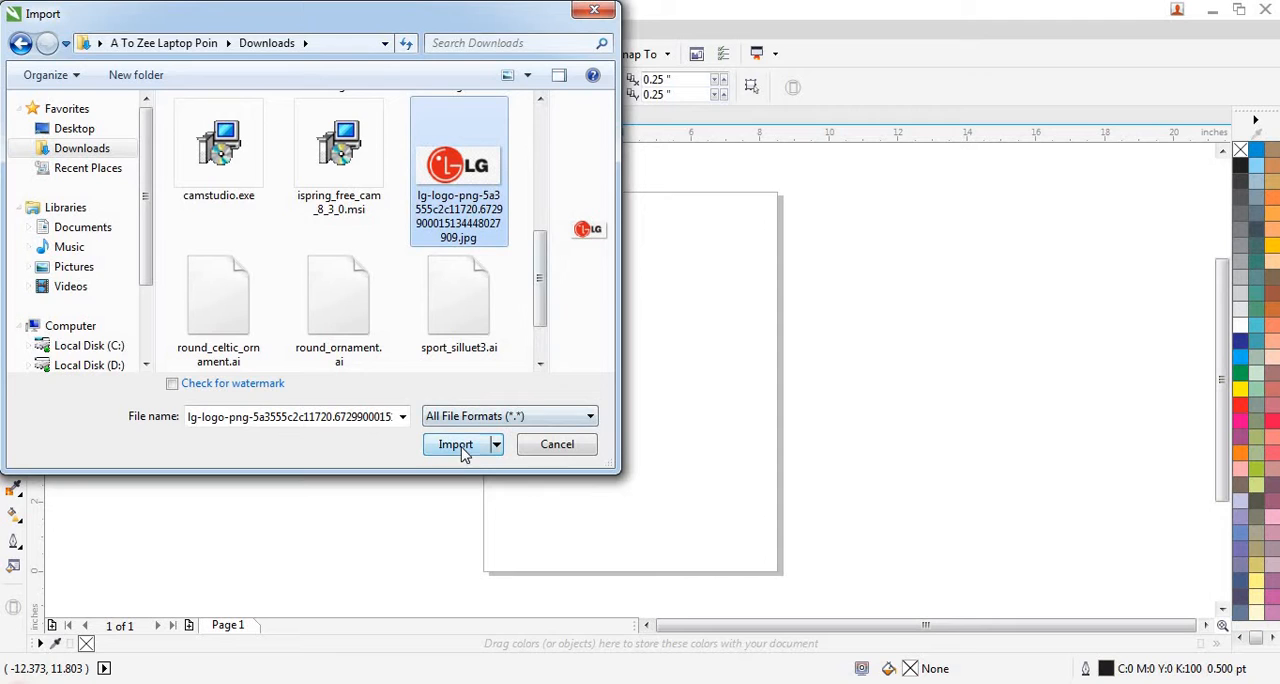
# - Import the selected LG logo JPG and place it across the upper part of the page, about 7.5 in wide
pyautogui.click(462, 452)
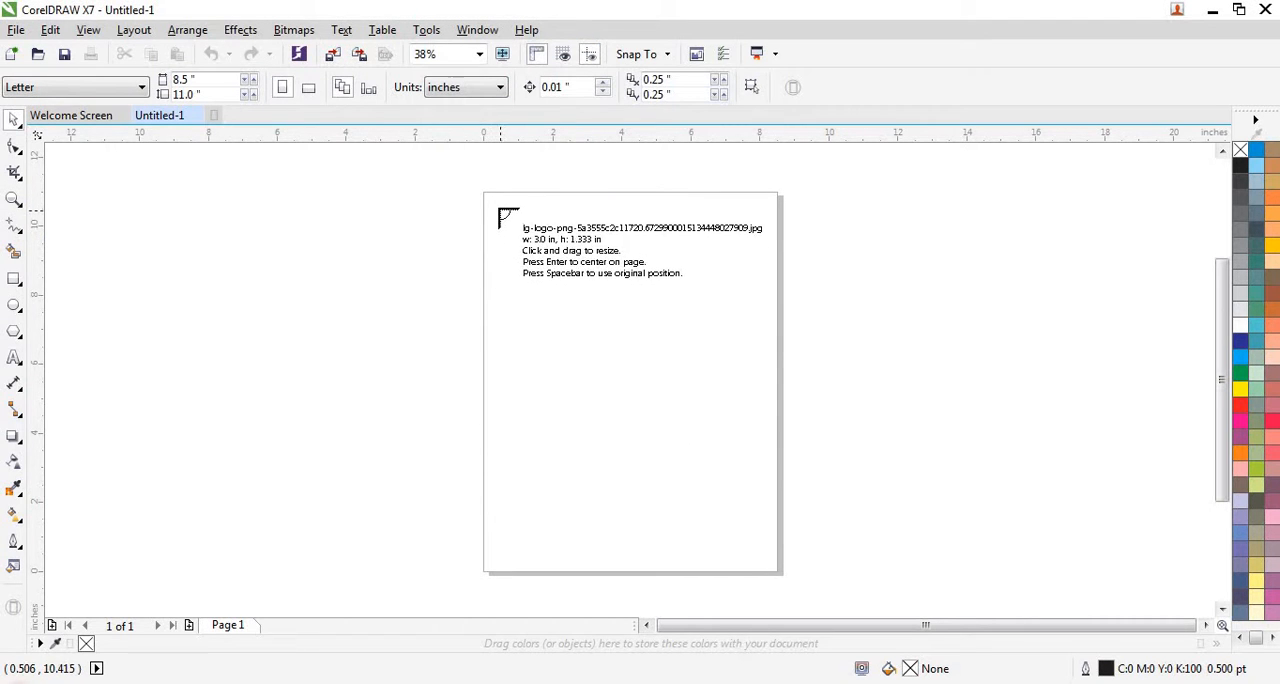
pyautogui.moveTo(499, 209); pyautogui.dragTo(752, 510)
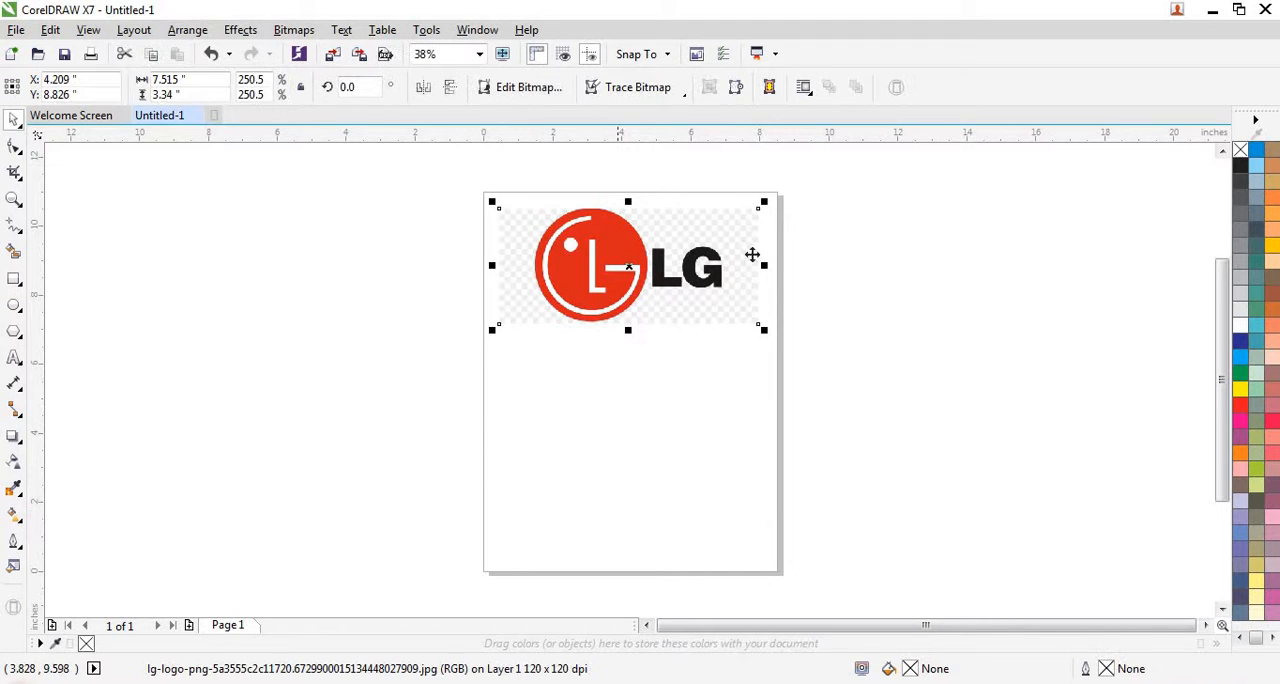
pyautogui.scroll(1, 643, 209)
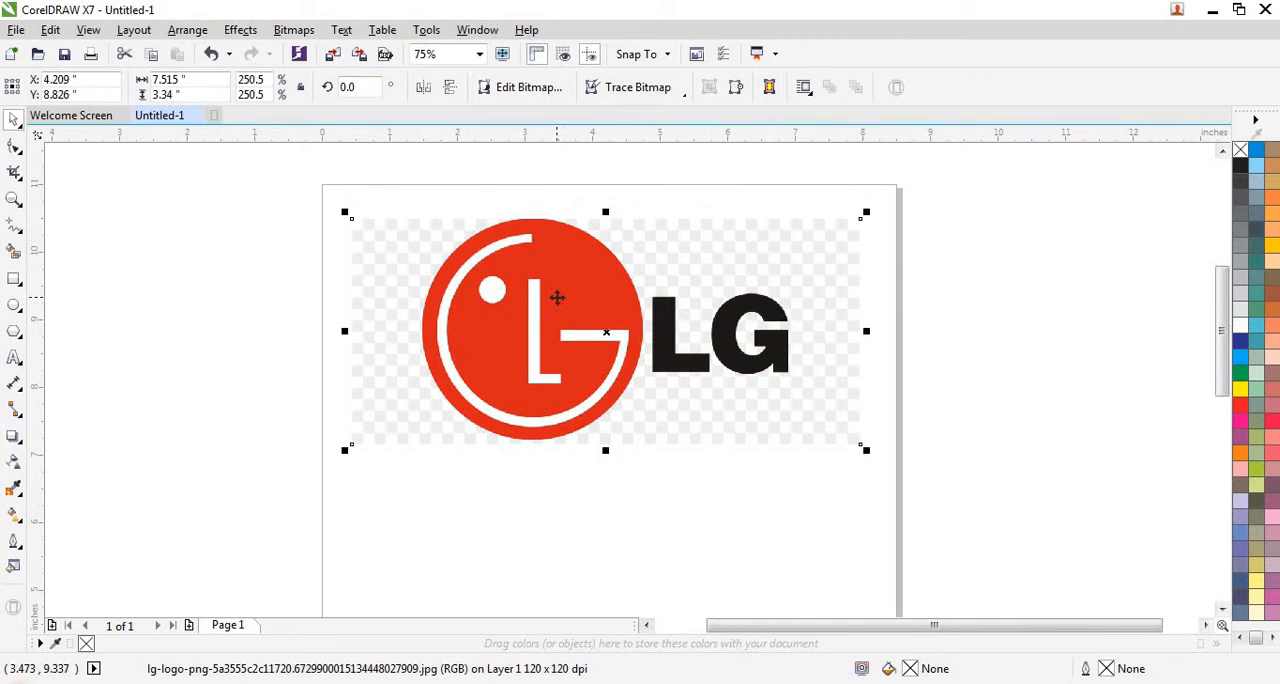
pyautogui.scroll(1, 557, 297)
pyautogui.scroll(-1, 486, 311)
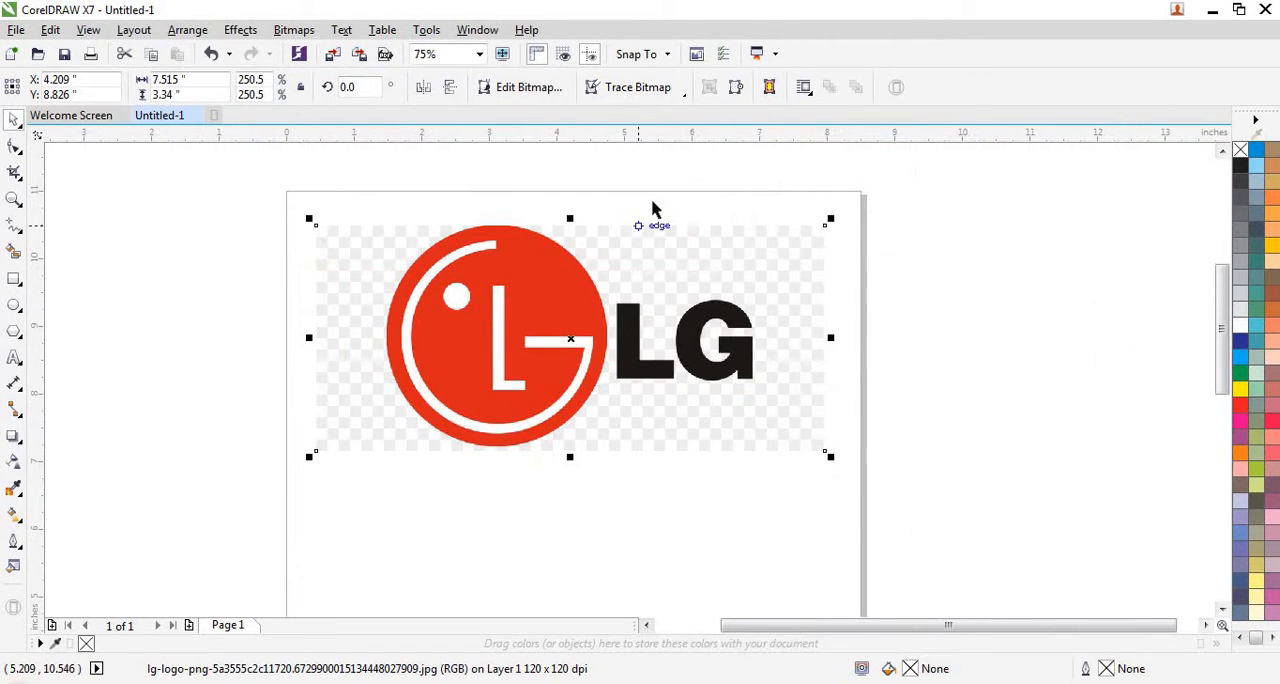
# - Lock the imported logo bitmap in place so it can serve as a tracing reference
pyautogui.click(710, 218)
pyautogui.click(711, 249)
pyautogui.rightClick(711, 250)
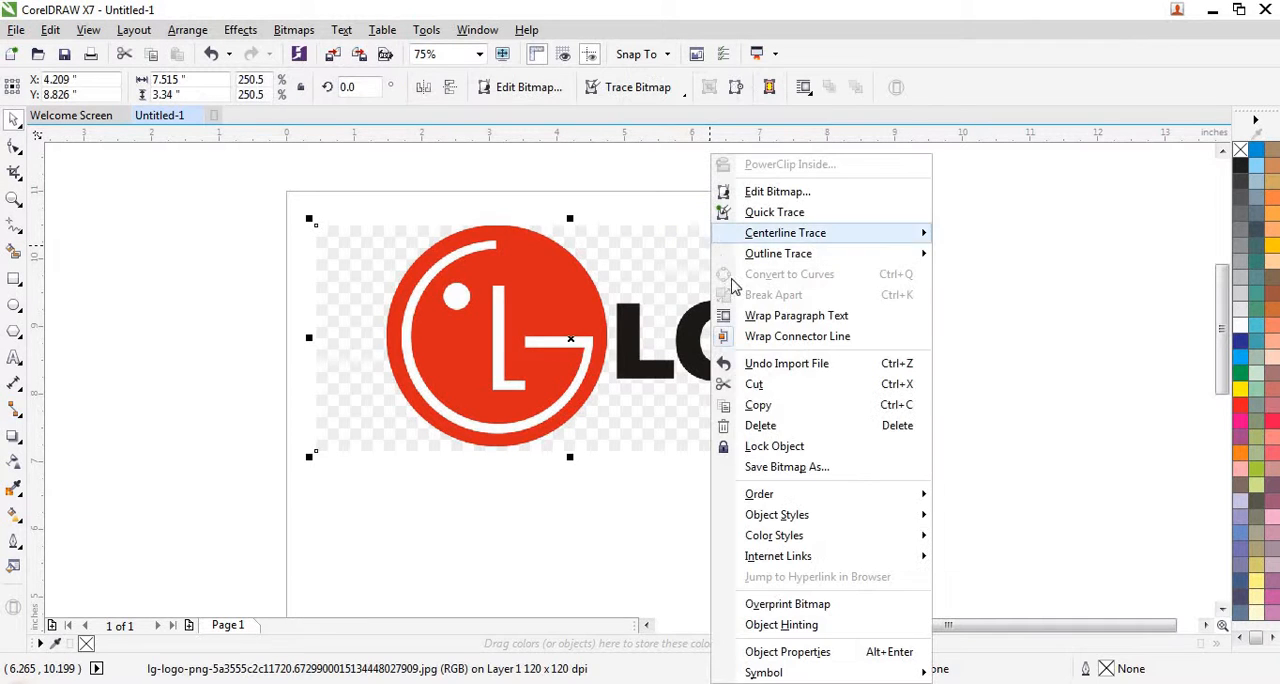
pyautogui.click(786, 446)
# - Draw a circle about 2.47 in in diameter and centre it on the logo's round red emblem
pyautogui.scroll(1, 461, 297)
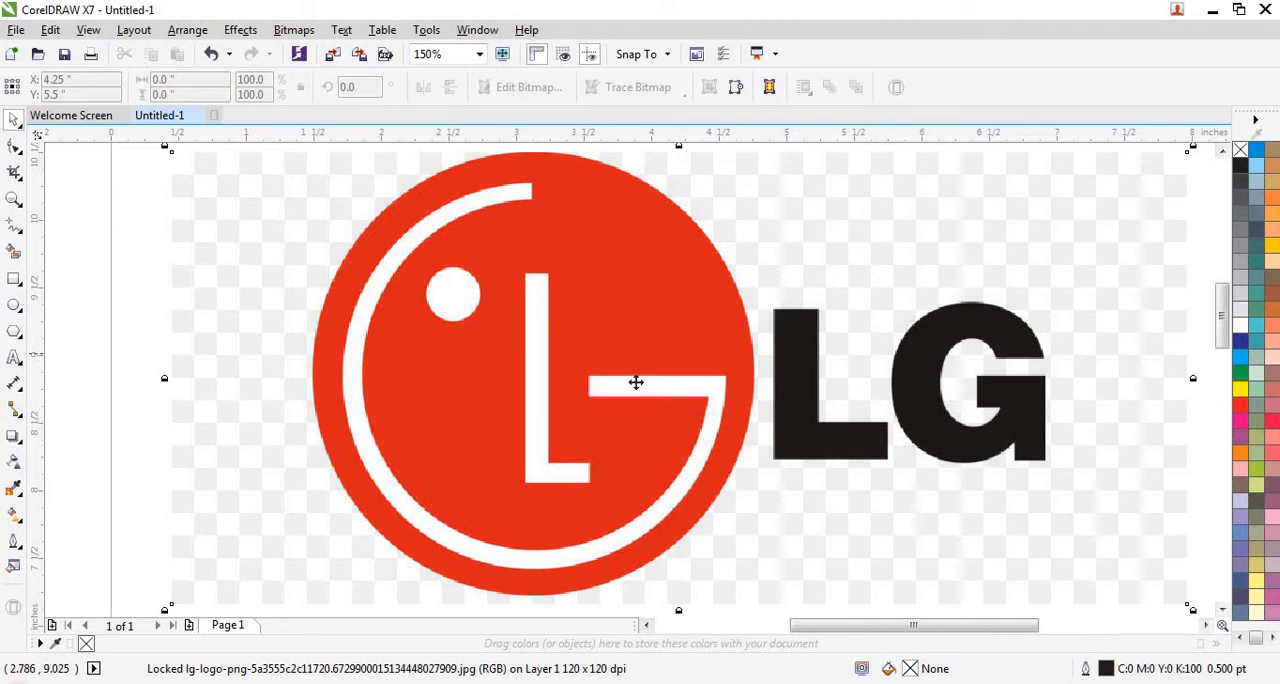
pyautogui.scroll(-1, 638, 385)
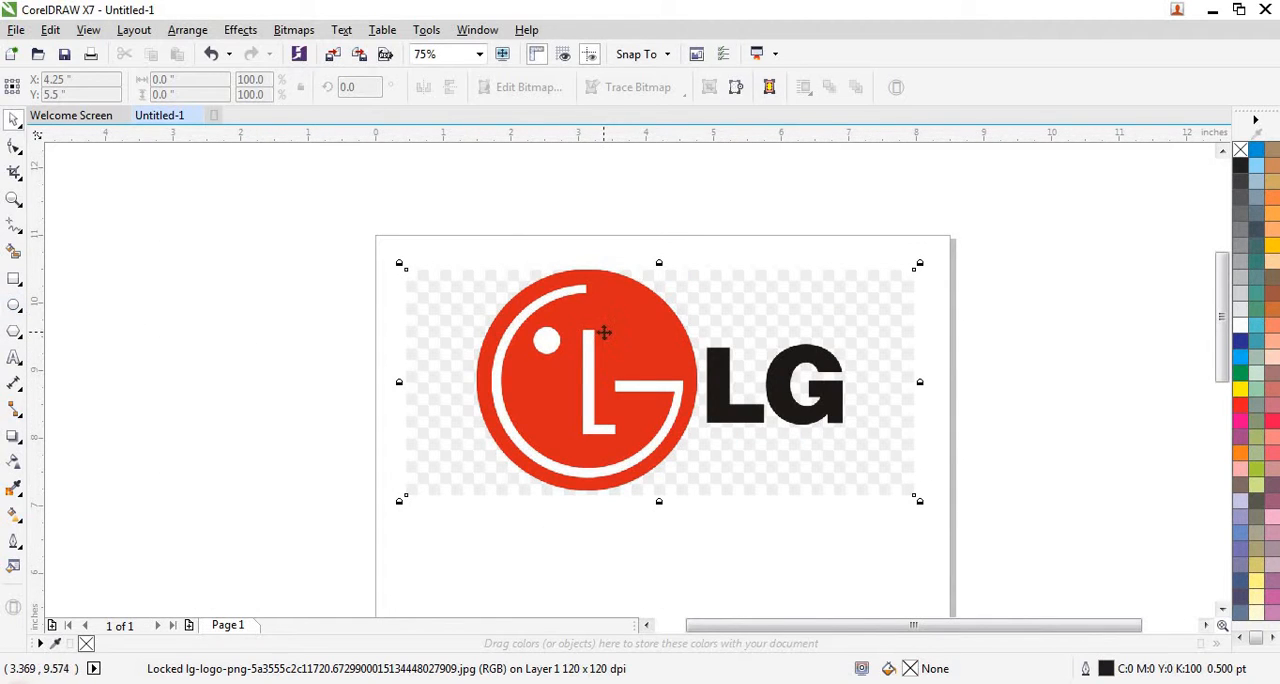
pyautogui.scroll(1, 604, 333)
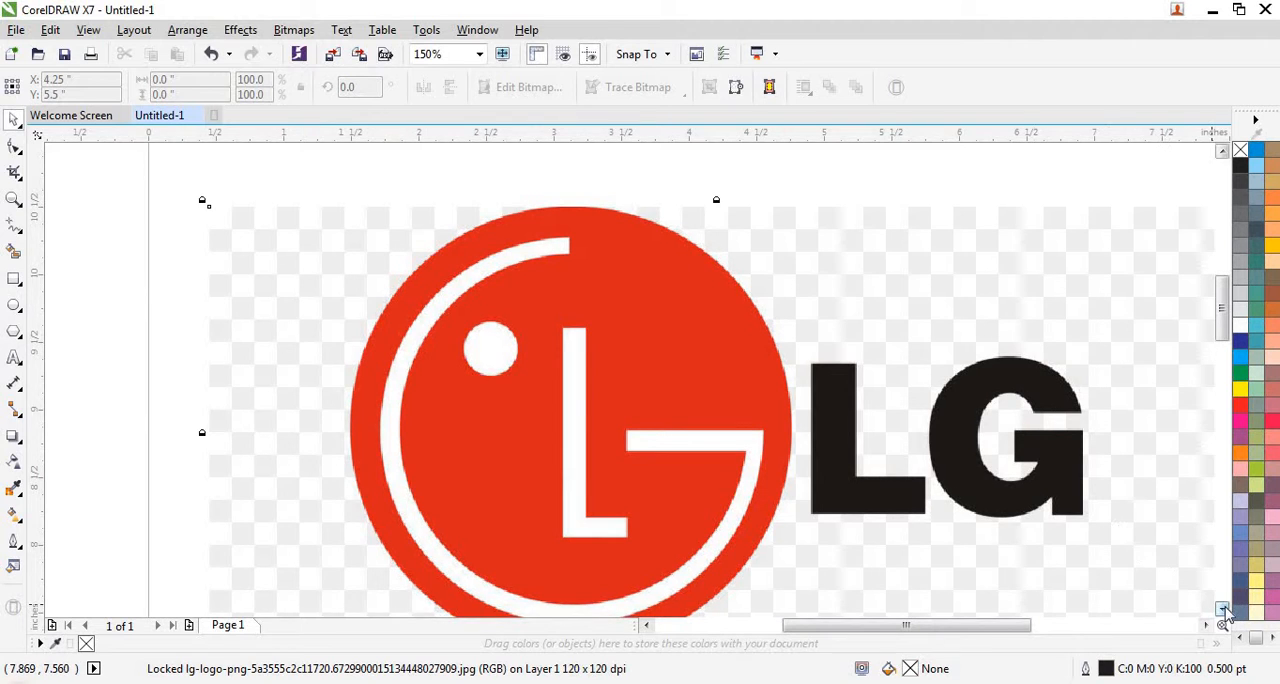
pyautogui.click(1222, 608)
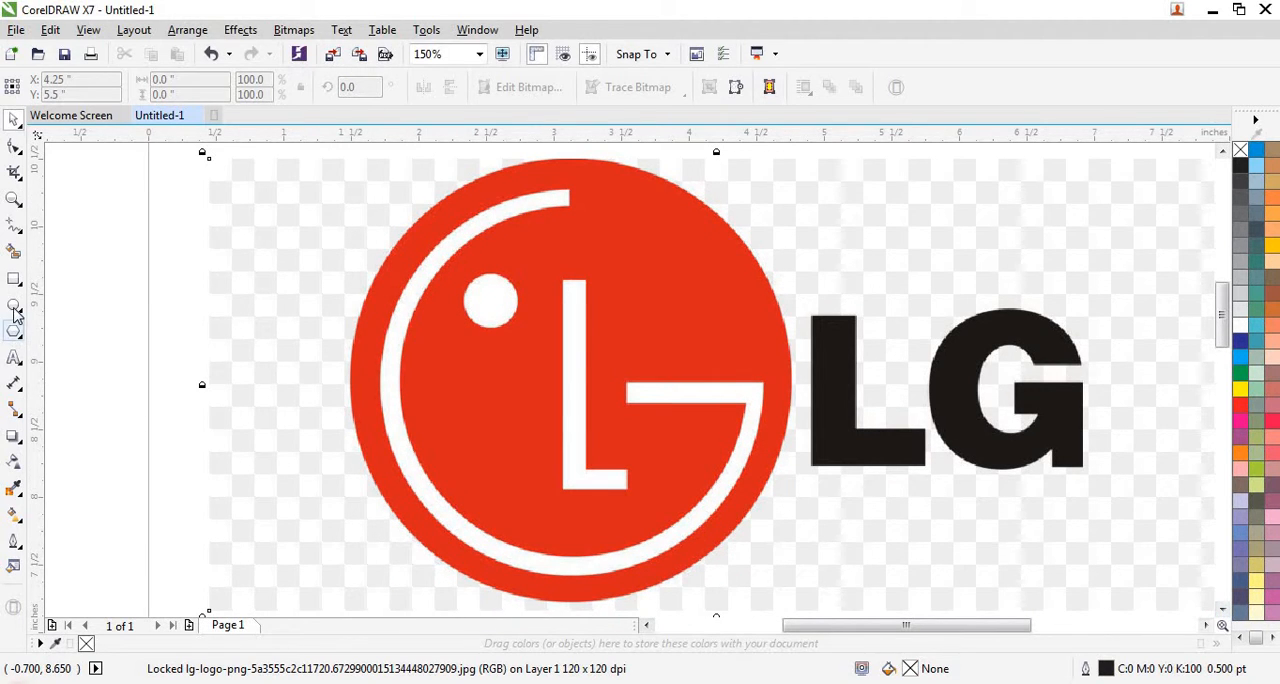
pyautogui.click(14, 305)
pyautogui.moveTo(150, 240); pyautogui.dragTo(420, 397)
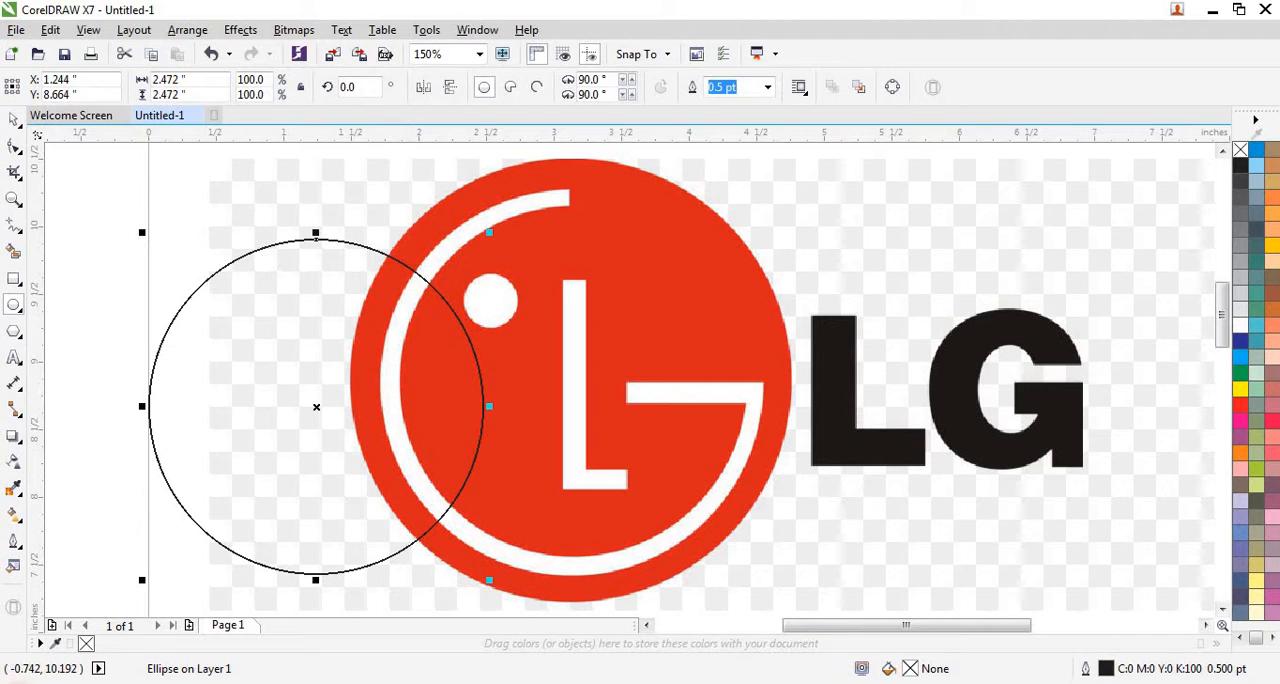
pyautogui.click(14, 120)
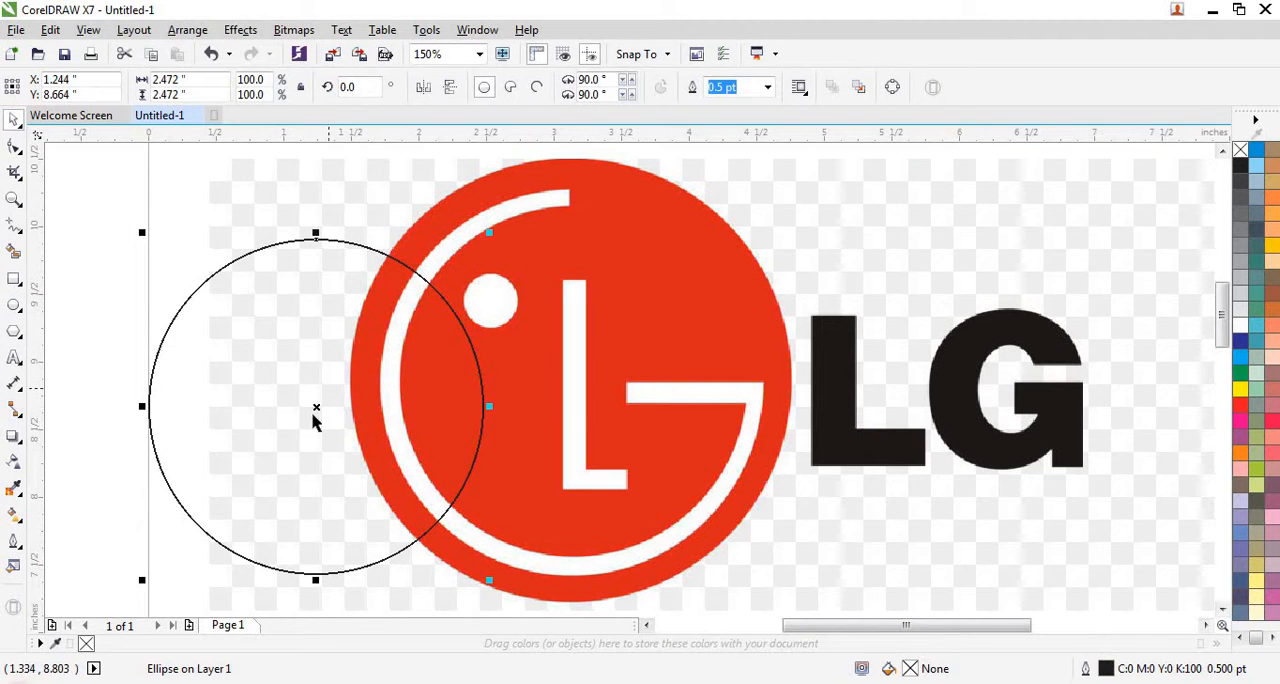
pyautogui.moveTo(316, 406); pyautogui.dragTo(572, 381)
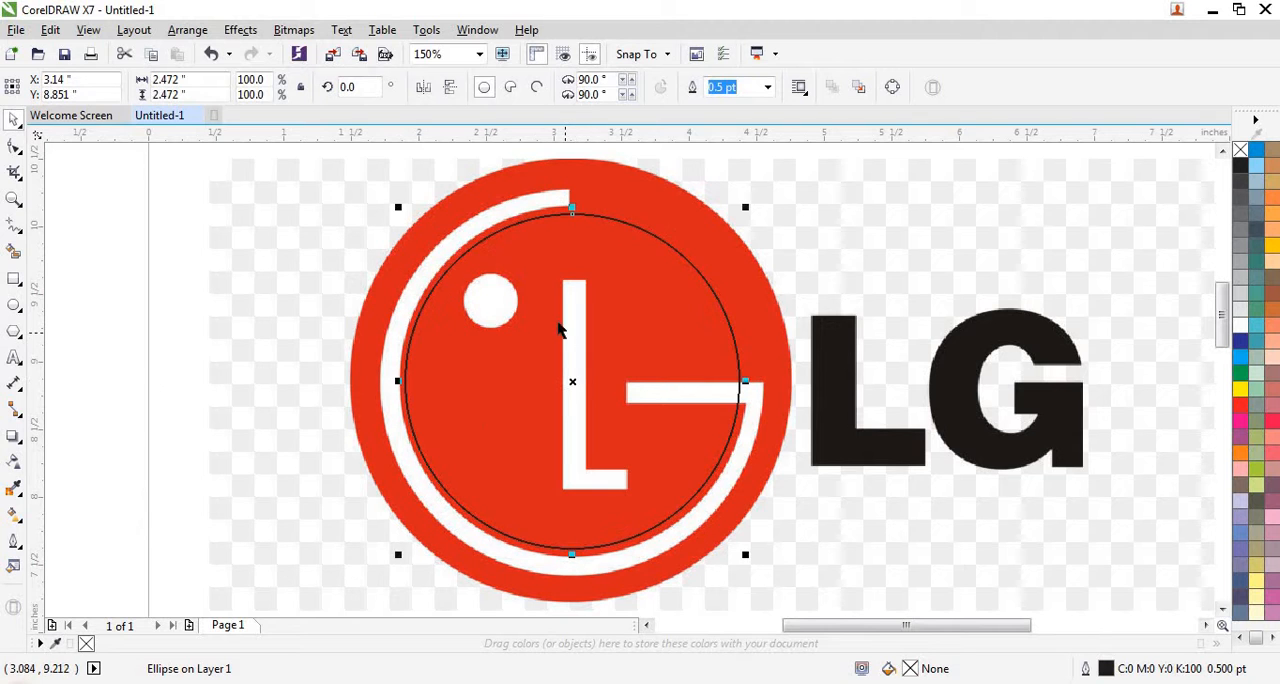
# - Resize the circle to about 2.57 by 2.58 in so it follows the inner edge of the white ring
pyautogui.scroll(-2, 538, 320)
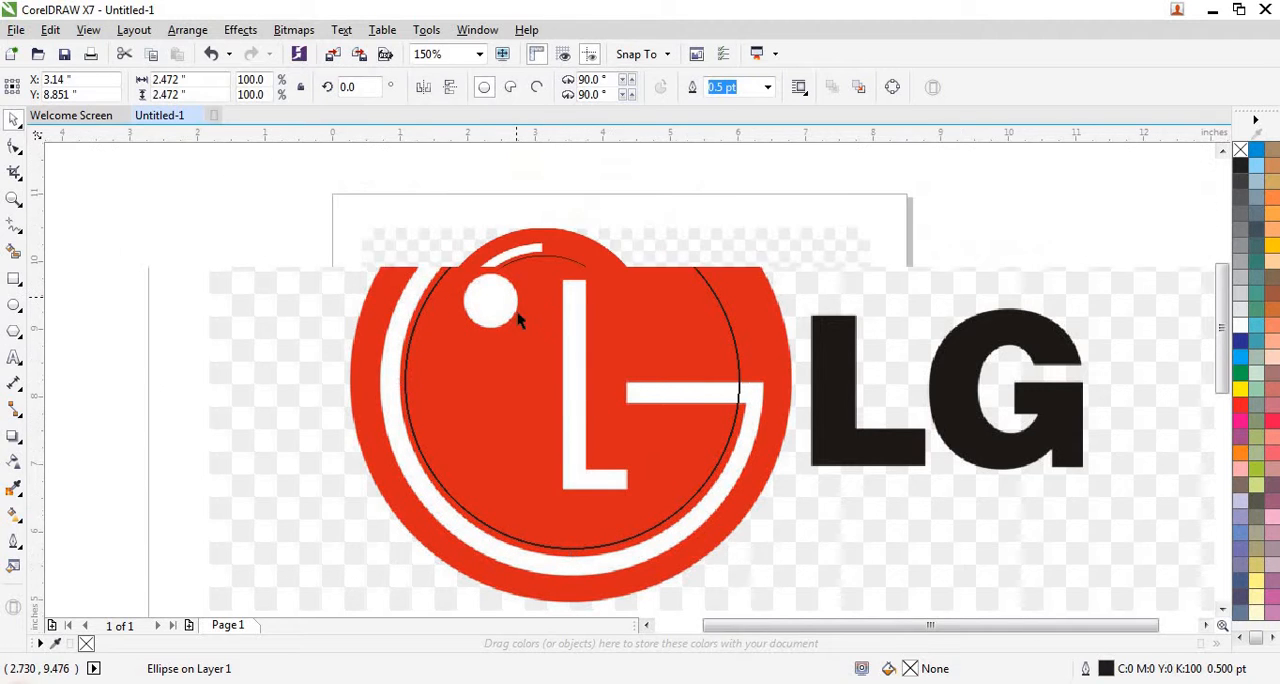
pyautogui.scroll(2, 526, 319)
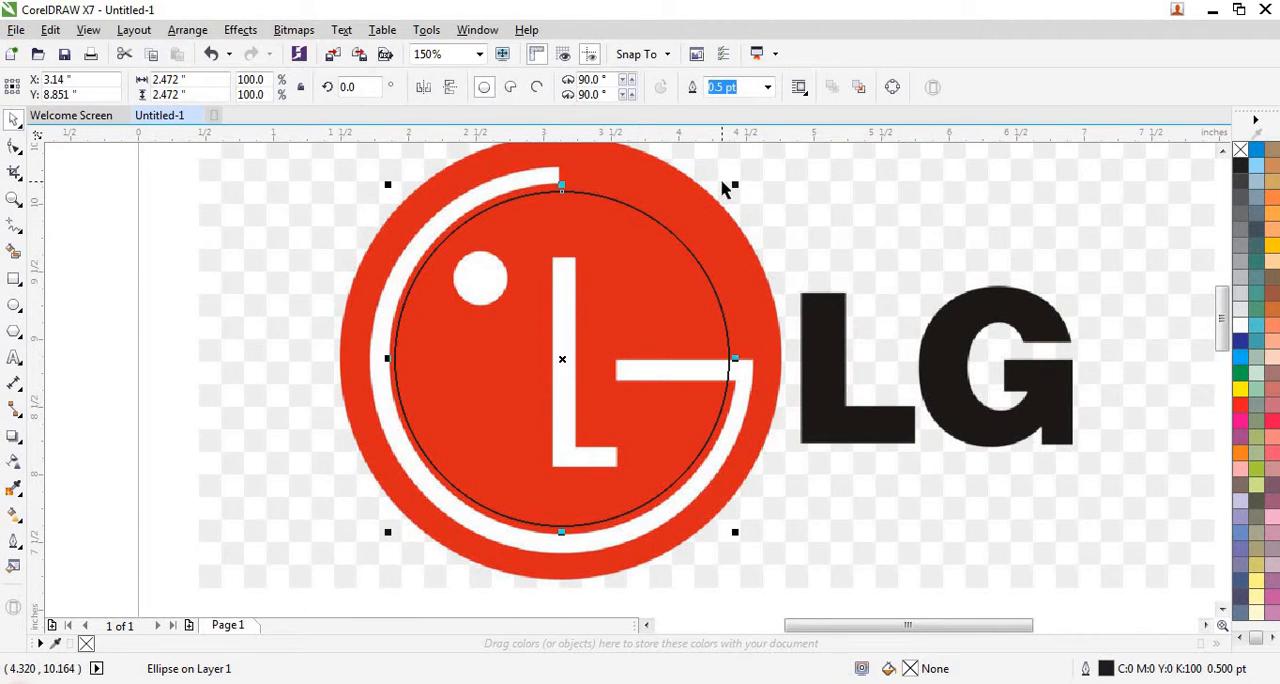
pyautogui.scroll(1, 731, 189)
pyautogui.moveTo(745, 195); pyautogui.dragTo(793, 186)
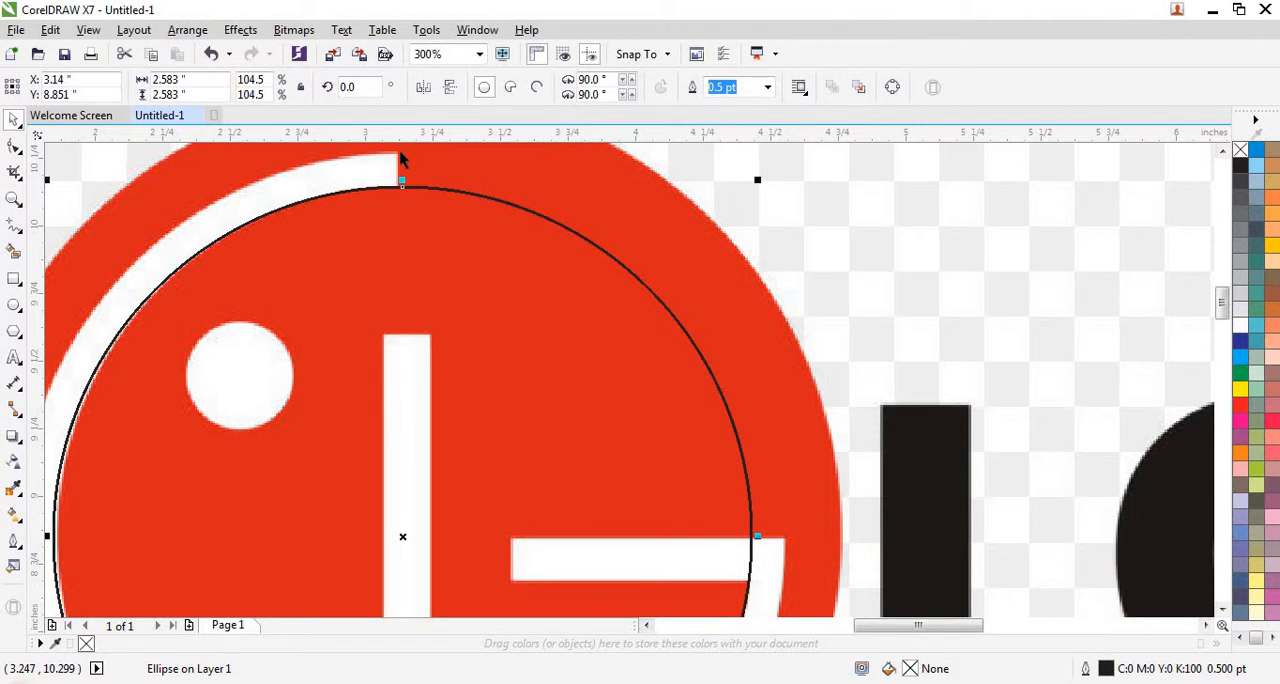
pyautogui.scroll(-3, 400, 158)
pyautogui.scroll(3, 259, 333)
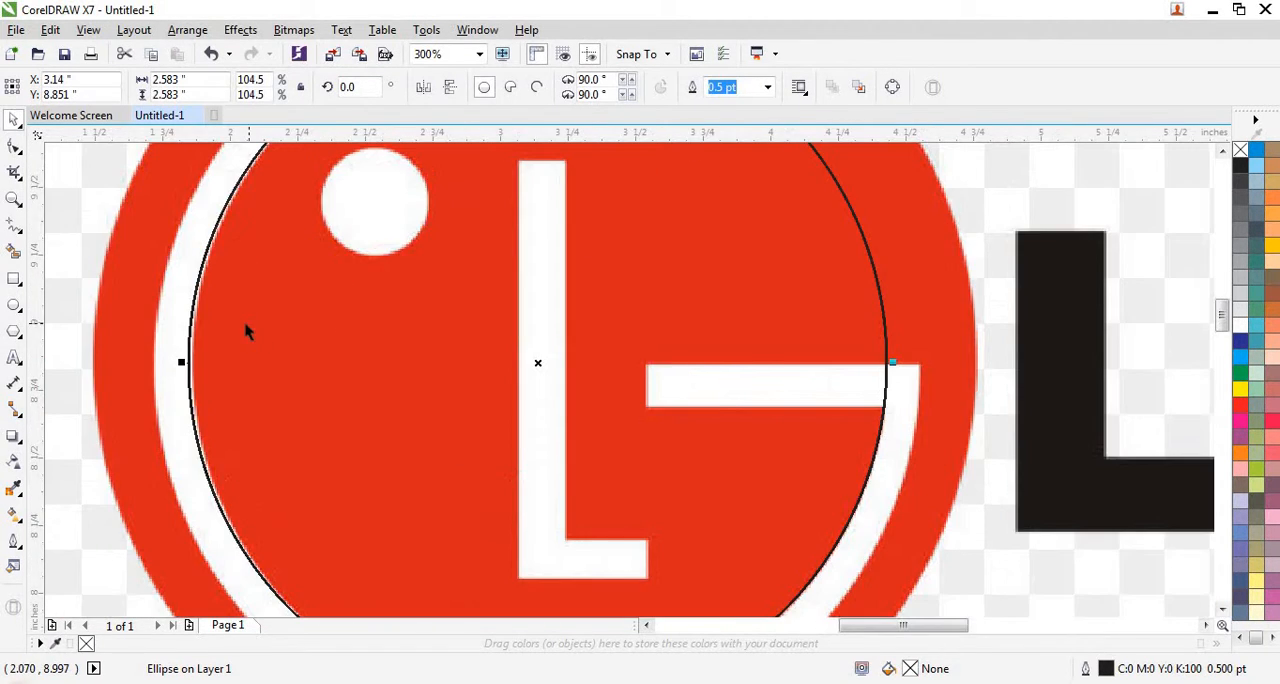
pyautogui.scroll(-3, 248, 332)
pyautogui.scroll(5, 209, 349)
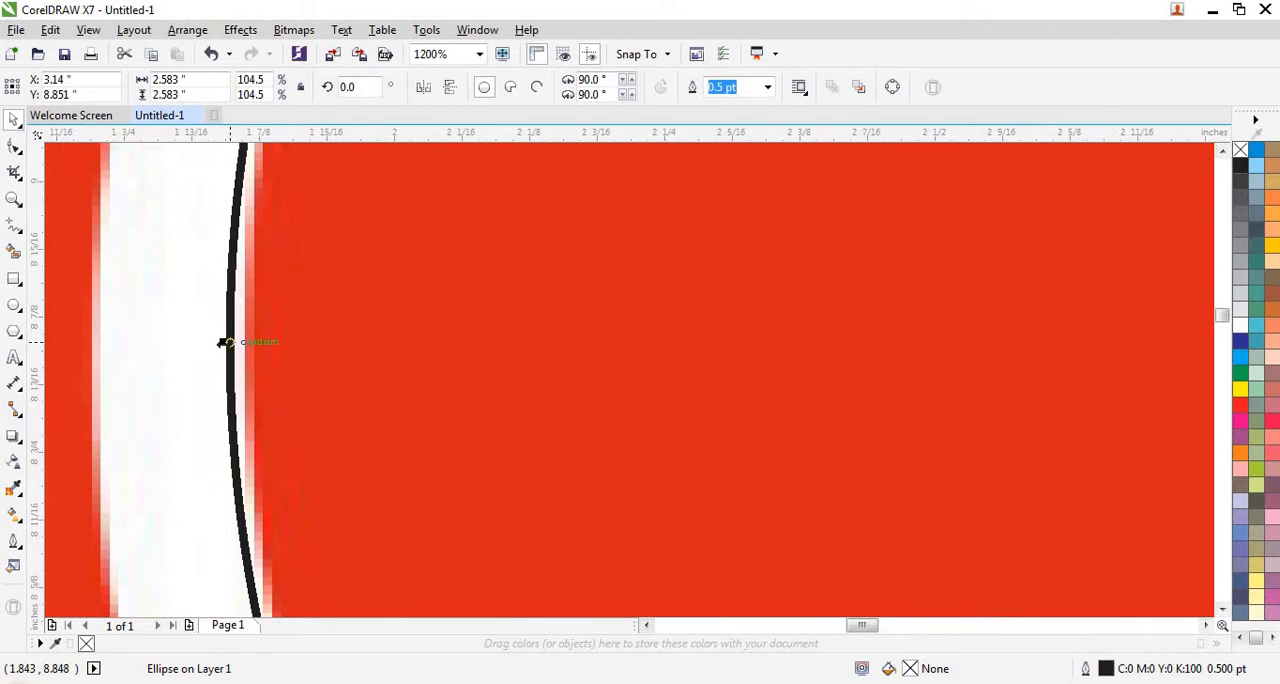
pyautogui.moveTo(225, 342); pyautogui.dragTo(237, 343)
pyautogui.scroll(-1, 229, 343)
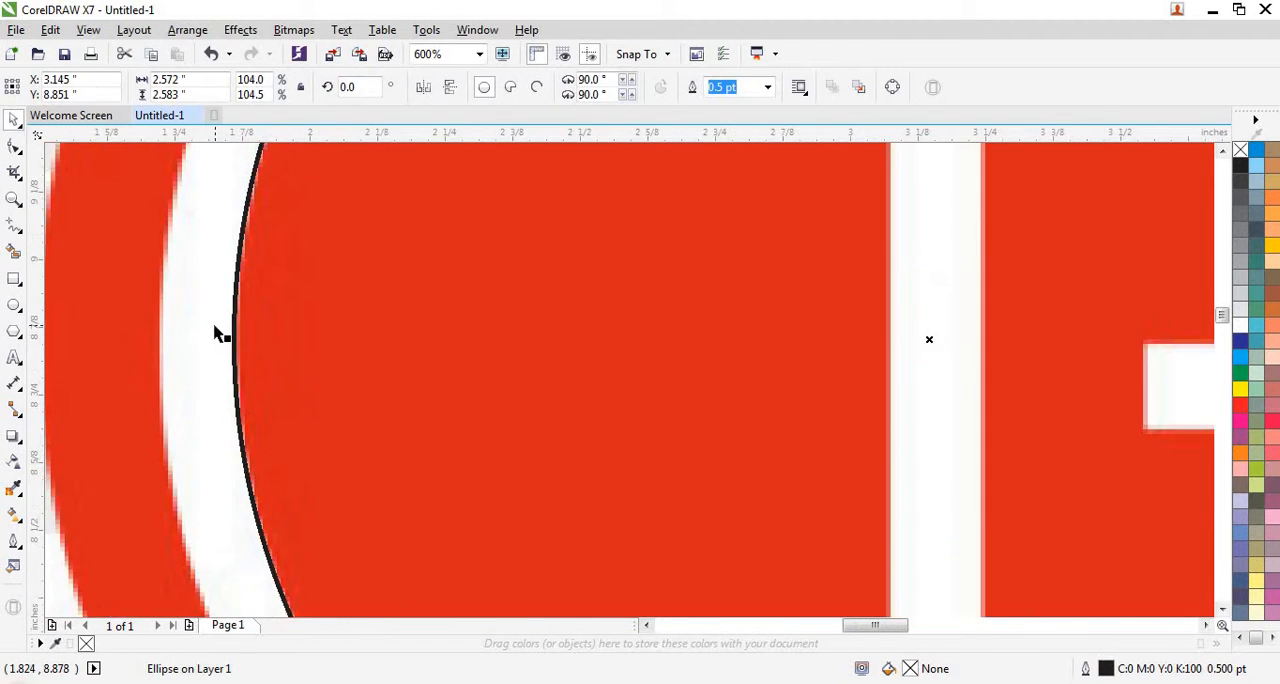
pyautogui.scroll(-2, 220, 340)
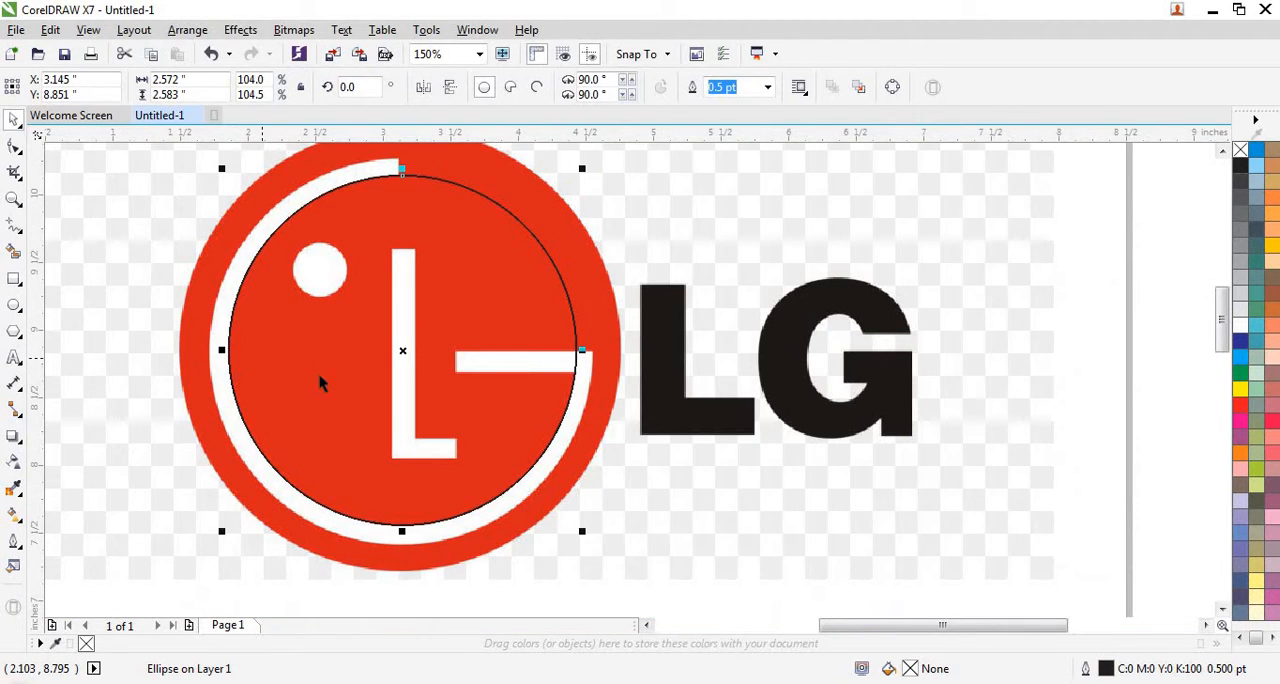
# - Copy the inner ring circle and paste a duplicate on top of it
pyautogui.rightClick(519, 479)
pyautogui.click(608, 384)
pyautogui.rightClick(601, 406)
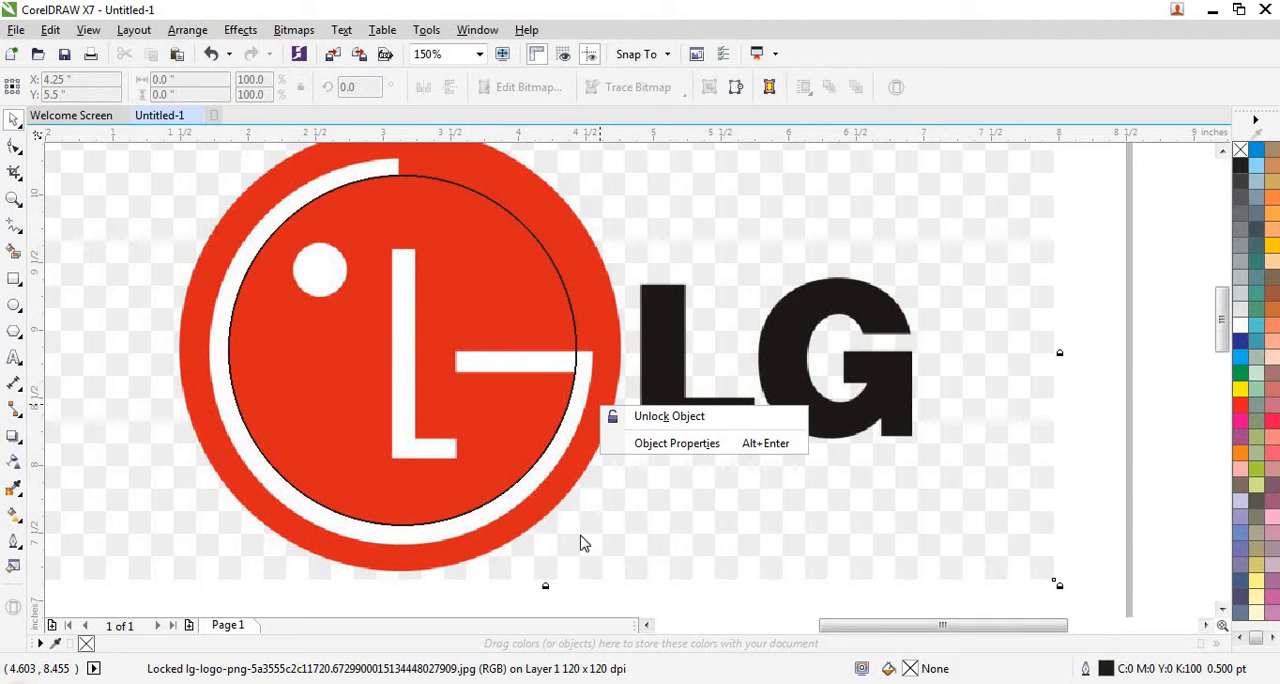
pyautogui.click(1152, 394)
pyautogui.rightClick(1155, 396)
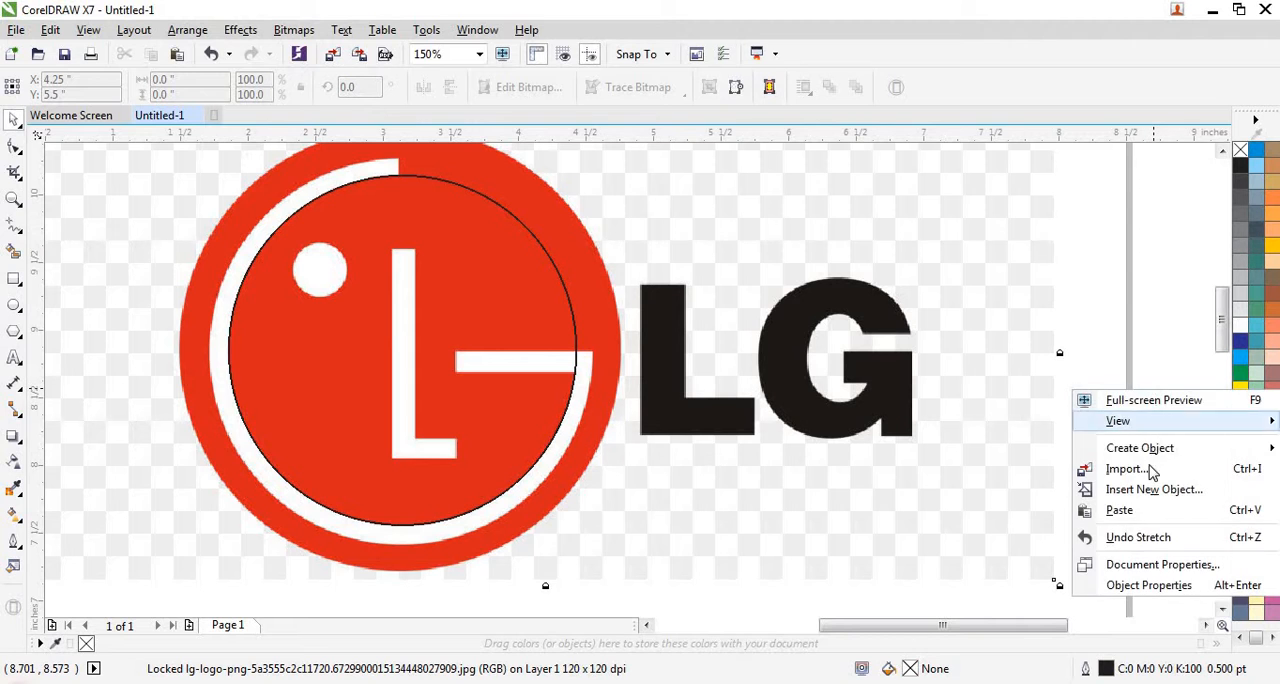
pyautogui.click(1120, 511)
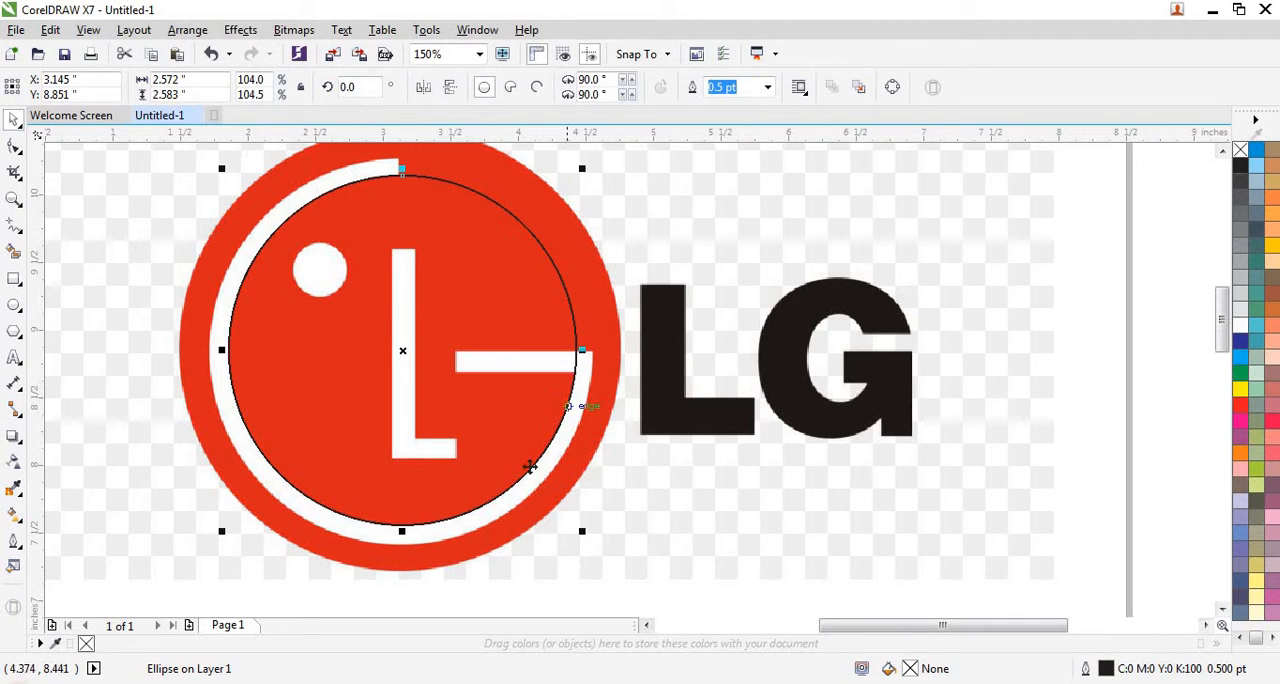
# - Enlarge the pasted circle to about 2.83 by 2.86 in so it follows the white ring's outer edge
pyautogui.moveTo(586, 533); pyautogui.dragTo(601, 546)
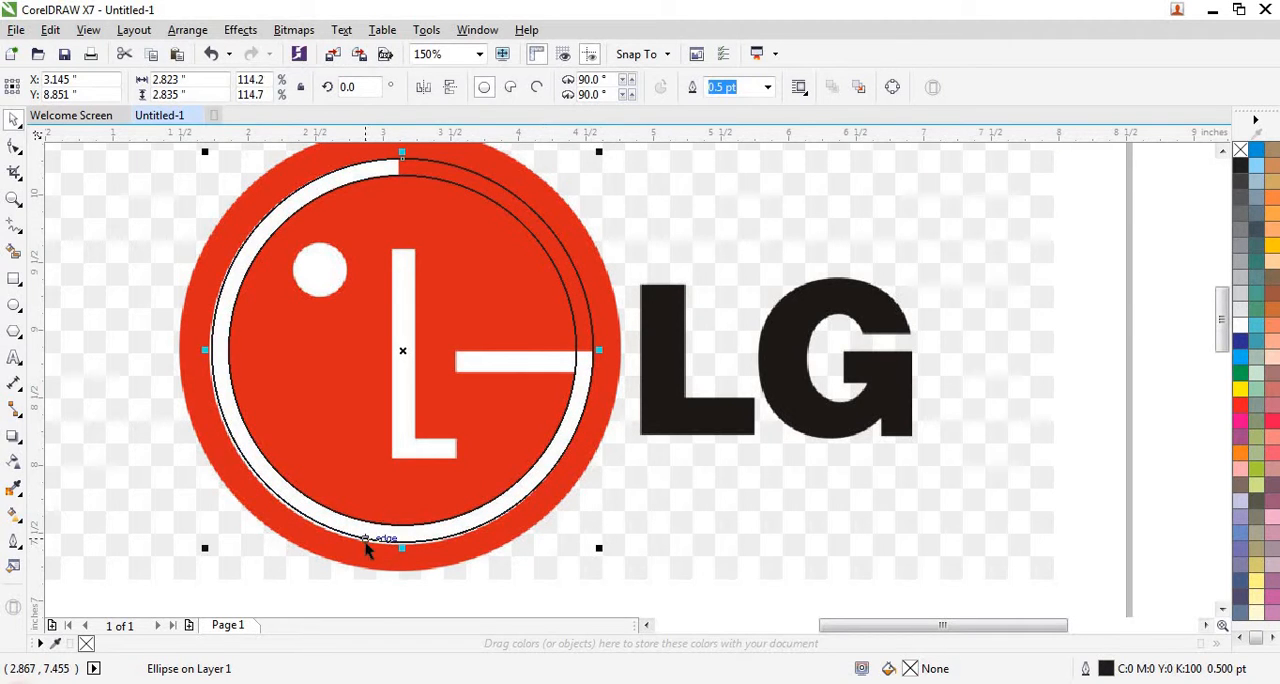
pyautogui.scroll(5, 365, 542)
pyautogui.moveTo(518, 527); pyautogui.dragTo(522, 546)
pyautogui.scroll(-3, 529, 545)
pyautogui.scroll(-1, 529, 545)
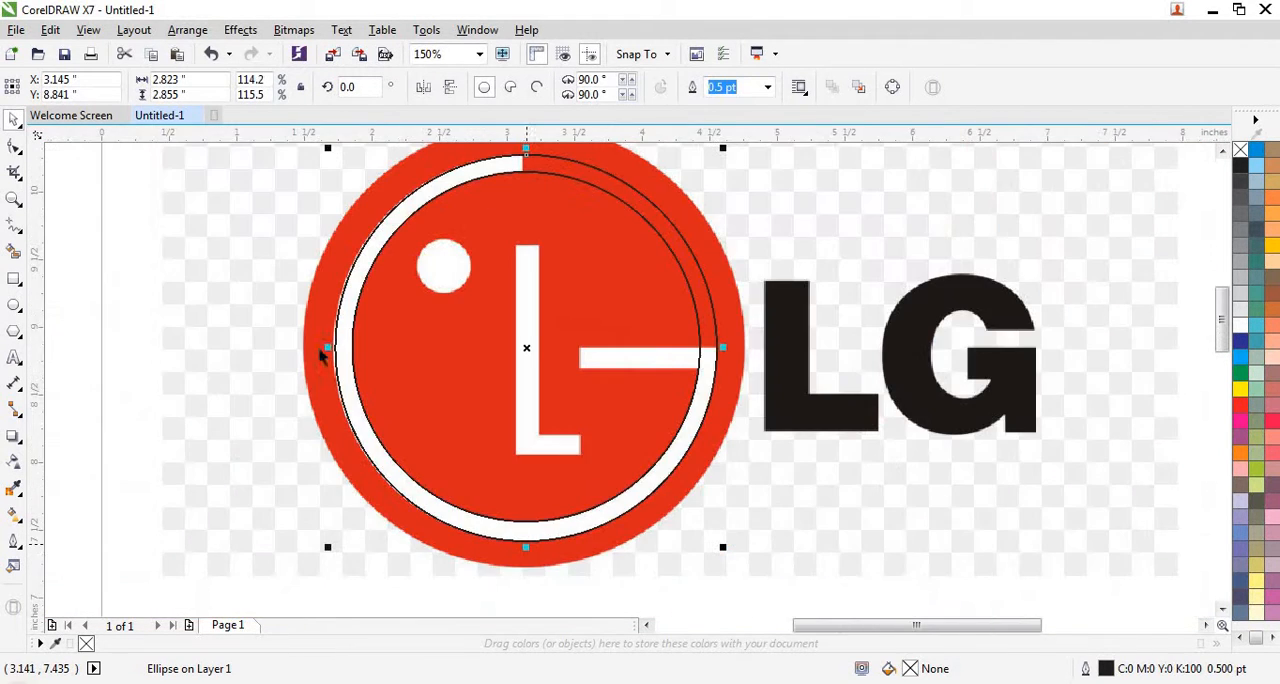
pyautogui.scroll(4, 316, 350)
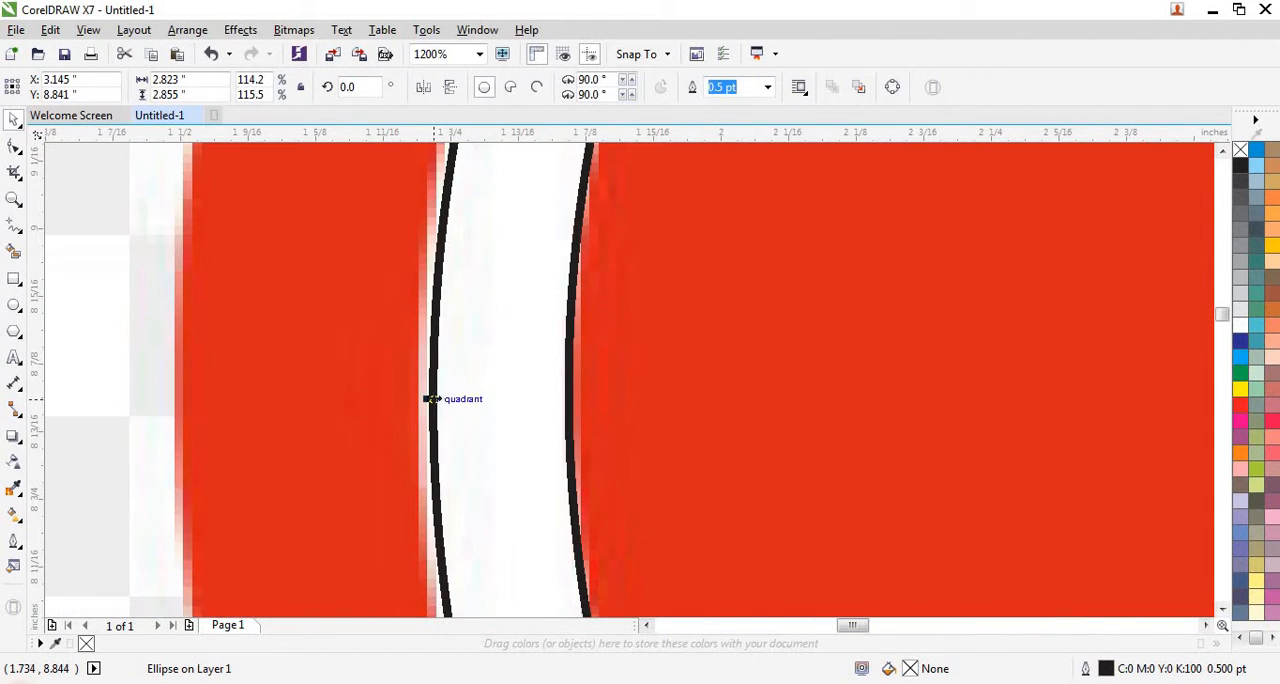
pyautogui.scroll(1, 430, 399)
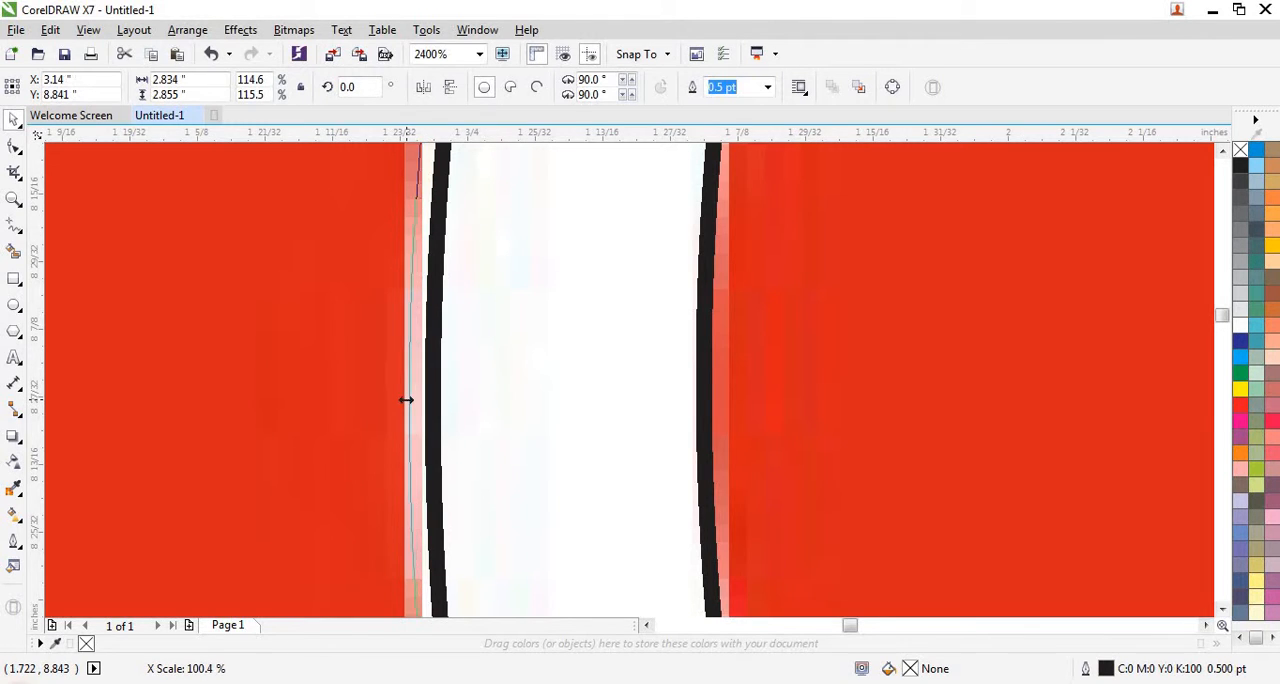
pyautogui.scroll(-2, 397, 402)
pyautogui.scroll(-2, 366, 388)
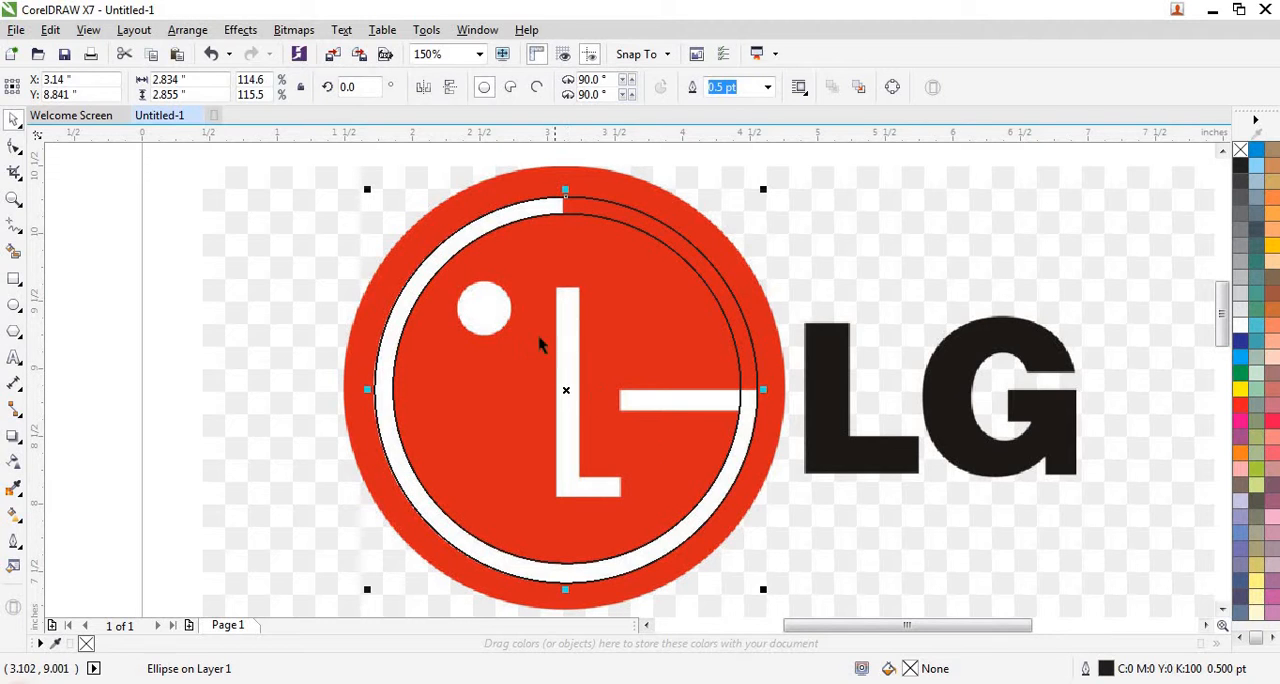
# - Copy the circle on the white ring's outer edge and paste a duplicate in place
pyautogui.scroll(1, 695, 210)
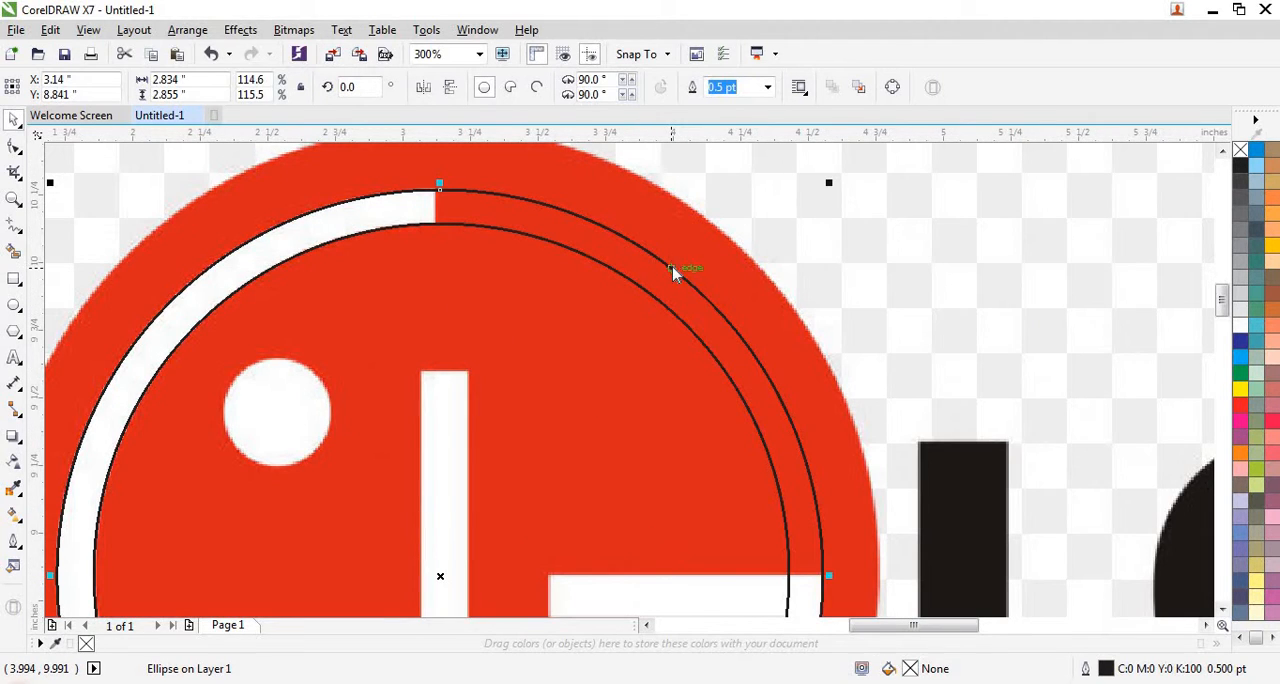
pyautogui.rightClick(674, 274)
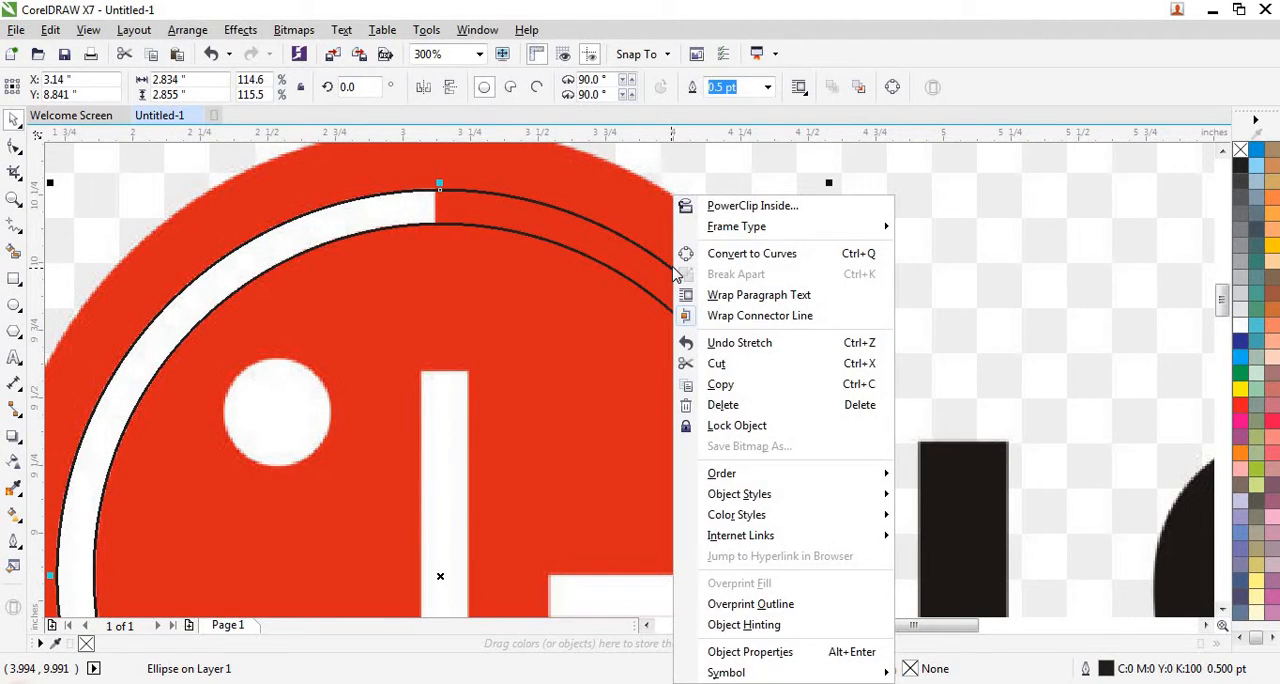
pyautogui.click(738, 386)
pyautogui.scroll(-1, 640, 316)
pyautogui.rightClick(429, 236)
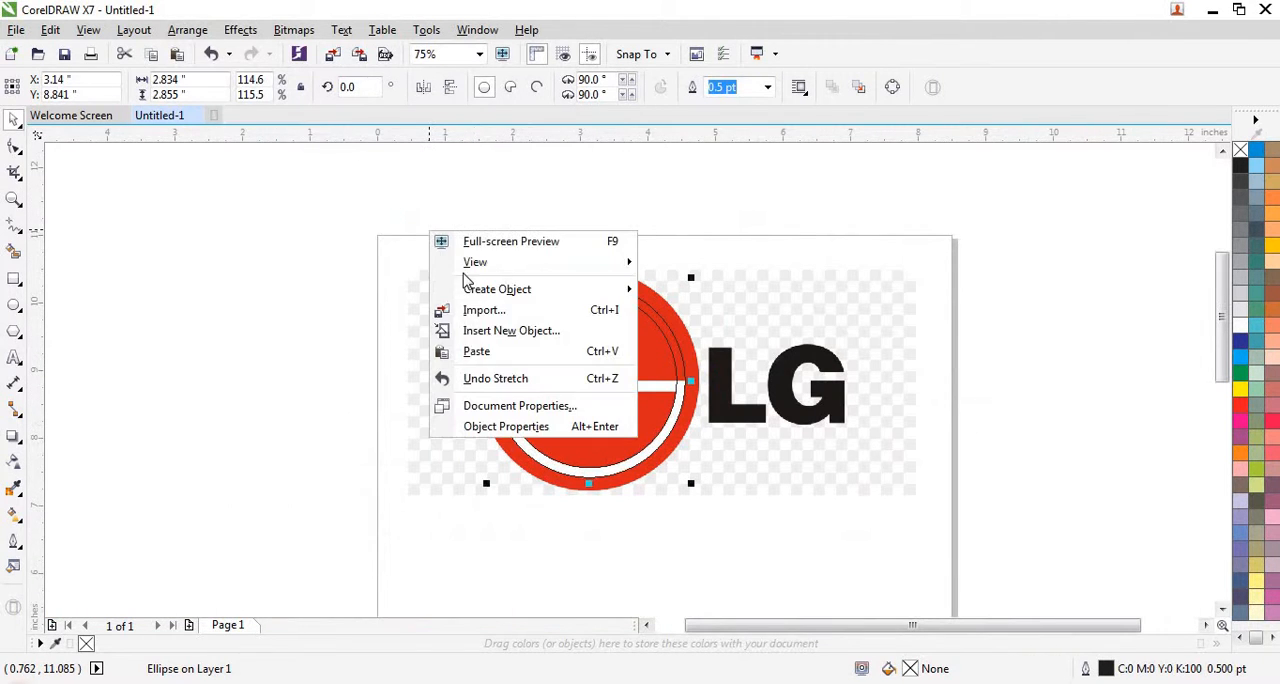
pyautogui.click(477, 352)
# - Enlarge the pasted circle to about 3.27 by 3.31 in, fitting its right side to the red disc's outer edge
pyautogui.scroll(2, 635, 322)
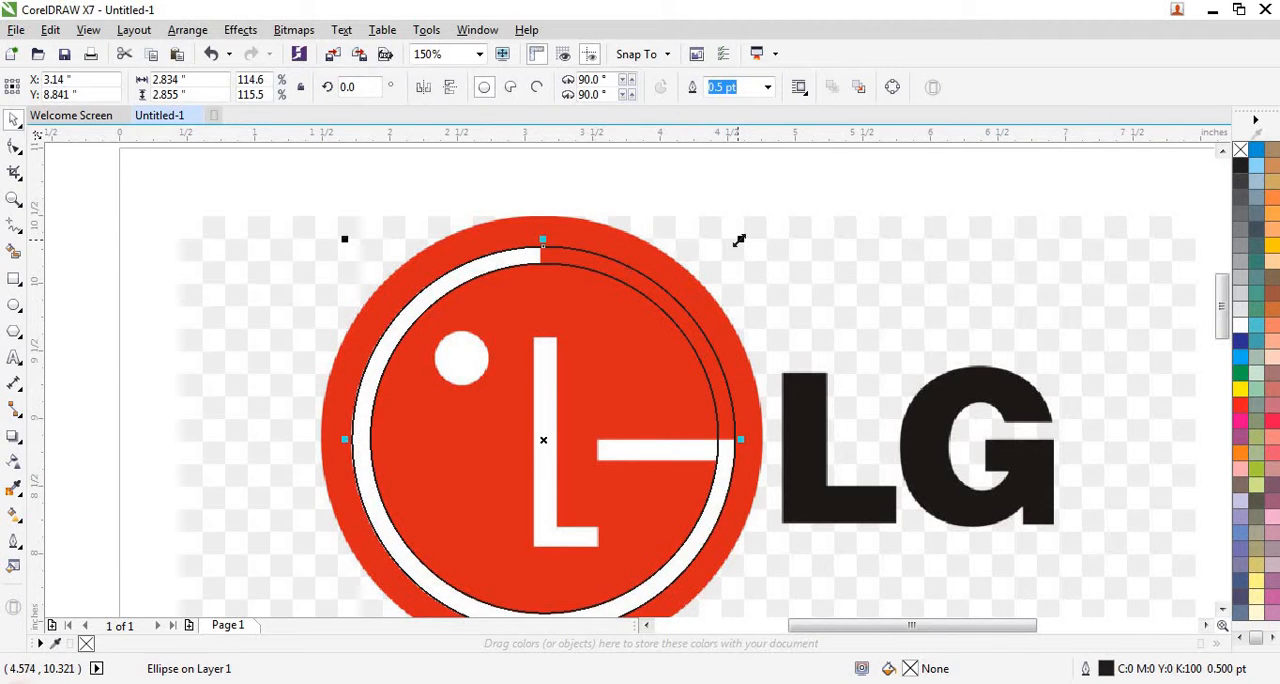
pyautogui.moveTo(738, 240); pyautogui.dragTo(772, 209)
pyautogui.scroll(-2, 644, 328)
pyautogui.scroll(6, 644, 386)
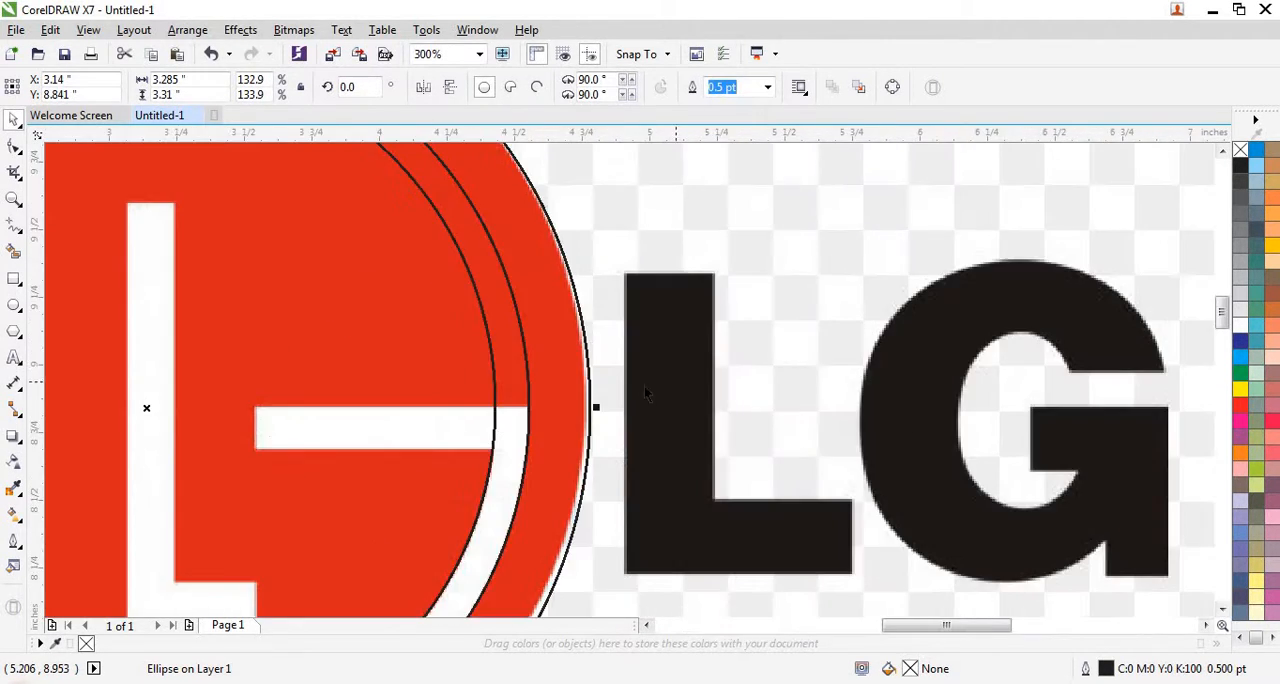
pyautogui.scroll(1, 497, 431)
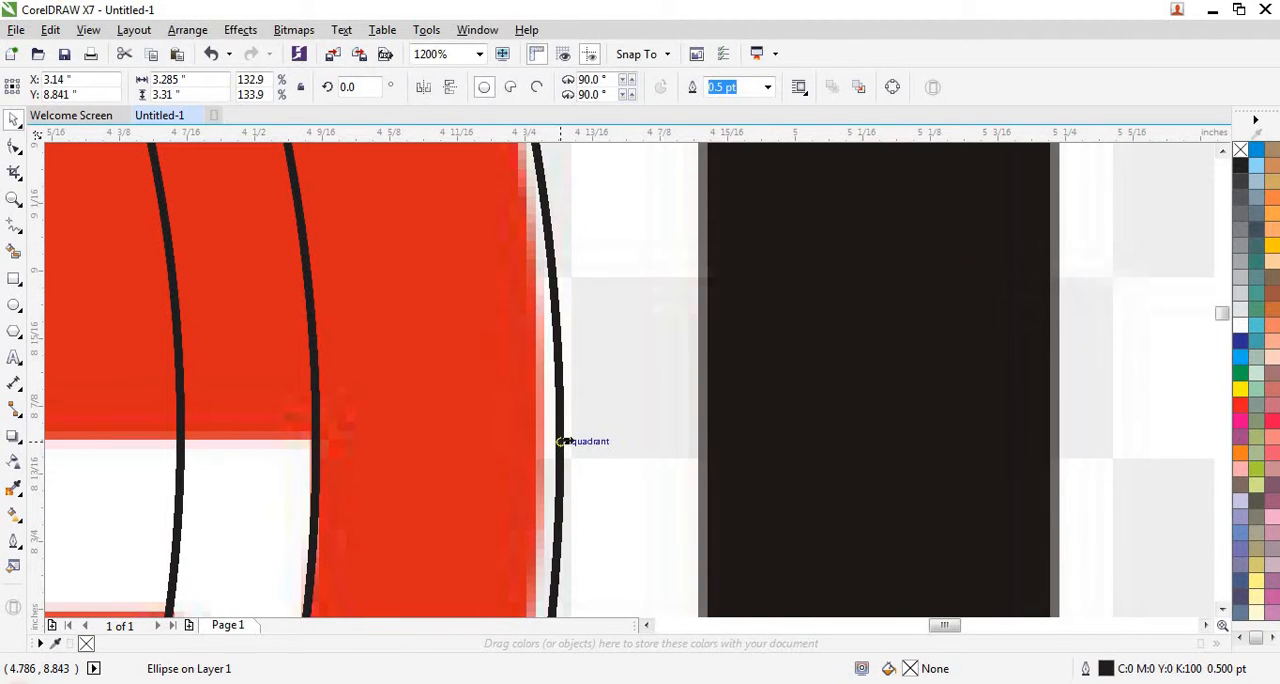
pyautogui.moveTo(560, 437); pyautogui.dragTo(549, 434)
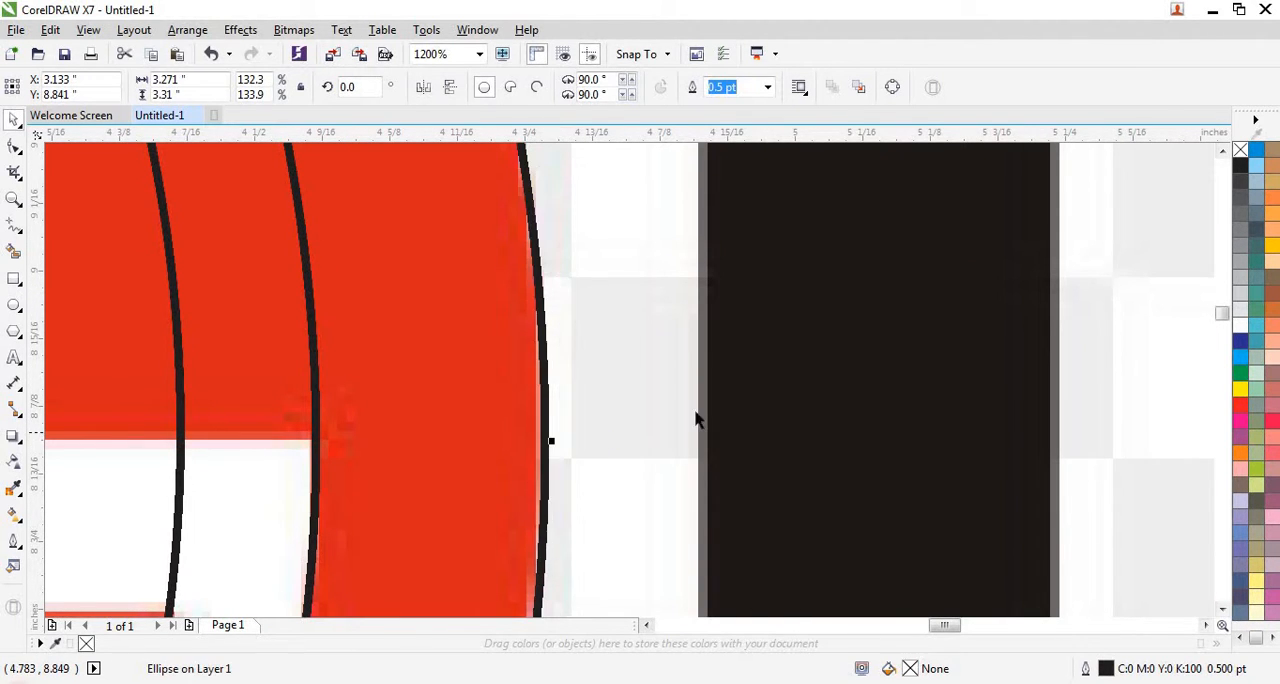
pyautogui.scroll(-3, 663, 417)
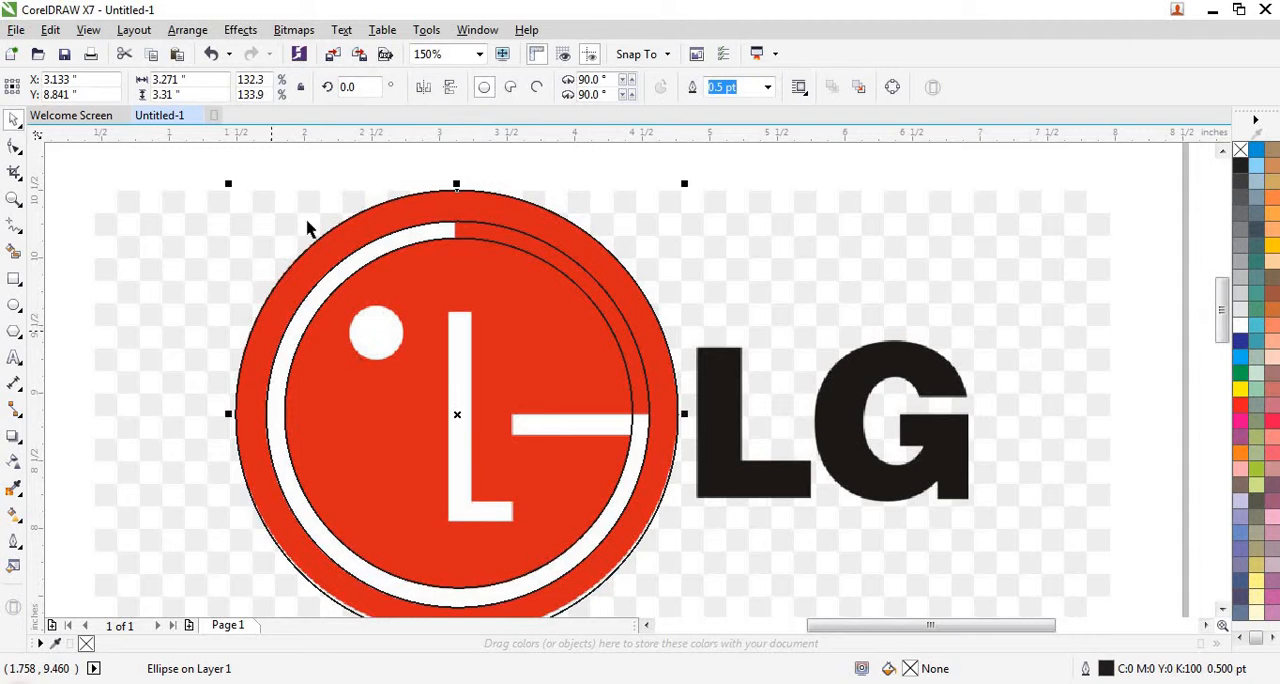
# - Stretch the outer circle's left side to the red disc's edge, making the circle about 3.274 in wide
pyautogui.scroll(1, 312, 220)
pyautogui.scroll(1, 146, 401)
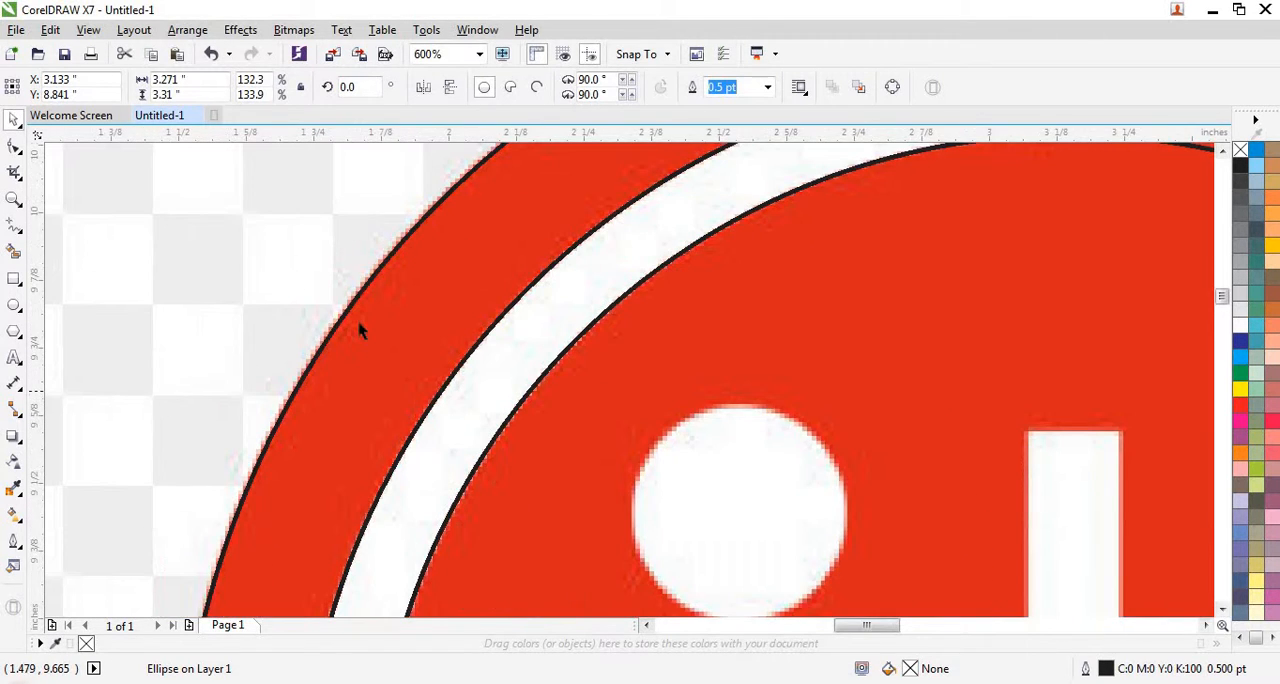
pyautogui.scroll(-2, 358, 322)
pyautogui.scroll(3, 303, 440)
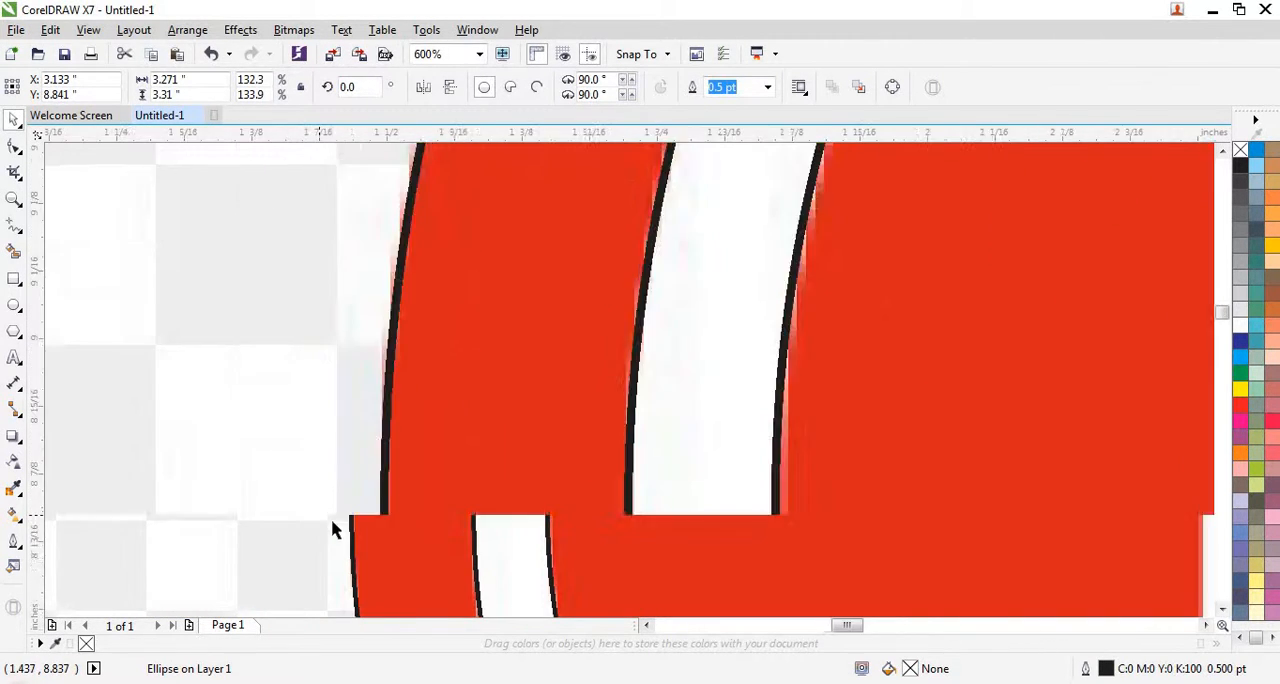
pyautogui.scroll(2, 335, 530)
pyautogui.moveTo(437, 507); pyautogui.dragTo(426, 508)
pyautogui.scroll(-3, 390, 480)
pyautogui.scroll(4, 397, 491)
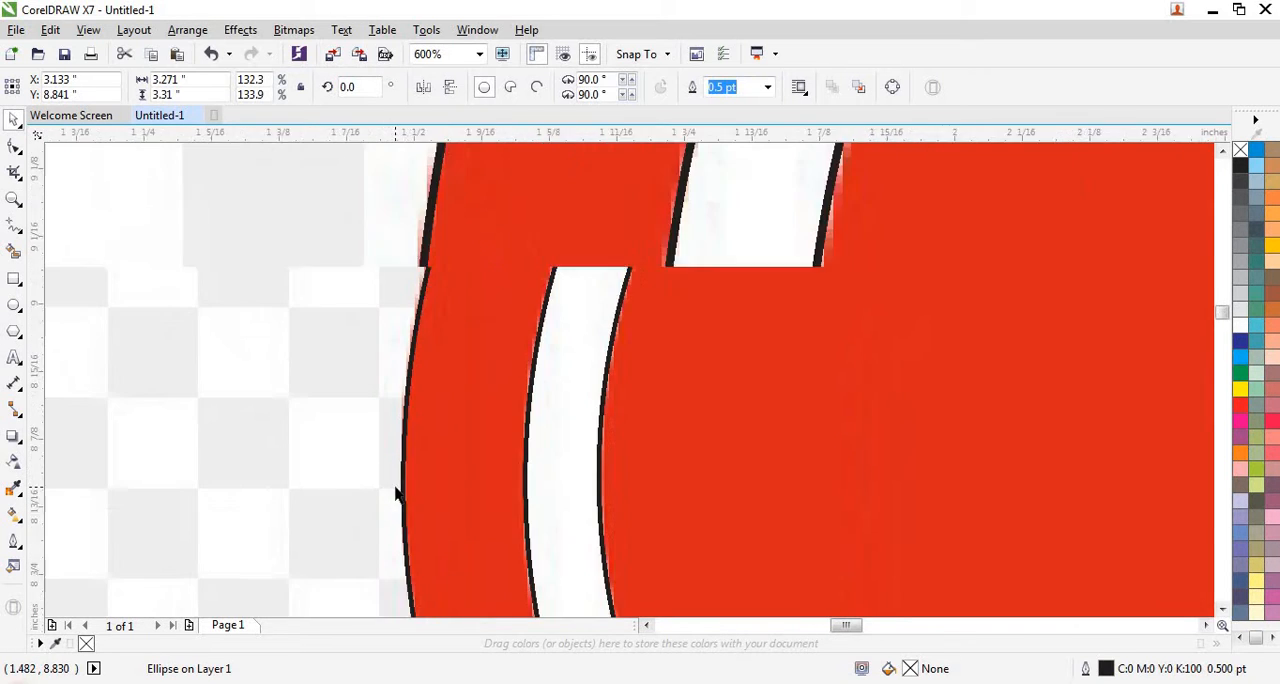
pyautogui.moveTo(453, 438); pyautogui.dragTo(417, 437)
pyautogui.scroll(-2, 396, 400)
pyautogui.scroll(-4, 396, 400)
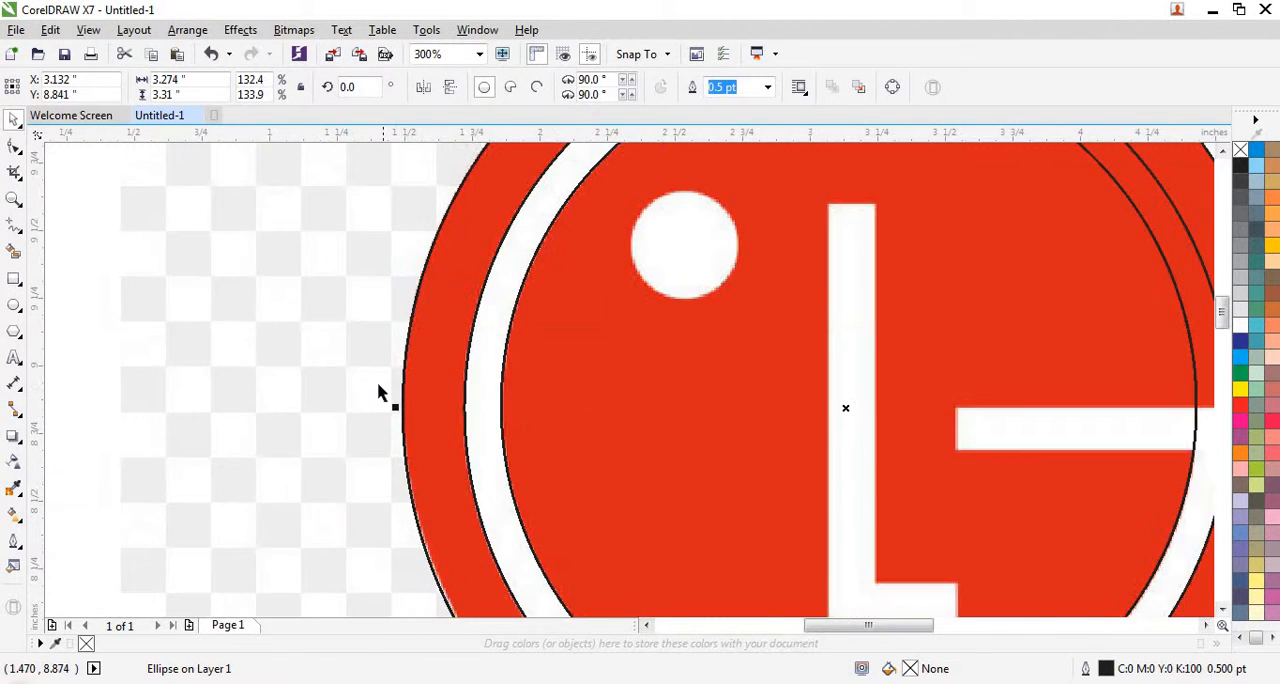
# - Raise the outer circle's bottom to the red disc's lower edge, making the circle about 3.28 in high
pyautogui.scroll(2, 500, 537)
pyautogui.scroll(2, 500, 537)
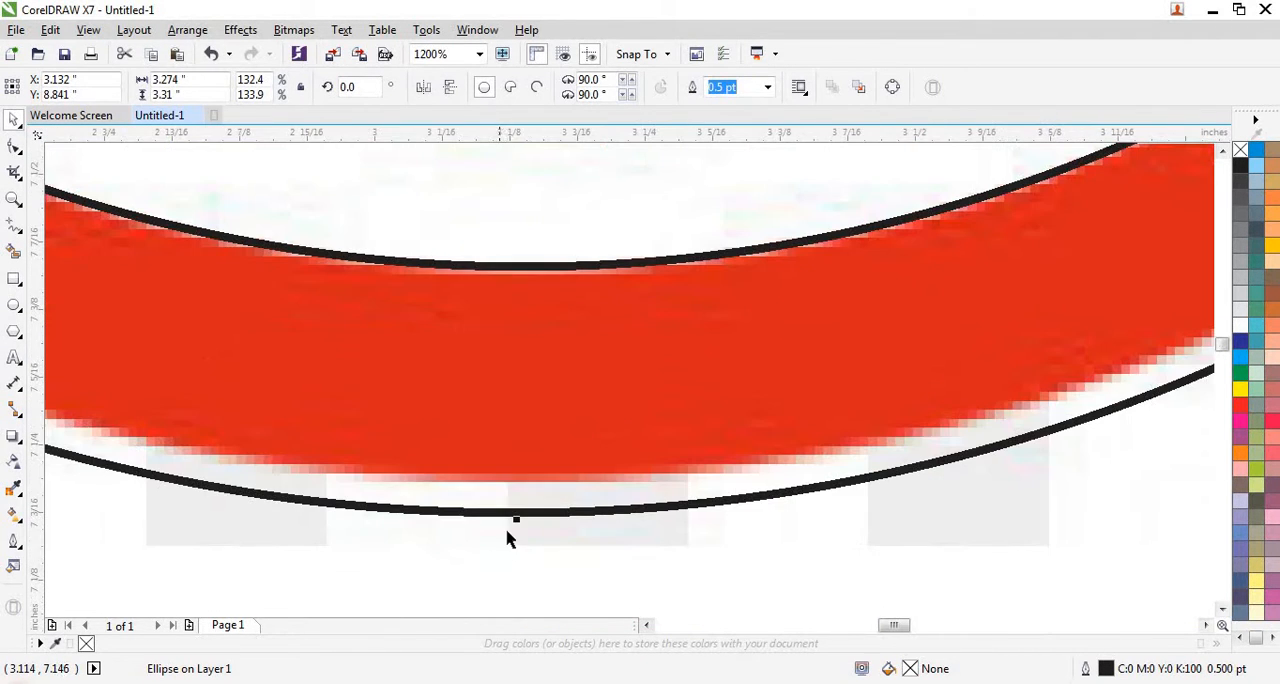
pyautogui.moveTo(517, 520); pyautogui.dragTo(519, 483)
pyautogui.scroll(-2, 517, 519)
pyautogui.scroll(-2, 514, 354)
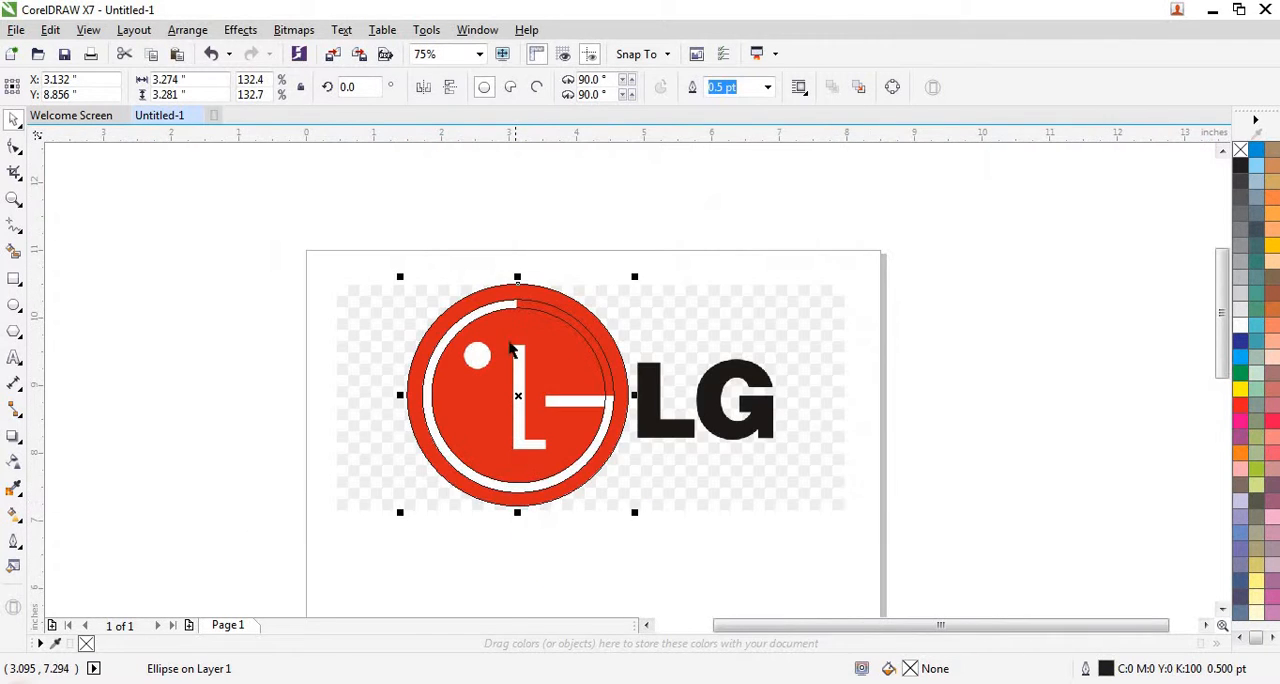
pyautogui.scroll(1, 515, 281)
pyautogui.scroll(-2, 515, 281)
pyautogui.scroll(1, 578, 414)
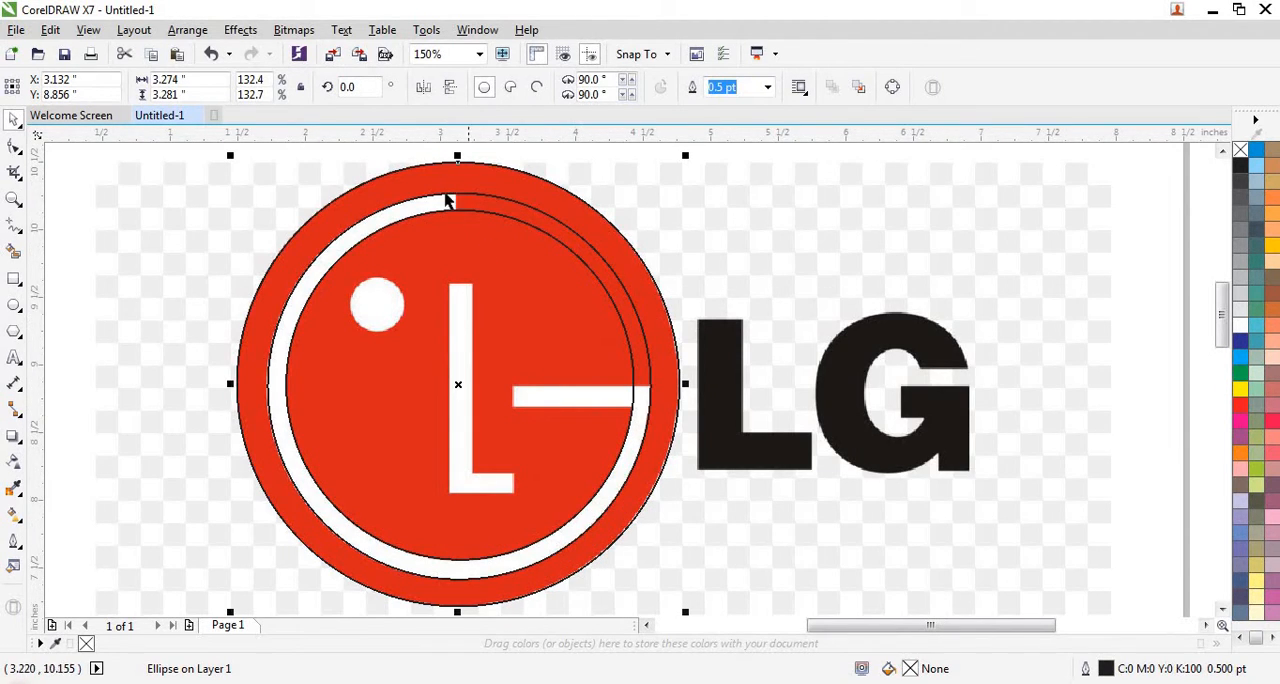
pyautogui.scroll(1, 450, 200)
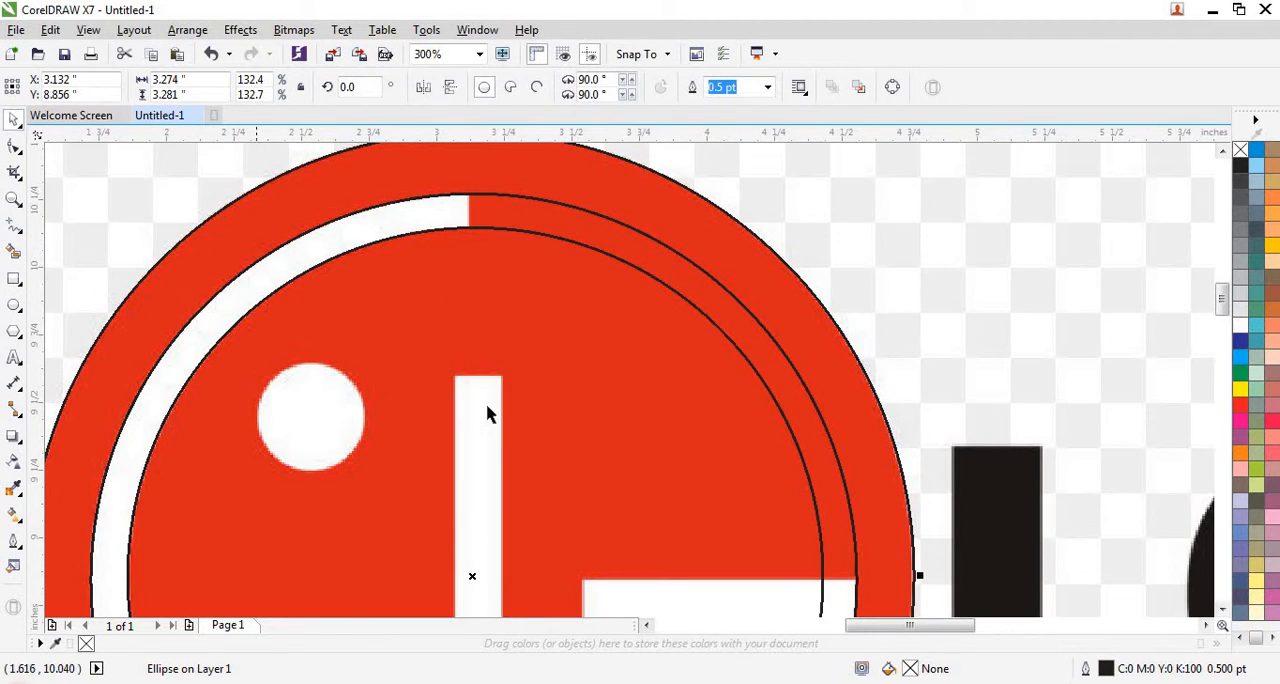
pyautogui.scroll(-1, 486, 409)
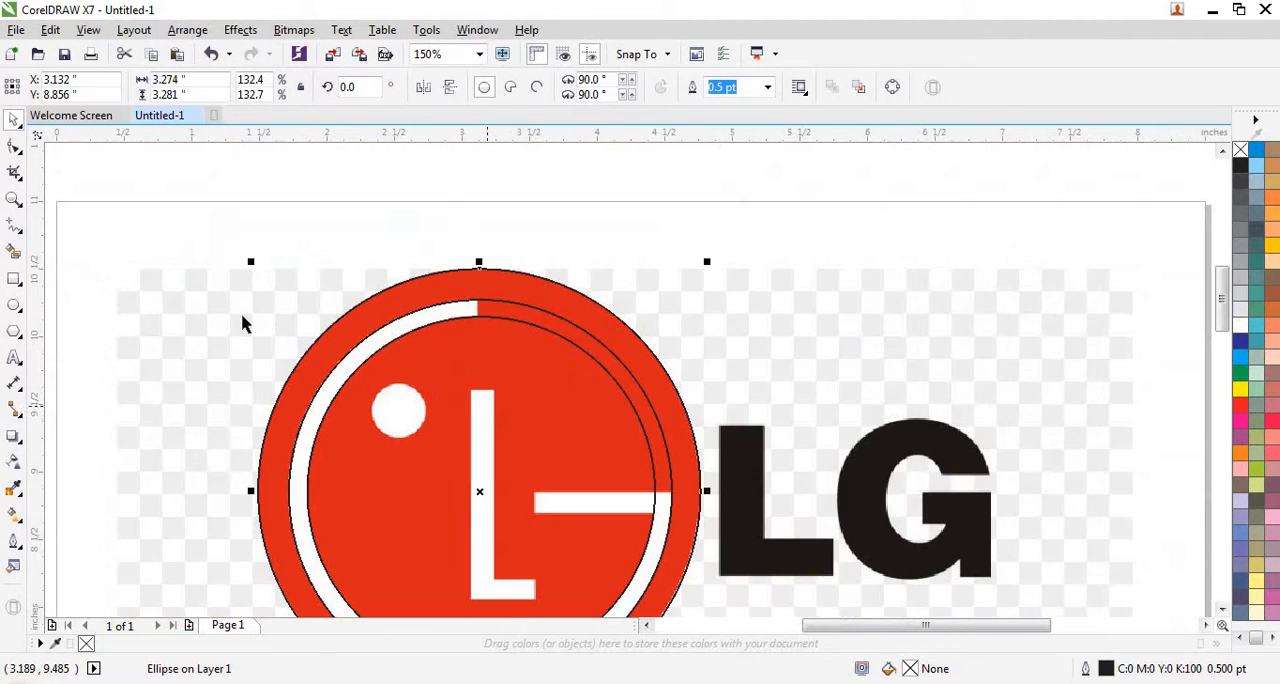
pyautogui.click(14, 252)
pyautogui.click(185, 245)
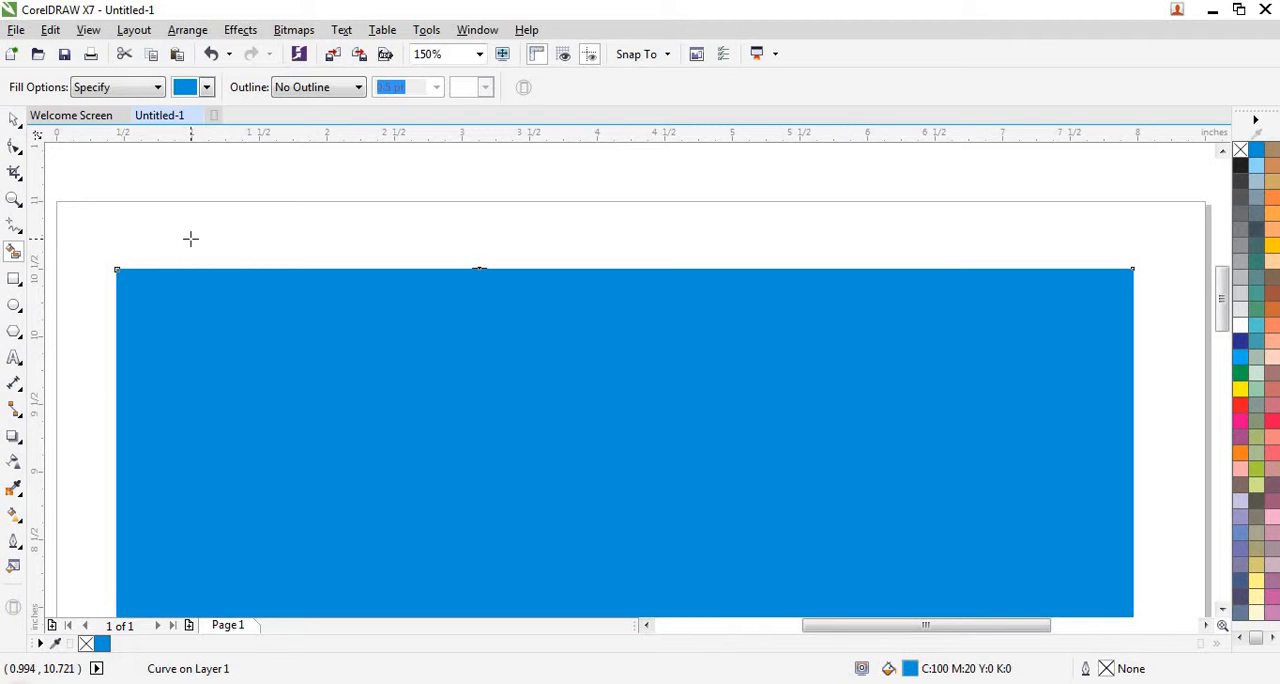
pyautogui.hotkey('ctrl', 'z')
# - Draw a straight vertical line about 2.01 in long on the empty area beside the page
pyautogui.scroll(-1, 569, 323)
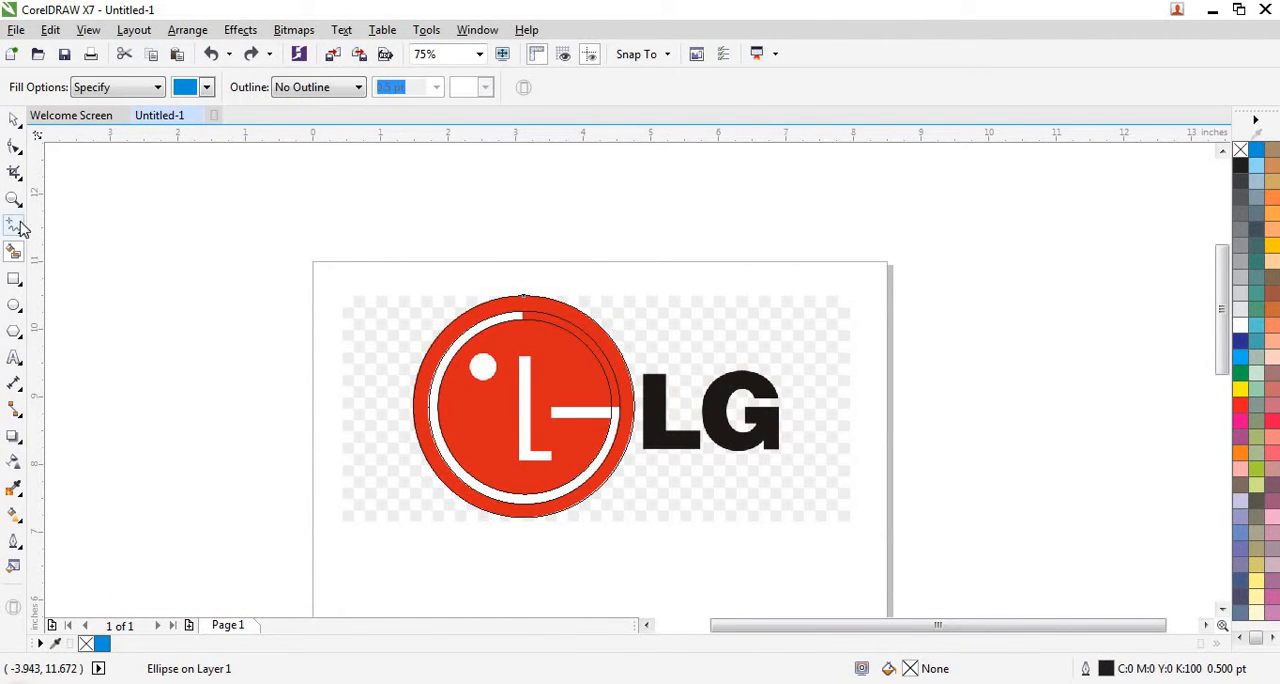
pyautogui.click(14, 226)
pyautogui.click(250, 244)
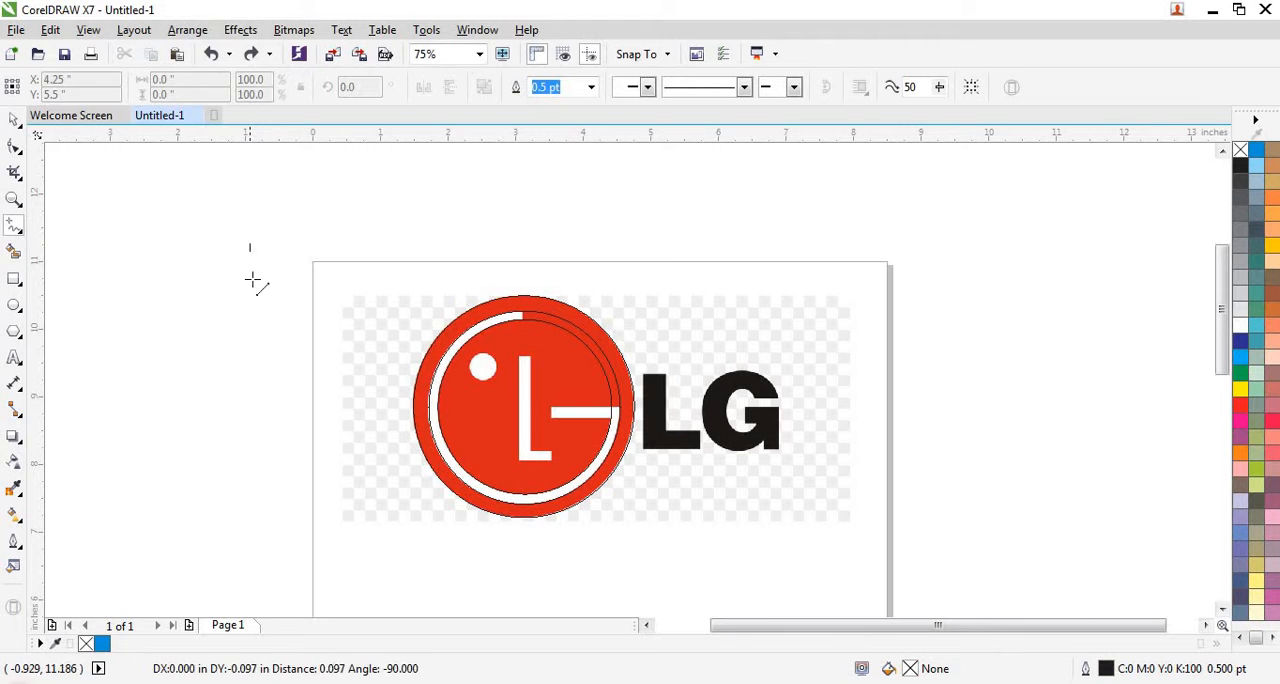
pyautogui.click(251, 381)
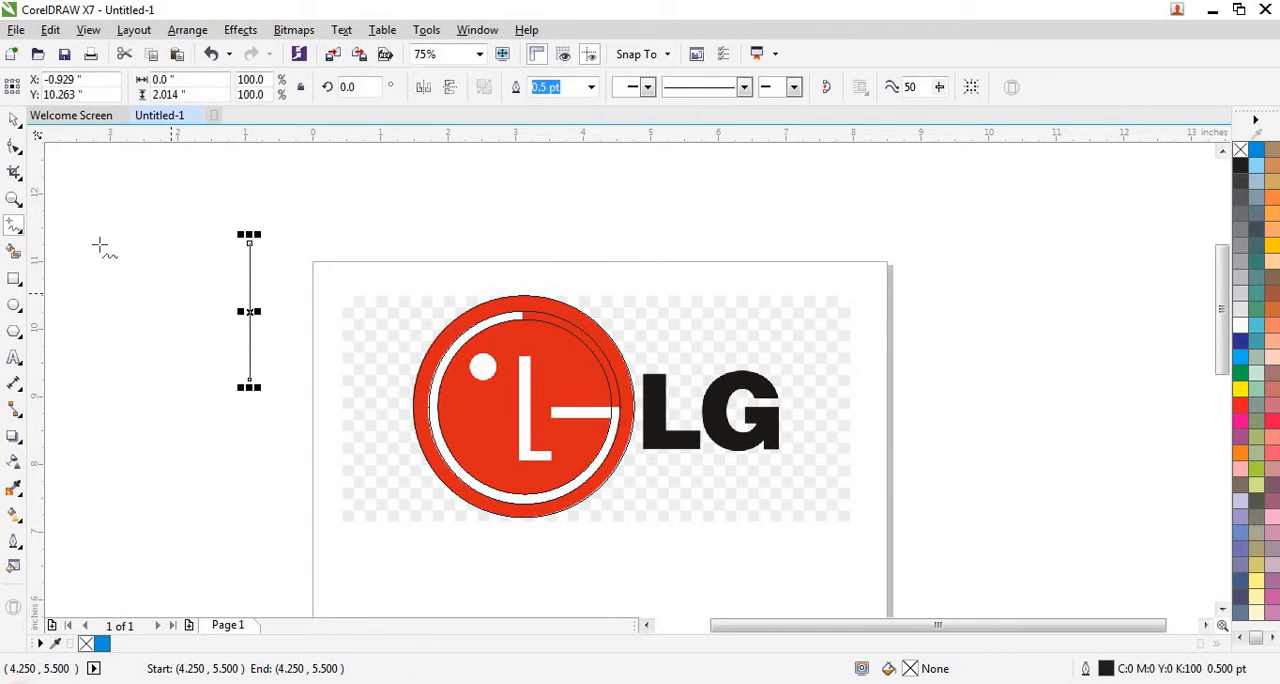
# - Shorten the vertical line to about 0.81 in and place it across the ring at the white arc's upper end
pyautogui.click(15, 121)
pyautogui.moveTo(250, 387)
pyautogui.mouseDown()
pyautogui.moveTo(254, 297)
pyautogui.moveTo(540, 318)
pyautogui.moveTo(443, 317)
pyautogui.mouseUp()
pyautogui.scroll(4, 531, 310)
pyautogui.scroll(2, 531, 306)
pyautogui.scroll(-2, 545, 348)
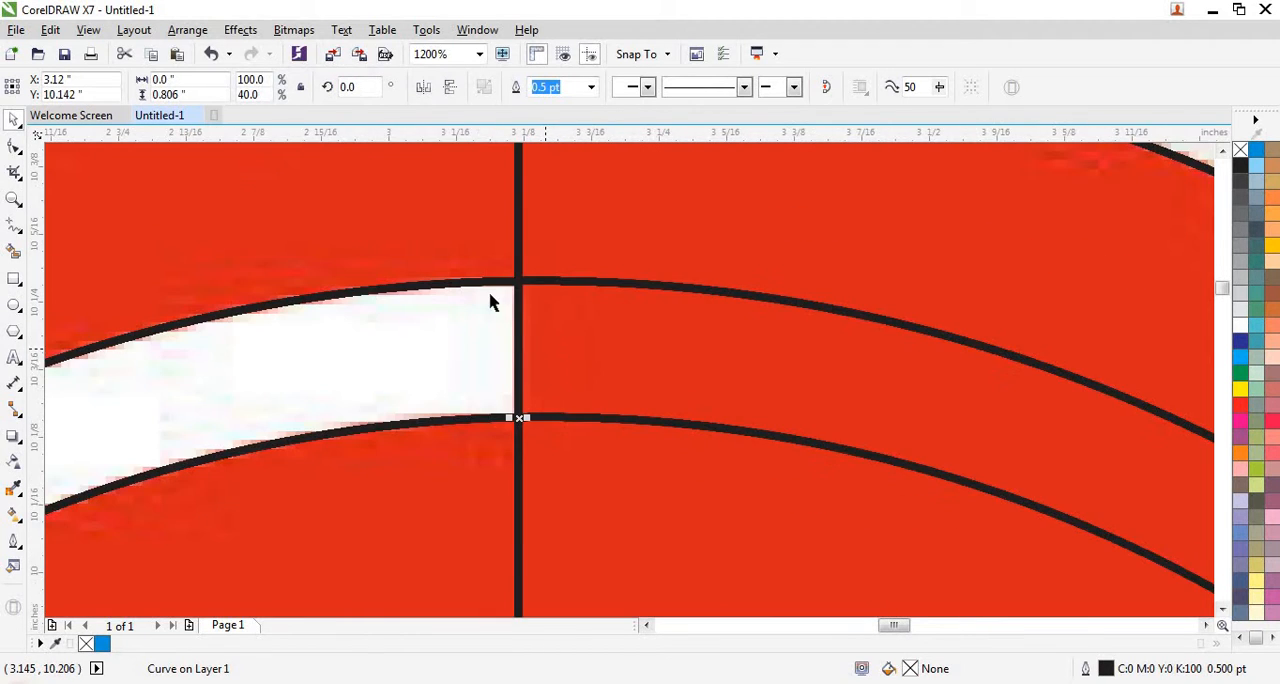
pyautogui.scroll(-3, 490, 300)
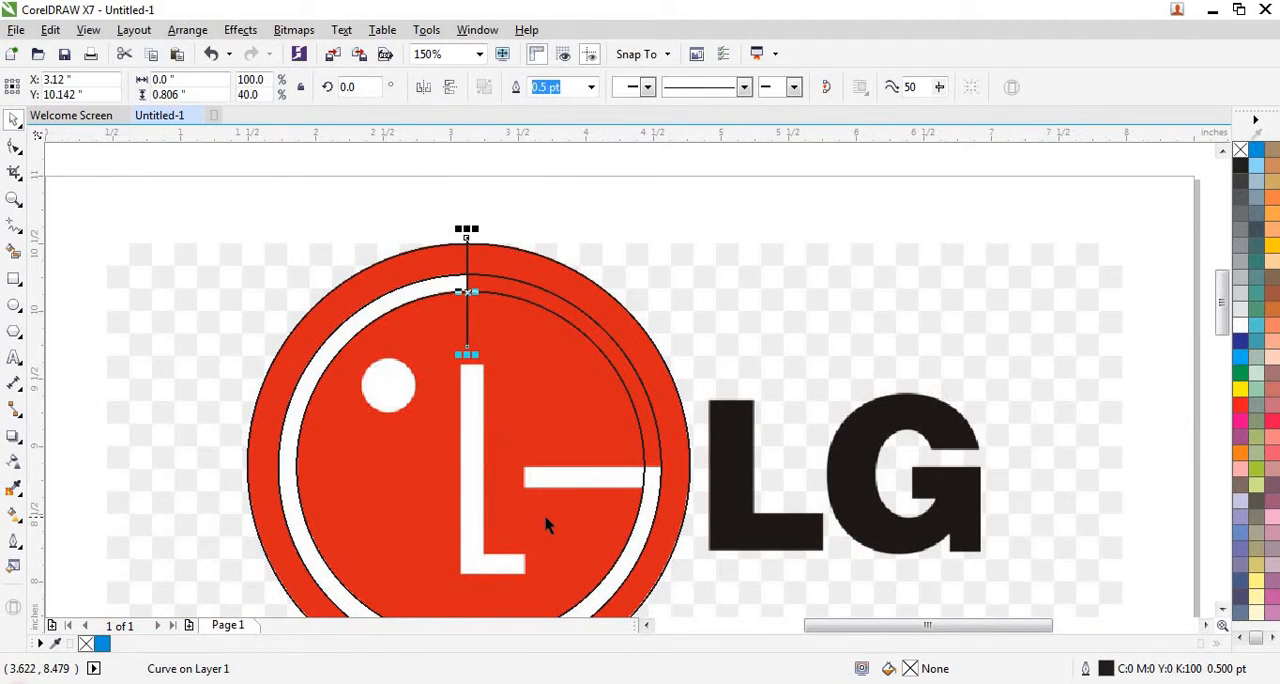
# - Draw a 0.16 in high rectangle over the logo's horizontal white bar and widen it to about 0.94 in, past the inner circle
pyautogui.scroll(1, 545, 517)
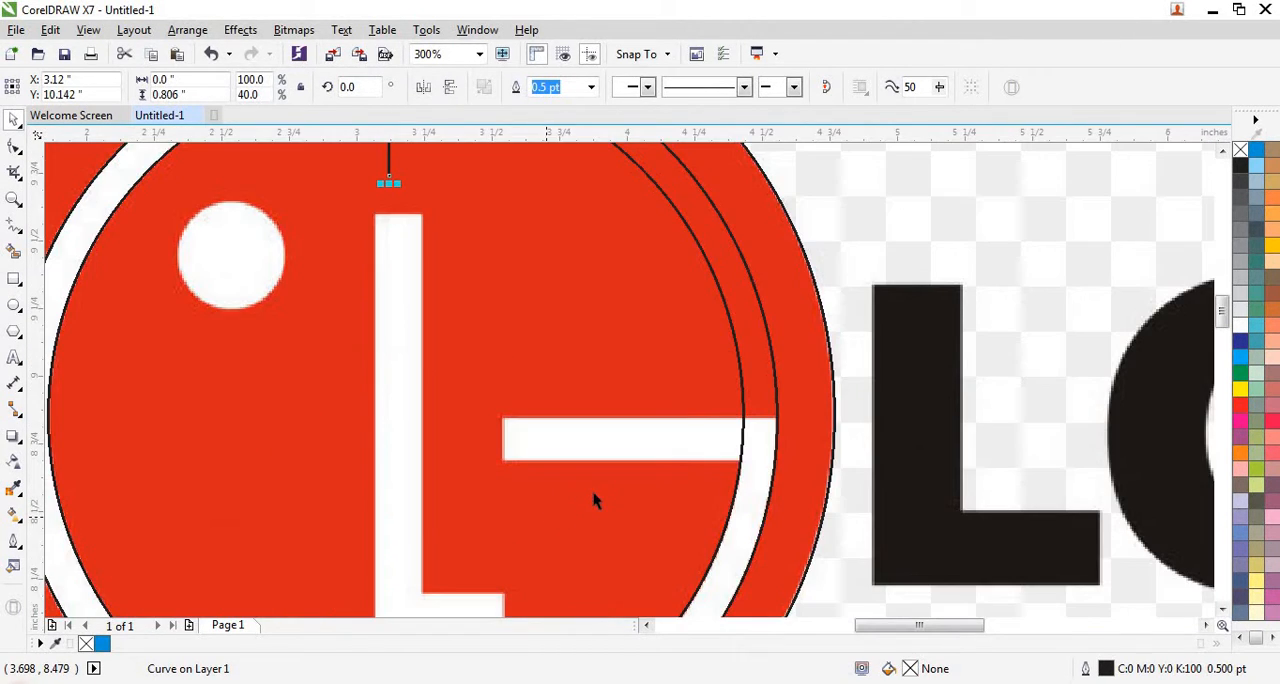
pyautogui.click(14, 280)
pyautogui.scroll(1, 540, 435)
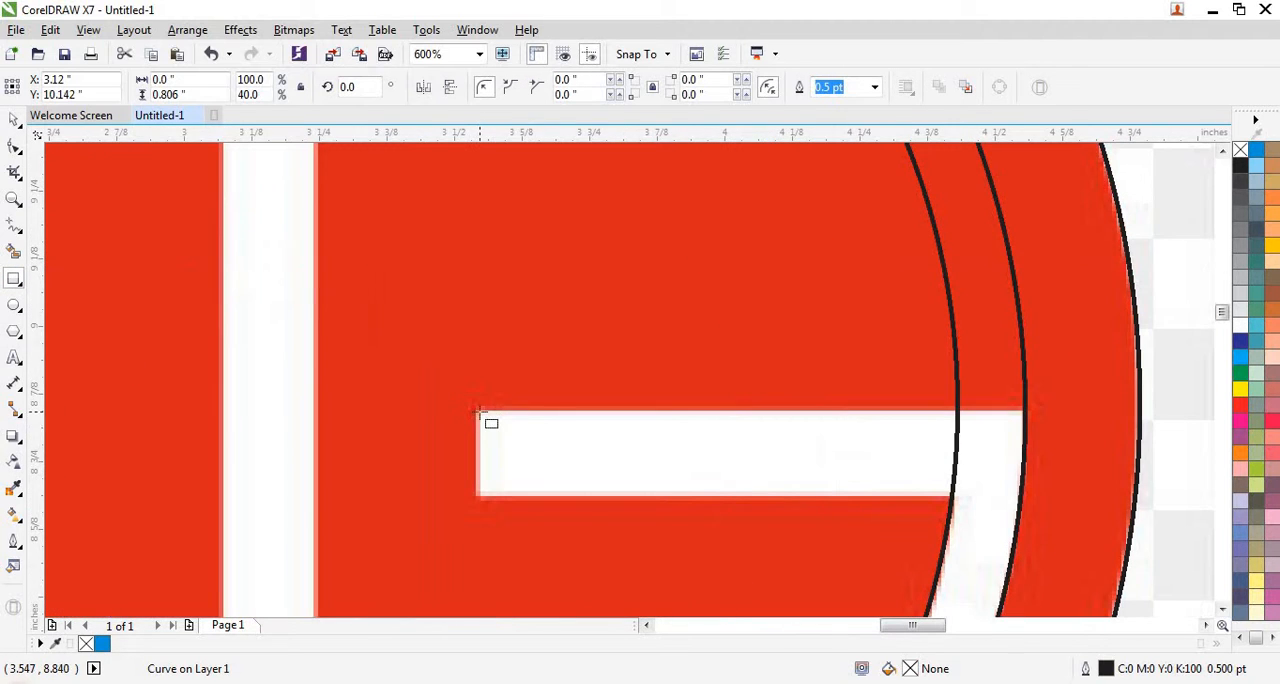
pyautogui.moveTo(477, 410); pyautogui.dragTo(611, 496)
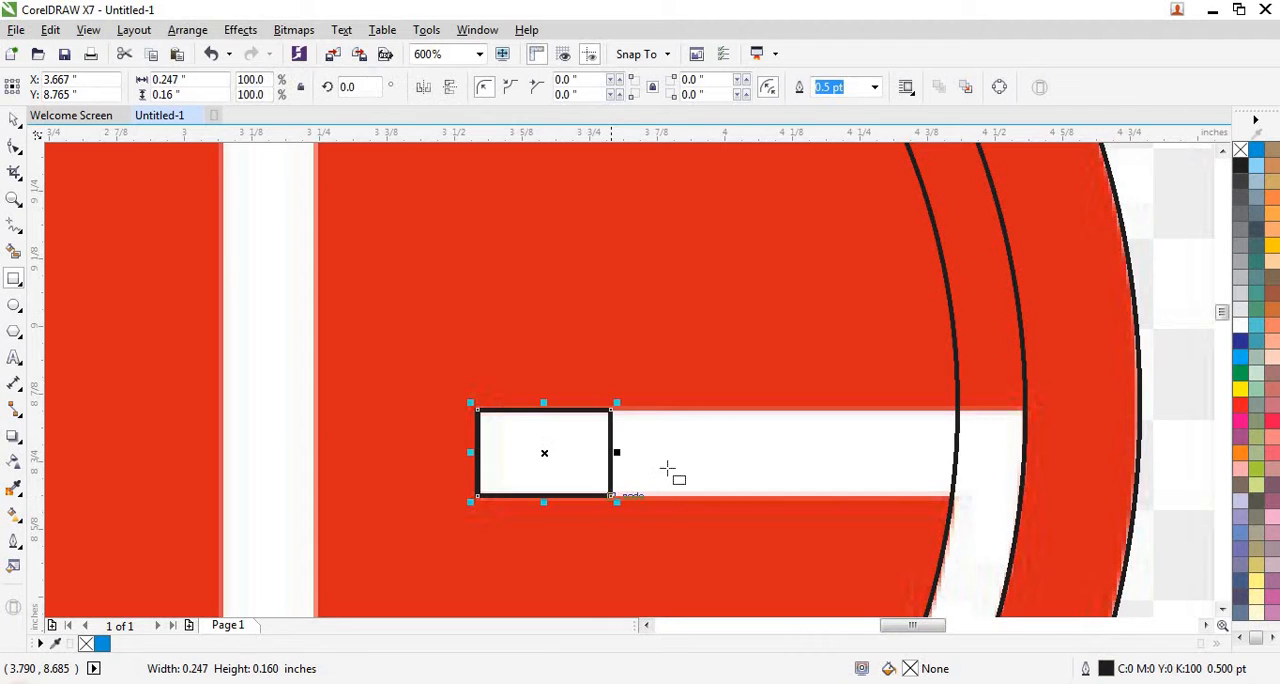
pyautogui.click(14, 120)
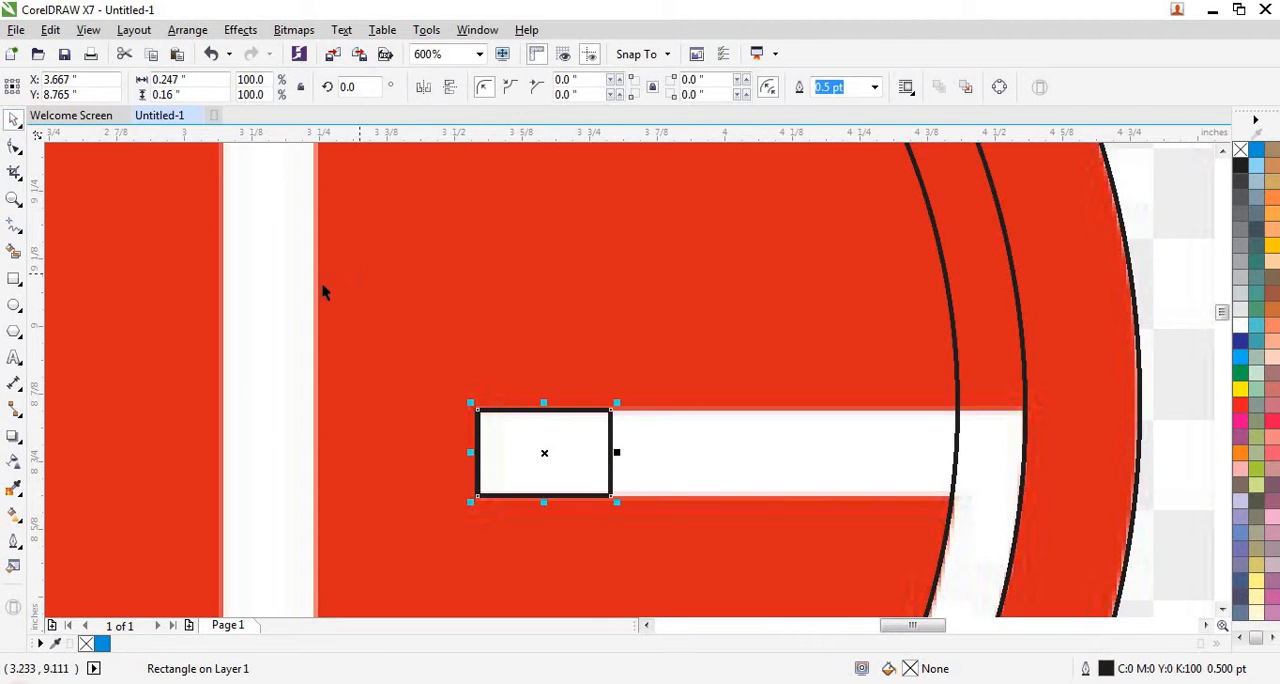
pyautogui.moveTo(619, 453); pyautogui.dragTo(992, 490)
# - Convert the bar rectangle to curves and move its upper-right node onto the white ring's outer circle
pyautogui.scroll(1, 1060, 469)
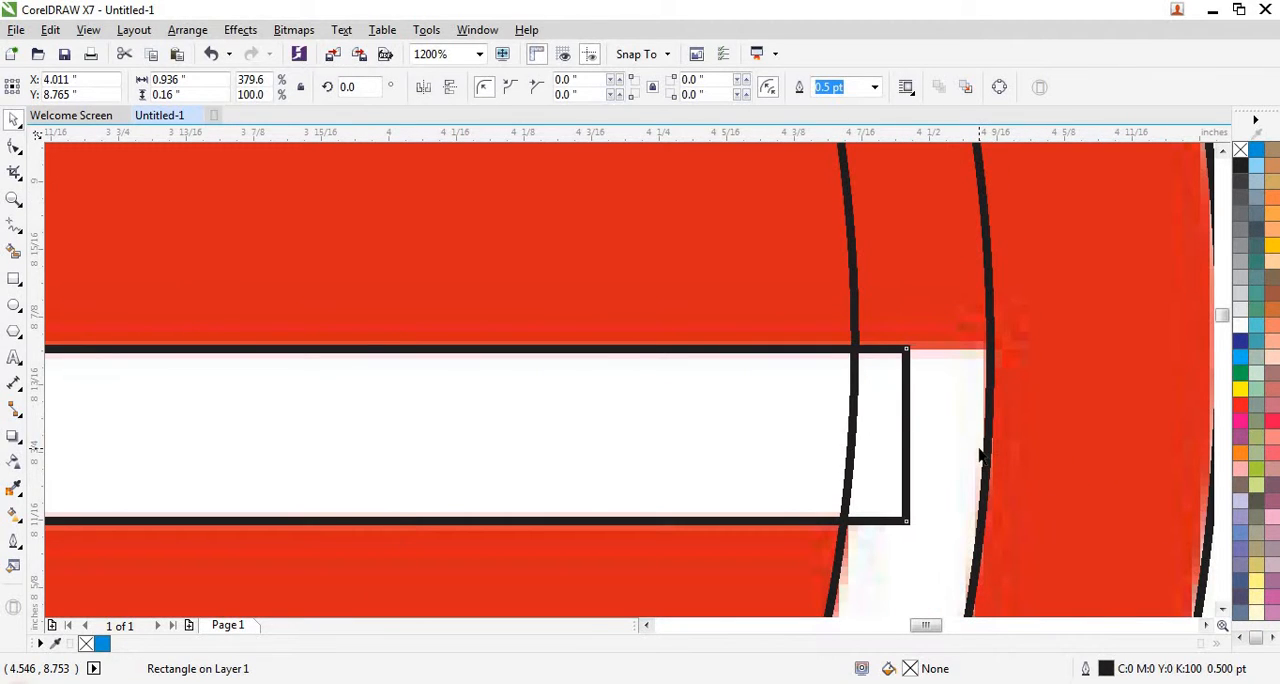
pyautogui.hotkey('ctrl', 'q')
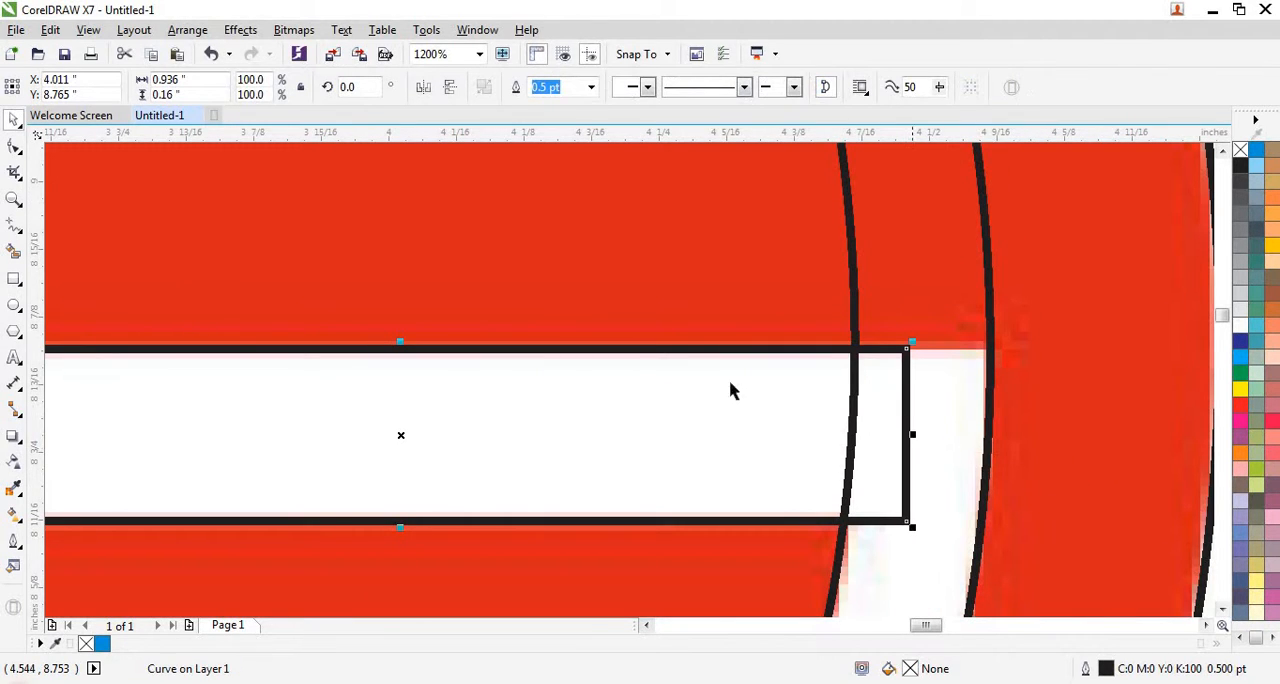
pyautogui.click(14, 148)
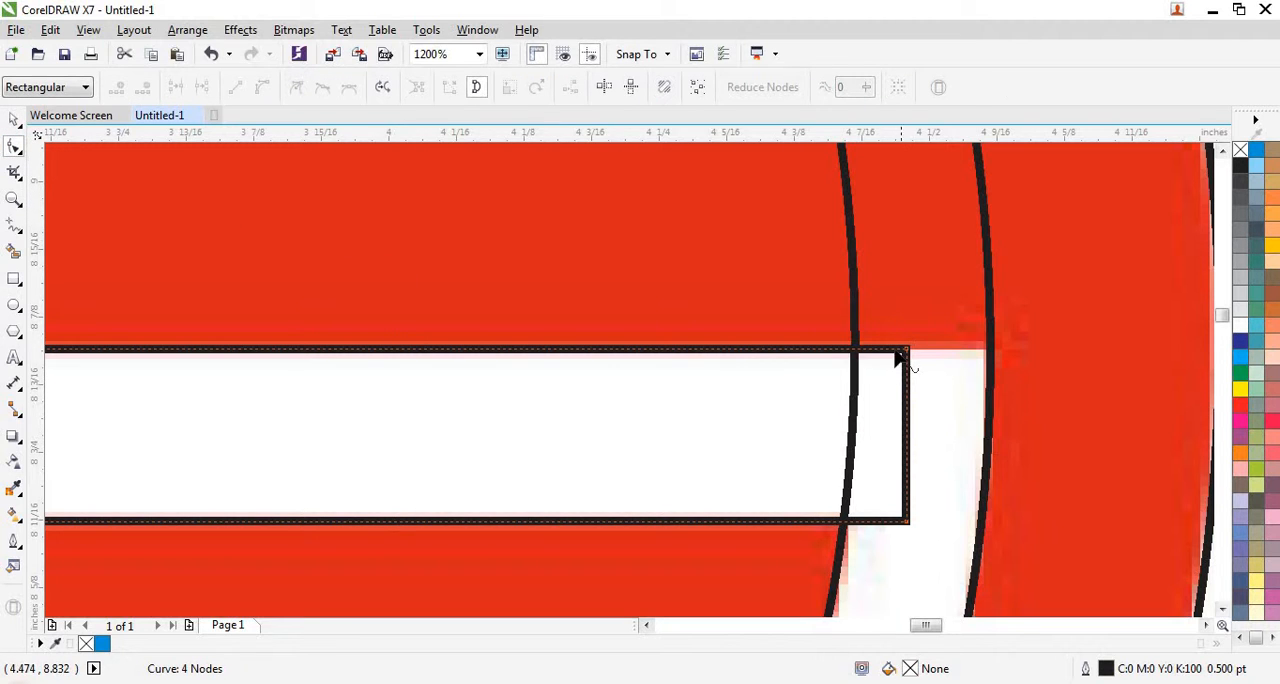
pyautogui.moveTo(907, 351); pyautogui.dragTo(986, 354)
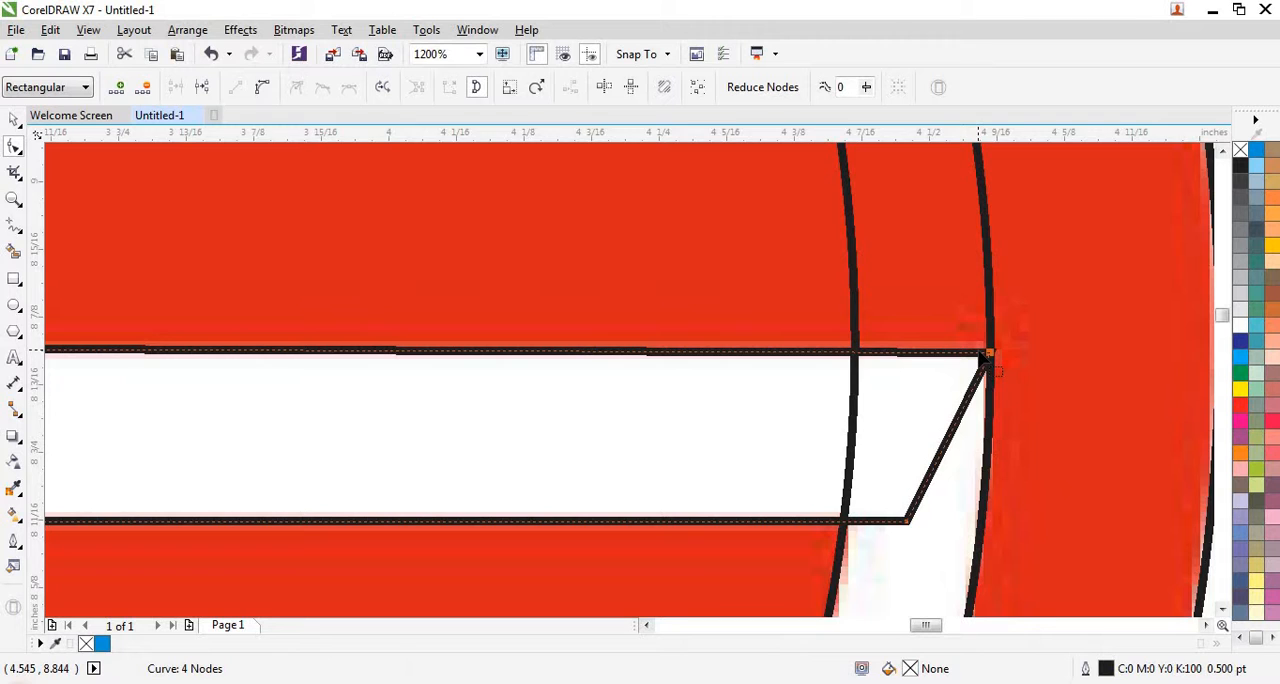
pyautogui.scroll(-2, 985, 360)
pyautogui.scroll(-1, 880, 360)
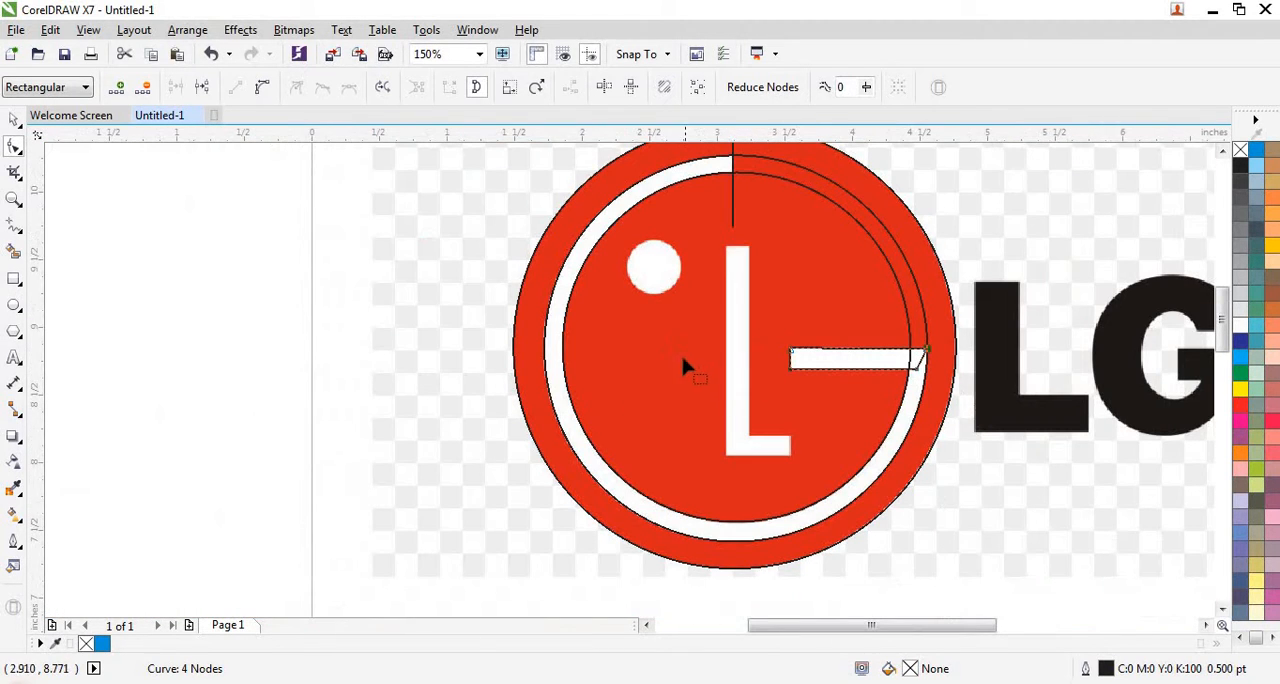
# - Draw a tall rectangle about 0.17 by 1.69 in and place it over the vertical stem of the white L
pyautogui.click(14, 280)
pyautogui.moveTo(118, 250); pyautogui.dragTo(153, 482)
pyautogui.moveTo(152, 481); pyautogui.dragTo(141, 481)
pyautogui.moveTo(130, 364)
pyautogui.mouseDown()
pyautogui.moveTo(446, 366)
pyautogui.moveTo(666, 346)
pyautogui.moveTo(737, 358)
pyautogui.mouseUp()
# - Shorten the stem rectangle to about 1.57 in so its bottom meets the white L's lower edge
pyautogui.scroll(2, 752, 490)
pyautogui.scroll(4, 752, 490)
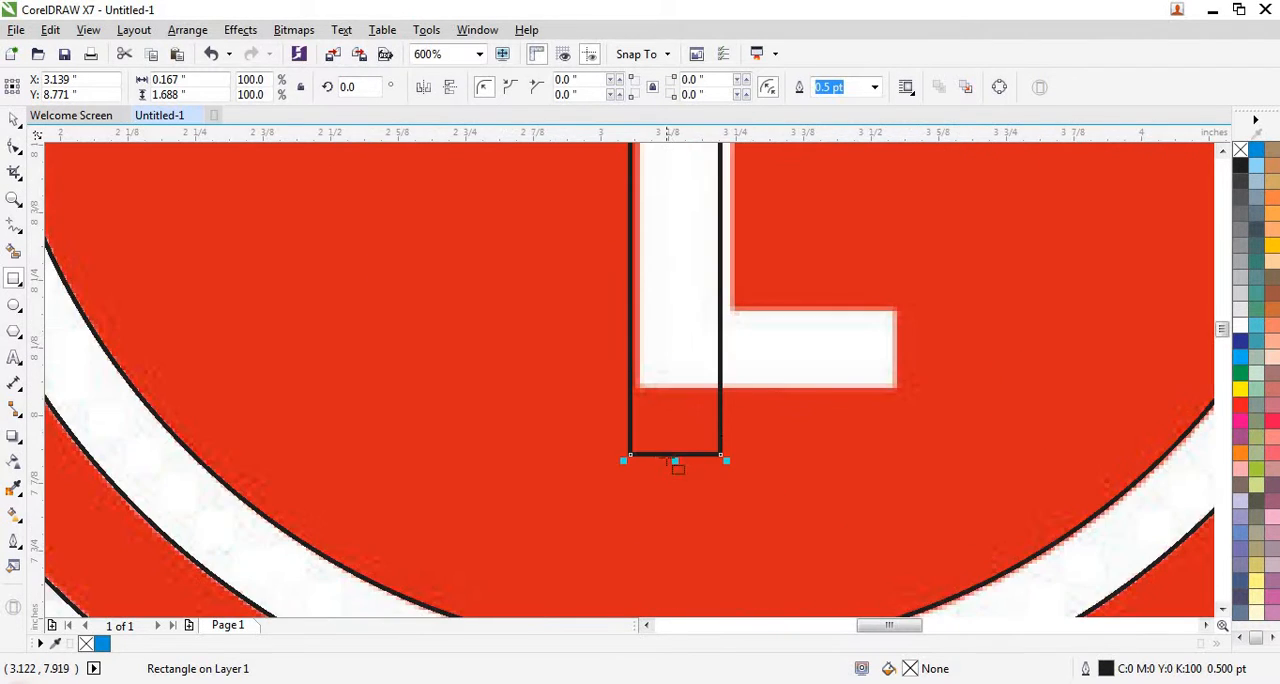
pyautogui.moveTo(703, 452); pyautogui.dragTo(719, 186)
pyautogui.scroll(-4, 650, 390)
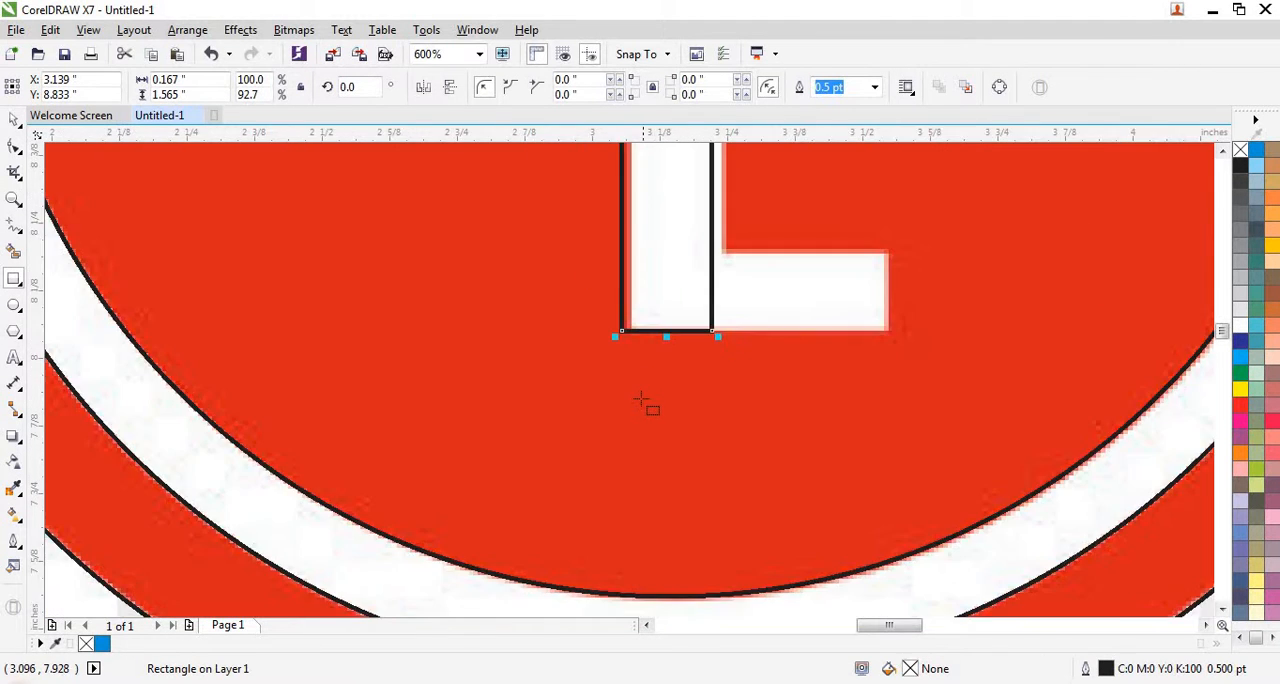
# - Fit the stem rectangle's right and left sides to the white L's stem, making it about 0.17 in wide
pyautogui.scroll(3, 614, 283)
pyautogui.scroll(2, 577, 284)
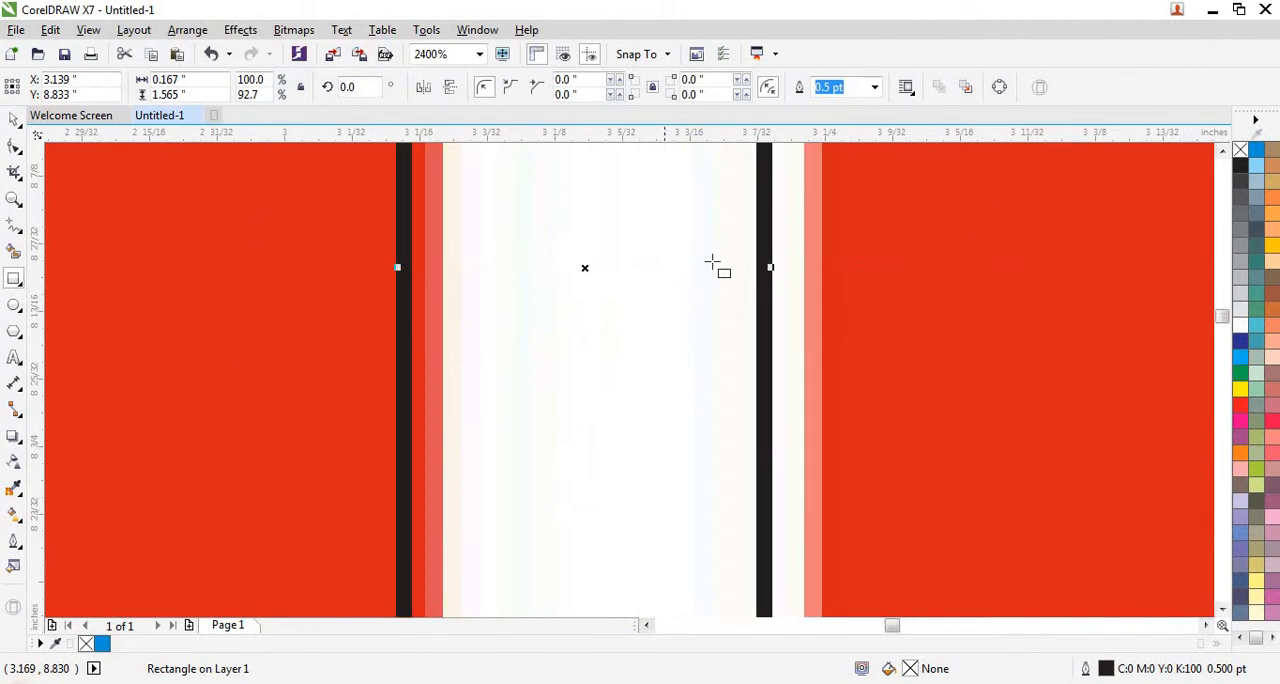
pyautogui.press('space')
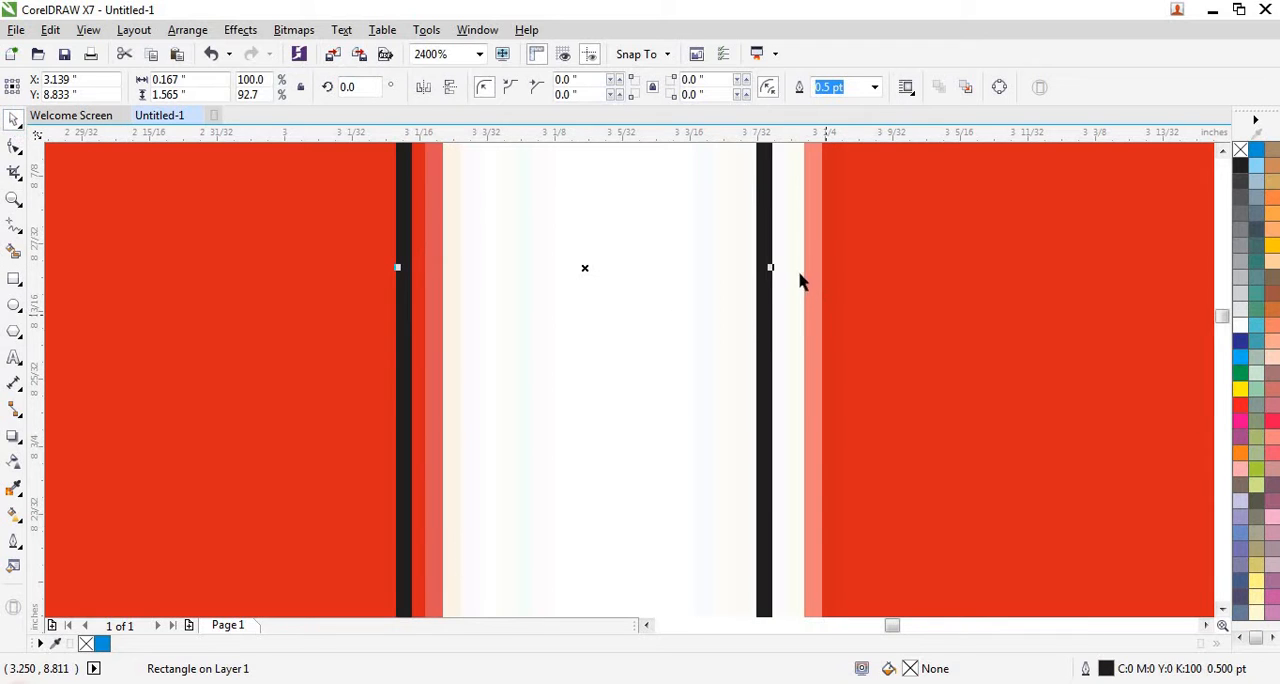
pyautogui.moveTo(771, 268); pyautogui.dragTo(815, 267)
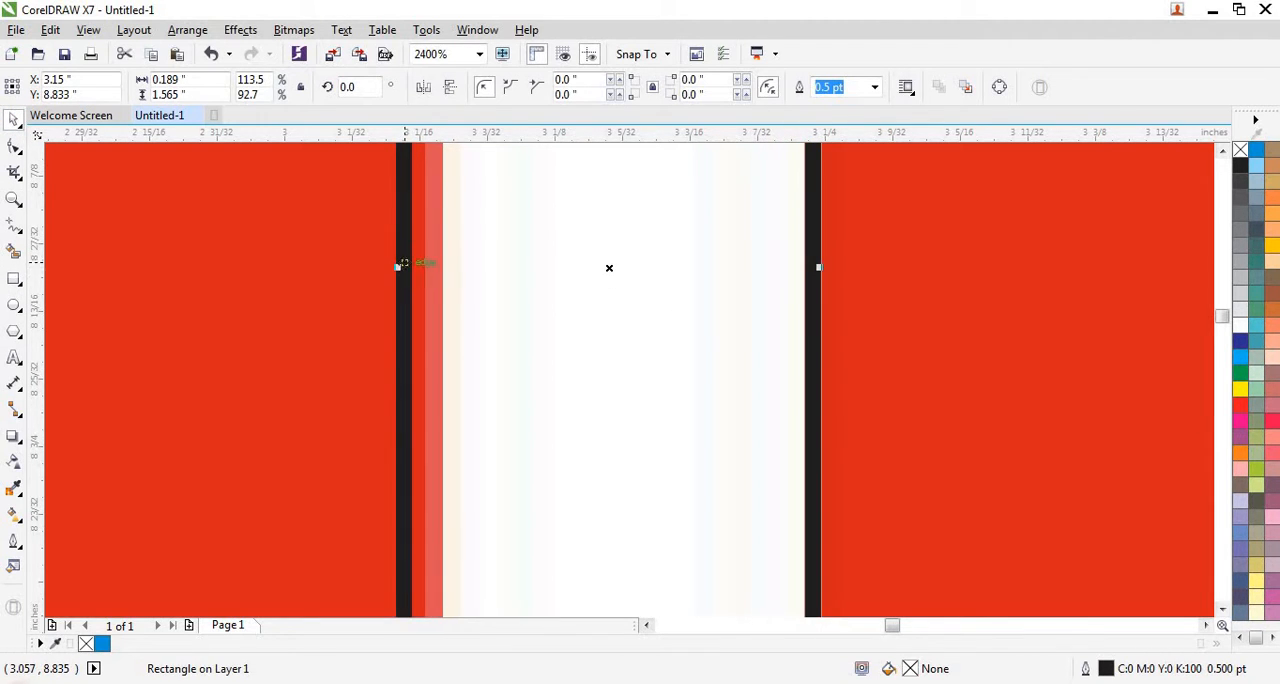
pyautogui.moveTo(397, 268); pyautogui.dragTo(436, 278)
pyautogui.scroll(-4, 436, 278)
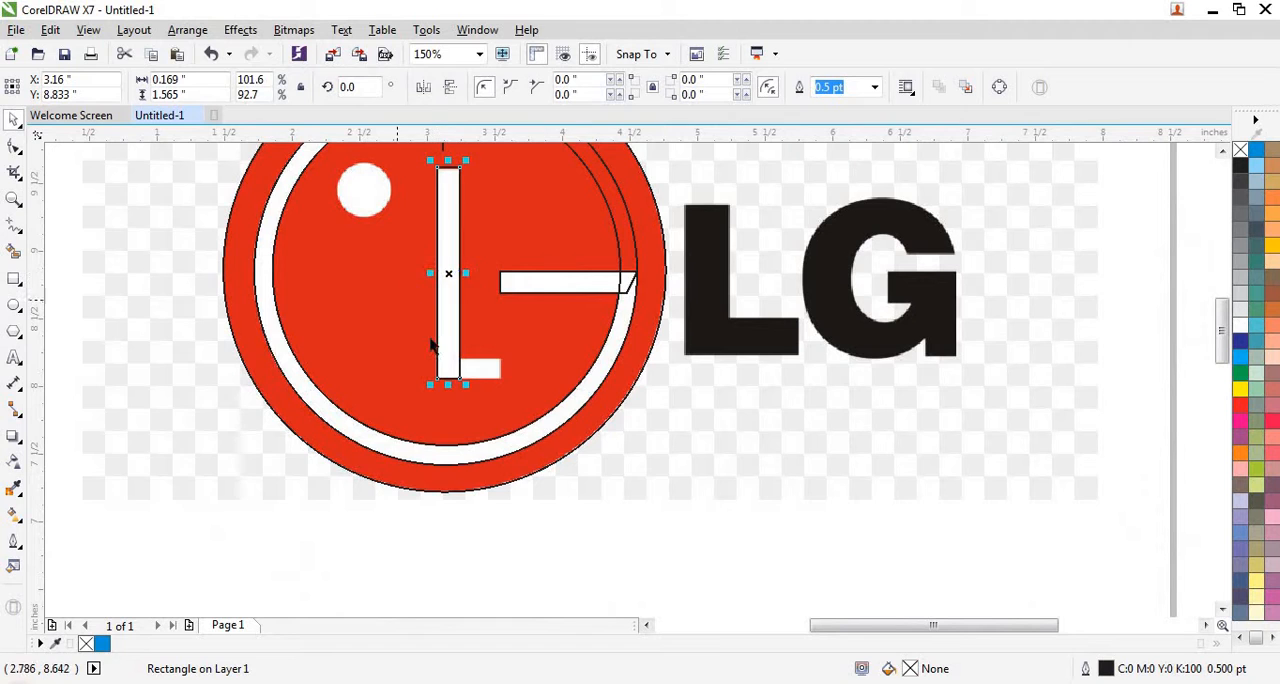
# - Draw a horizontal rectangle about 1.44 by 0.38 in outside the page and move it over the white L's foot
pyautogui.scroll(1, 443, 345)
pyautogui.scroll(-1, 445, 346)
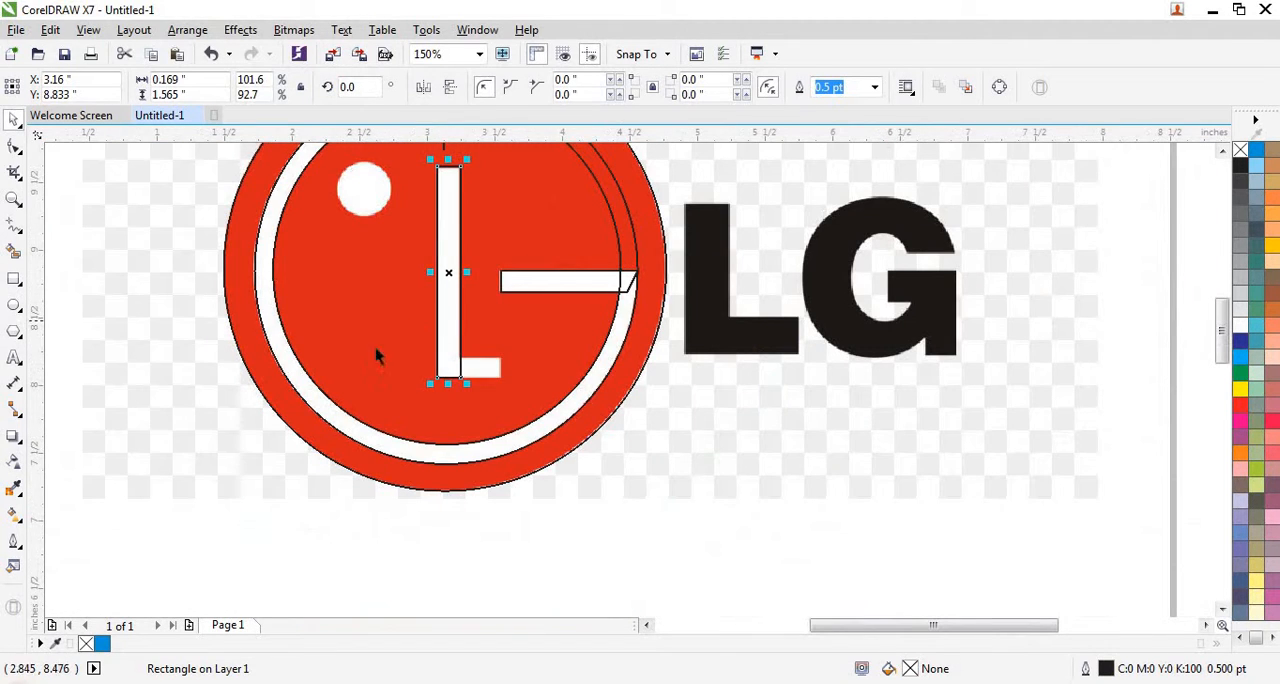
pyautogui.scroll(-1, 656, 432)
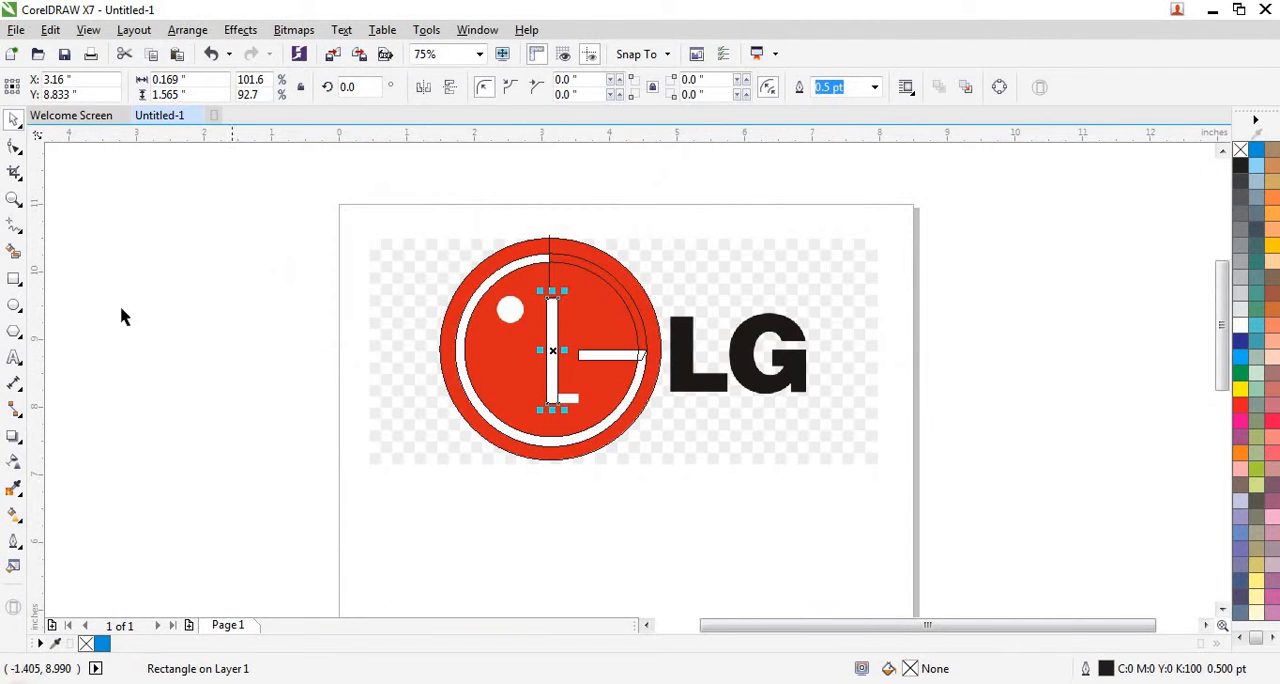
pyautogui.click(22, 285)
pyautogui.moveTo(197, 378); pyautogui.dragTo(296, 403)
pyautogui.click(14, 120)
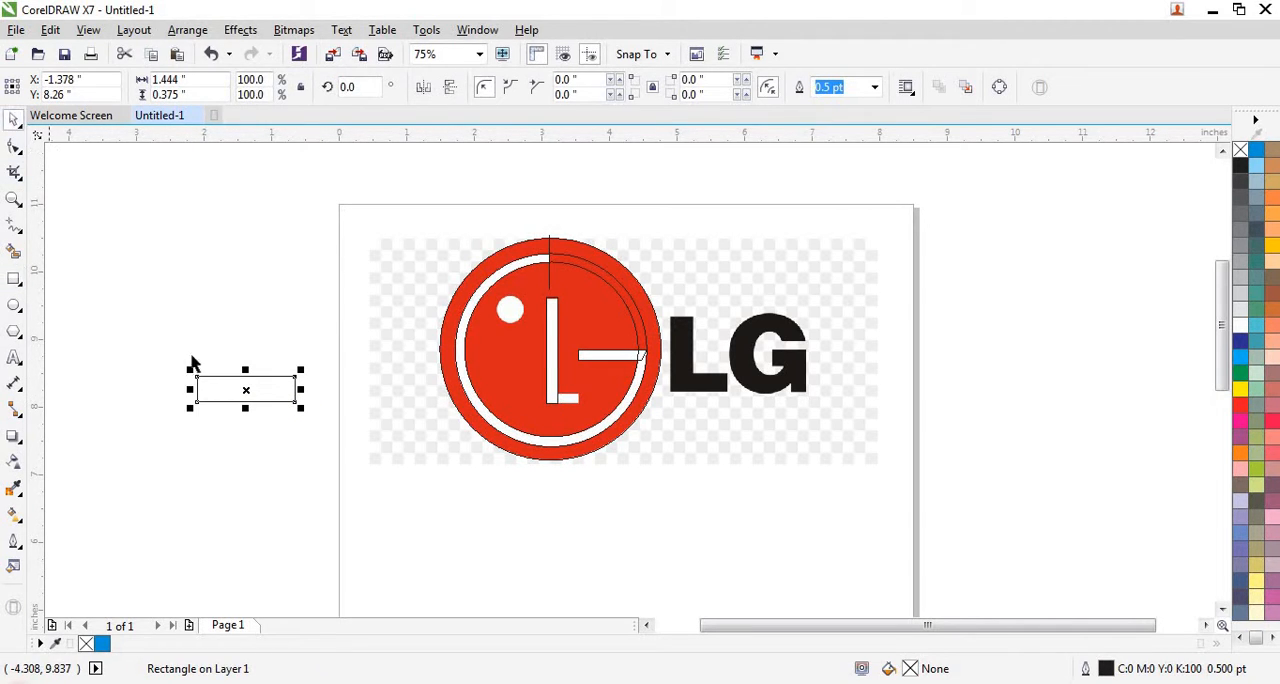
pyautogui.moveTo(246, 389); pyautogui.dragTo(574, 403)
# - Scale the foot rectangle down to about 0.49 by 0.13 in, with its top on the upper edge of the white L's foot
pyautogui.scroll(4, 574, 403)
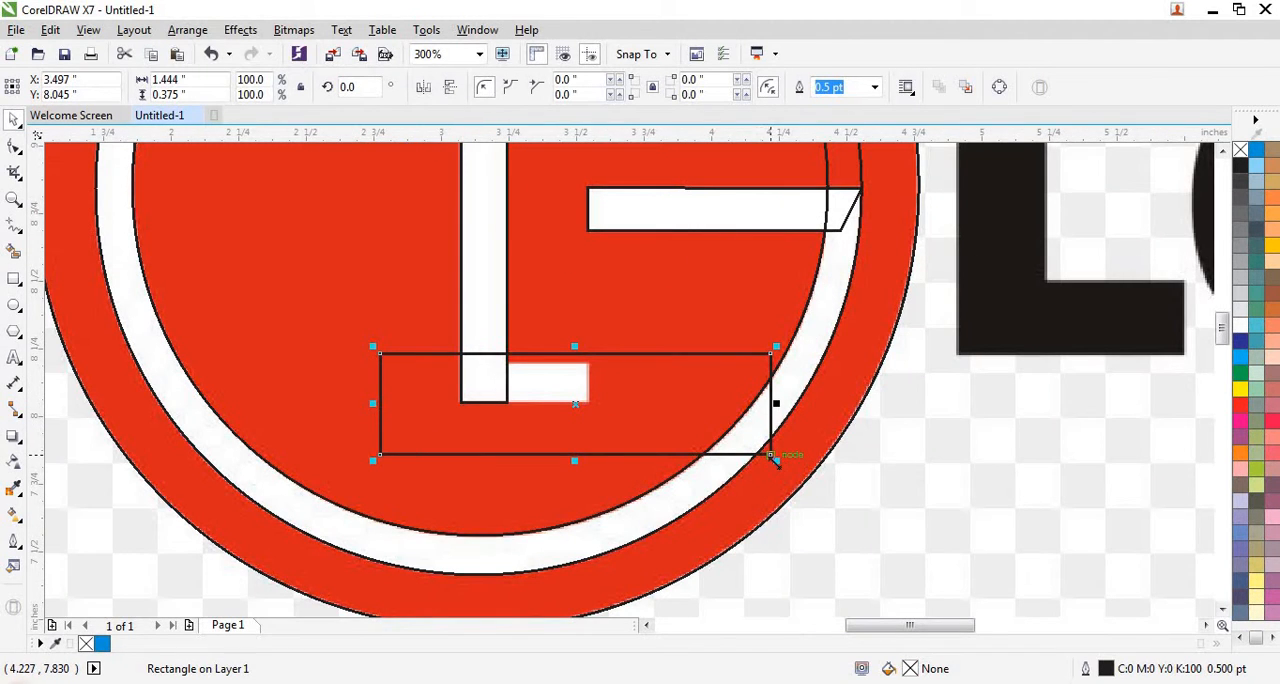
pyautogui.moveTo(772, 458); pyautogui.dragTo(570, 400)
pyautogui.scroll(4, 460, 375)
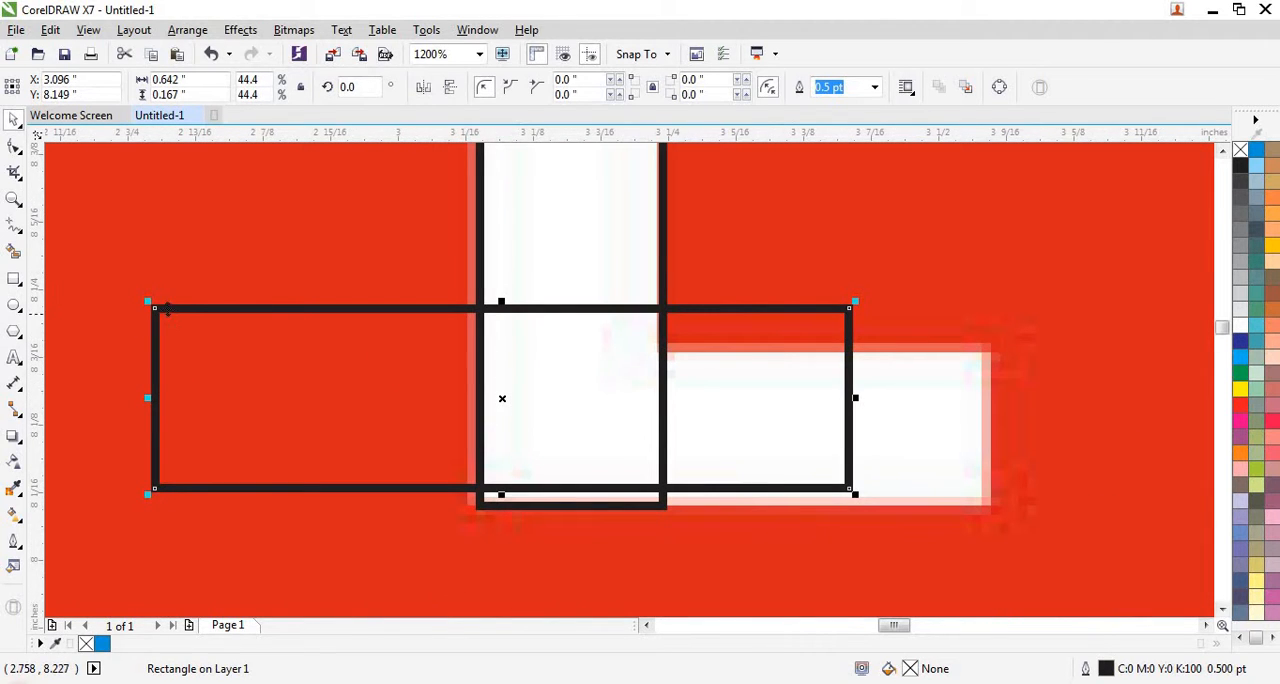
pyautogui.click(233, 331)
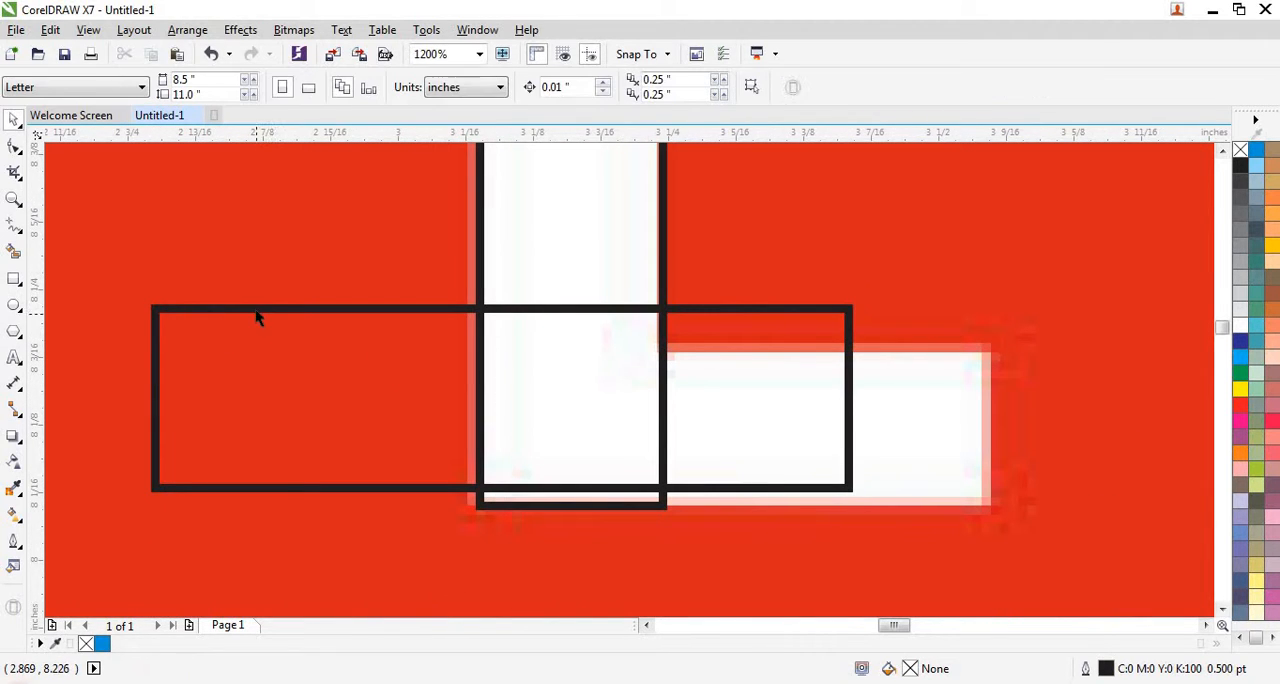
pyautogui.click(255, 309)
pyautogui.moveTo(146, 300); pyautogui.dragTo(268, 350)
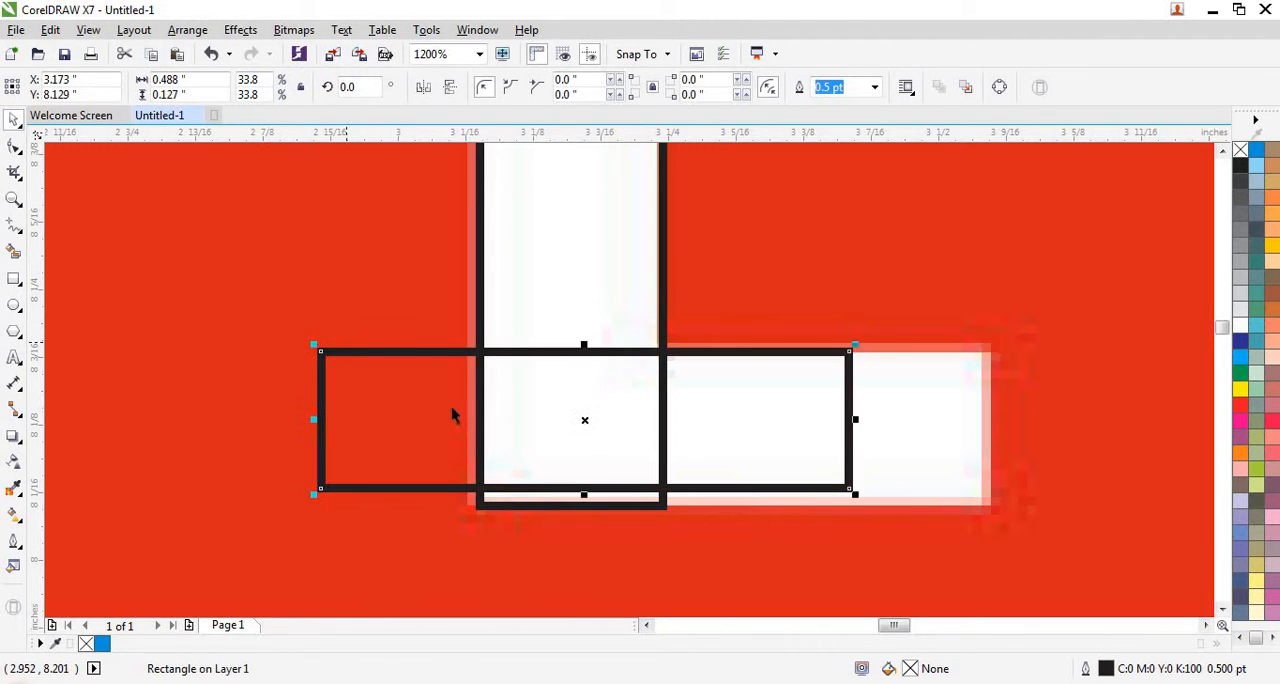
# - Fit the foot rectangle's bottom, right and left sides to the white L's foot, making it about 0.47 by 0.14 in
pyautogui.scroll(1, 505, 452)
pyautogui.scroll(-1, 270, 327)
pyautogui.scroll(1, 449, 449)
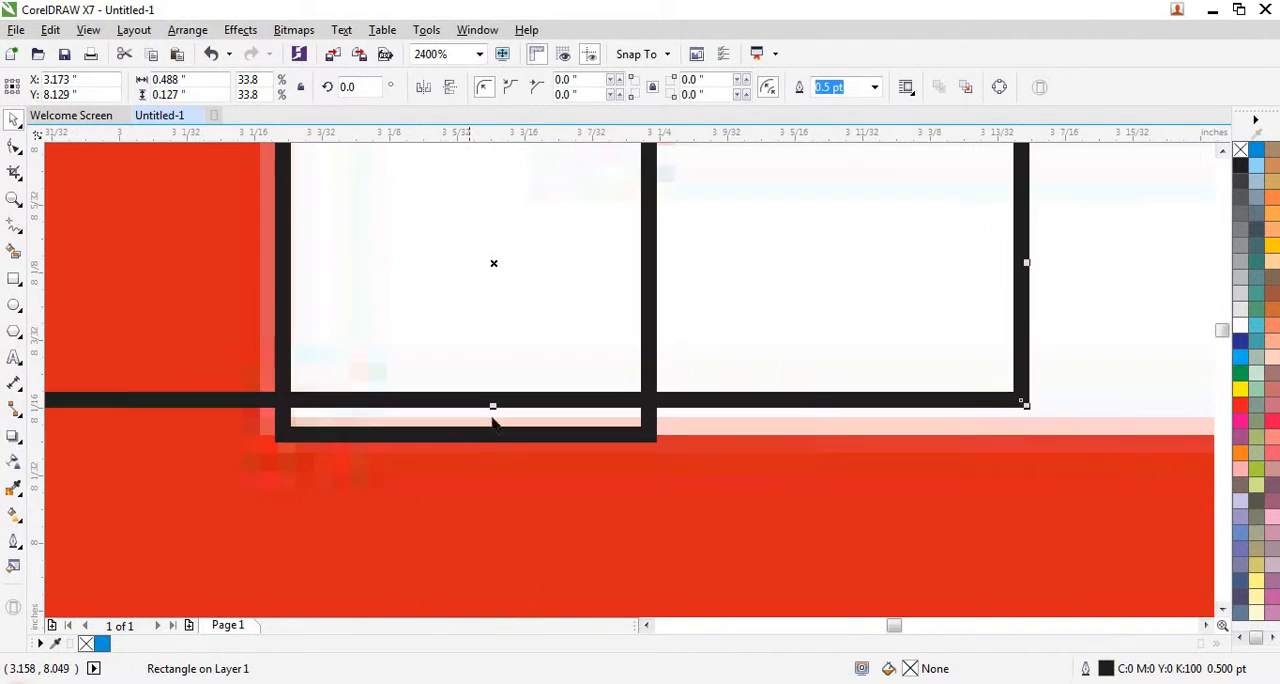
pyautogui.moveTo(493, 409); pyautogui.dragTo(496, 437)
pyautogui.scroll(-1, 495, 428)
pyautogui.scroll(1, 649, 418)
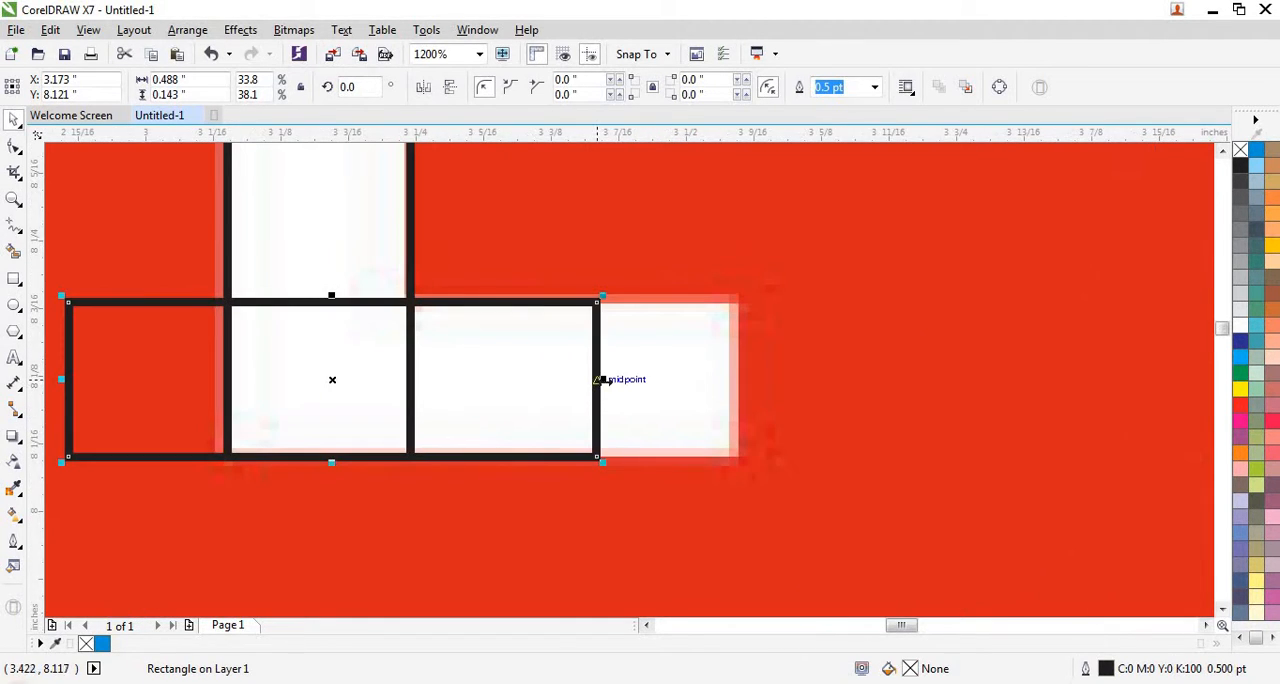
pyautogui.moveTo(643, 391); pyautogui.dragTo(737, 397)
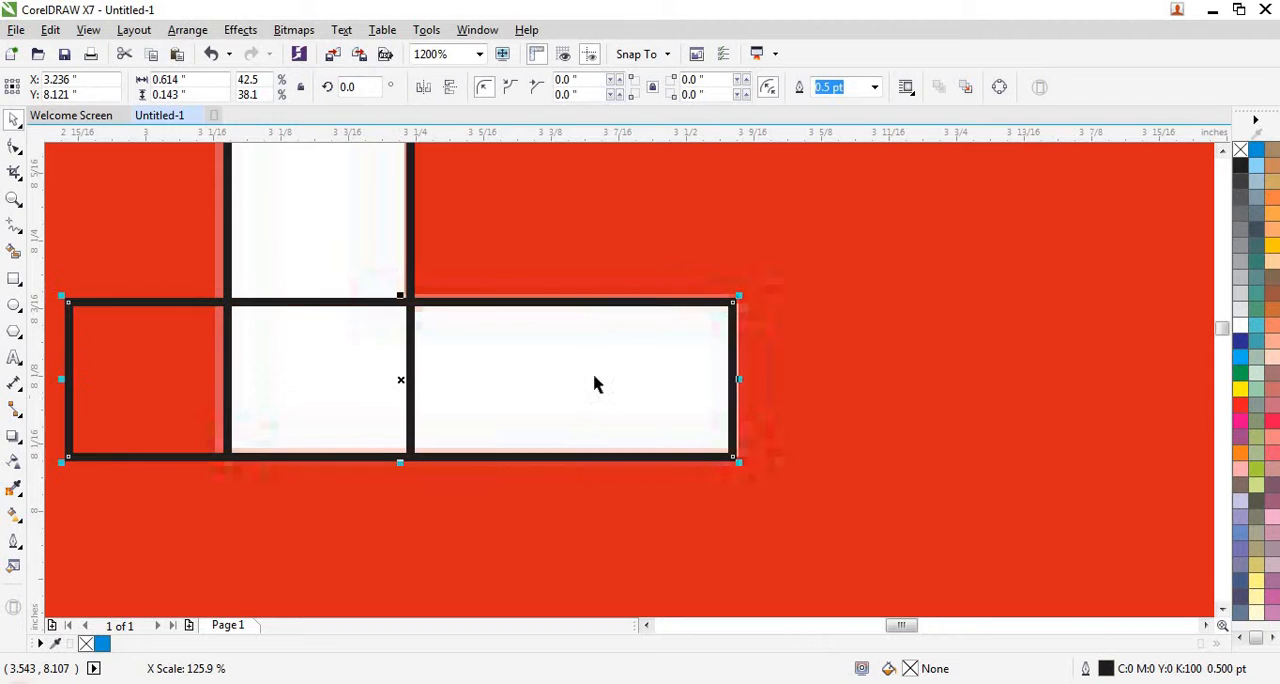
pyautogui.moveTo(61, 379); pyautogui.dragTo(226, 391)
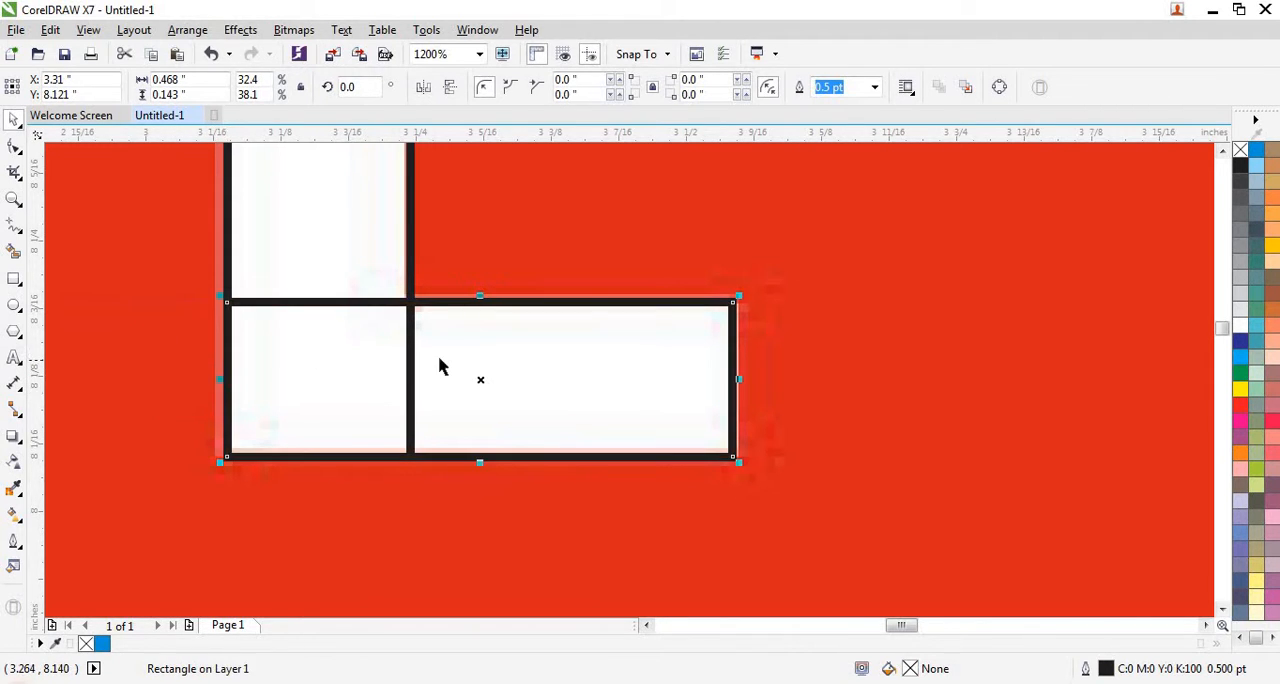
# - Draw a circle about 0.68 in in diameter in the blank area left of the page
pyautogui.scroll(-1, 441, 366)
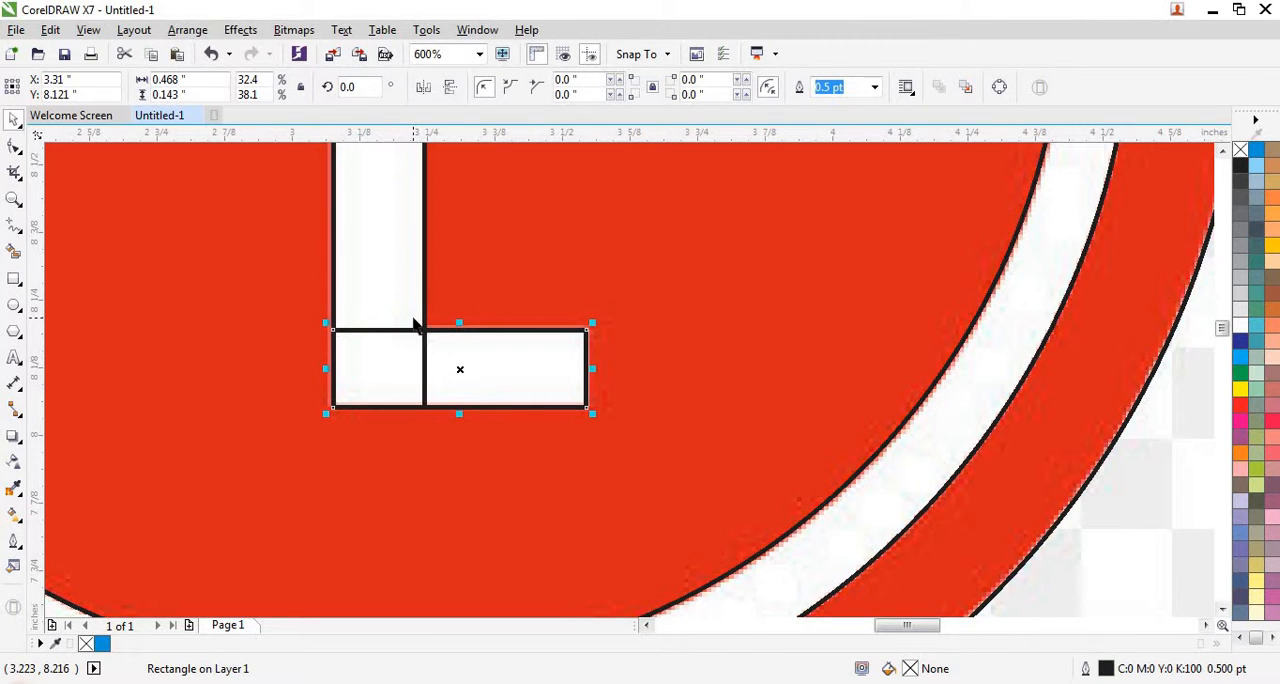
pyautogui.scroll(-2, 473, 380)
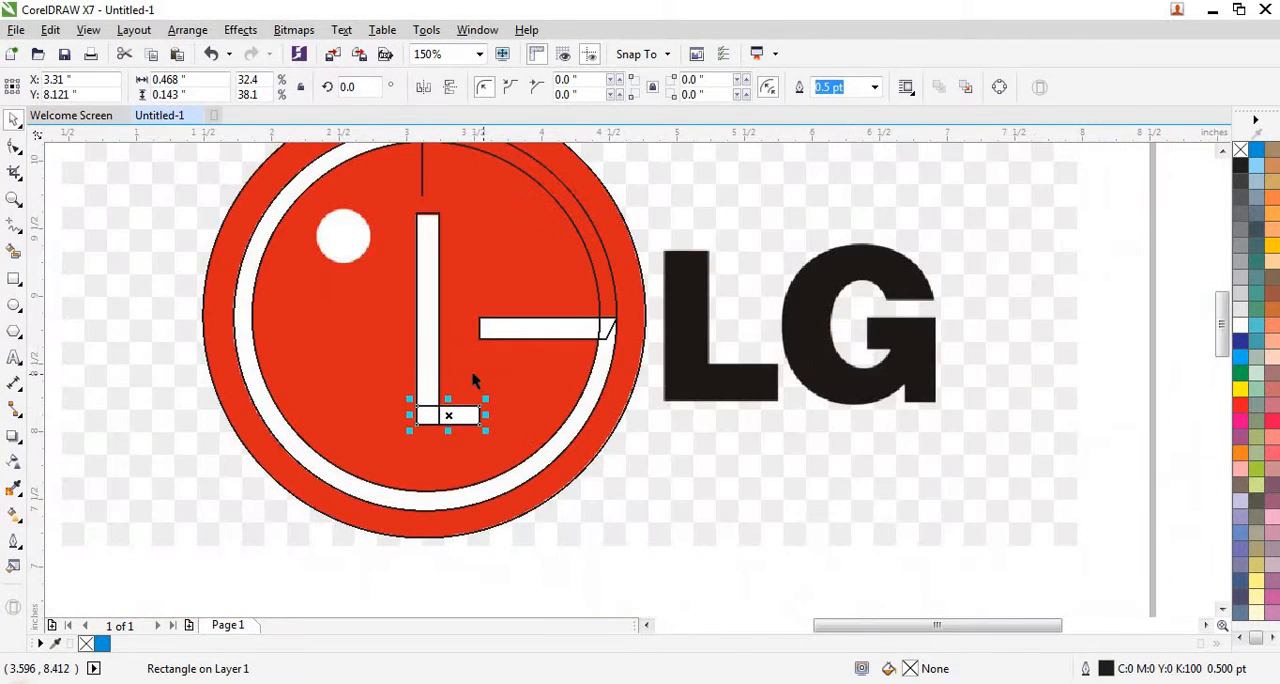
pyautogui.scroll(-1, 620, 424)
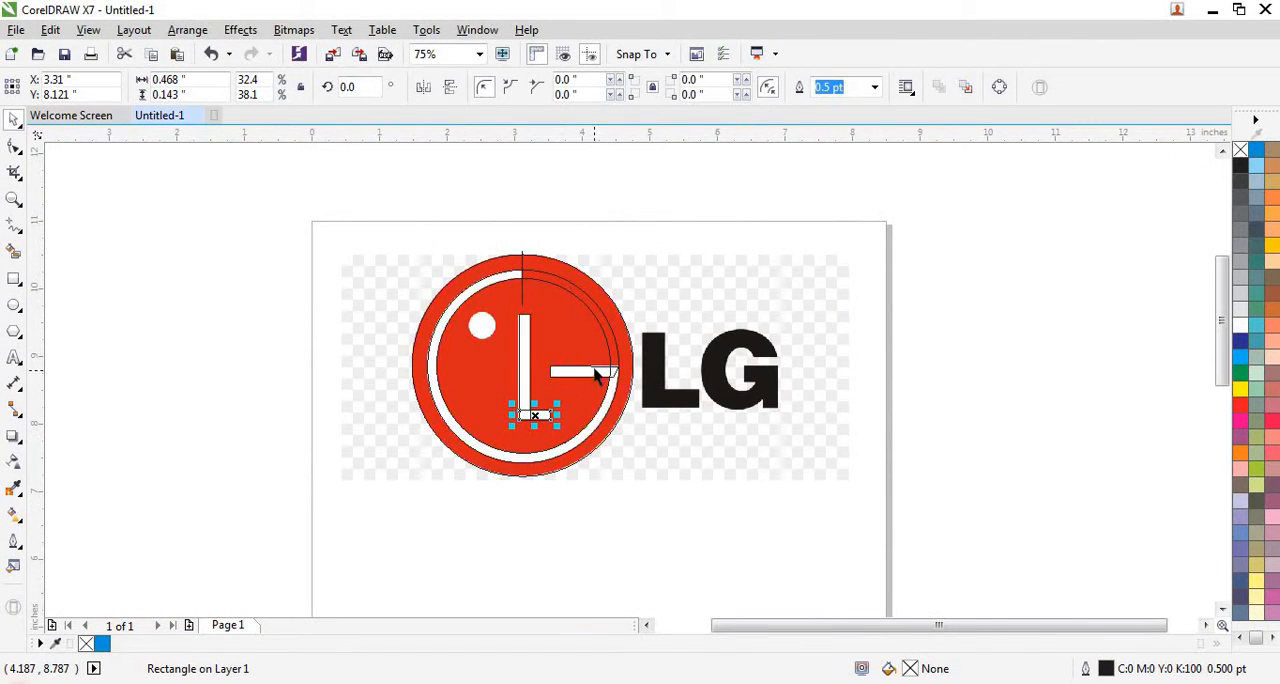
pyautogui.scroll(1, 593, 373)
pyautogui.scroll(1, 594, 371)
pyautogui.scroll(-1, 674, 377)
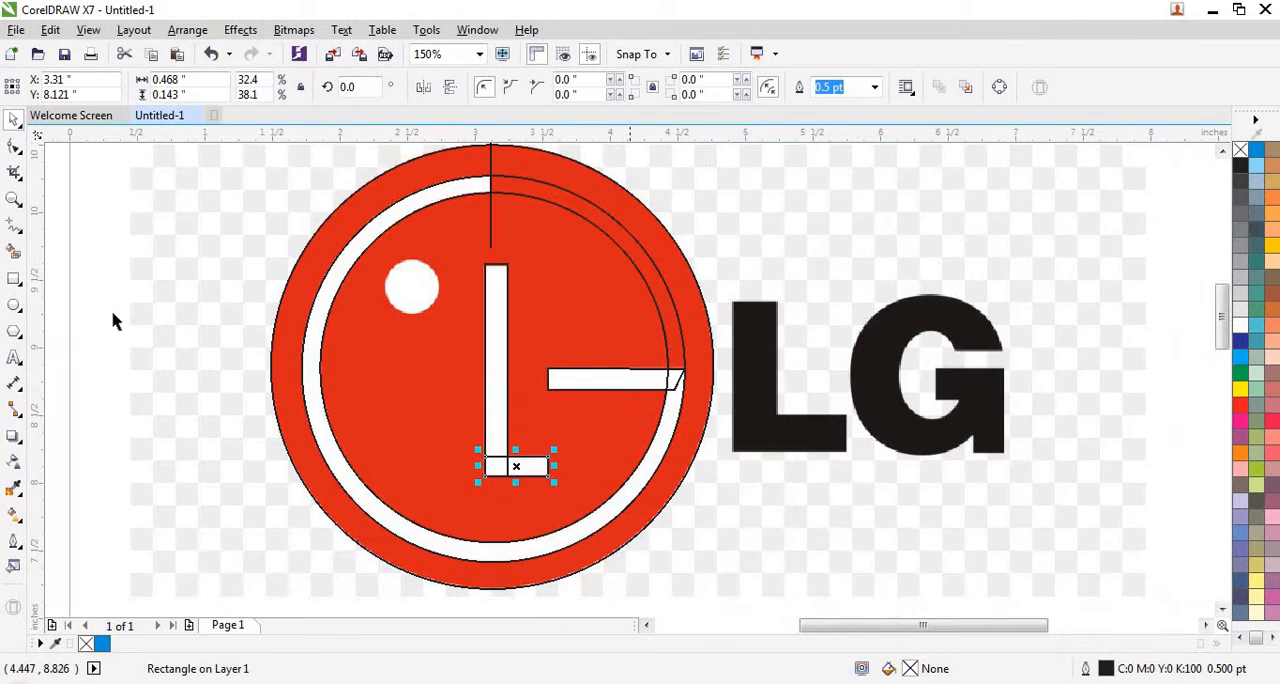
pyautogui.scroll(-1, 150, 312)
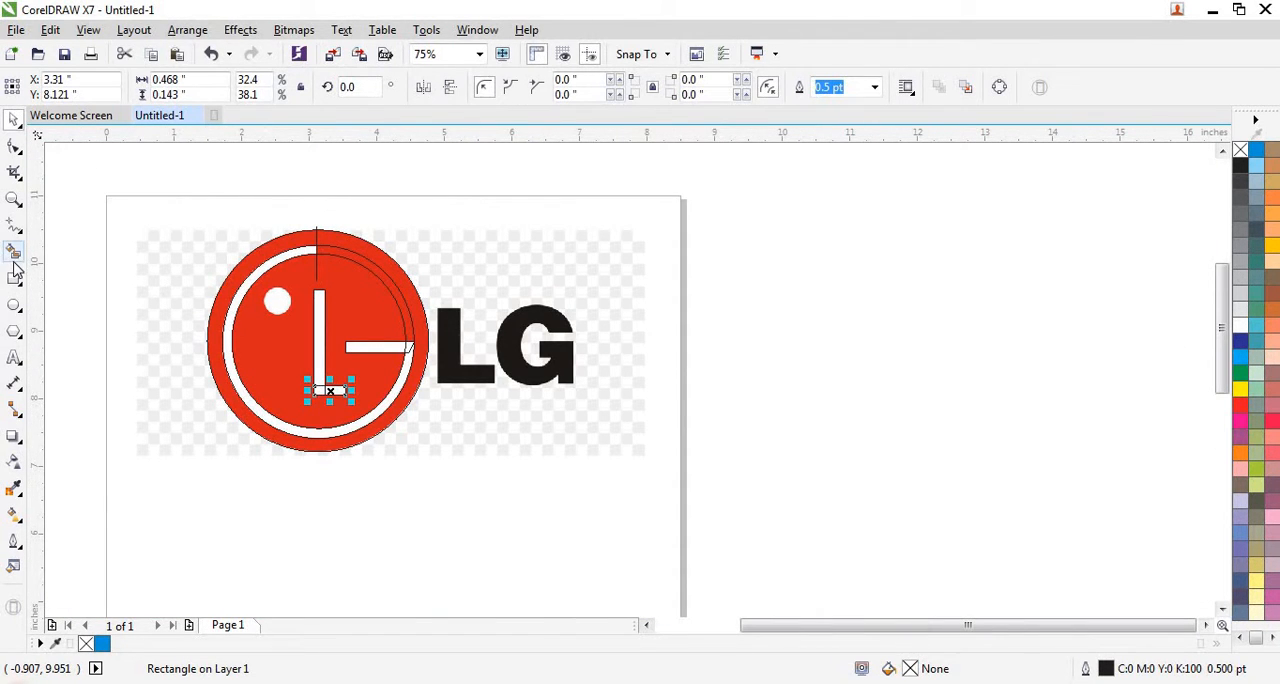
pyautogui.click(13, 305)
pyautogui.scroll(1, 104, 292)
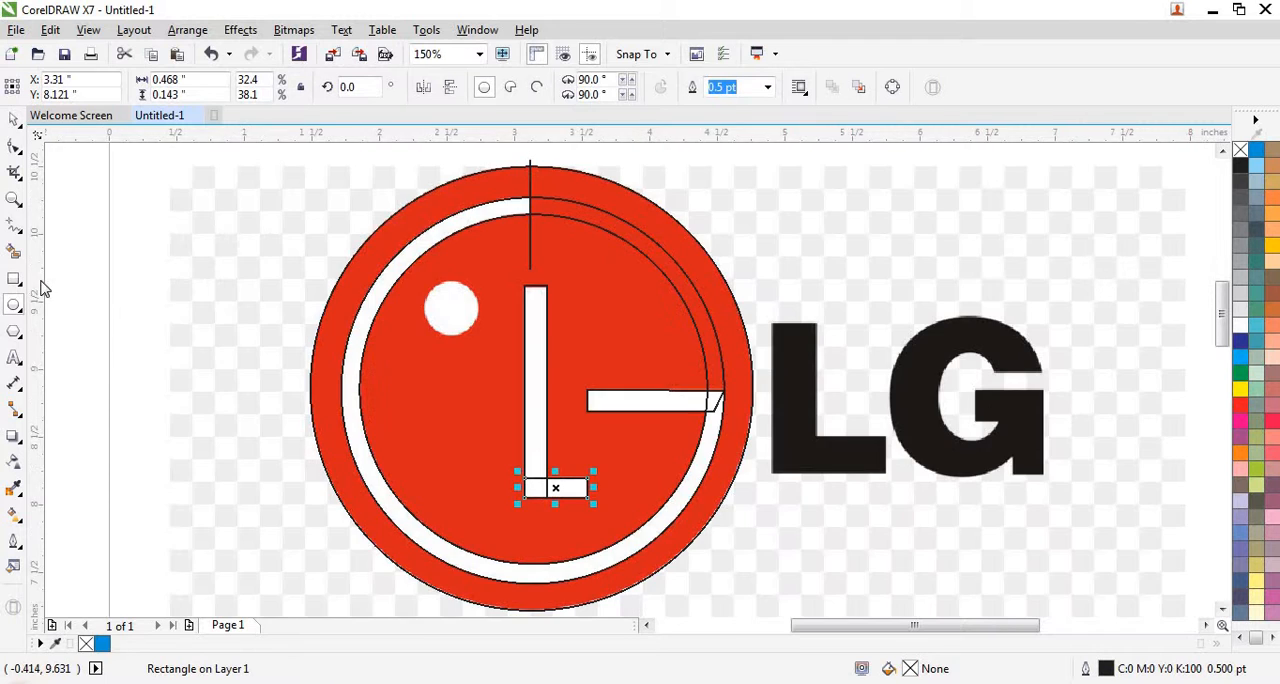
pyautogui.scroll(-1, 640, 357)
pyautogui.scroll(1, 400, 343)
pyautogui.moveTo(236, 308); pyautogui.dragTo(328, 400)
pyautogui.moveTo(326, 393); pyautogui.dragTo(314, 381)
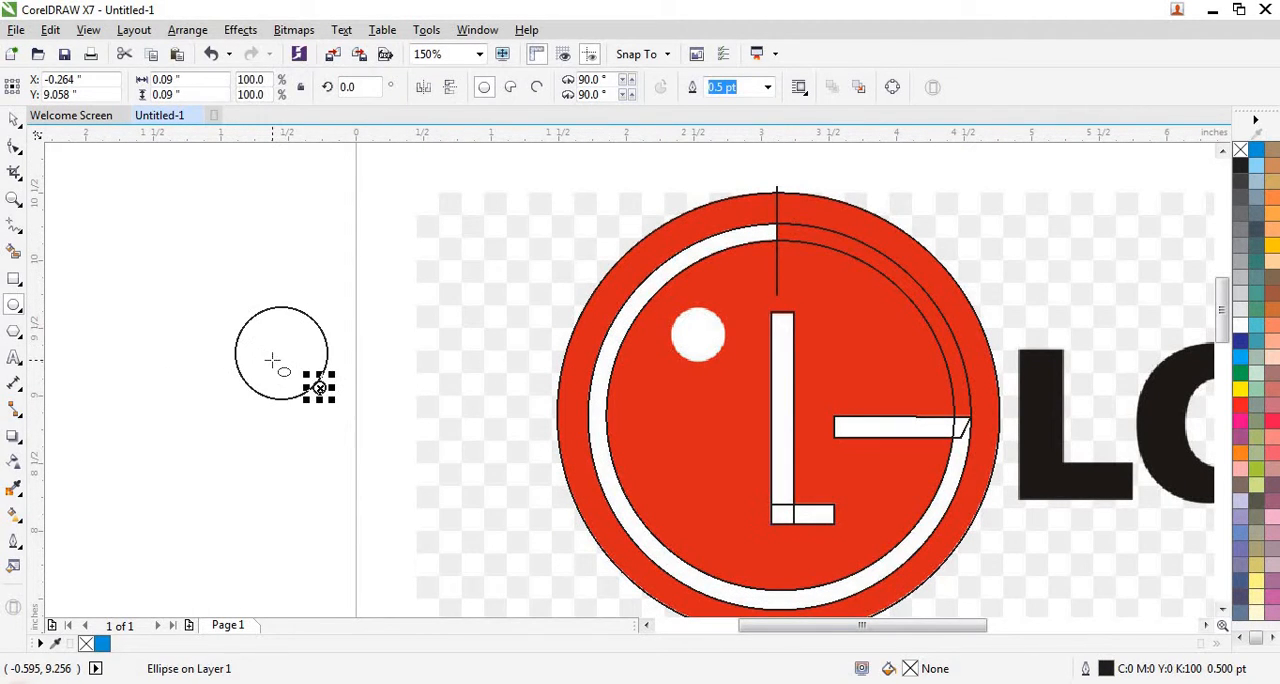
pyautogui.hotkey('ctrl', 'z')
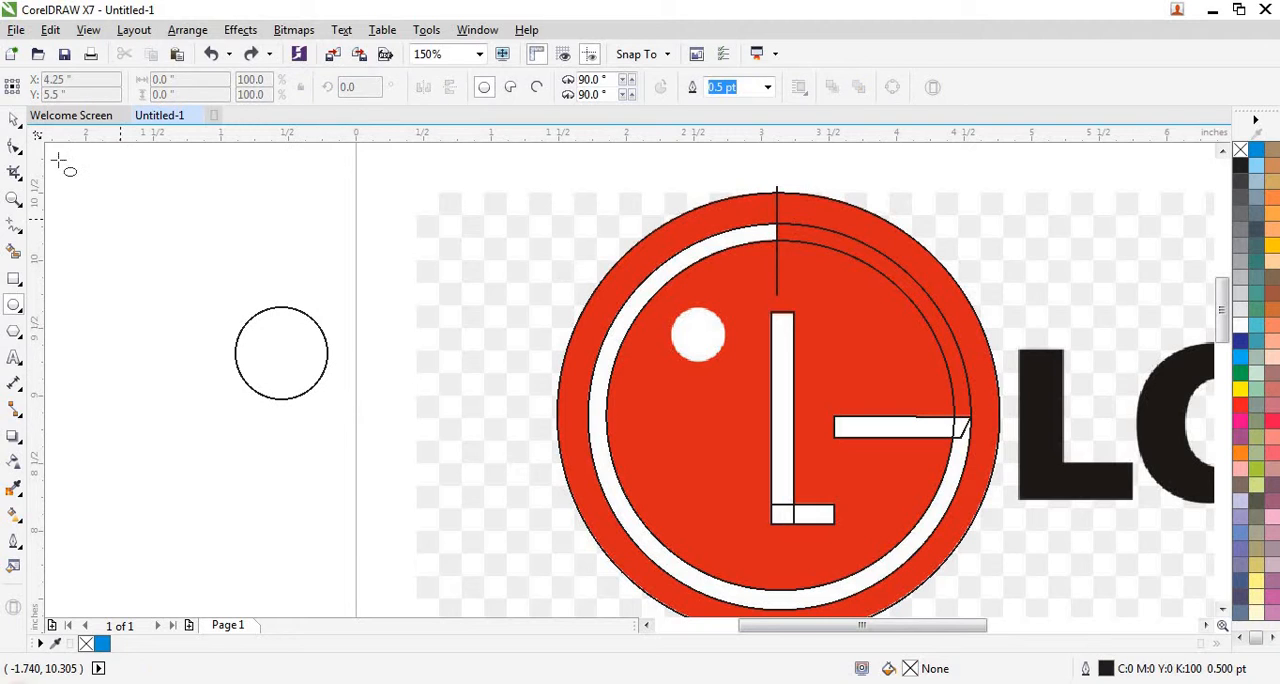
# - Move the circle onto the logo's white dot and scale it about its centre to about 0.4 in in diameter
pyautogui.click(14, 120)
pyautogui.press('space')
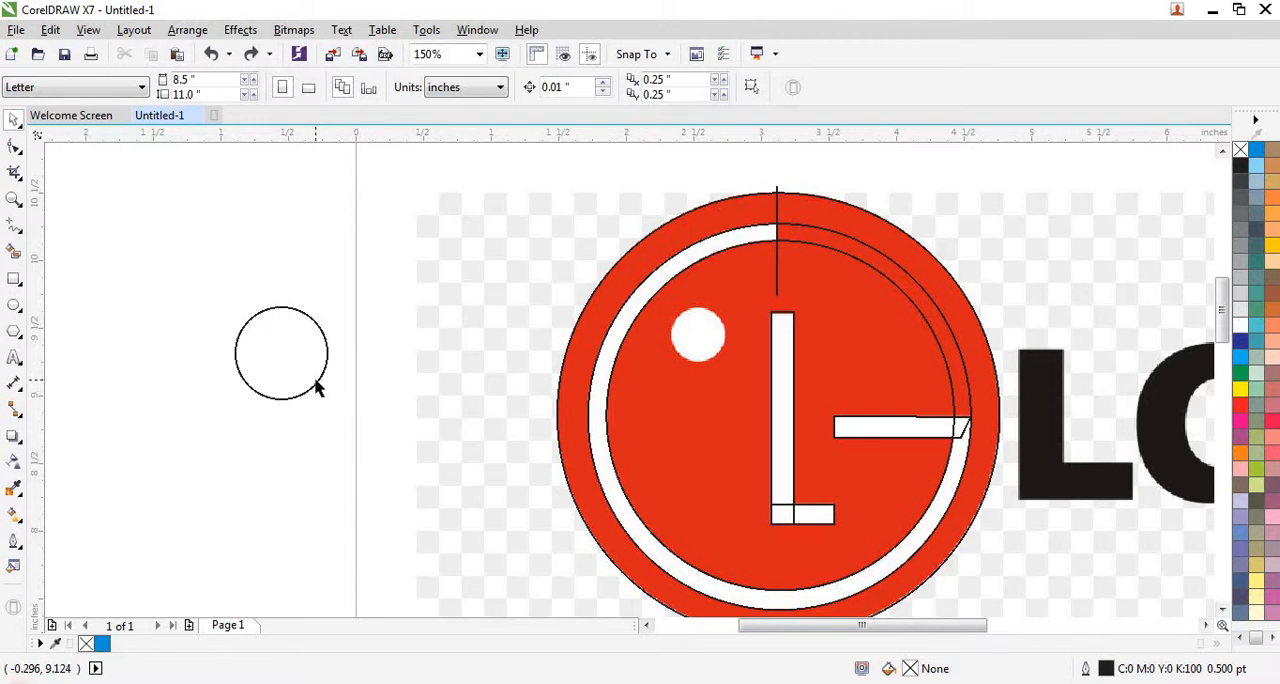
pyautogui.click(316, 390)
pyautogui.moveTo(283, 353); pyautogui.dragTo(698, 337)
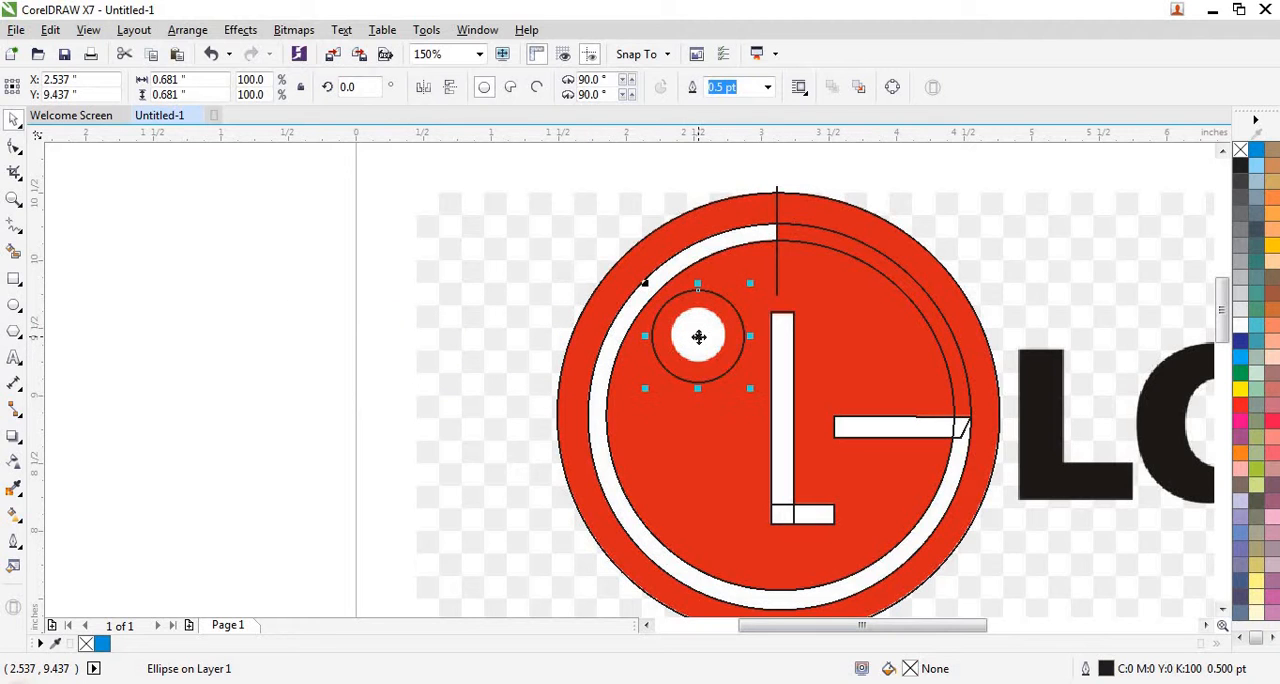
pyautogui.scroll(4, 698, 337)
pyautogui.scroll(-2, 389, 282)
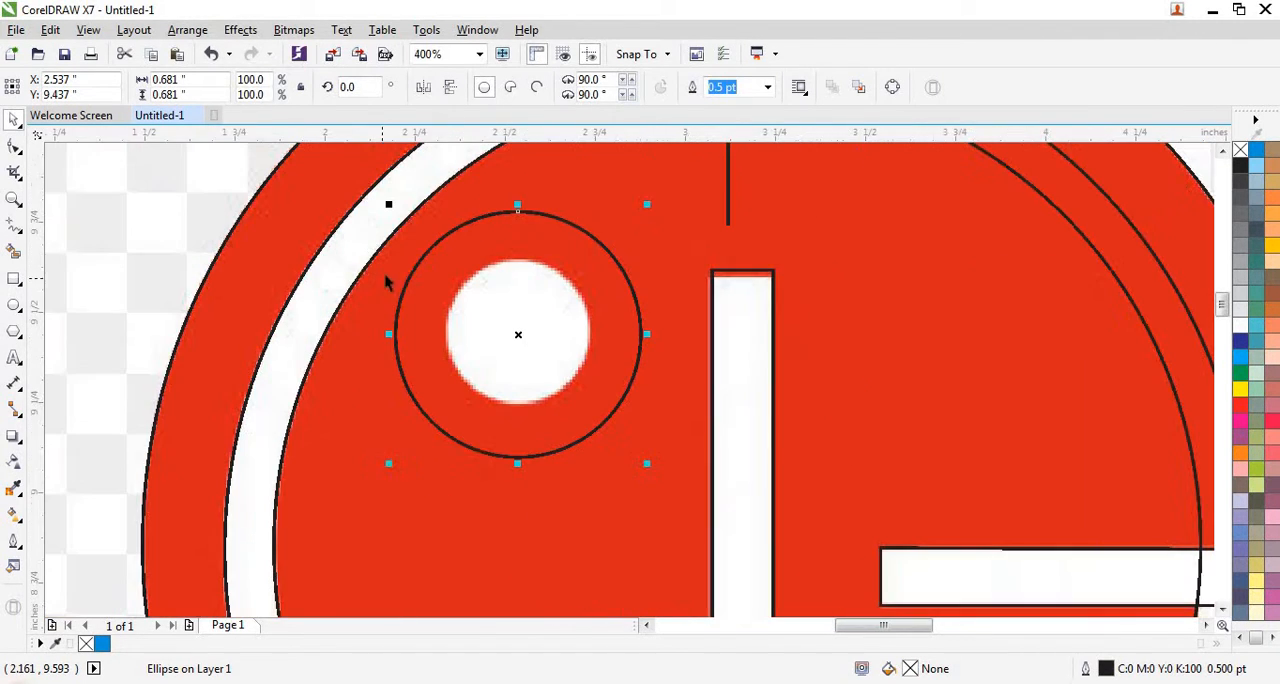
pyautogui.moveTo(389, 204); pyautogui.dragTo(440, 246)
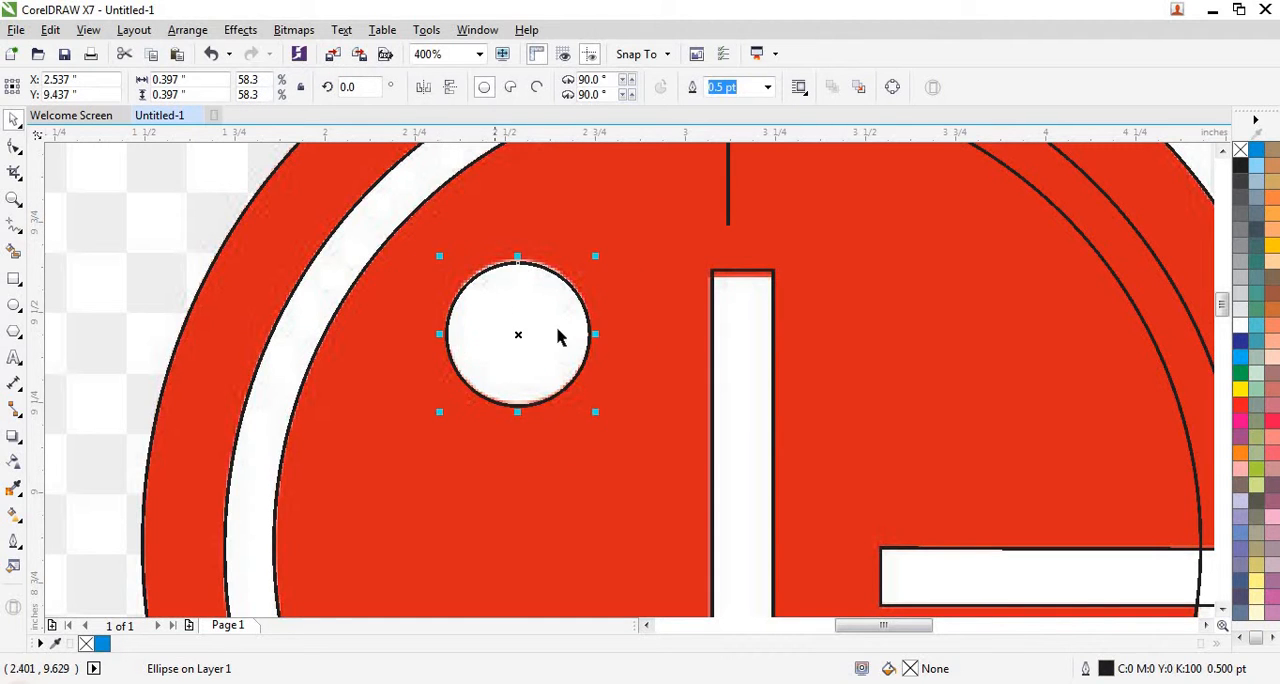
# - Nudge the dot circle up 0.01 in to match the white dot's edge
pyautogui.scroll(2, 560, 334)
pyautogui.scroll(2, 460, 172)
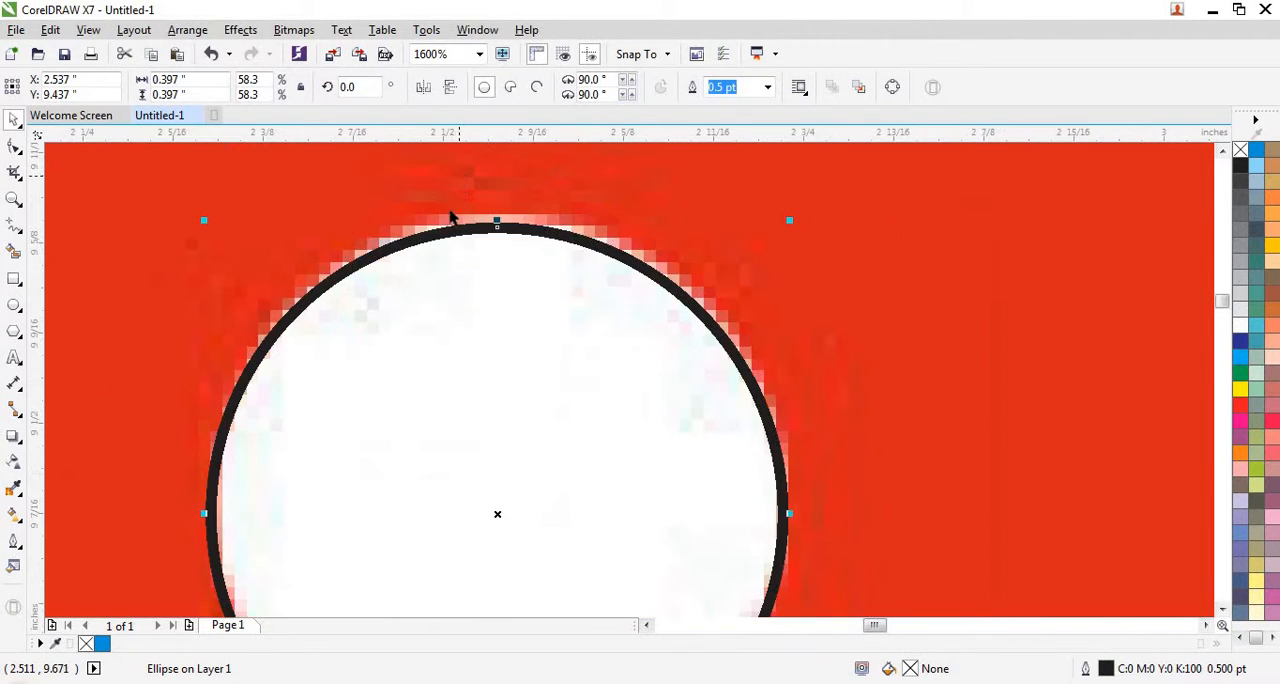
pyautogui.press('Up')
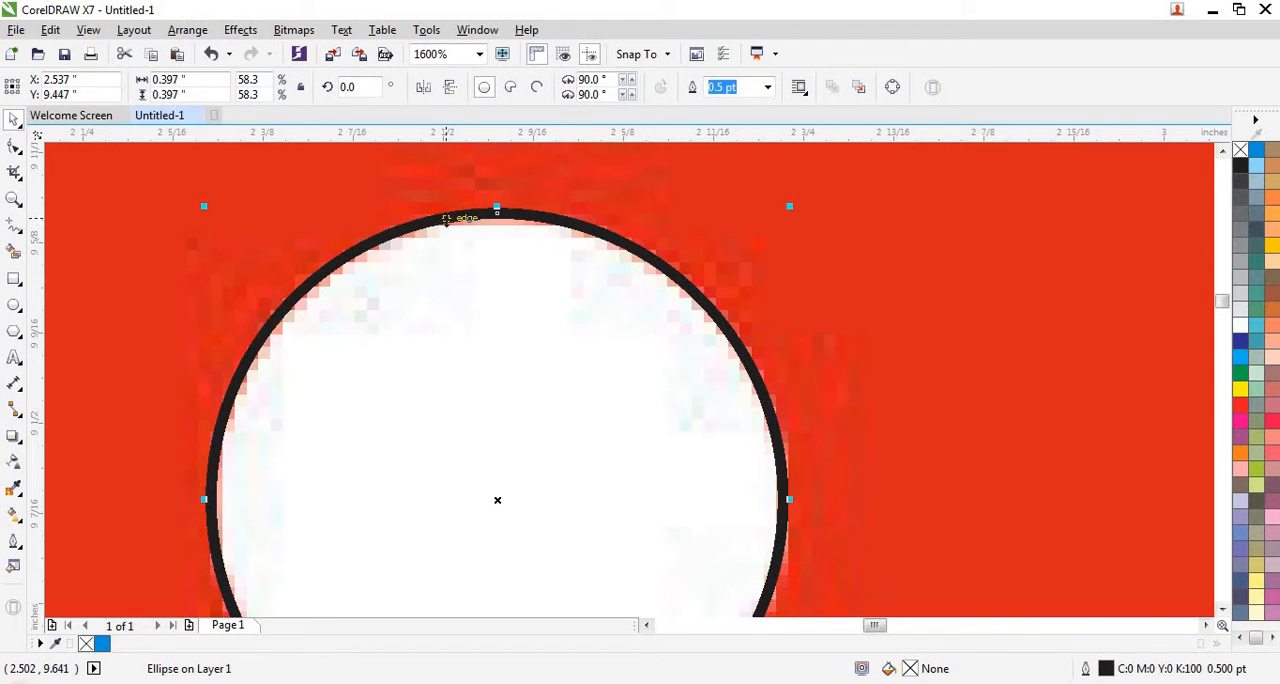
pyautogui.scroll(-4, 446, 220)
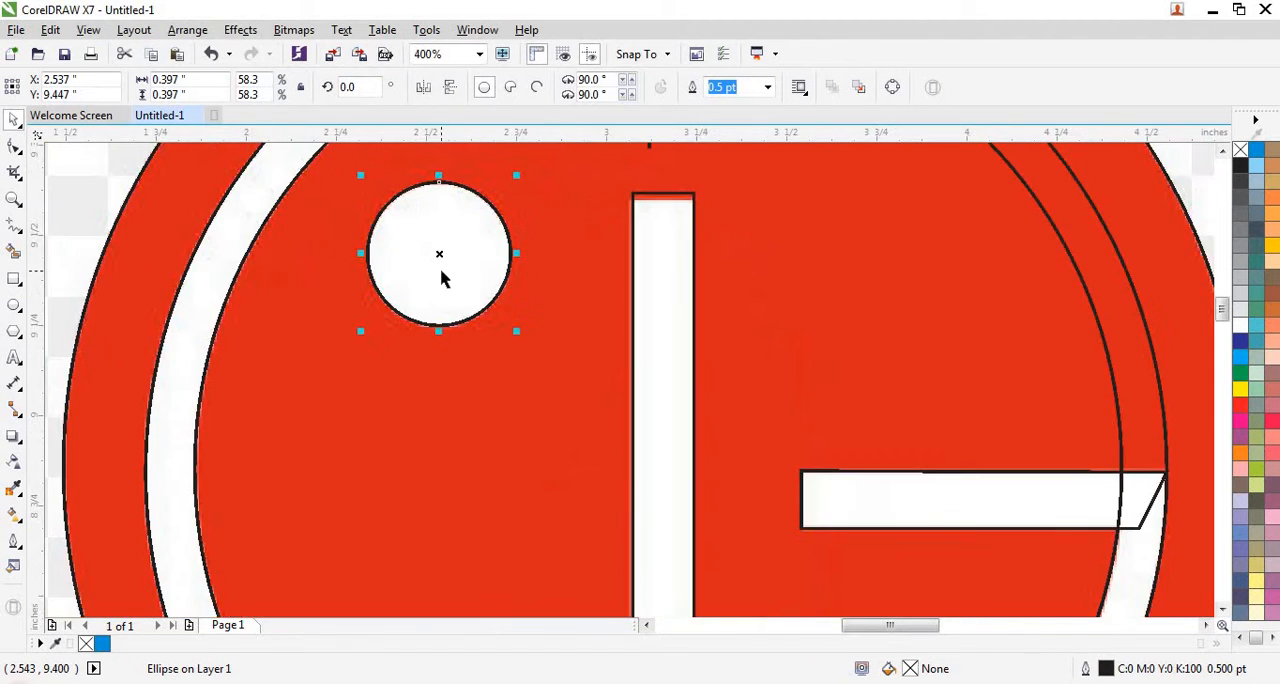
pyautogui.scroll(2, 443, 275)
pyautogui.scroll(-2, 397, 418)
# - Smart-fill the open white ring and the G's horizontal bar with blue and no outline
pyautogui.scroll(-2, 432, 300)
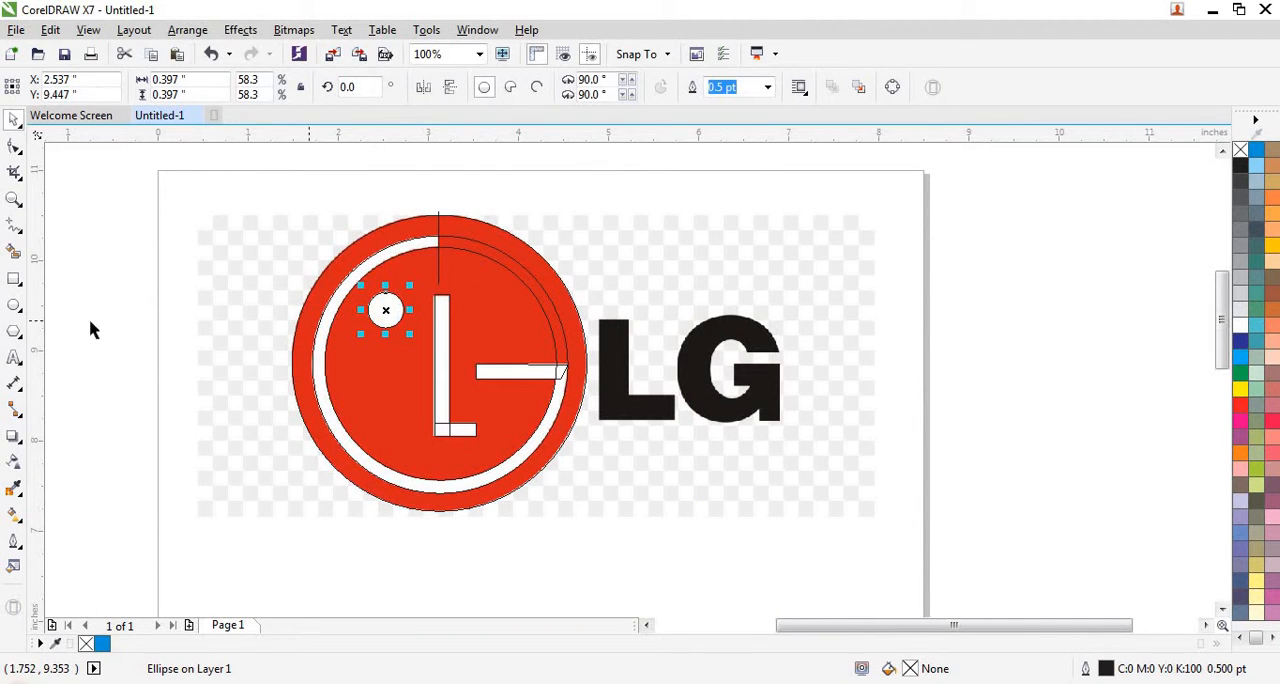
pyautogui.click(15, 253)
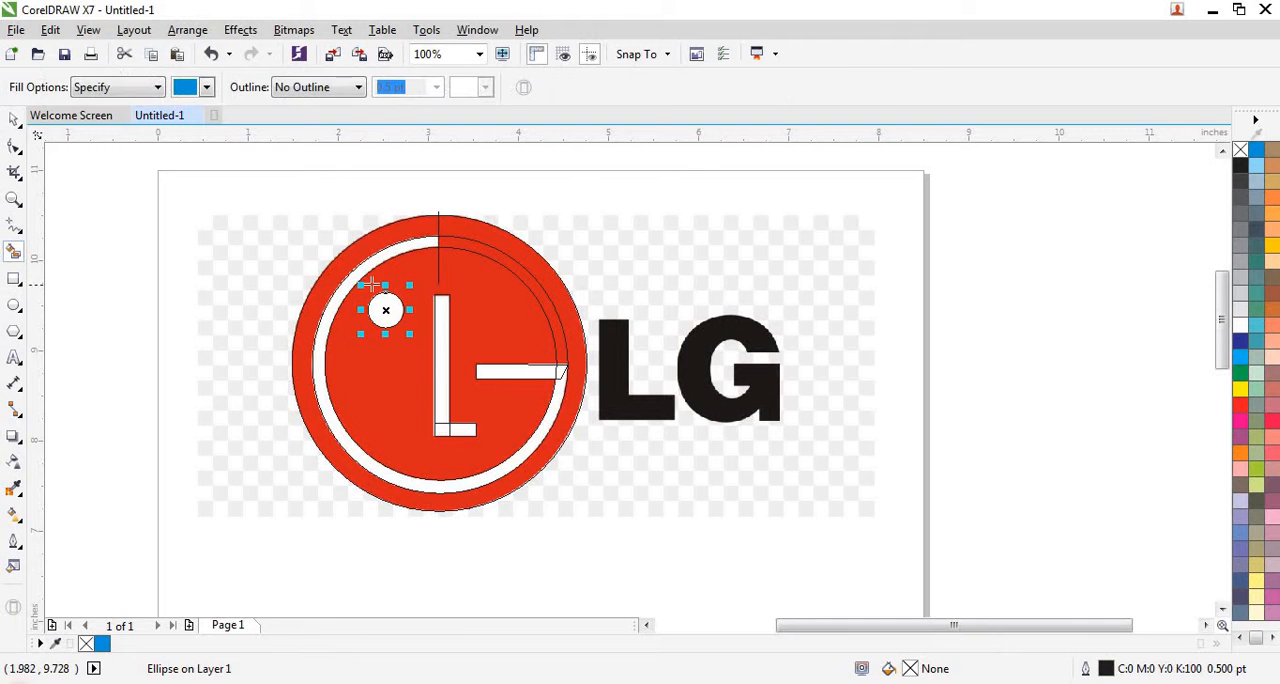
pyautogui.click(366, 268)
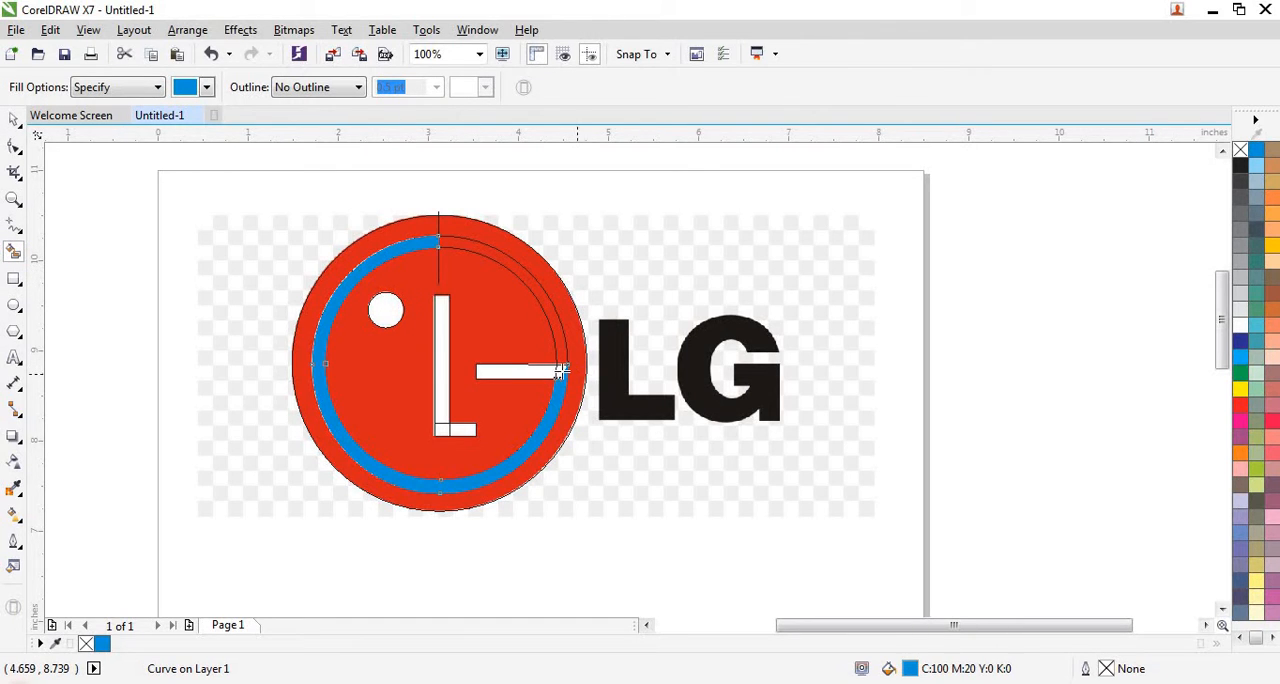
pyautogui.scroll(1, 563, 372)
pyautogui.click(494, 371)
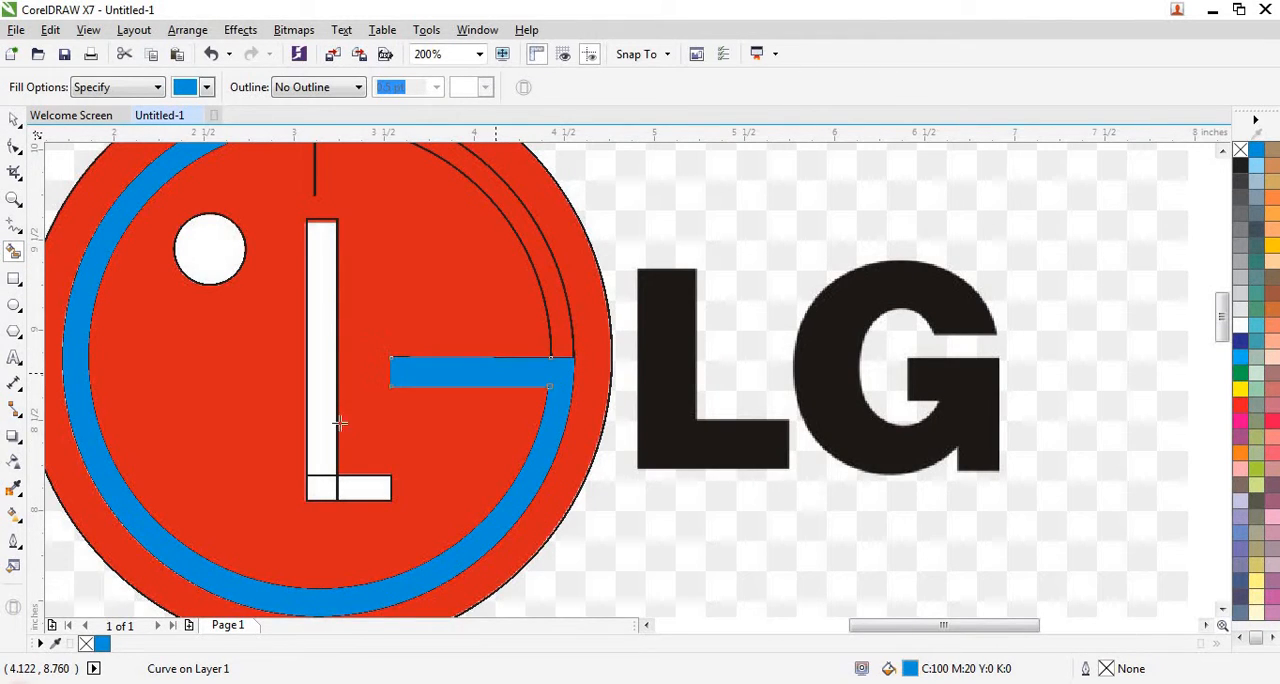
# - Smart-fill the inner L's foot, corner and stem and the round dot with the same blue, without outline
pyautogui.click(360, 488)
pyautogui.click(323, 489)
pyautogui.click(321, 452)
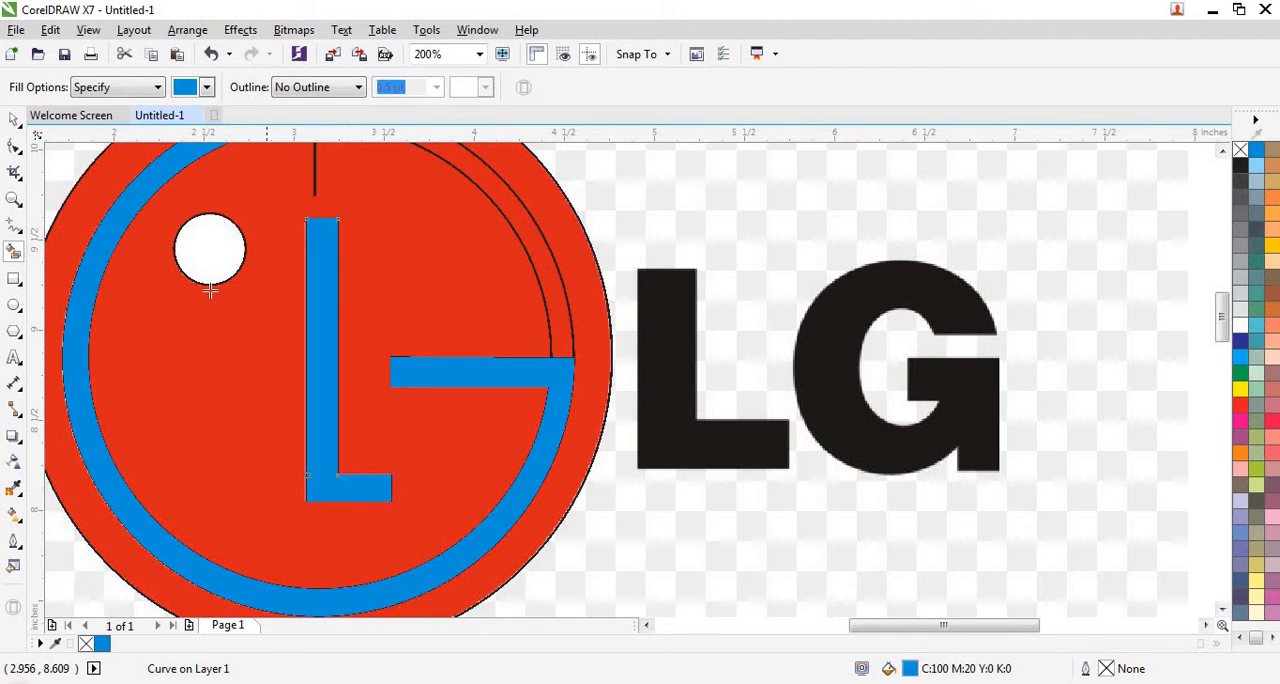
pyautogui.click(207, 259)
# - Add the artistic text "LG" in the blank area of the page below the logo
pyautogui.scroll(-1, 525, 305)
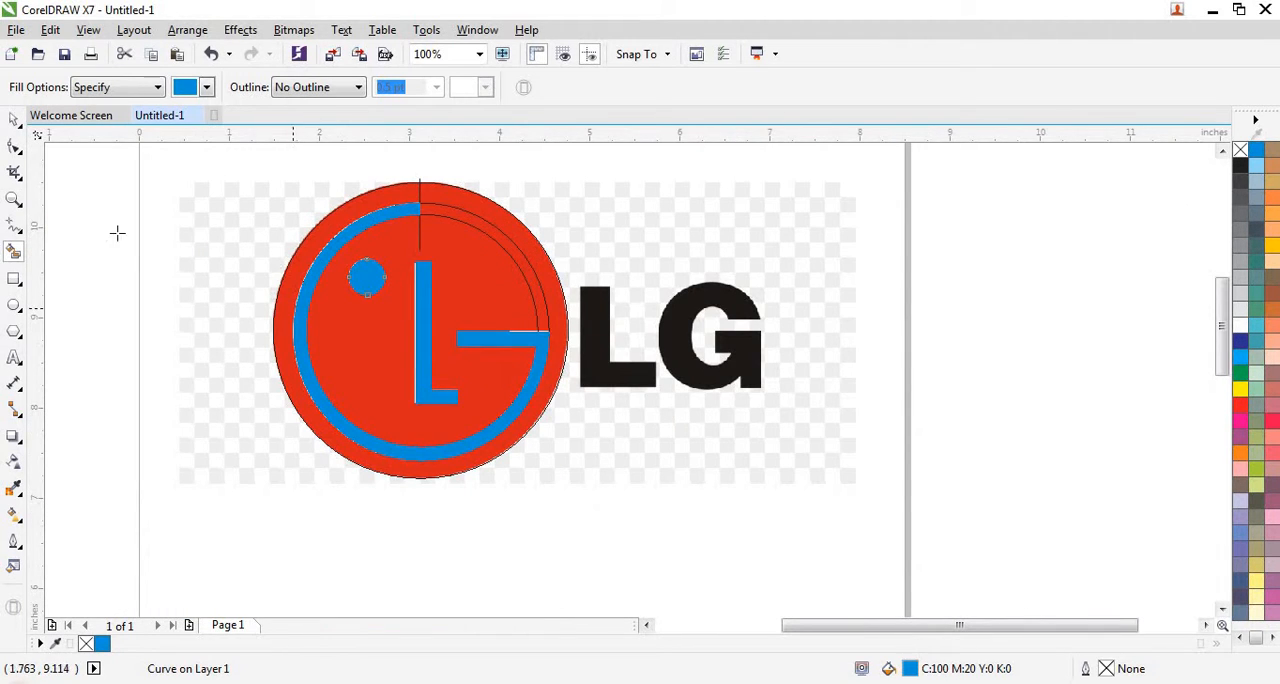
pyautogui.click(12, 122)
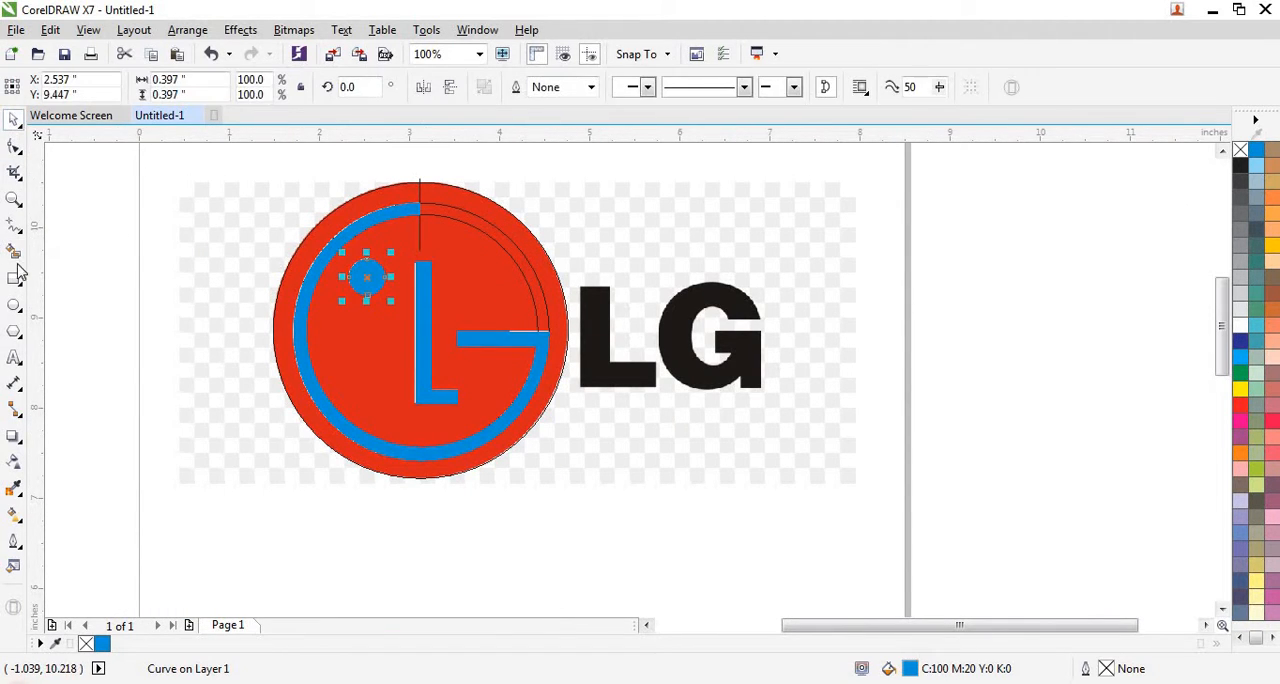
pyautogui.click(14, 358)
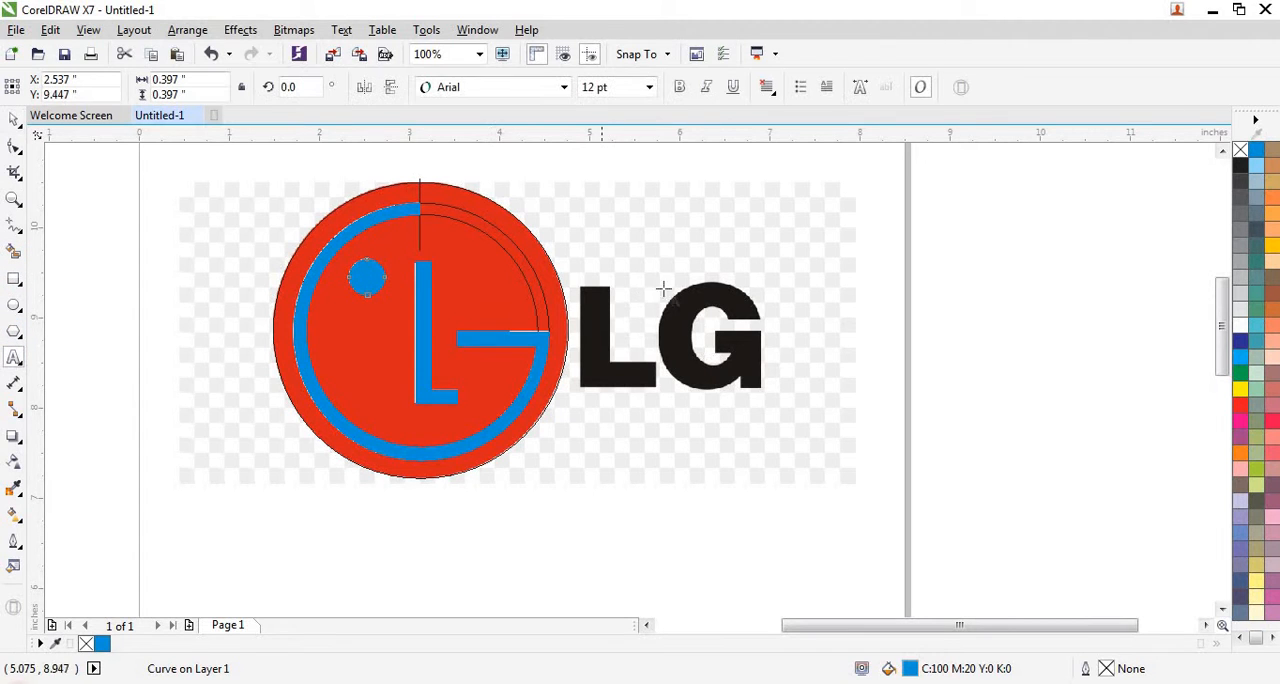
pyautogui.scroll(-1, 352, 340)
pyautogui.click(362, 505)
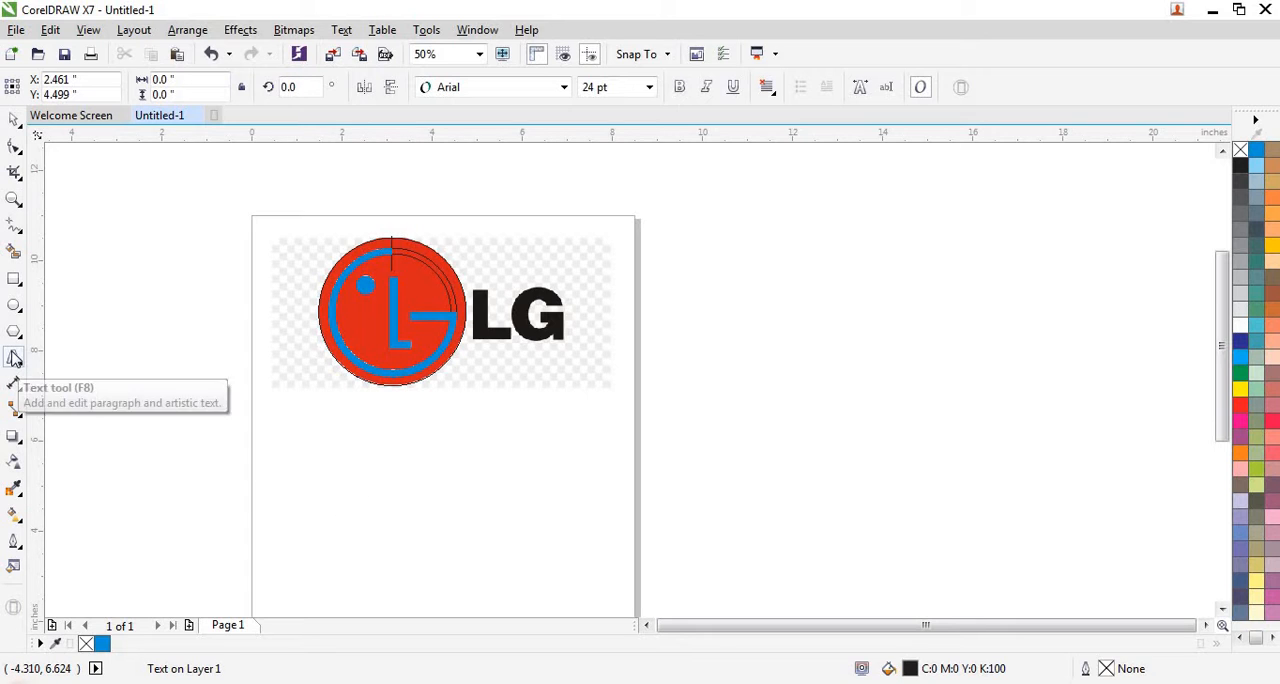
pyautogui.click(372, 511)
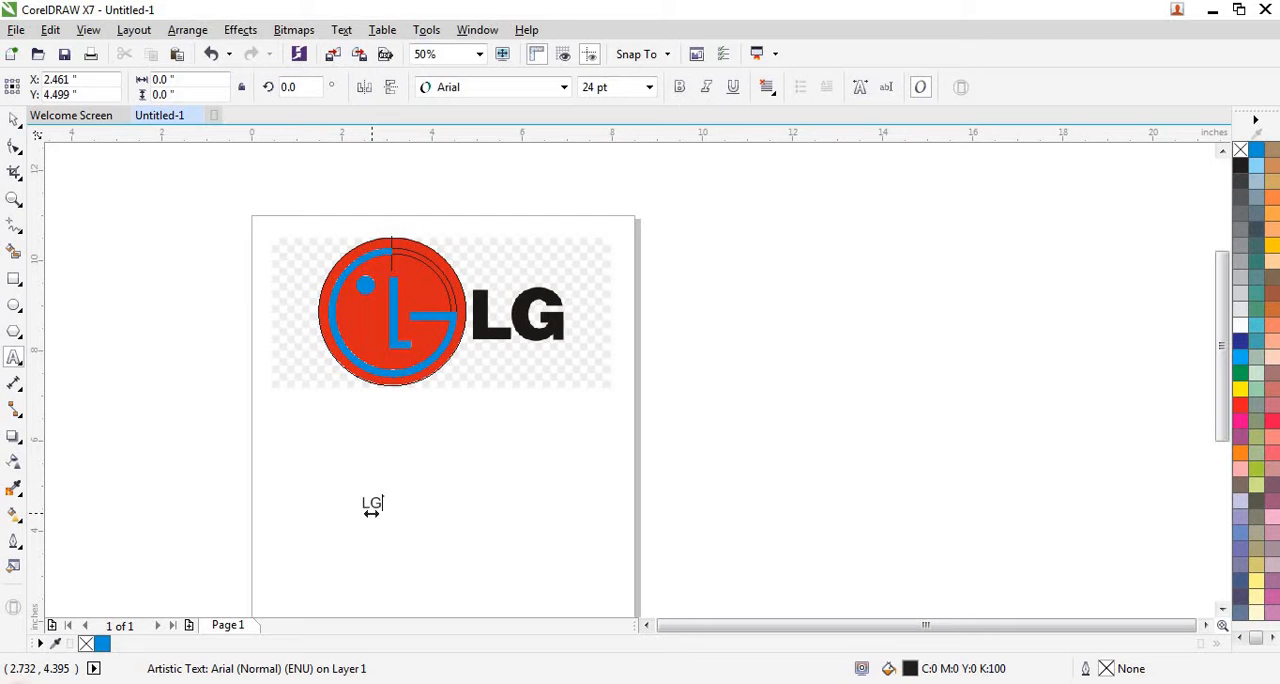
# - Set the new LG text's font to Arial Black
pyautogui.click(15, 121)
pyautogui.click(447, 90)
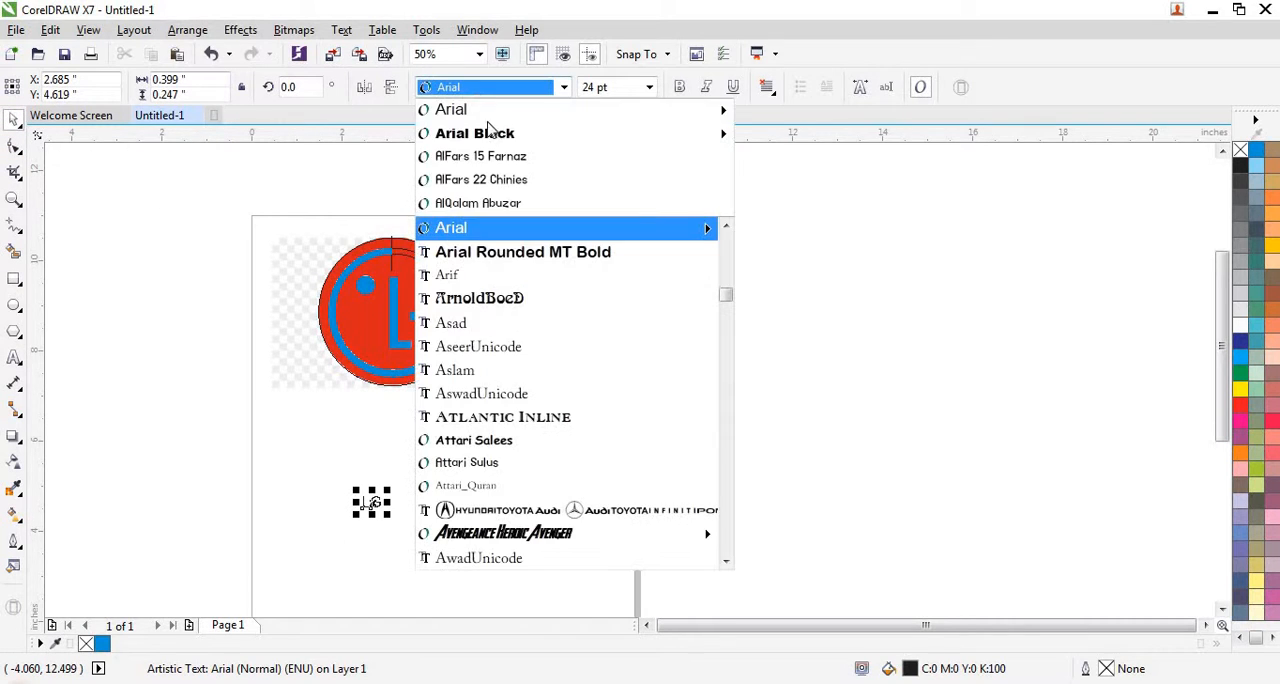
pyautogui.moveTo(497, 140)
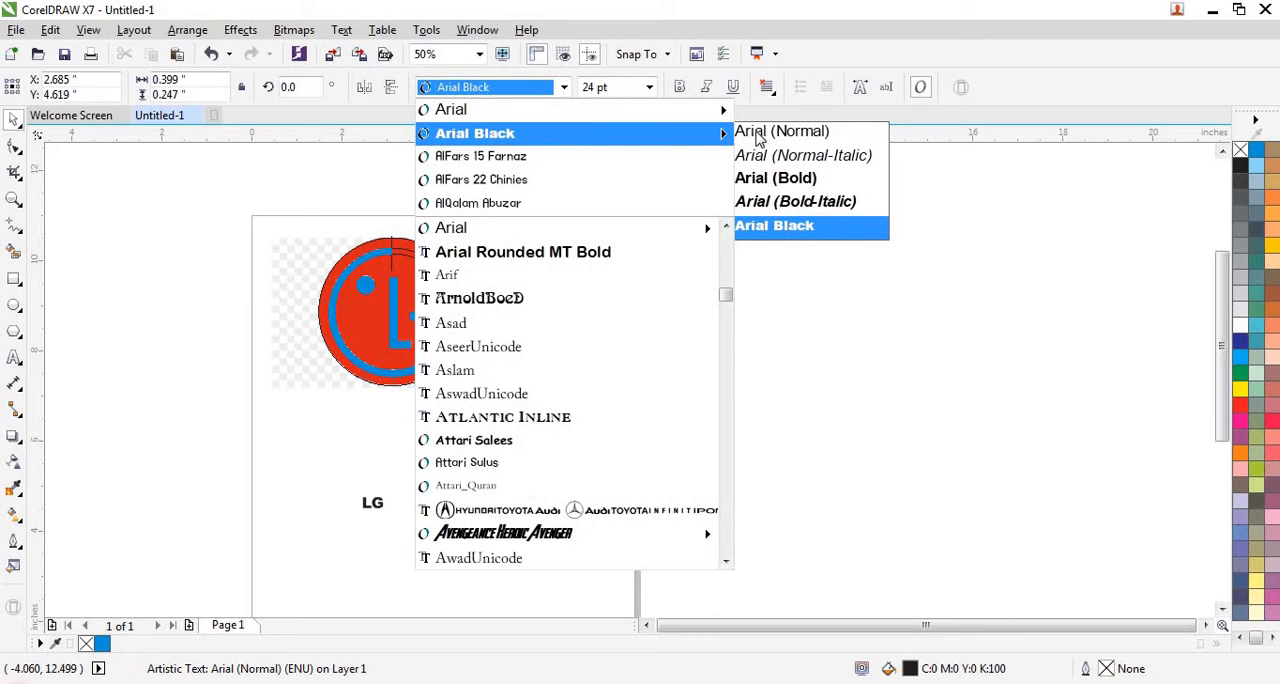
pyautogui.click(792, 228)
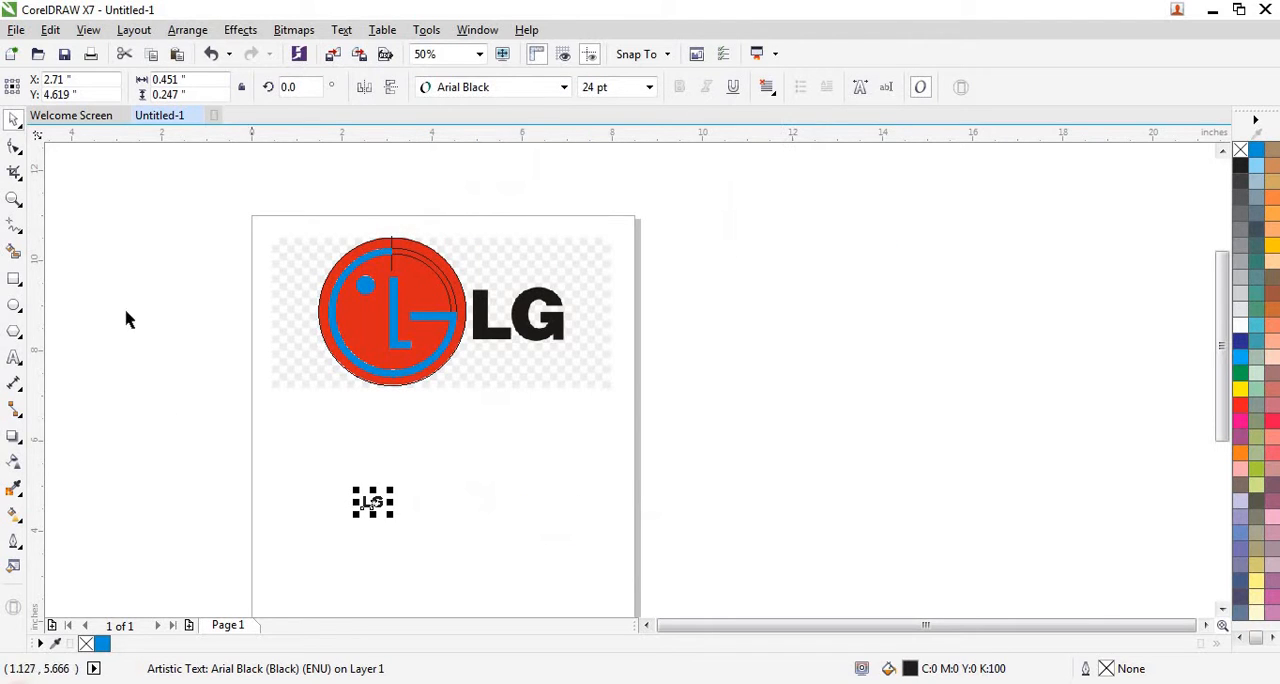
# - Scale the LG text up proportionally to about 2 in wide and 1.09 in tall
pyautogui.click(226, 466)
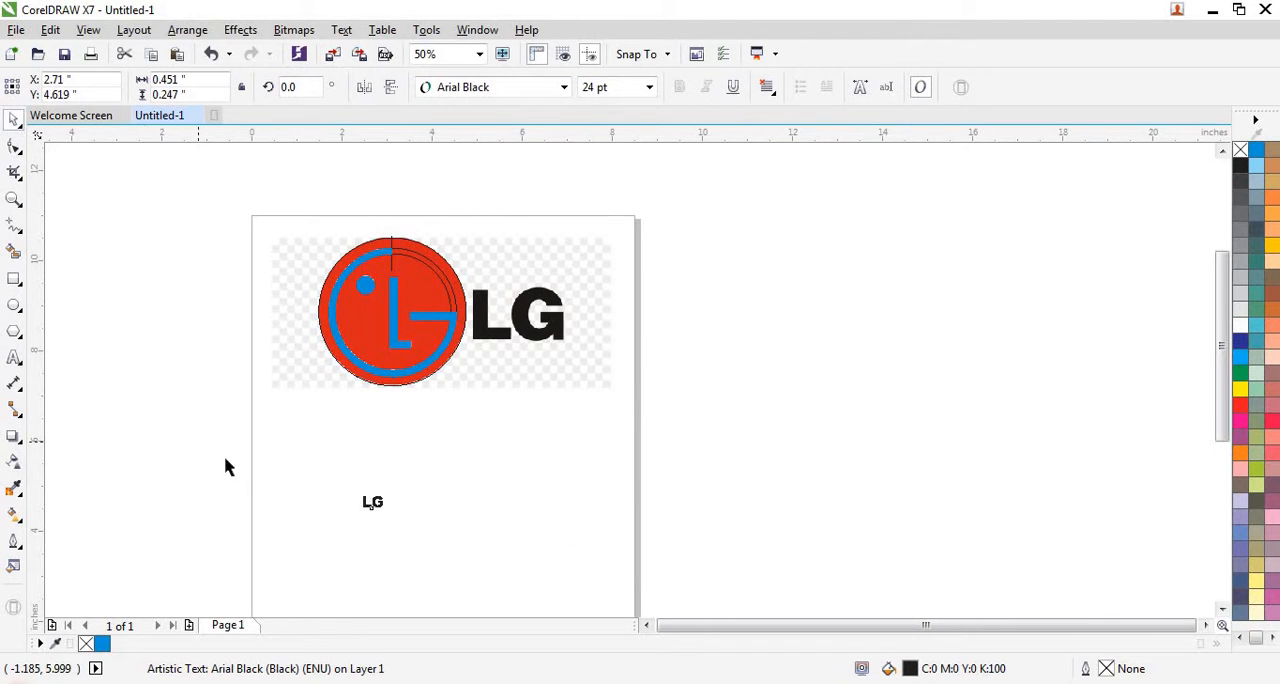
pyautogui.moveTo(228, 458); pyautogui.dragTo(445, 555)
pyautogui.scroll(3, 380, 510)
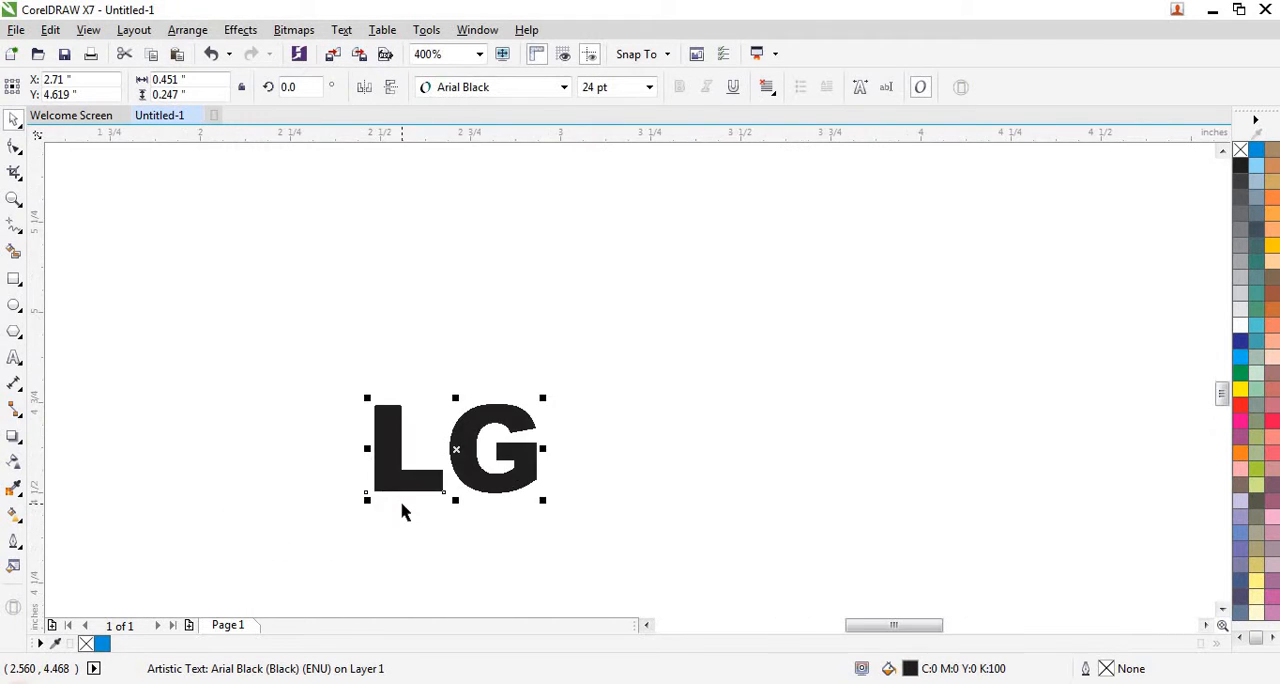
pyautogui.scroll(-2, 403, 512)
pyautogui.scroll(-1, 381, 491)
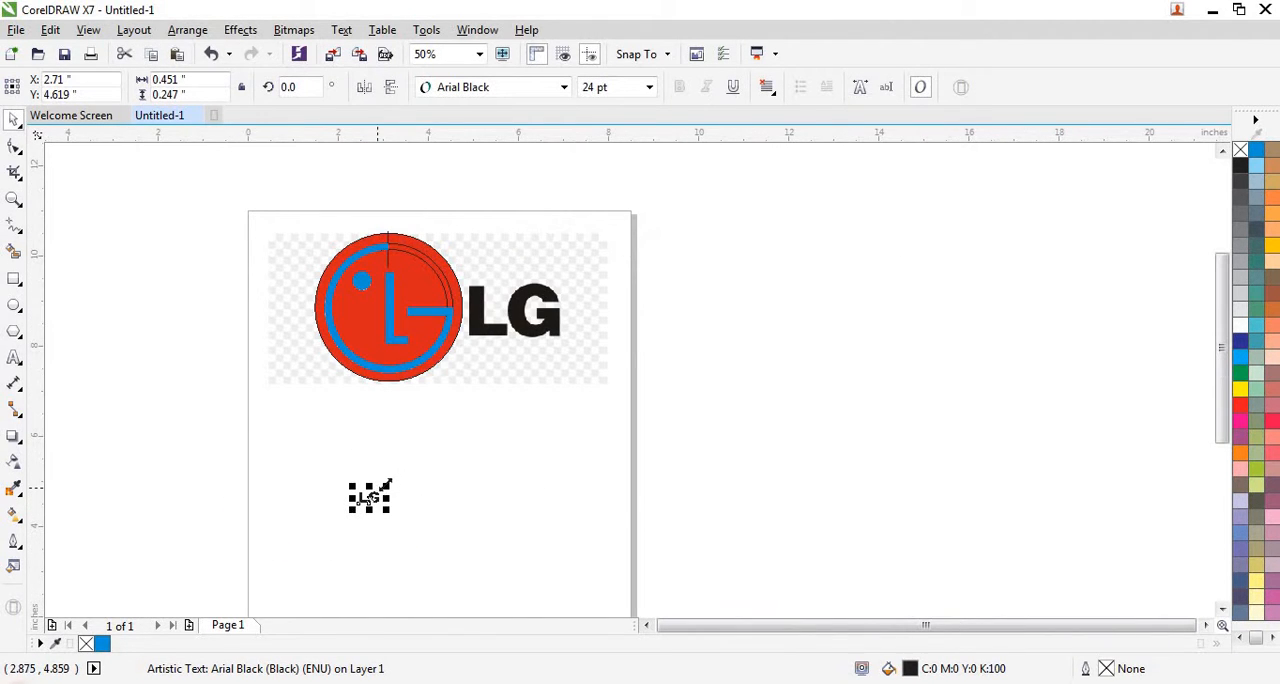
pyautogui.moveTo(383, 478); pyautogui.dragTo(470, 446)
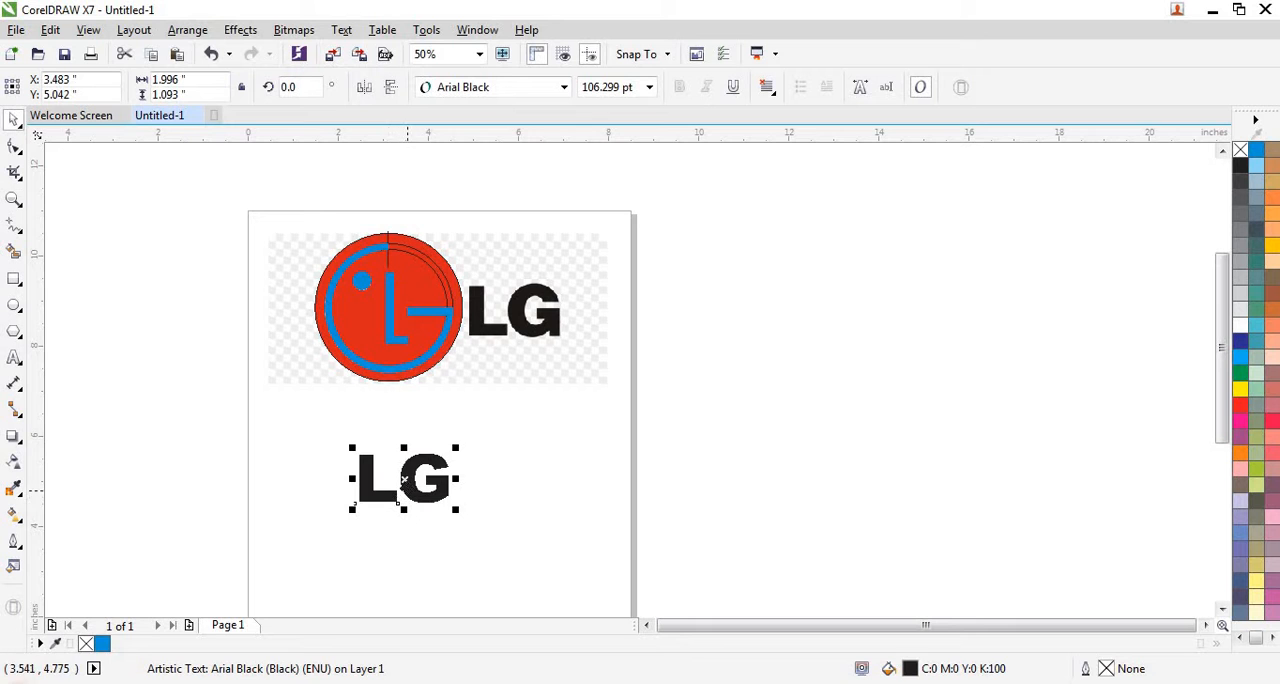
# - Move the LG text onto the logo's black lettering and give it a red outline with no fill
pyautogui.moveTo(405, 480); pyautogui.dragTo(519, 311)
pyautogui.scroll(2, 519, 311)
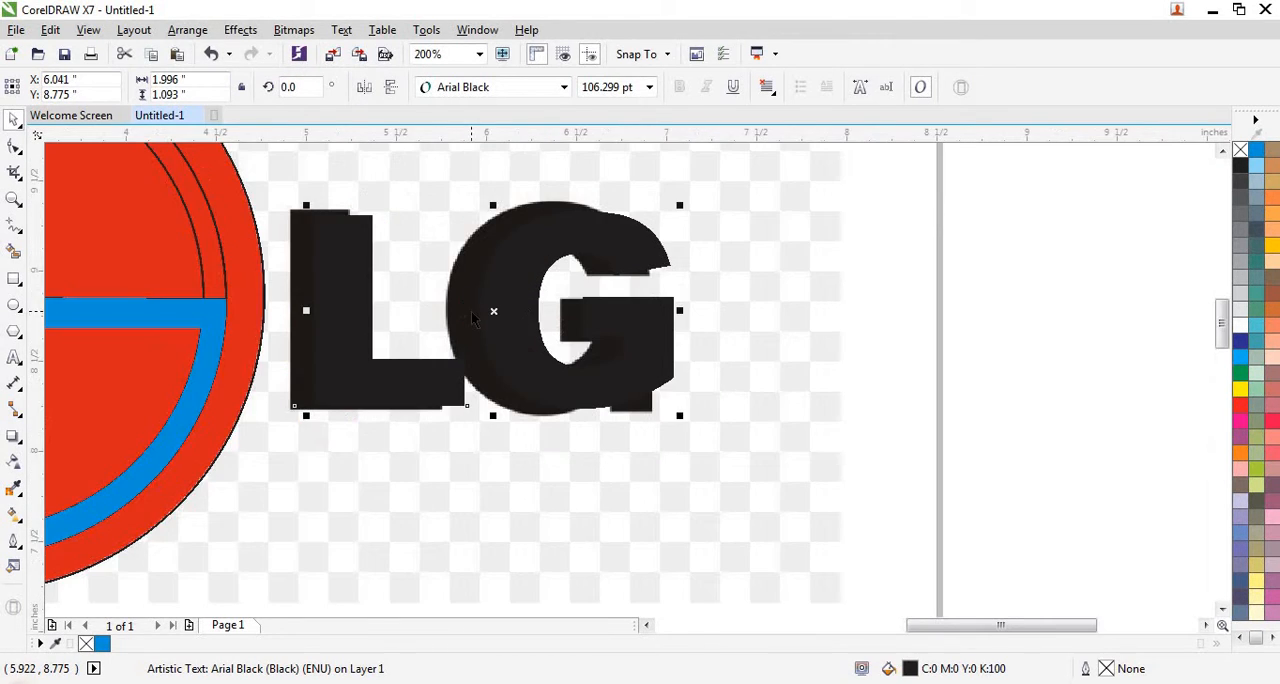
pyautogui.scroll(1, 471, 311)
pyautogui.scroll(-1, 474, 330)
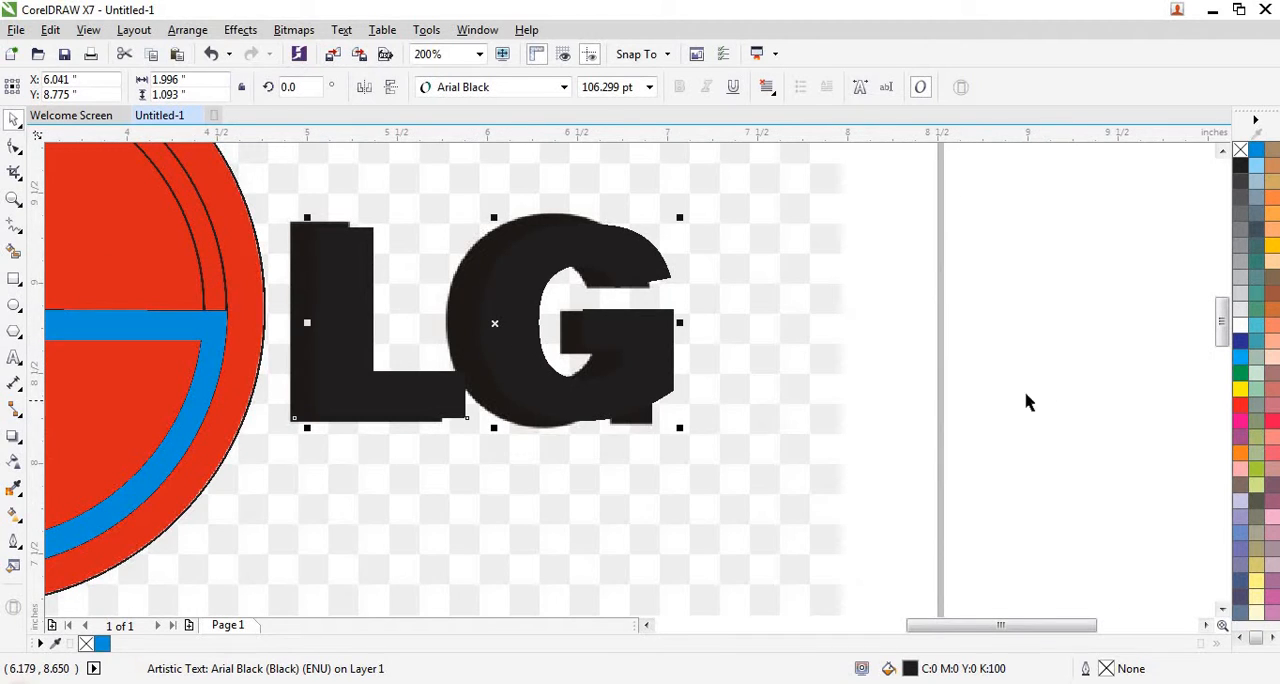
pyautogui.rightClick(1243, 410)
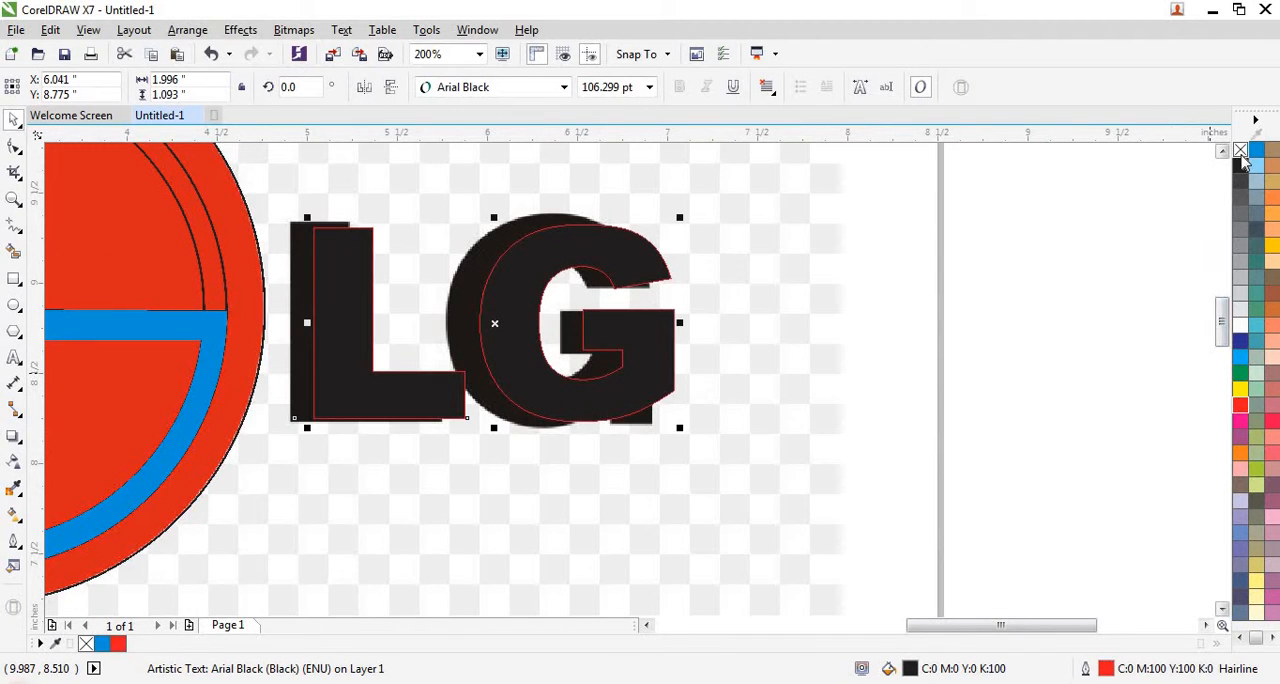
# - Stretch the LG text's left and right edges to match the traced lettering, about 2.01 in wide overall
pyautogui.scroll(1, 347, 323)
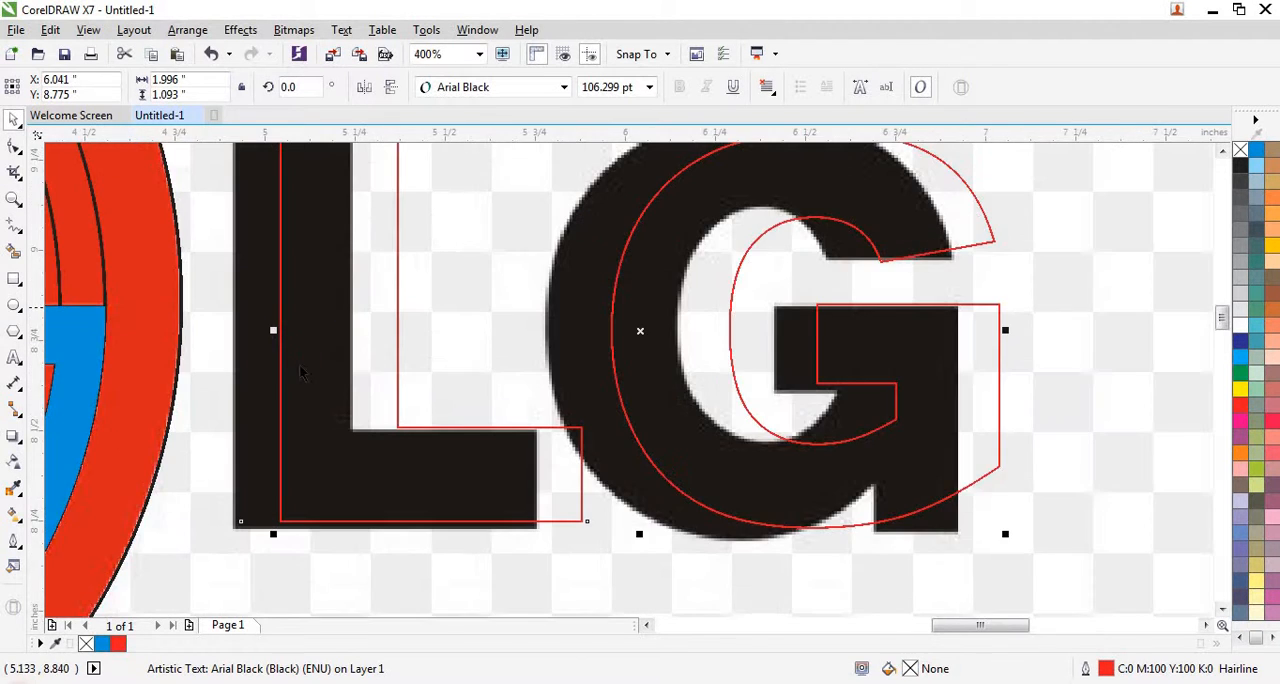
pyautogui.scroll(-2, 303, 374)
pyautogui.scroll(2, 297, 369)
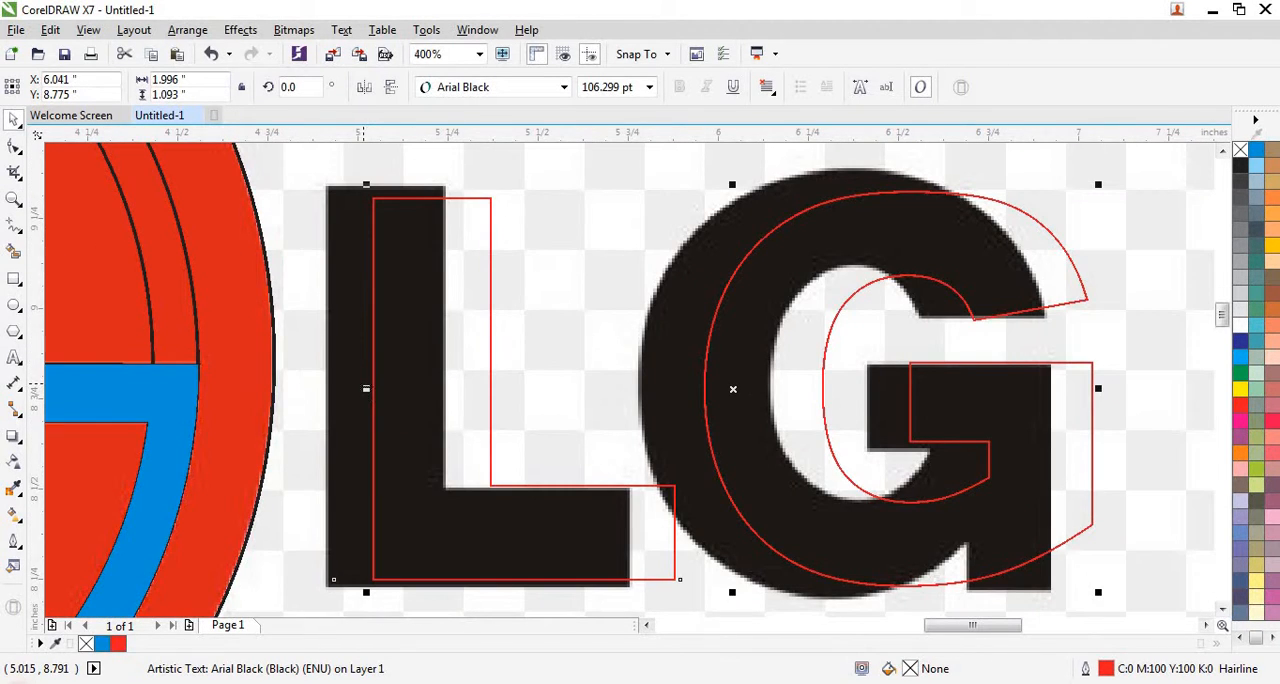
pyautogui.moveTo(366, 388); pyautogui.dragTo(318, 383)
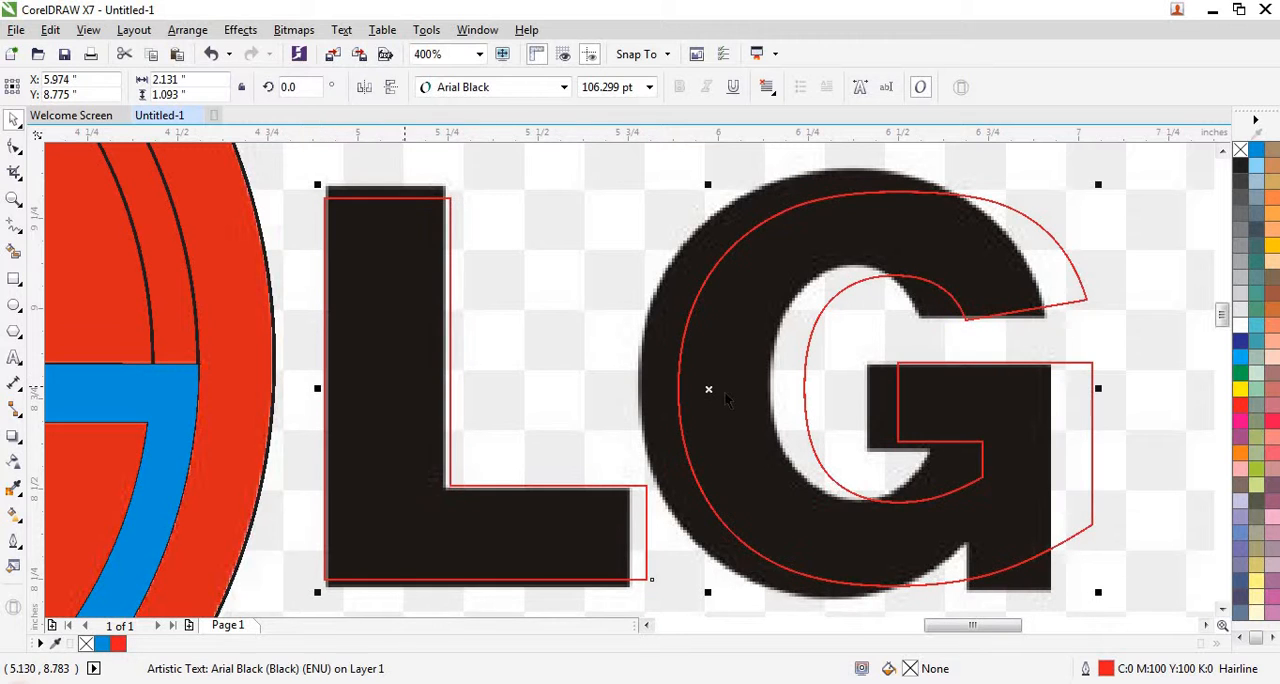
pyautogui.scroll(-1, 1017, 371)
pyautogui.scroll(1, 957, 366)
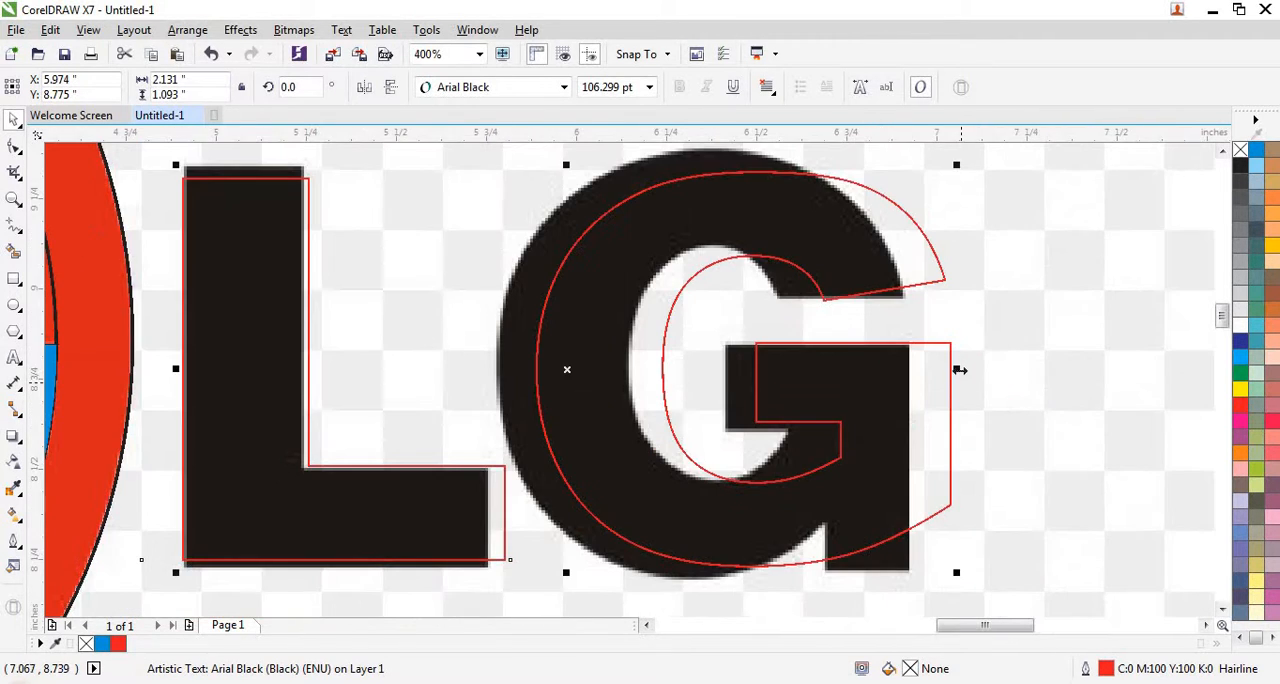
pyautogui.moveTo(943, 364); pyautogui.dragTo(912, 361)
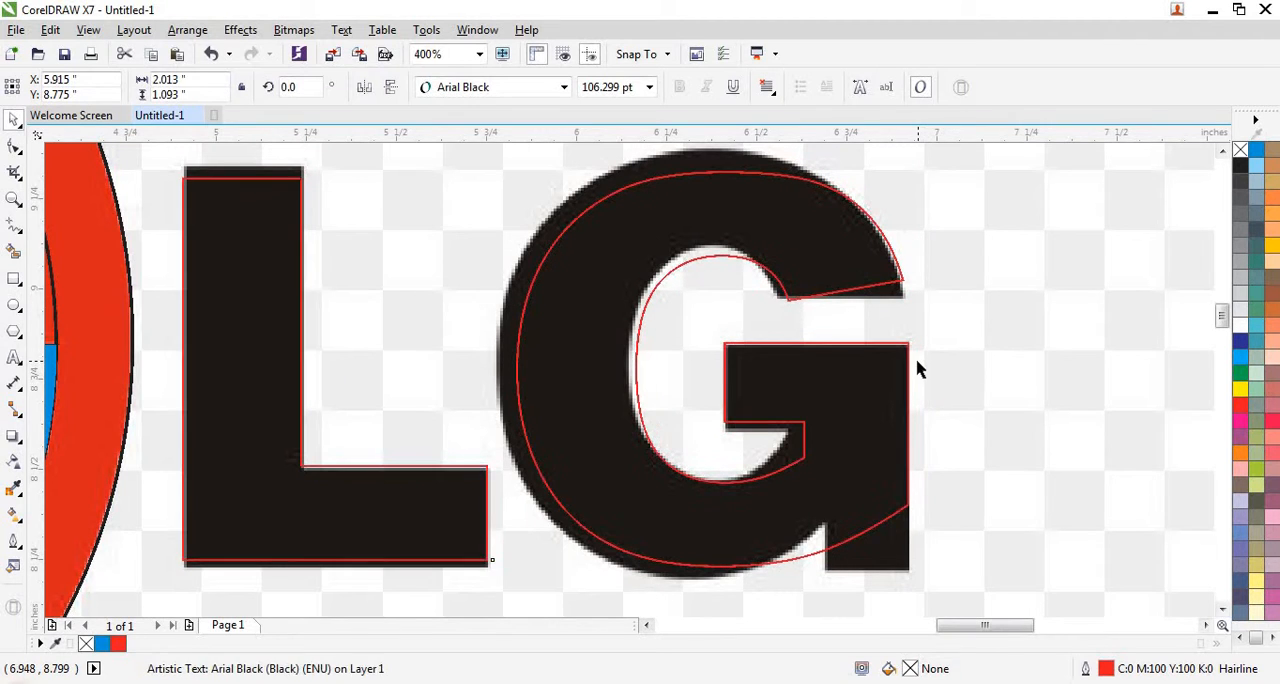
pyautogui.click(919, 372)
# - Stretch the LG text upward and downward to match the traced lettering, to about 1.16 in tall
pyautogui.scroll(-1, 580, 365)
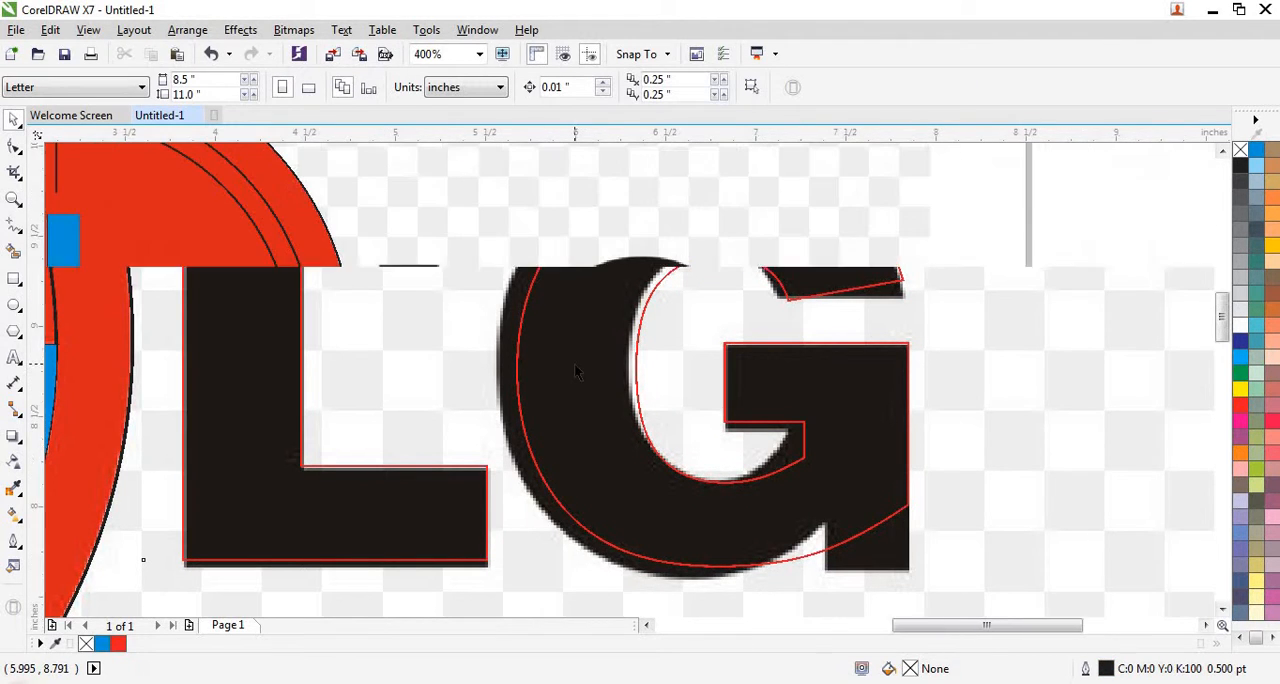
pyautogui.scroll(1, 647, 240)
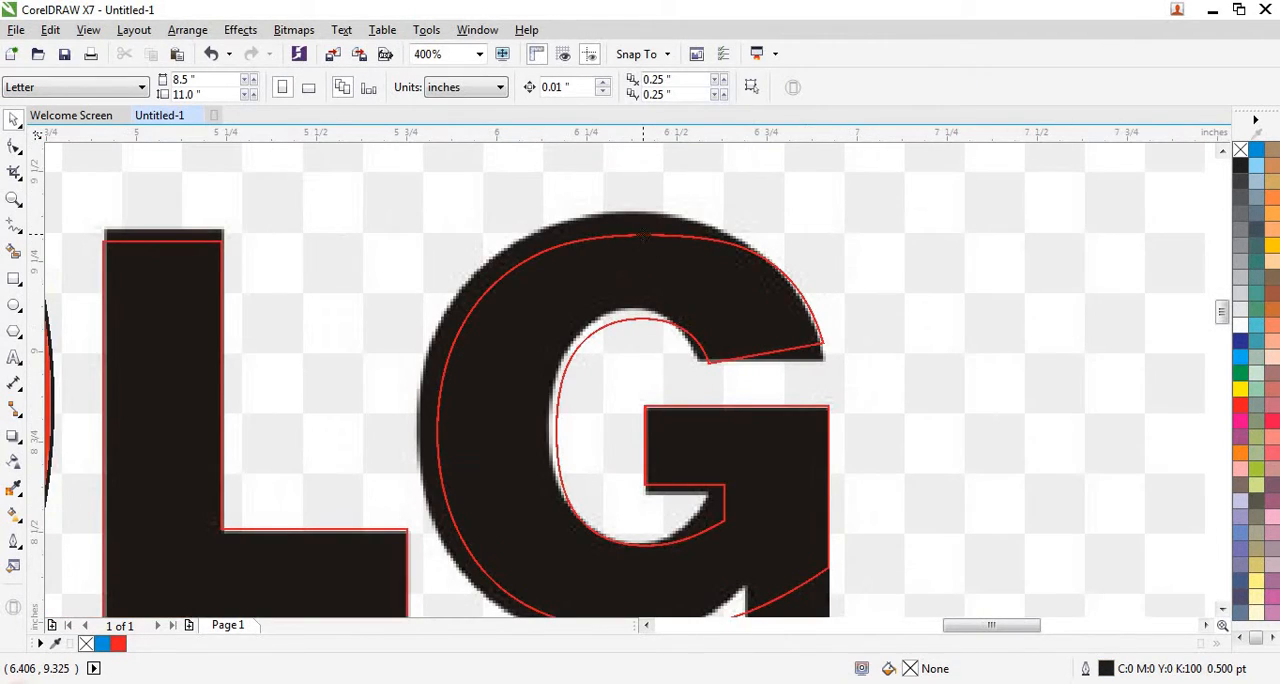
pyautogui.click(642, 235)
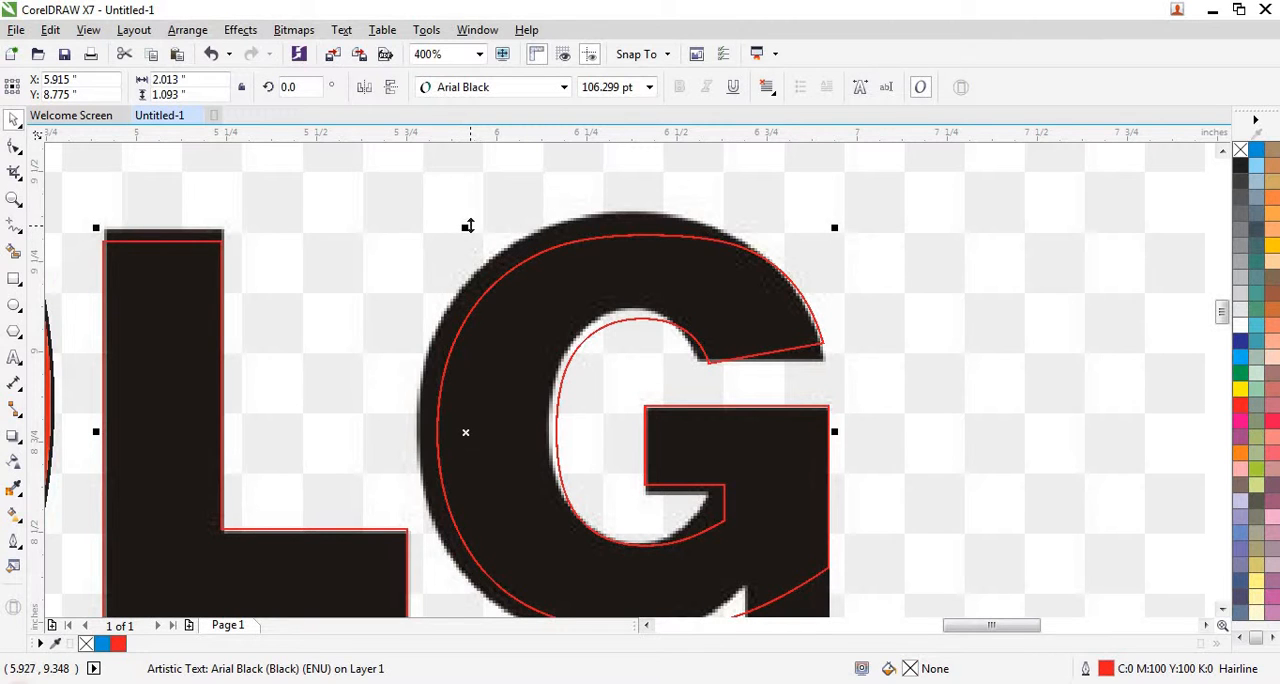
pyautogui.moveTo(468, 227); pyautogui.dragTo(471, 212)
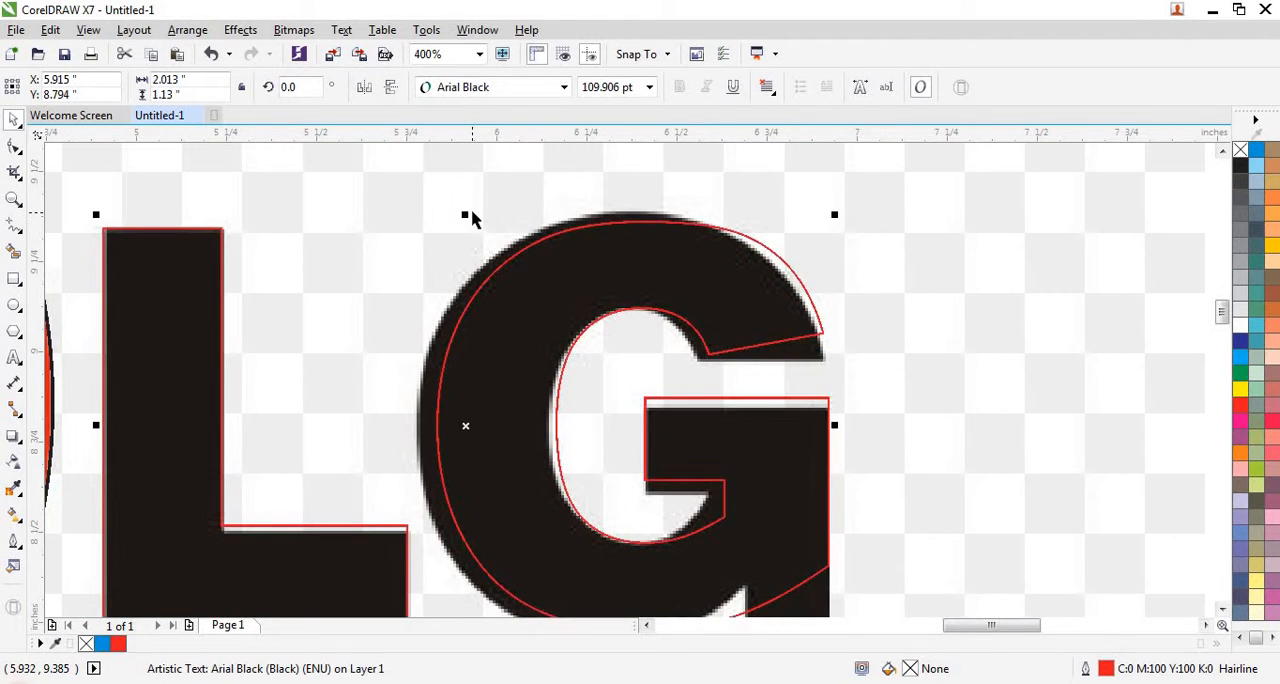
pyautogui.scroll(-1, 472, 218)
pyautogui.scroll(1, 551, 432)
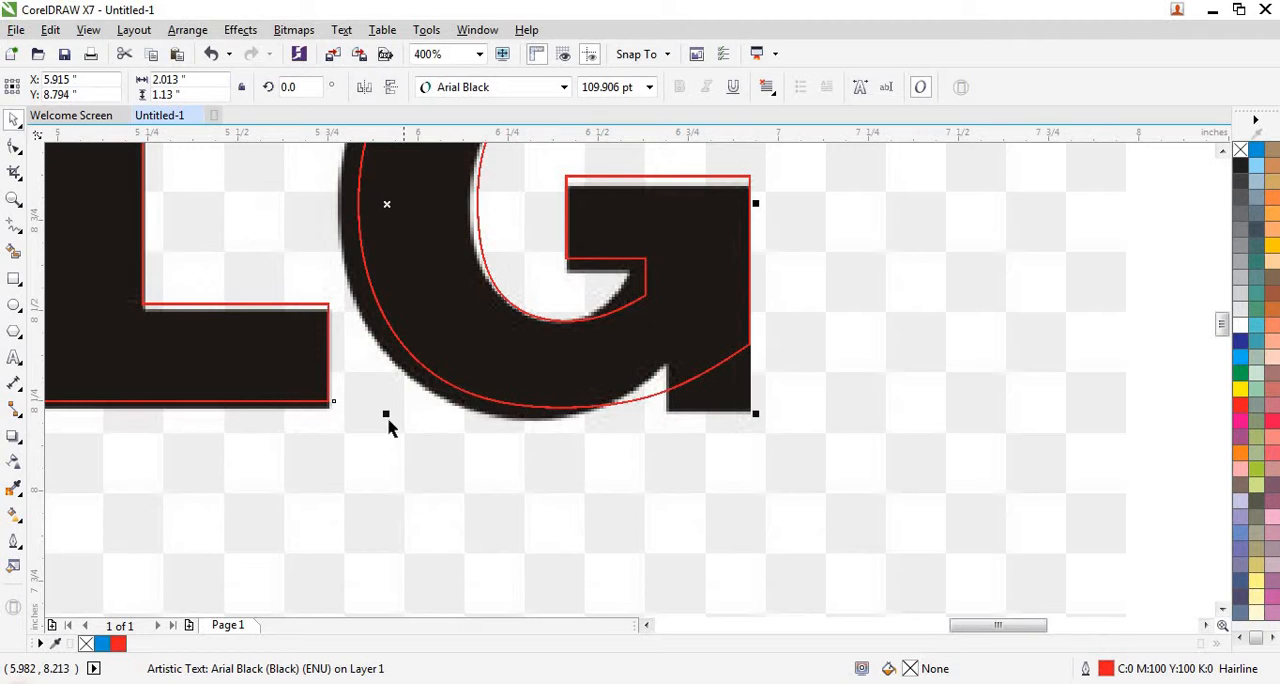
pyautogui.scroll(1, 388, 427)
pyautogui.moveTo(395, 397); pyautogui.dragTo(494, 434)
pyautogui.scroll(-2, 497, 434)
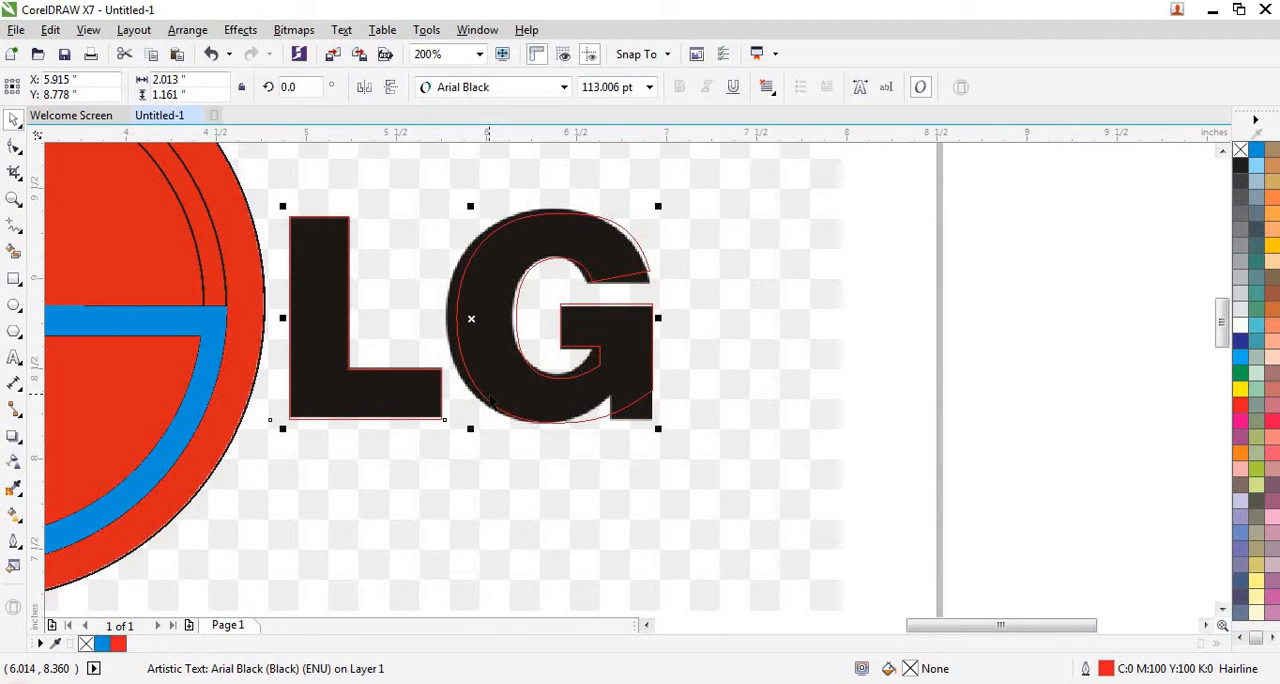
# - Break the LG text into separate letters and stretch the G leftward to about 1.14 in wide
pyautogui.hotkey('ctrl', 'k')
pyautogui.scroll(2, 491, 400)
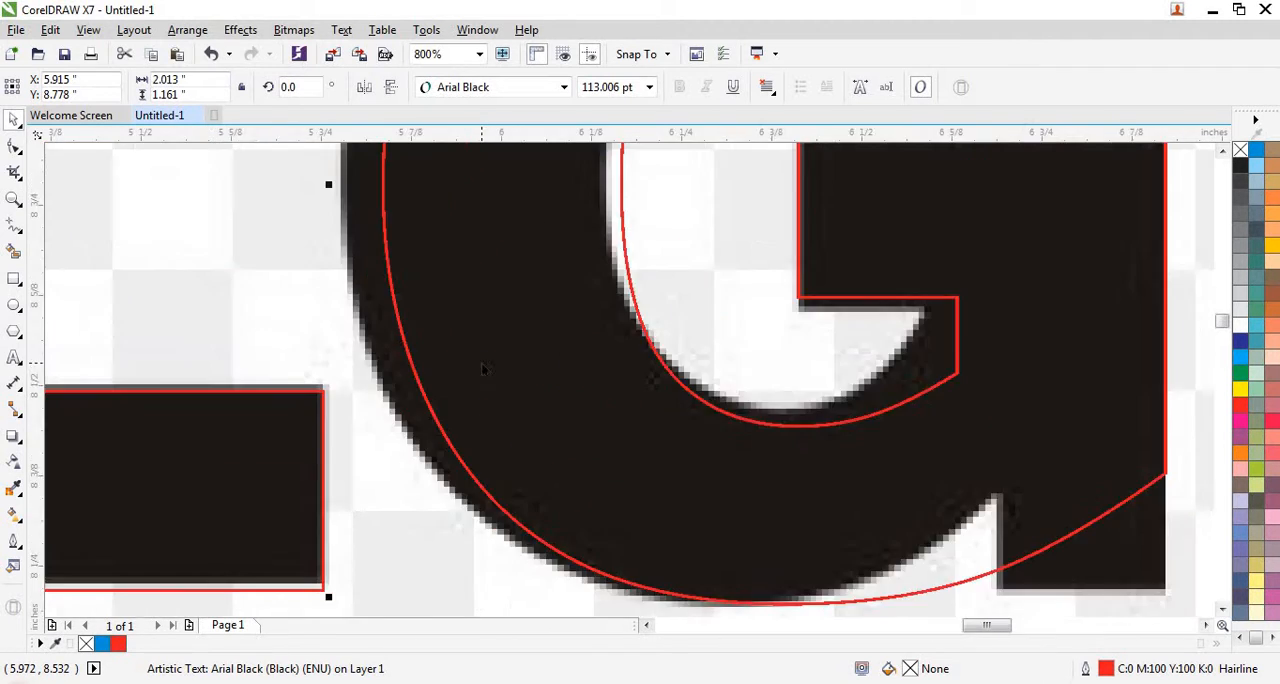
pyautogui.scroll(-1, 463, 295)
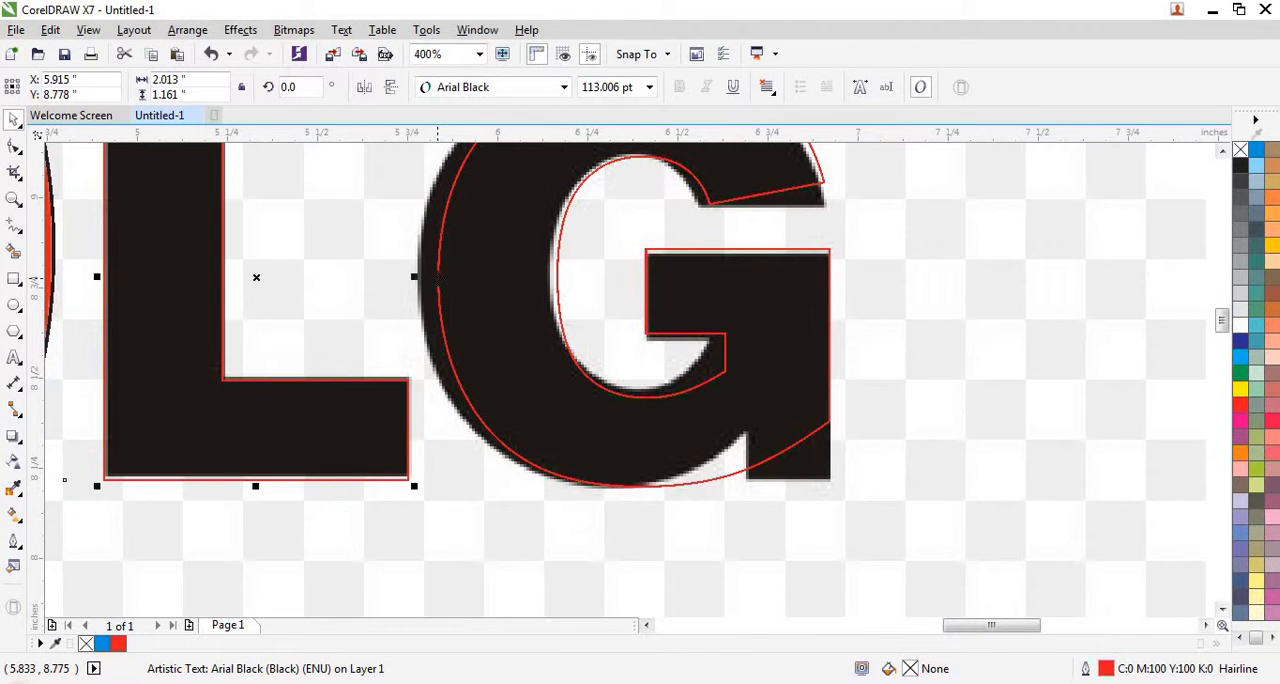
pyautogui.click(438, 277)
pyautogui.moveTo(428, 277); pyautogui.dragTo(414, 276)
# - Convert the G to curves
pyautogui.scroll(-1, 535, 370)
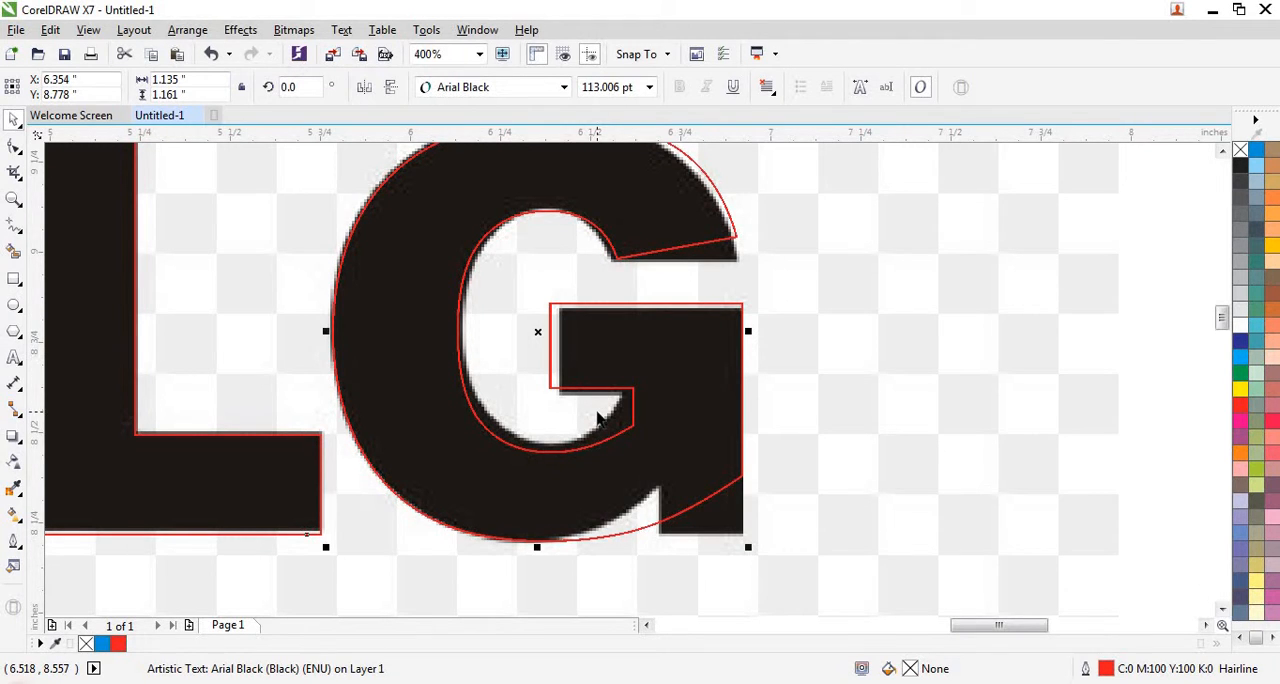
pyautogui.scroll(-1, 595, 415)
pyautogui.scroll(1, 548, 241)
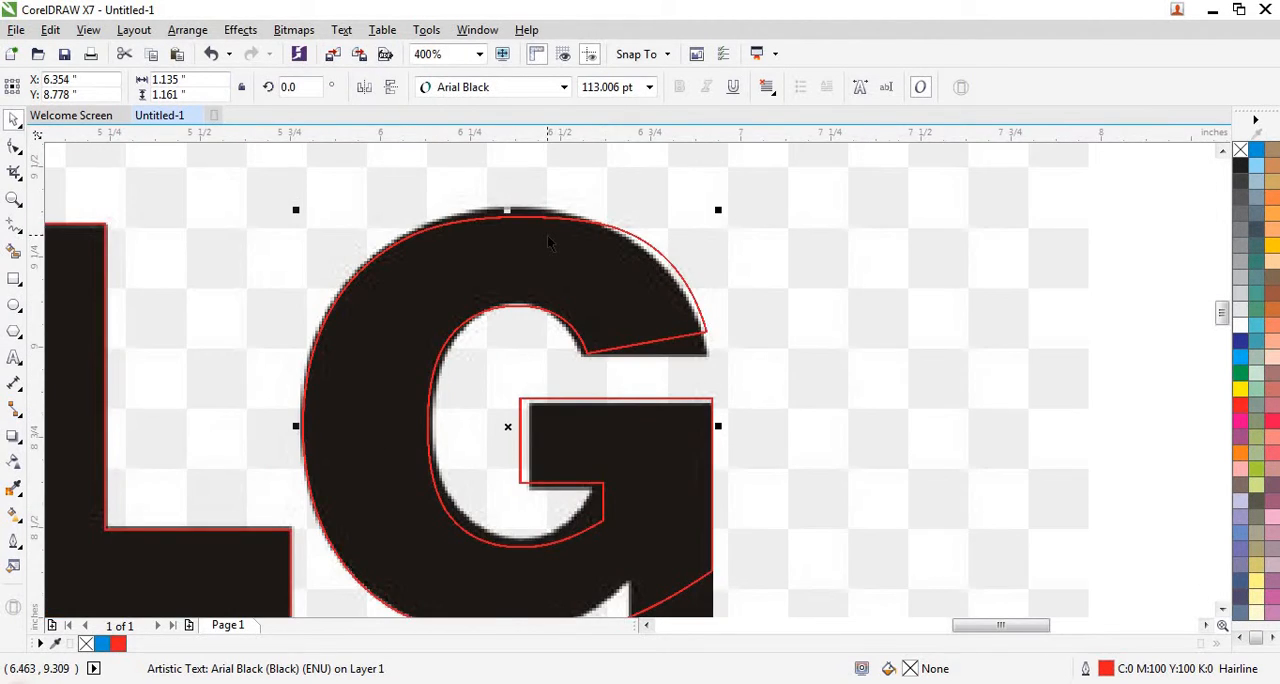
pyautogui.scroll(1, 509, 265)
pyautogui.scroll(-1, 509, 265)
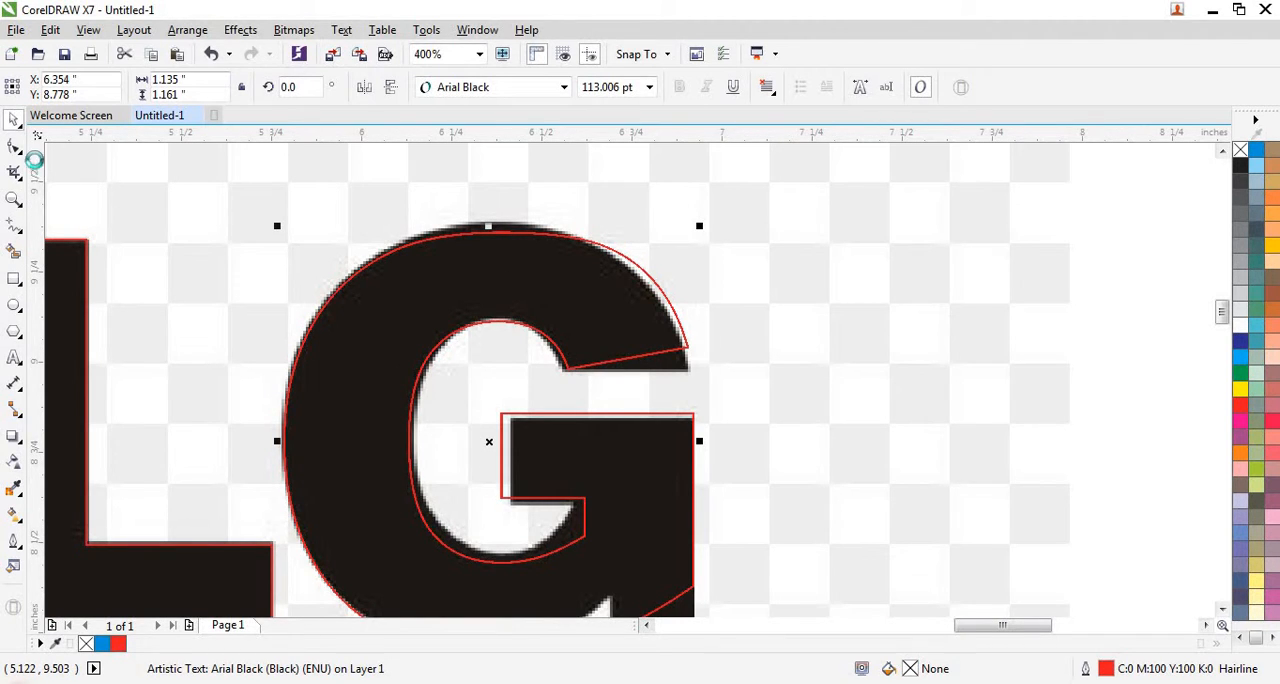
pyautogui.hotkey('ctrl', 'q')
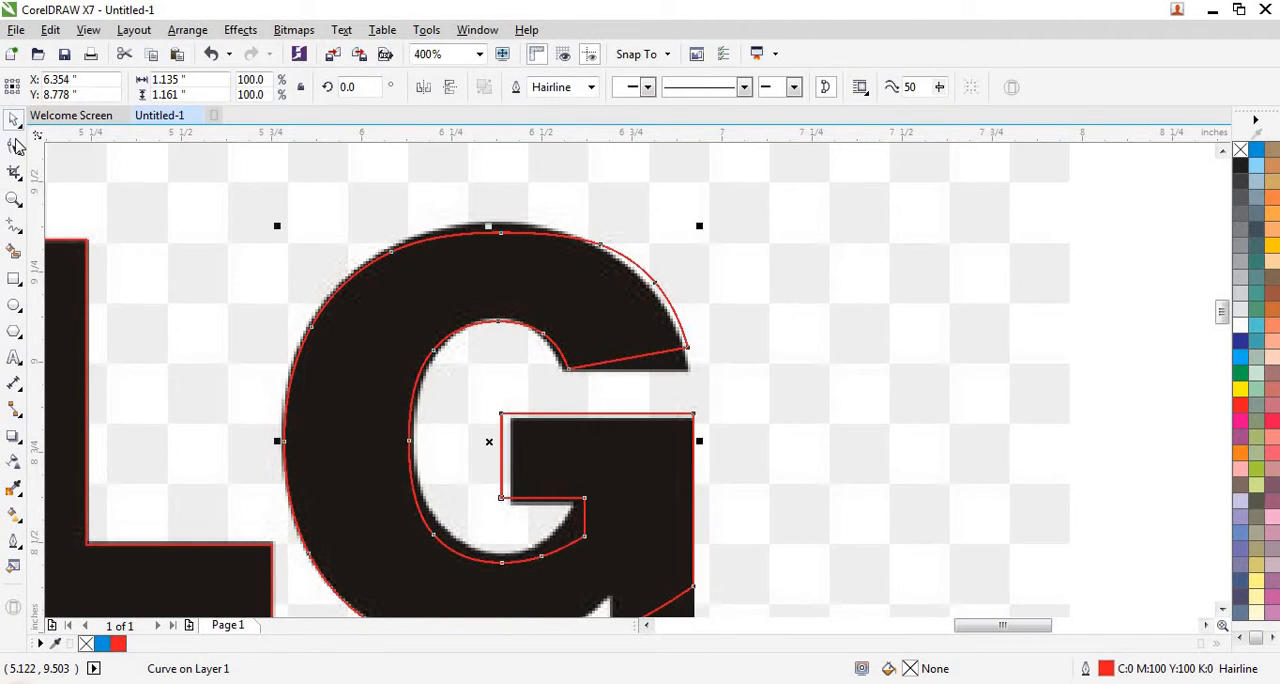
# - Move the node at the inner end of the G's upper arm onto the traced lettering's corner
pyautogui.click(14, 146)
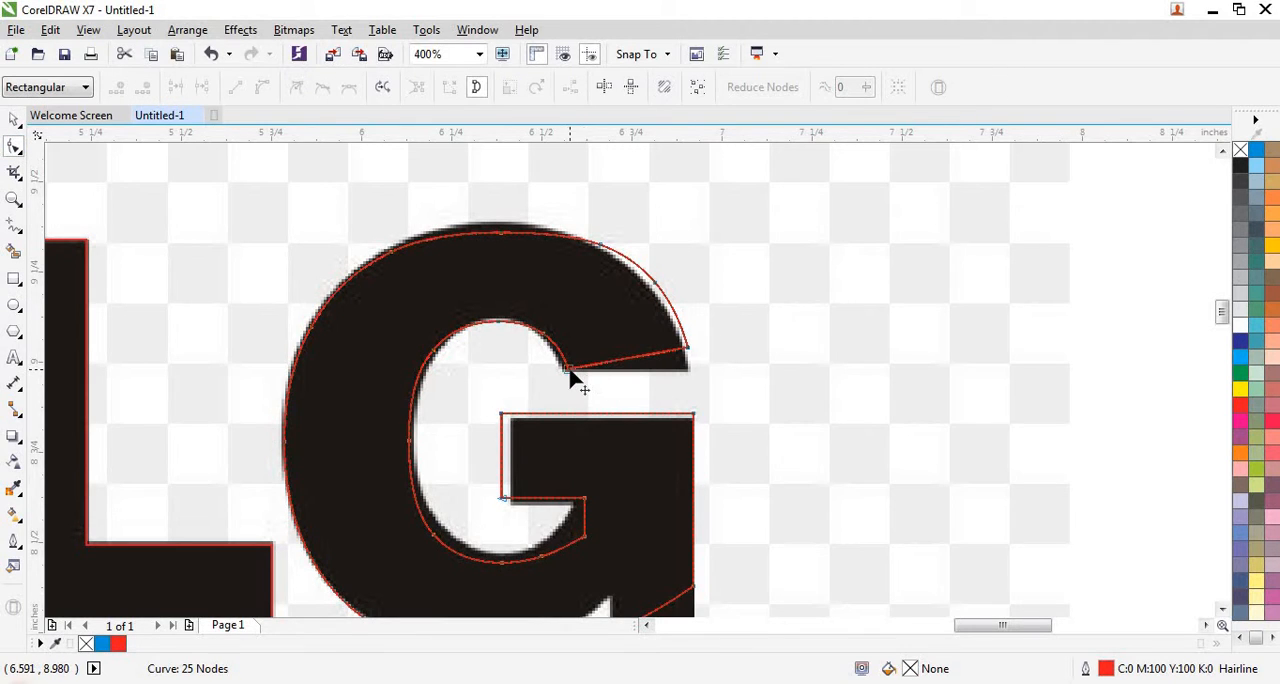
pyautogui.scroll(2, 568, 375)
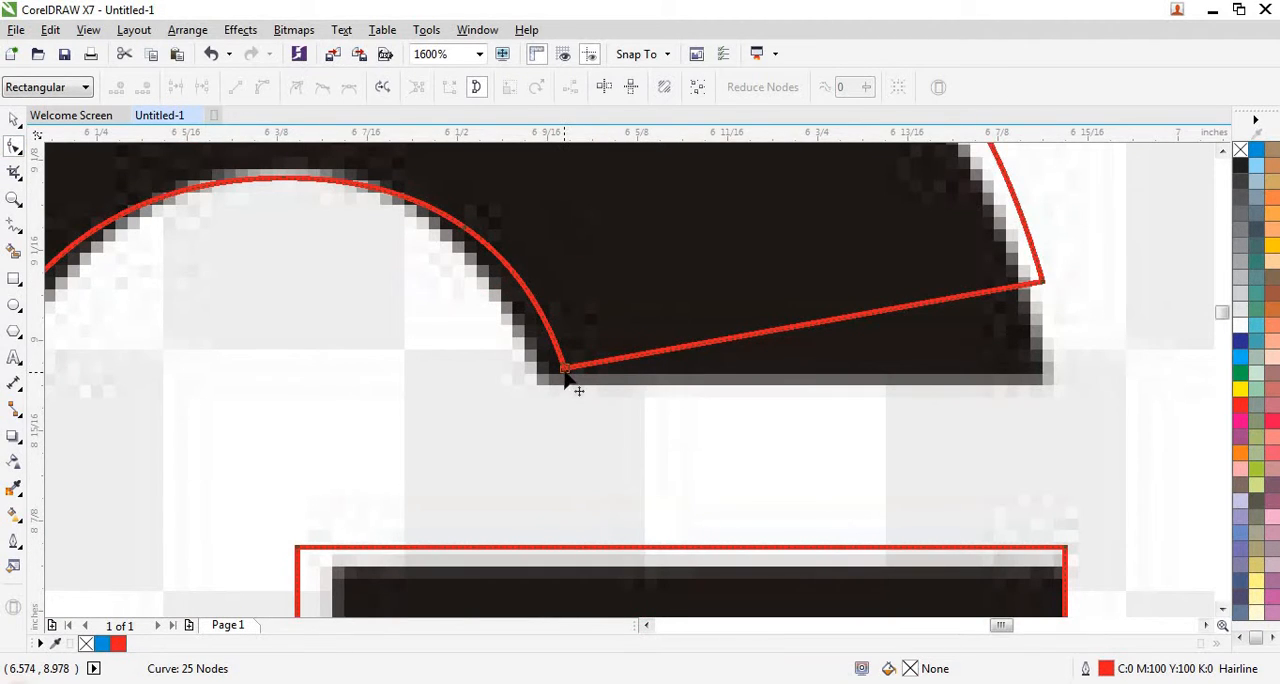
pyautogui.moveTo(564, 370); pyautogui.dragTo(540, 378)
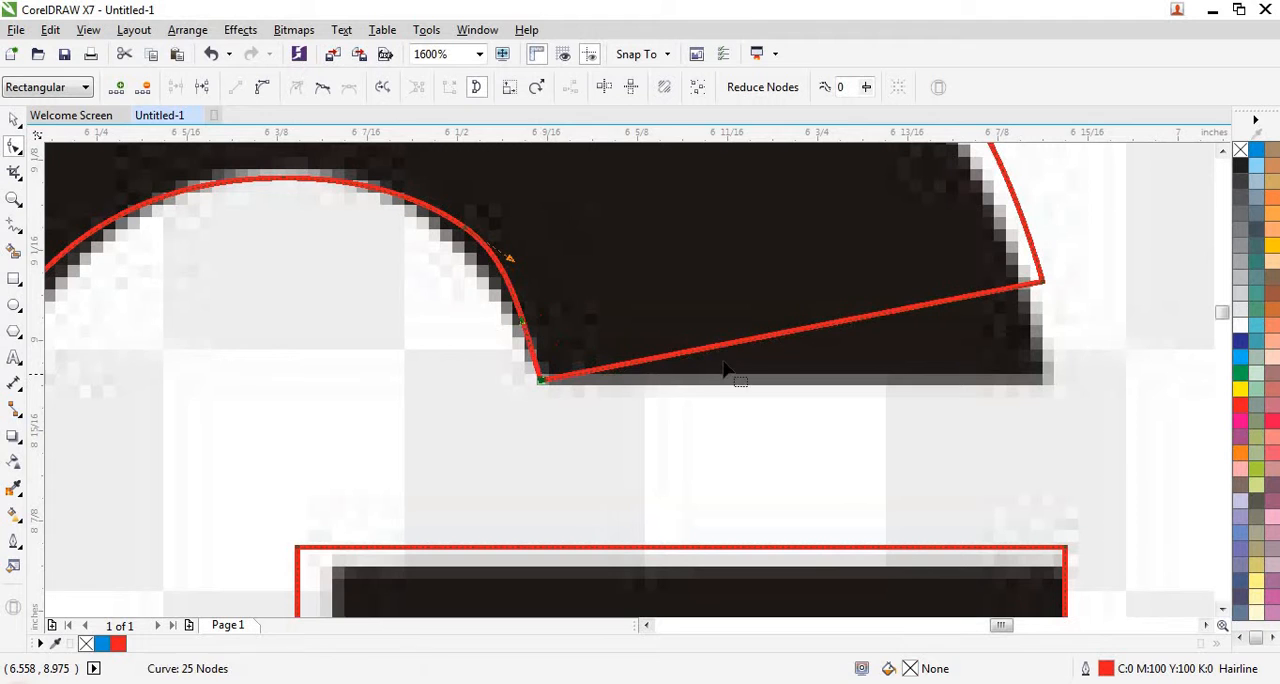
# - Move the node at the outer end of the G's upper arm onto the traced lettering's corner
pyautogui.moveTo(1046, 315); pyautogui.dragTo(1047, 380)
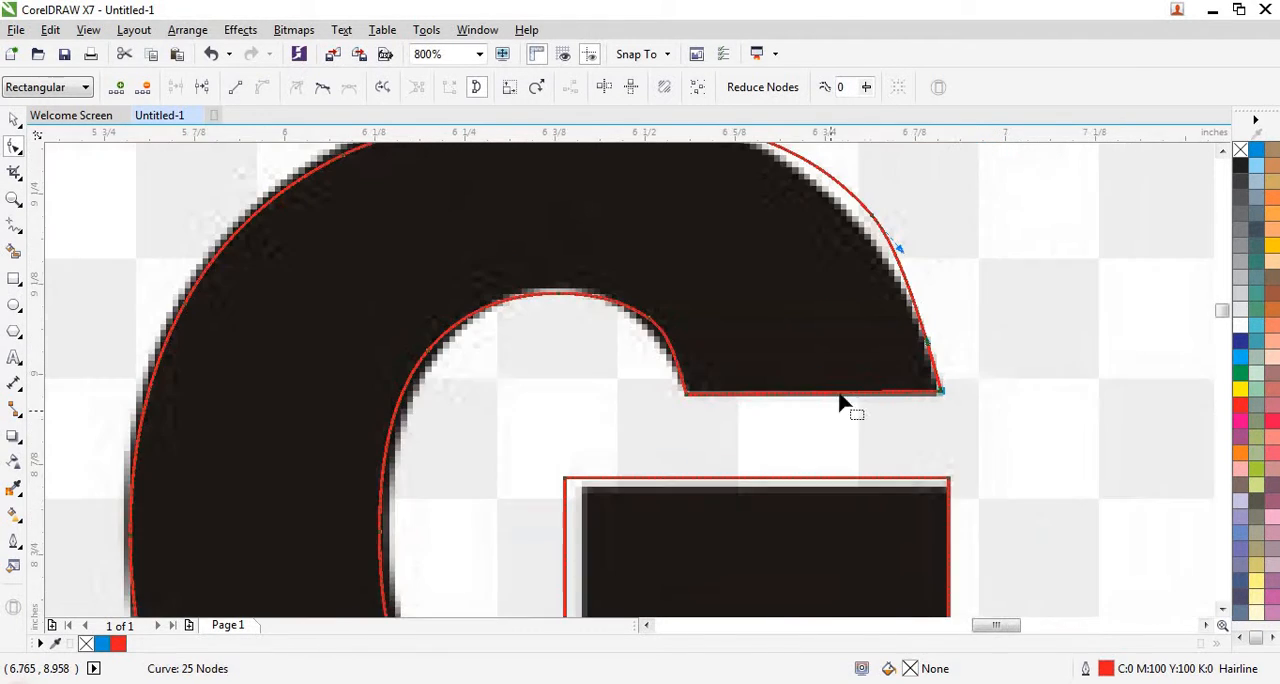
pyautogui.scroll(-1, 846, 400)
pyautogui.scroll(-1, 800, 322)
pyautogui.scroll(1, 694, 267)
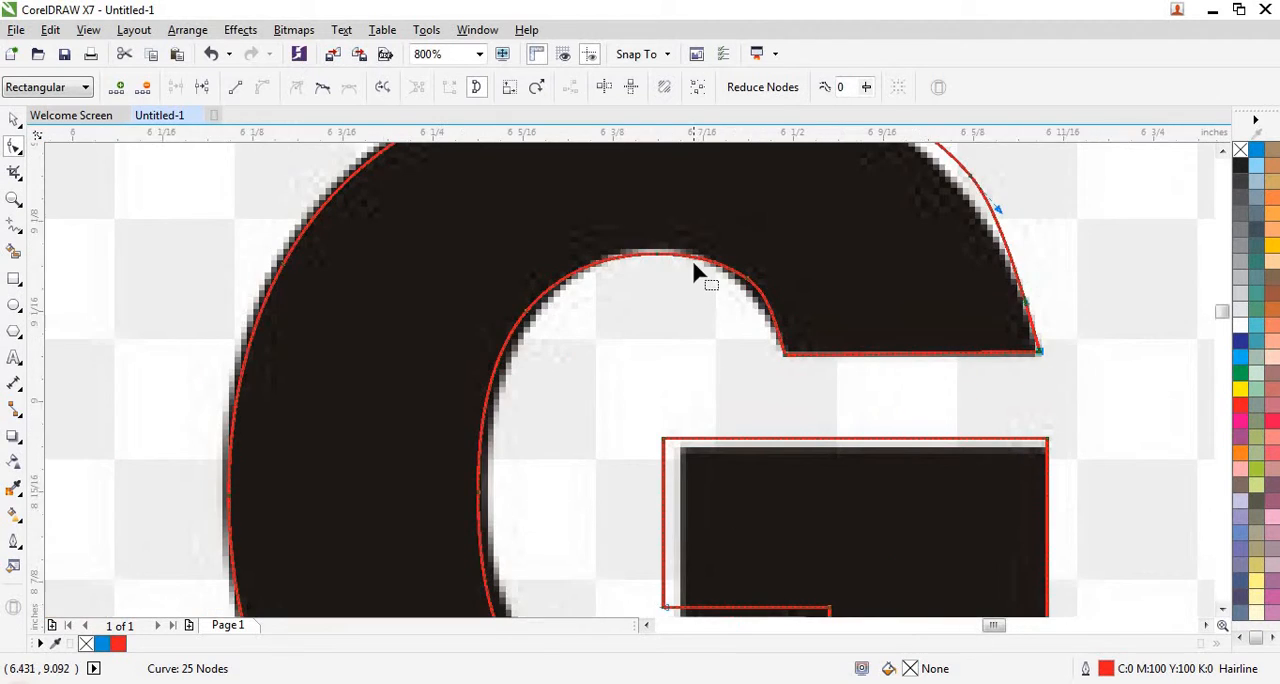
# - Delete the extra node at the upper right of the G's inner curve and reshape the curve's top to follow the traced edge
pyautogui.scroll(1, 691, 257)
pyautogui.moveTo(687, 342); pyautogui.dragTo(651, 345)
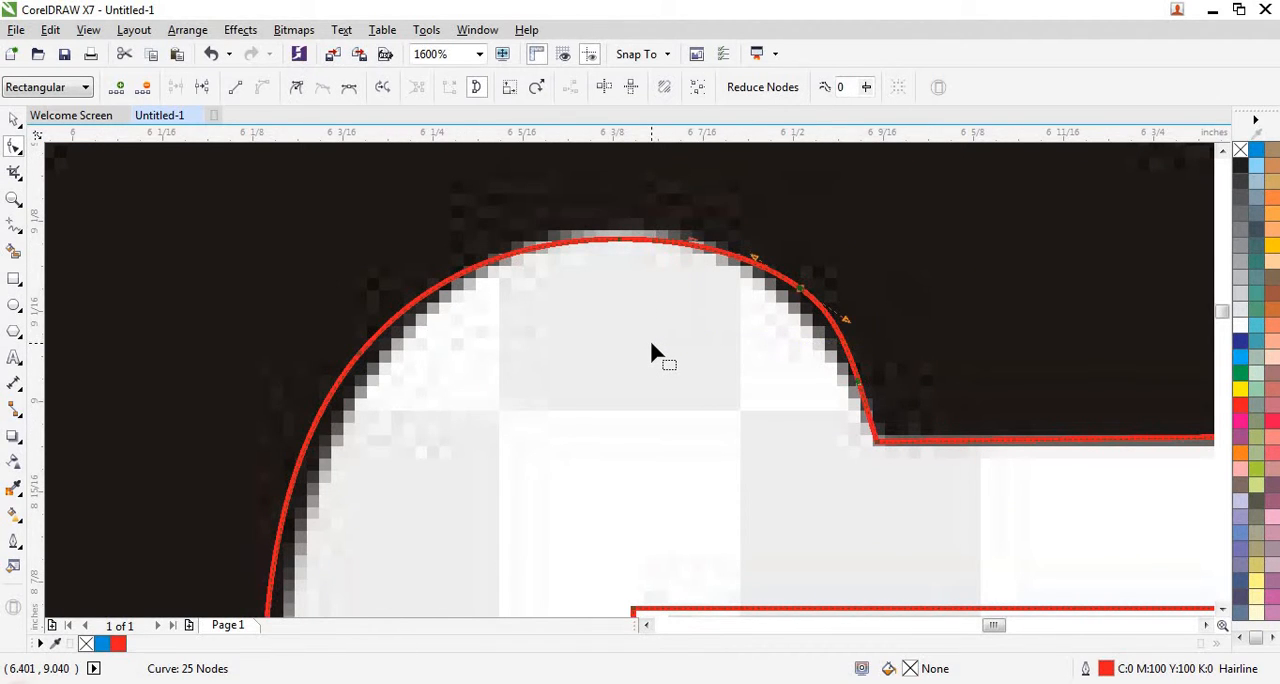
pyautogui.press('Delete')
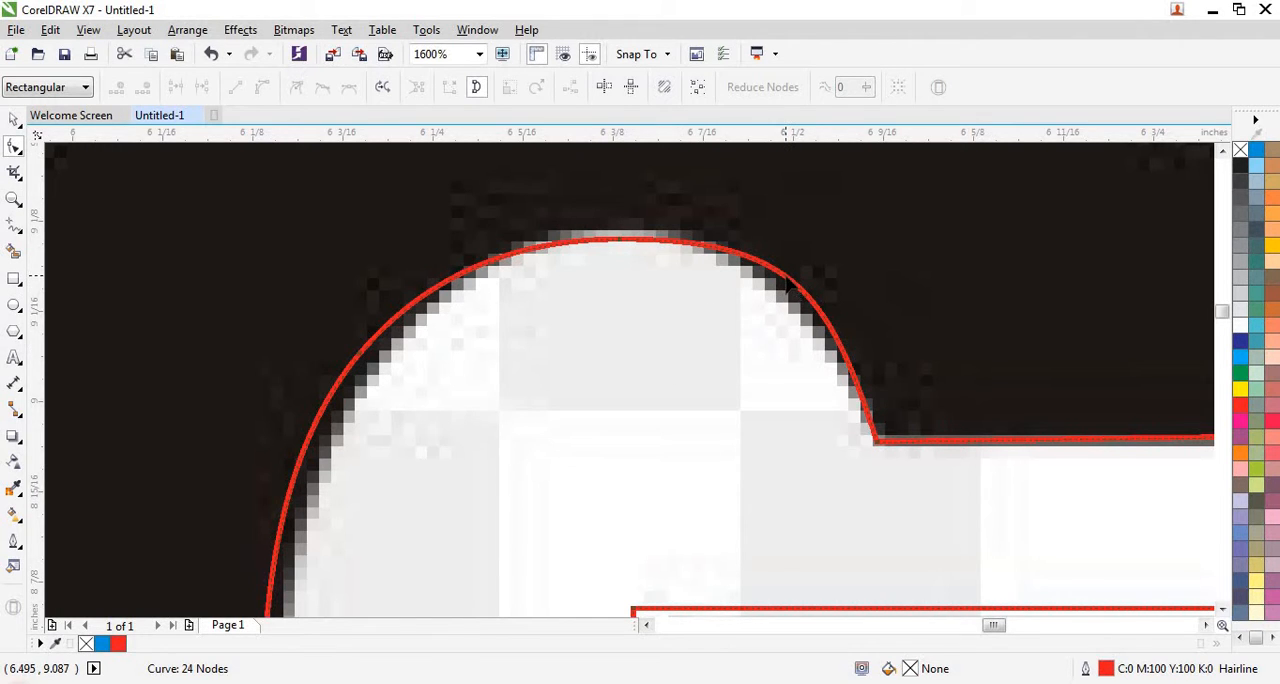
pyautogui.moveTo(787, 284); pyautogui.dragTo(777, 296)
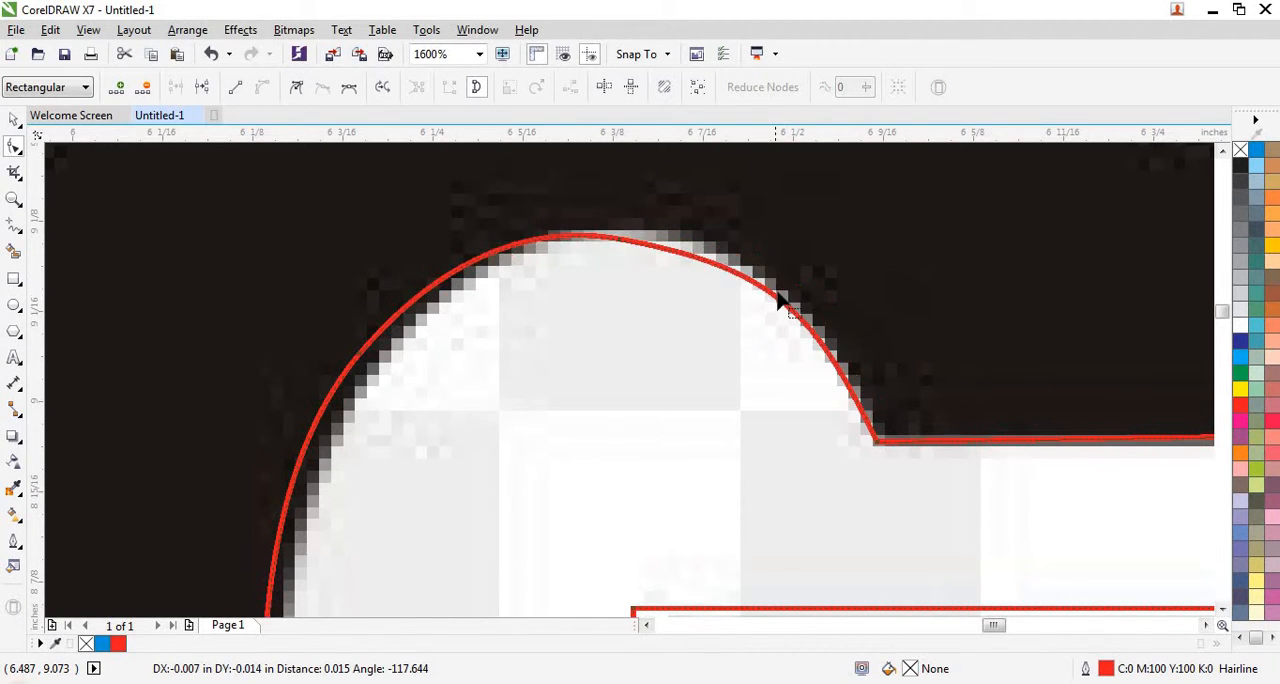
pyautogui.moveTo(583, 220); pyautogui.dragTo(648, 262)
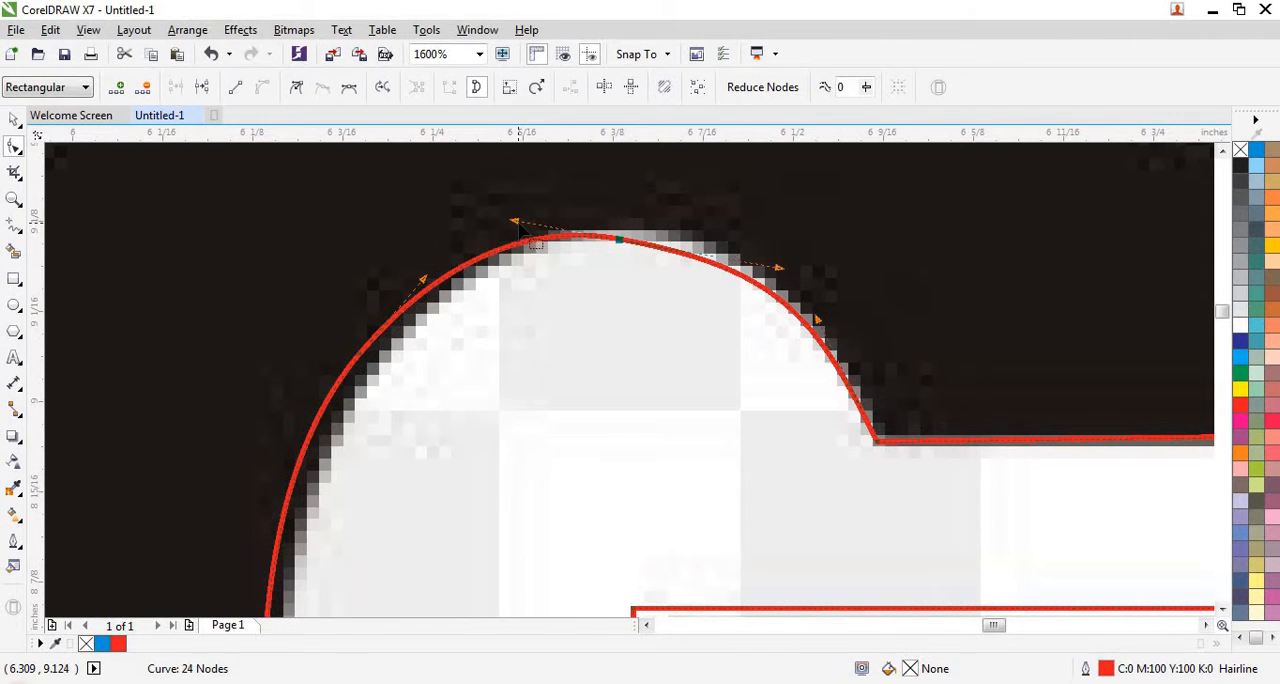
pyautogui.moveTo(518, 224)
pyautogui.mouseDown()
pyautogui.moveTo(543, 244)
pyautogui.moveTo(535, 234)
pyautogui.mouseUp()
pyautogui.scroll(-1, 527, 233)
pyautogui.scroll(-1, 394, 293)
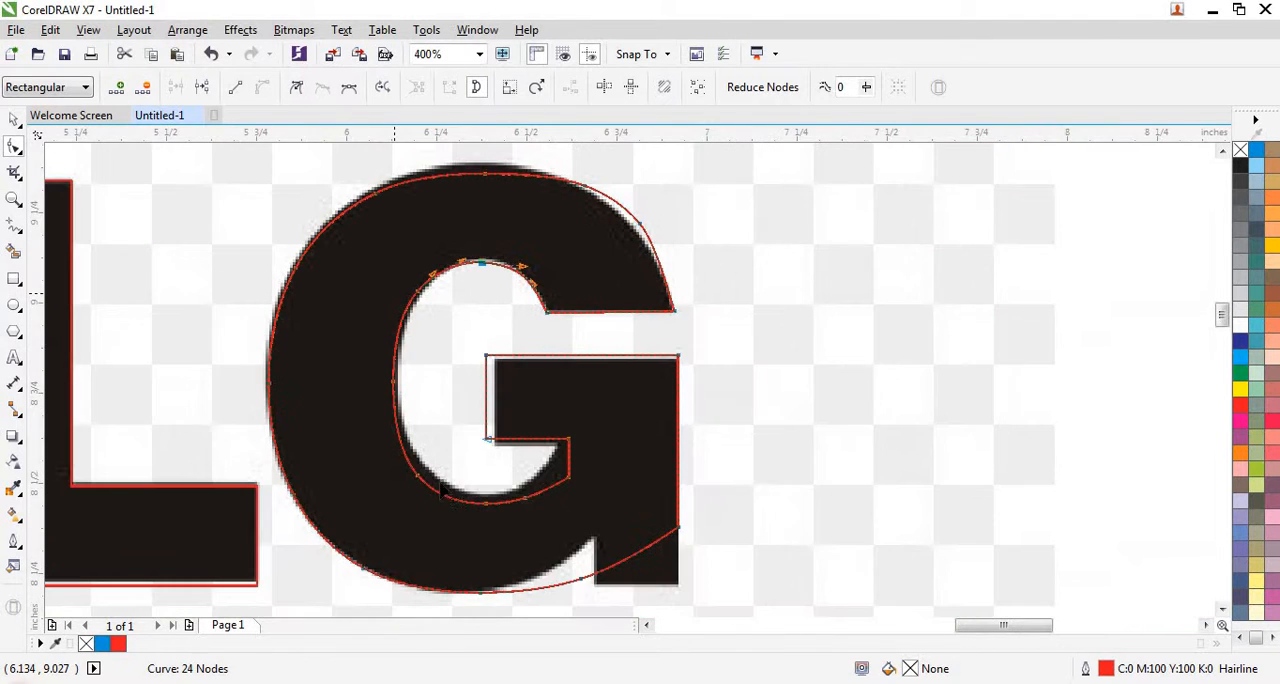
# - Delete the nodes along the lower part of the G's inner curve and bend the remaining segment toward the traced edge
pyautogui.scroll(1, 447, 483)
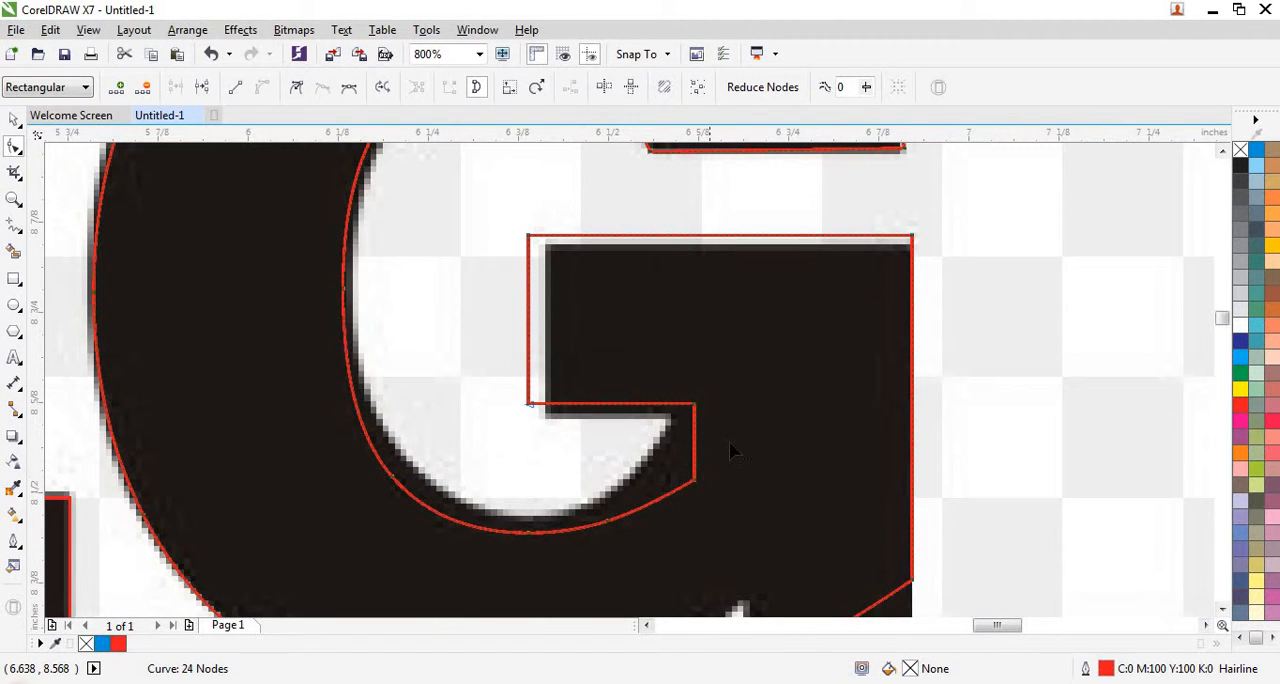
pyautogui.moveTo(730, 445); pyautogui.dragTo(343, 566)
pyautogui.press('Delete')
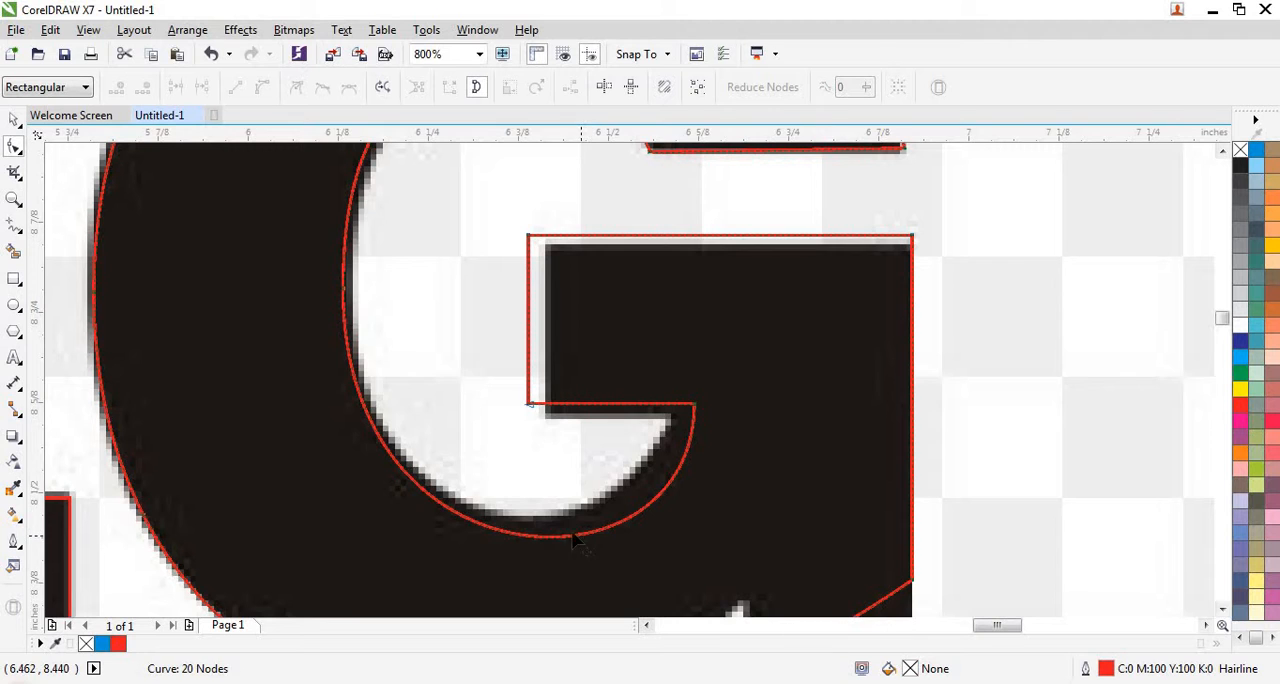
pyautogui.moveTo(575, 540); pyautogui.dragTo(553, 510)
# - Move the node where the inner curve meets the crossbar's underside onto the traced lettering's corner
pyautogui.scroll(2, 730, 372)
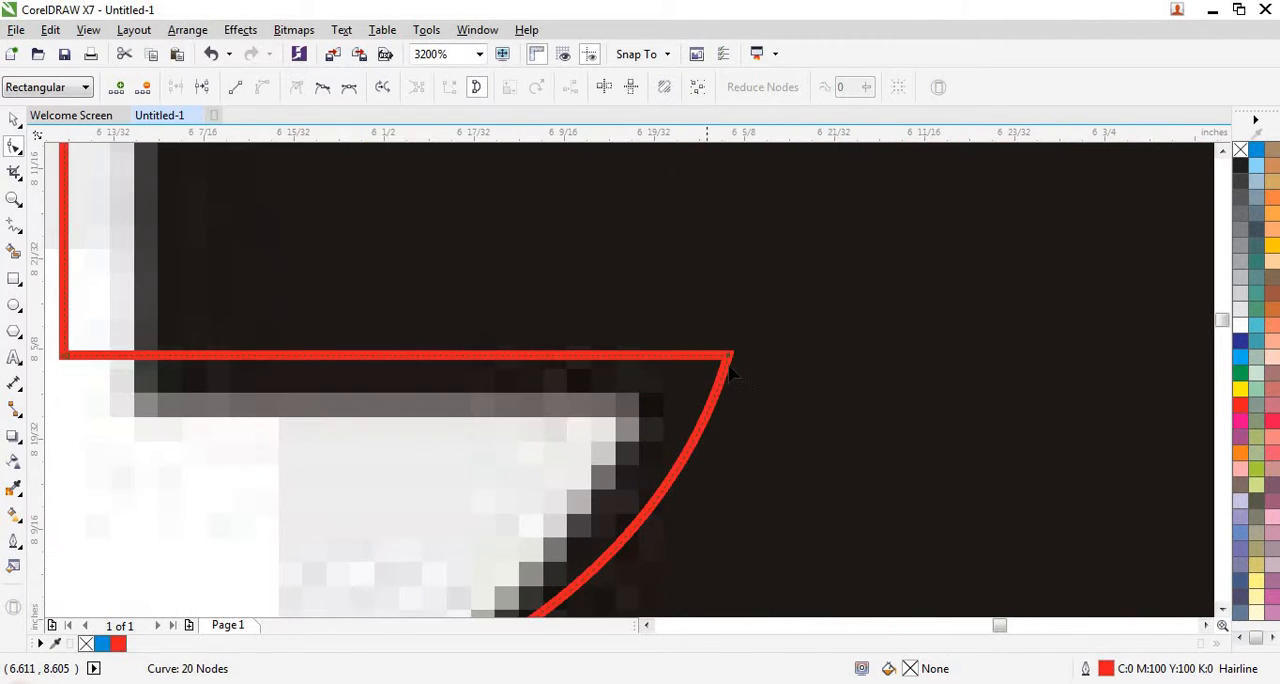
pyautogui.moveTo(731, 360); pyautogui.dragTo(655, 390)
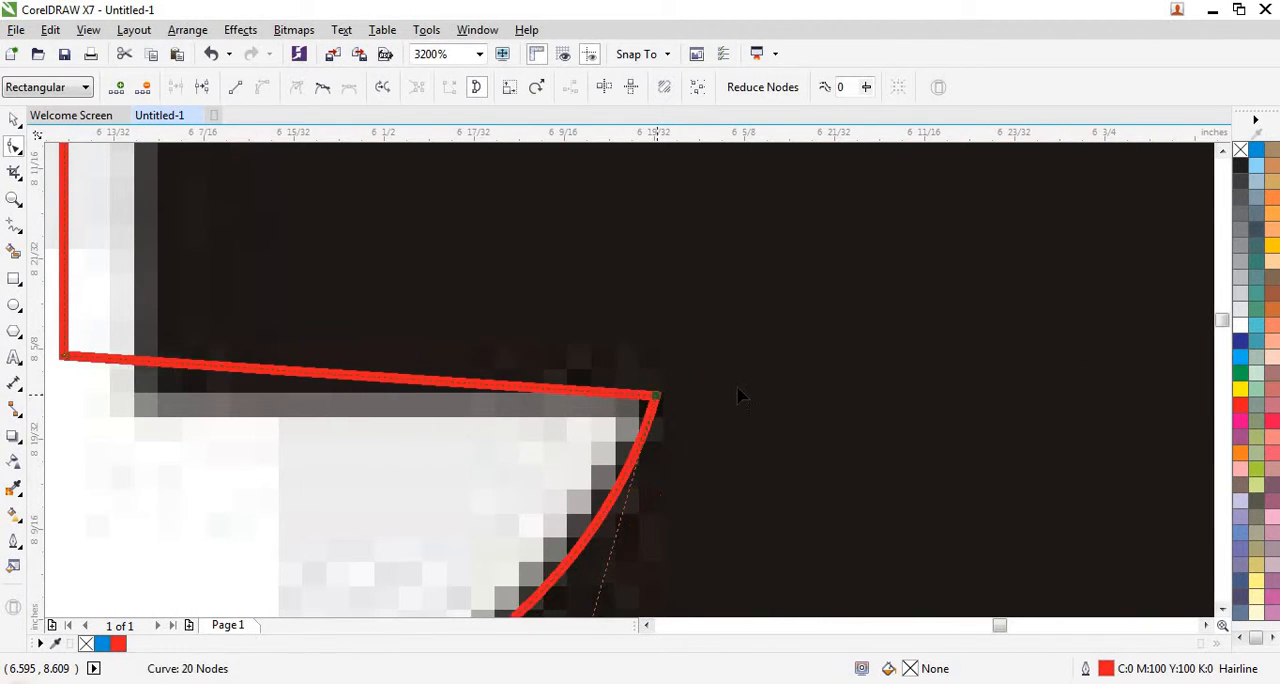
pyautogui.scroll(-1, 743, 394)
pyautogui.scroll(-1, 626, 423)
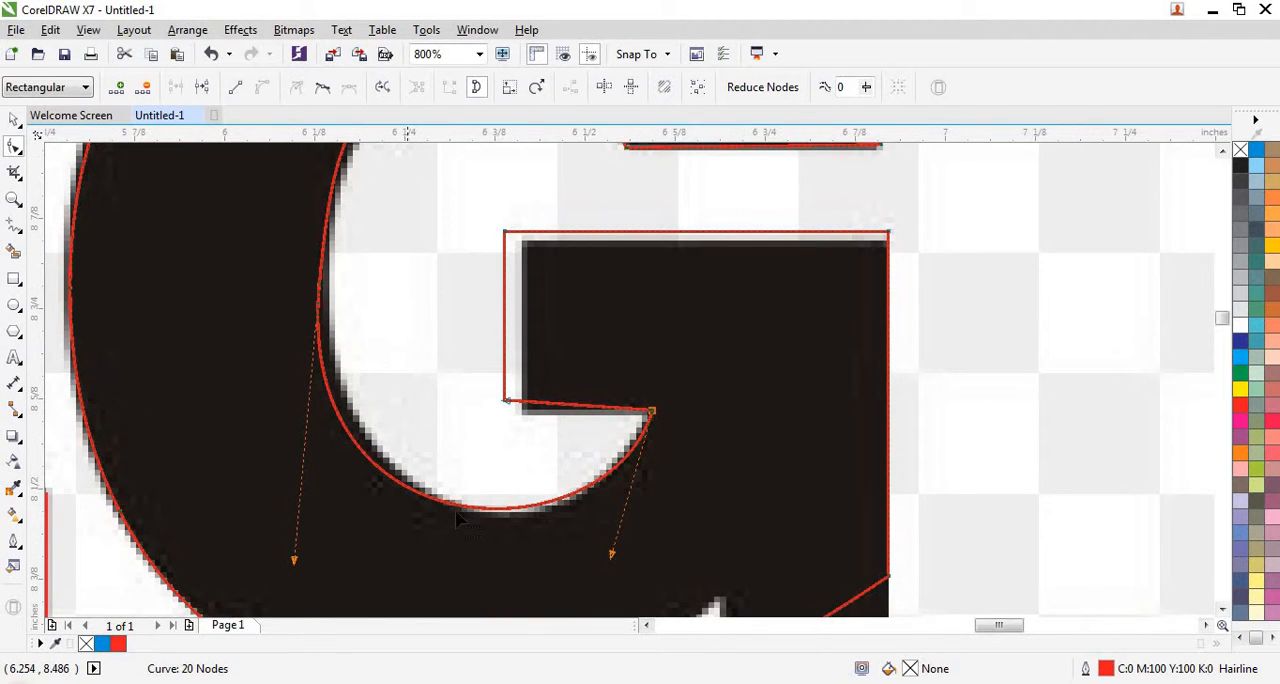
# - Add a node at the bottom of the G's inner curve, place it on the traced edge, and adjust the curve to its right
pyautogui.scroll(2, 485, 515)
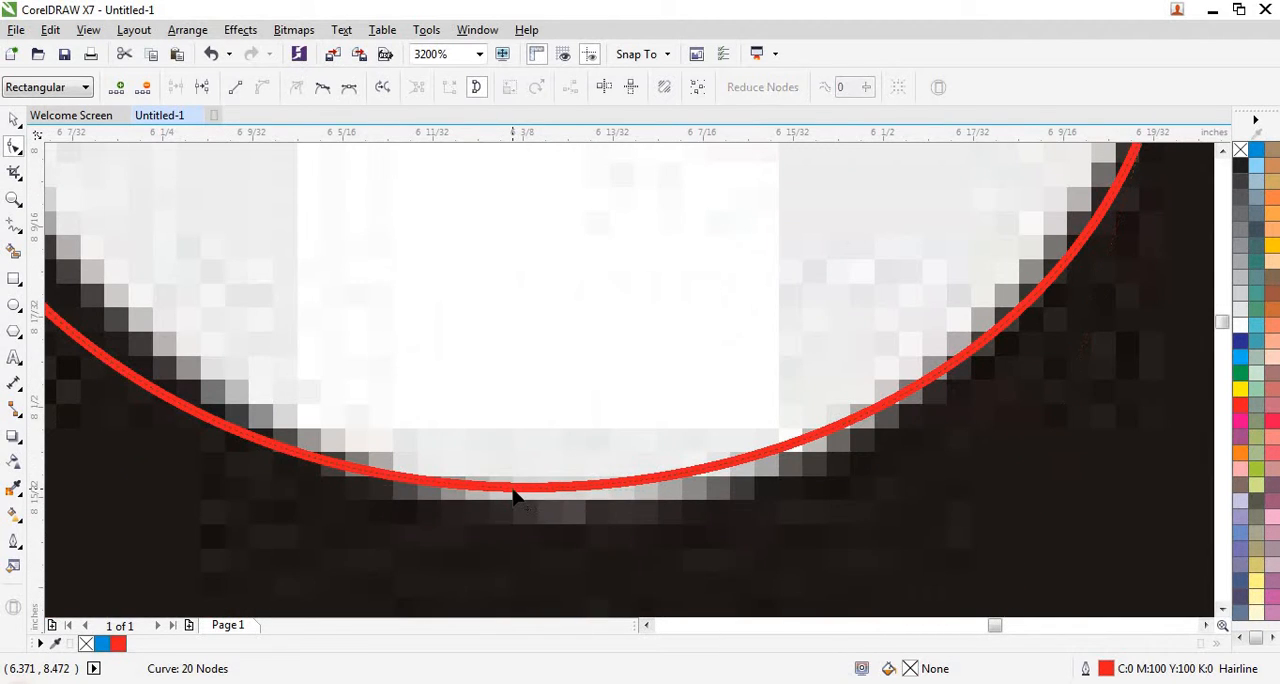
pyautogui.doubleClick(513, 493)
pyautogui.moveTo(513, 493); pyautogui.dragTo(558, 510)
pyautogui.scroll(-2, 696, 457)
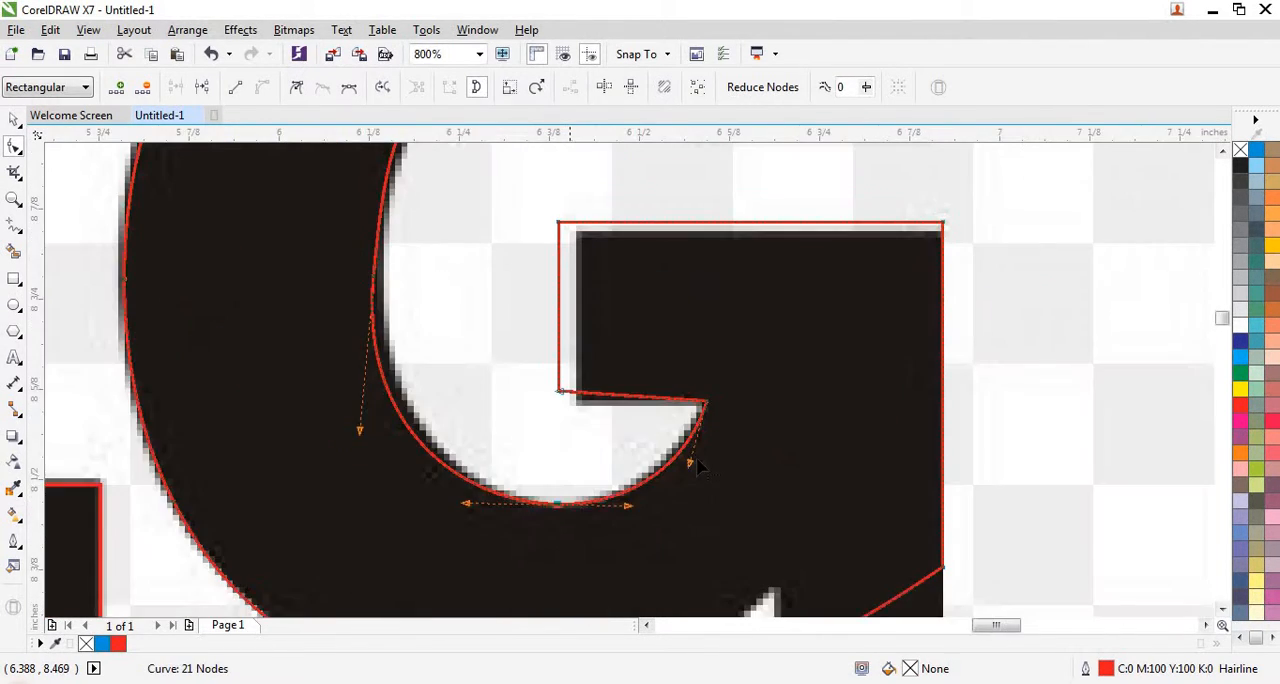
pyautogui.scroll(1, 690, 465)
pyautogui.moveTo(686, 468); pyautogui.dragTo(676, 451)
pyautogui.scroll(-1, 676, 451)
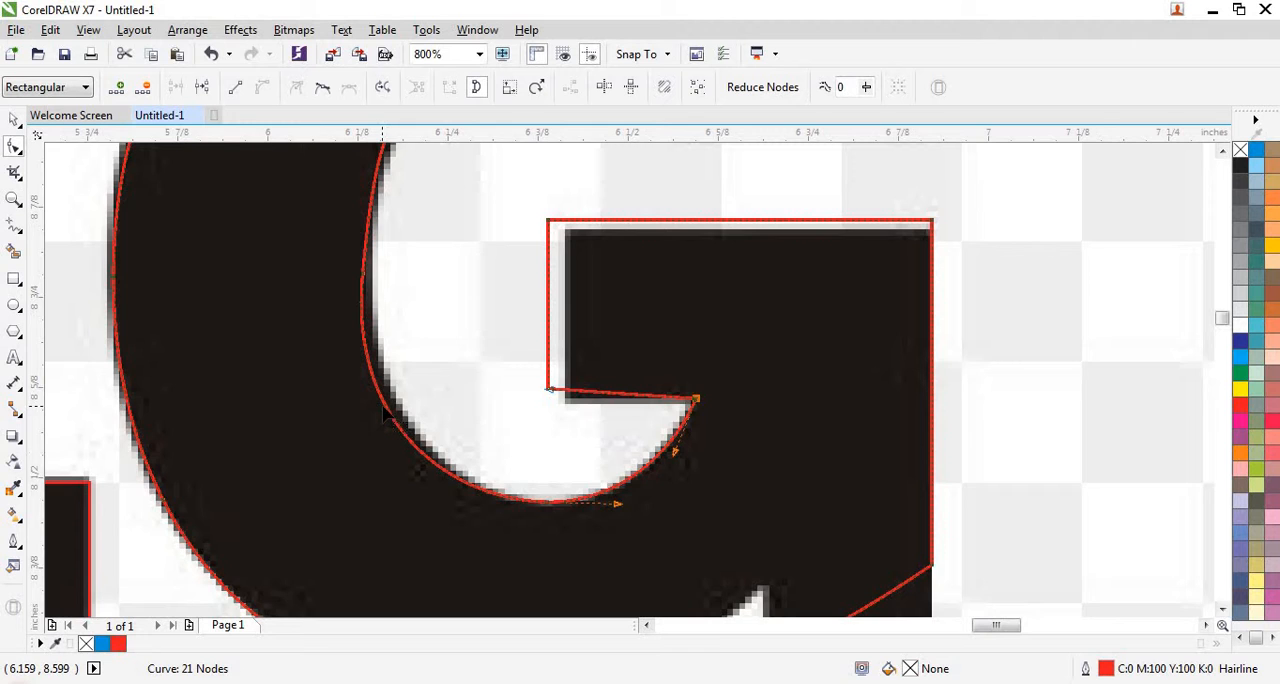
# - Bend the lower-left segment of the G's inner curve onto the traced edge
pyautogui.scroll(1, 386, 416)
pyautogui.moveTo(390, 415); pyautogui.dragTo(416, 402)
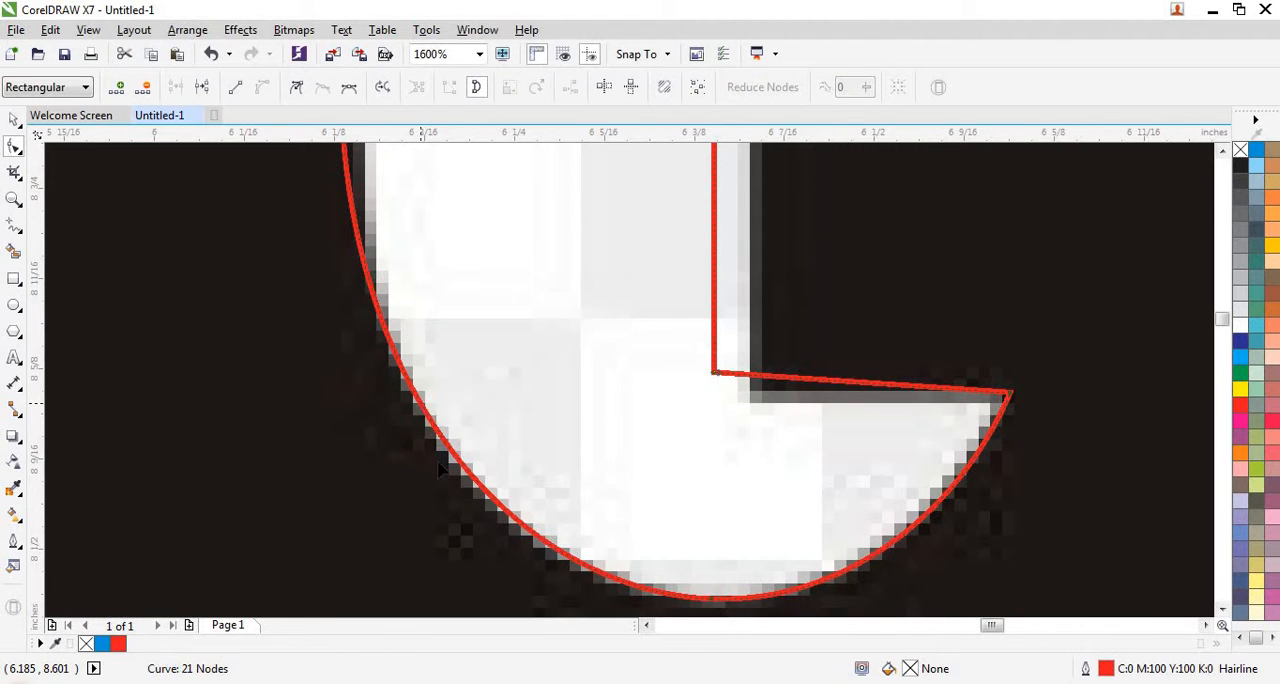
pyautogui.scroll(-1, 412, 405)
pyautogui.scroll(-1, 410, 400)
pyautogui.scroll(2, 407, 360)
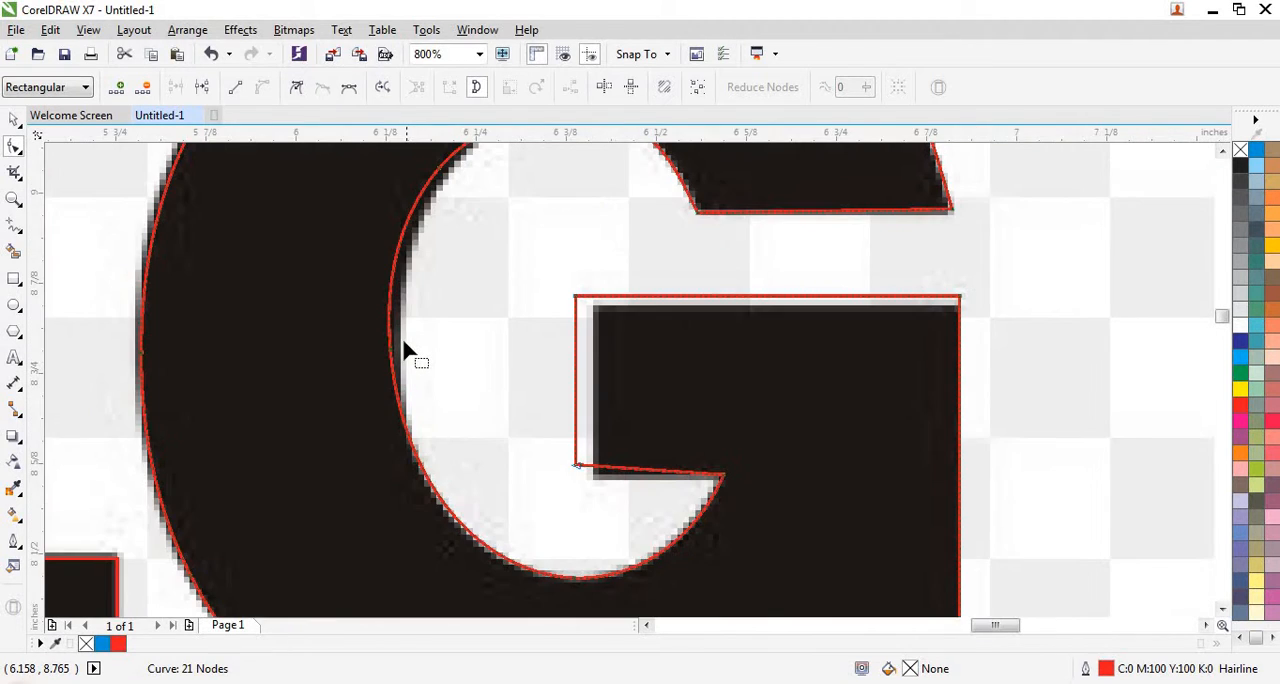
pyautogui.scroll(-1, 383, 366)
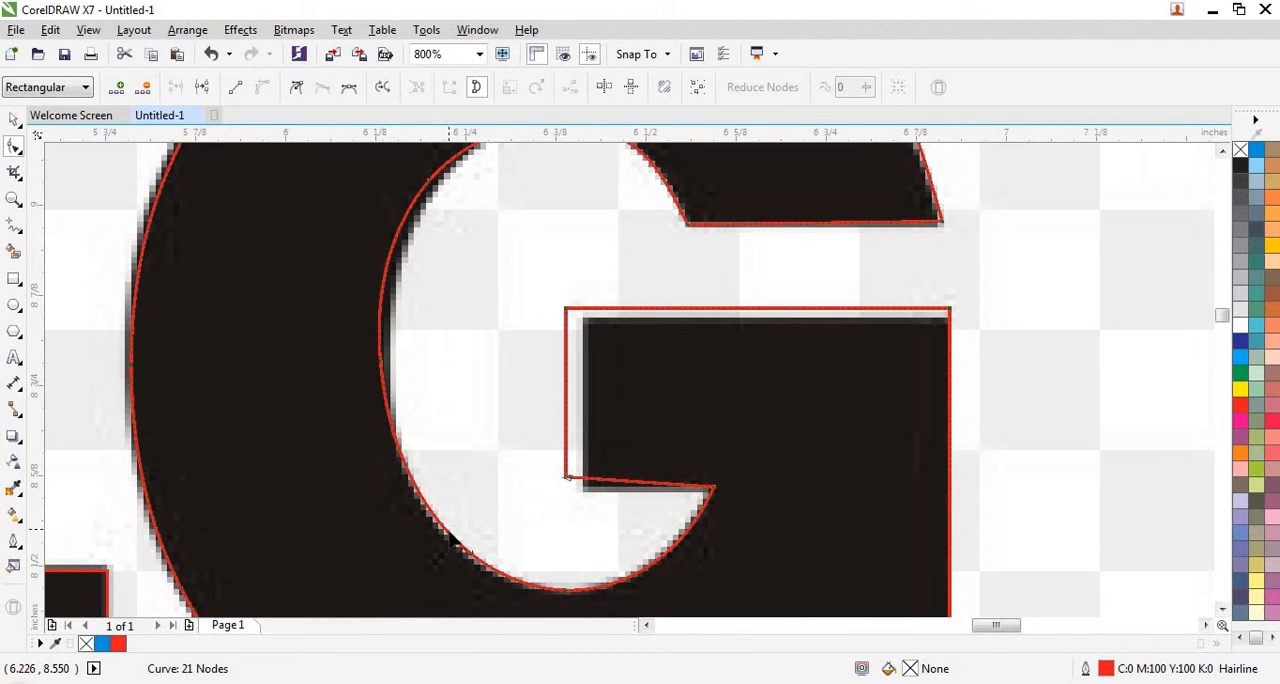
# - Add a node on the left side of the G's inner curve and move it and the upper-left node onto the traced edge
pyautogui.doubleClick(390, 362)
pyautogui.scroll(1, 365, 362)
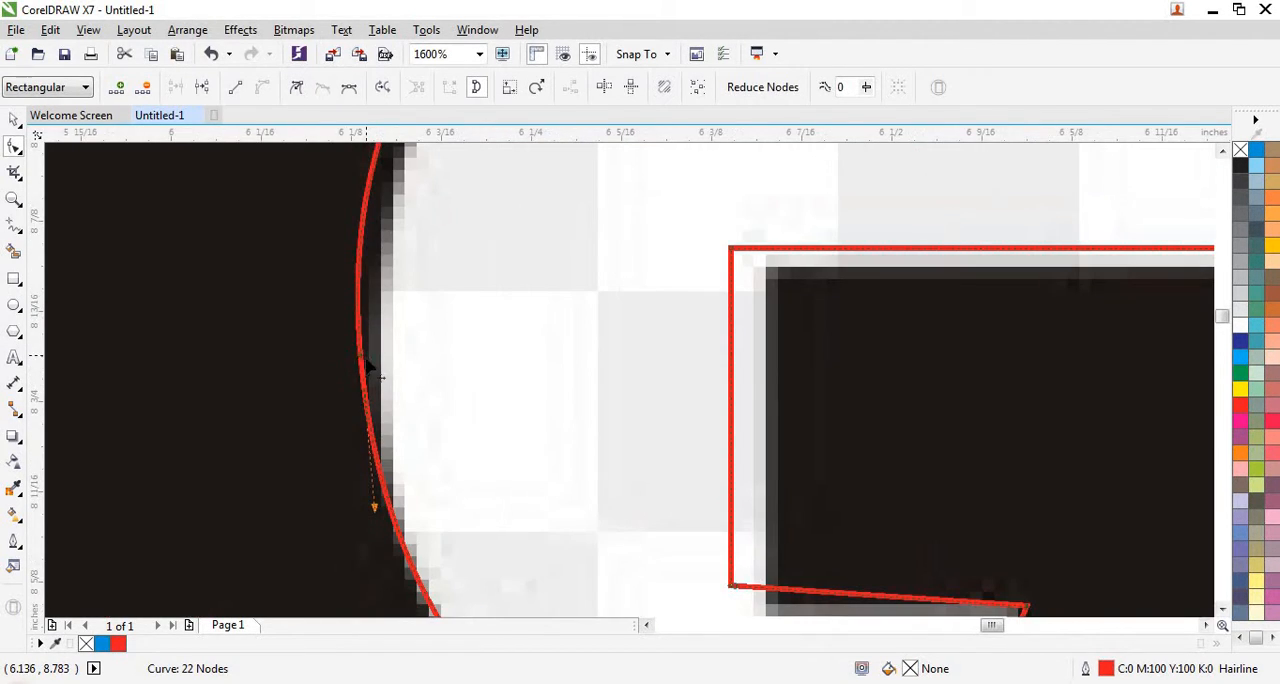
pyautogui.moveTo(361, 360); pyautogui.dragTo(383, 374)
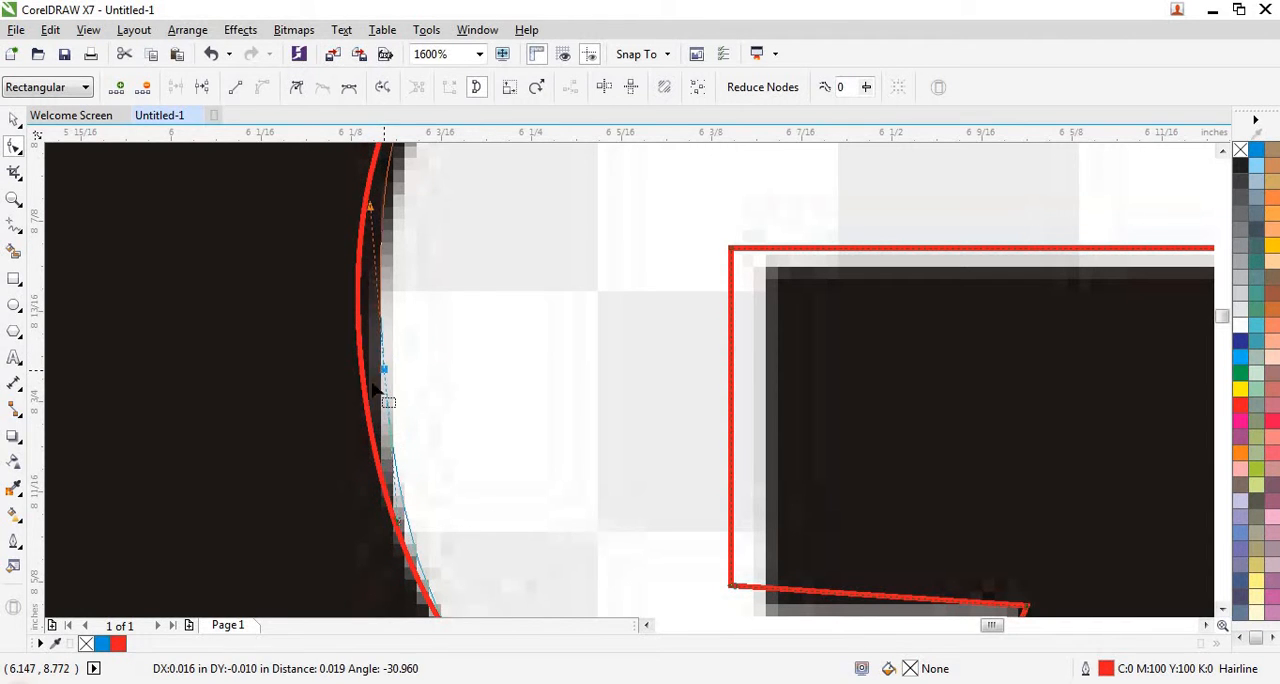
pyautogui.scroll(-1, 350, 424)
pyautogui.scroll(-1, 350, 424)
pyautogui.scroll(3, 320, 434)
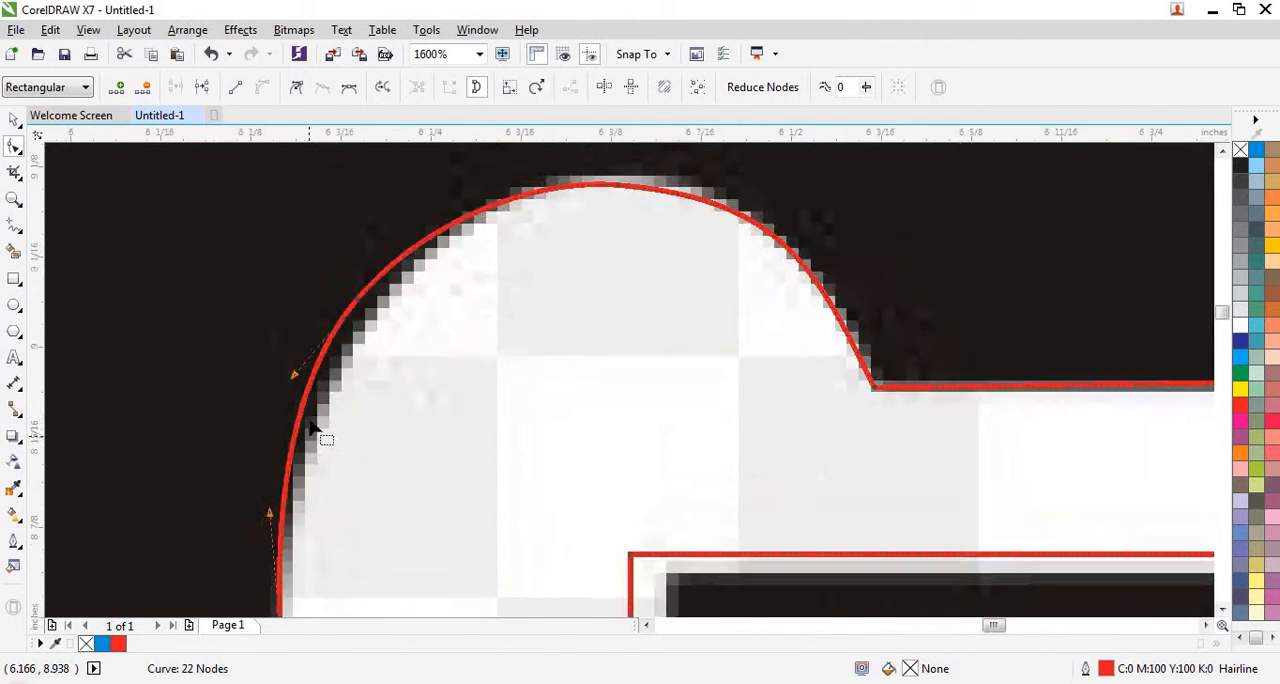
pyautogui.scroll(-1, 305, 368)
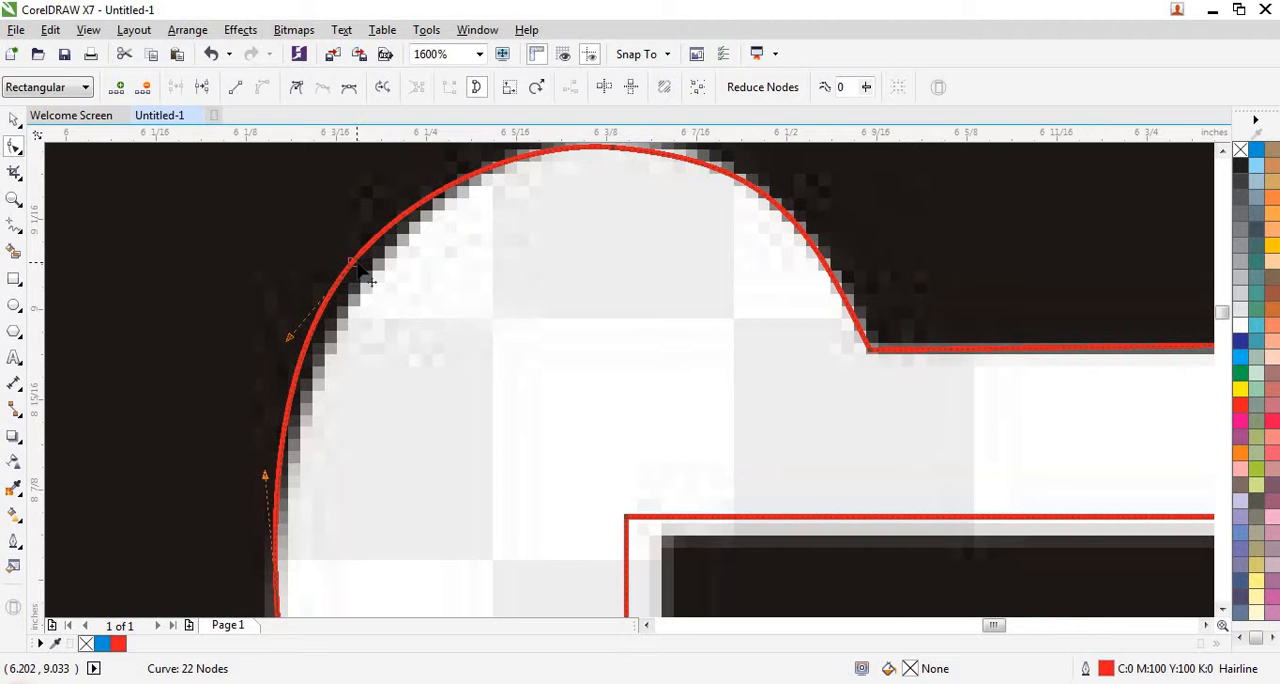
pyautogui.moveTo(354, 265); pyautogui.dragTo(380, 268)
pyautogui.scroll(-2, 400, 220)
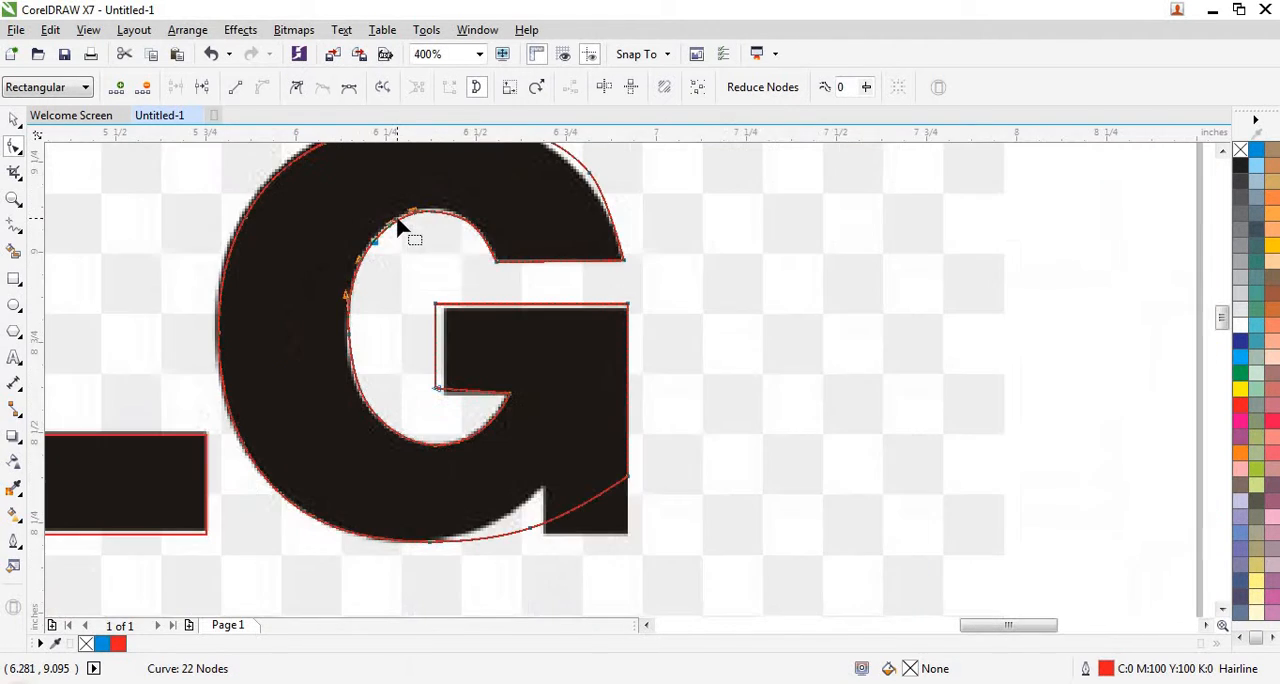
# - Move the lower-left corner node of the G's crossbar onto the traced lettering's corner
pyautogui.scroll(1, 392, 497)
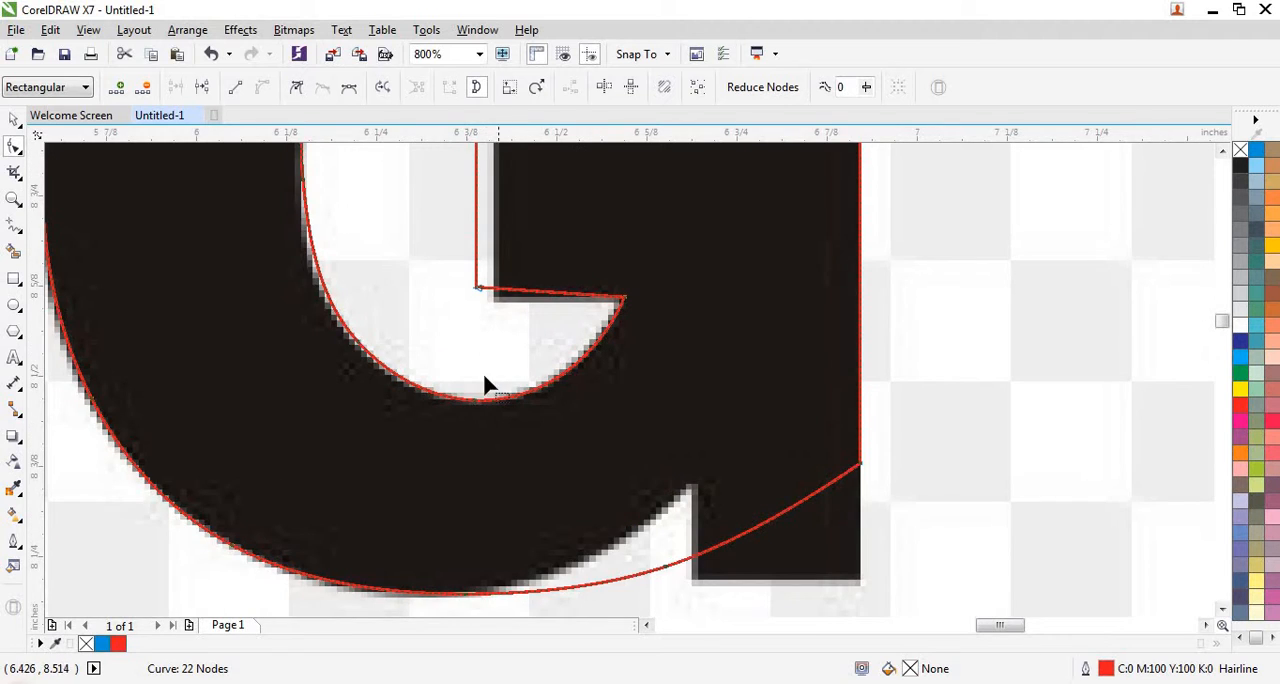
pyautogui.scroll(-1, 573, 318)
pyautogui.scroll(1, 573, 318)
pyautogui.scroll(2, 412, 368)
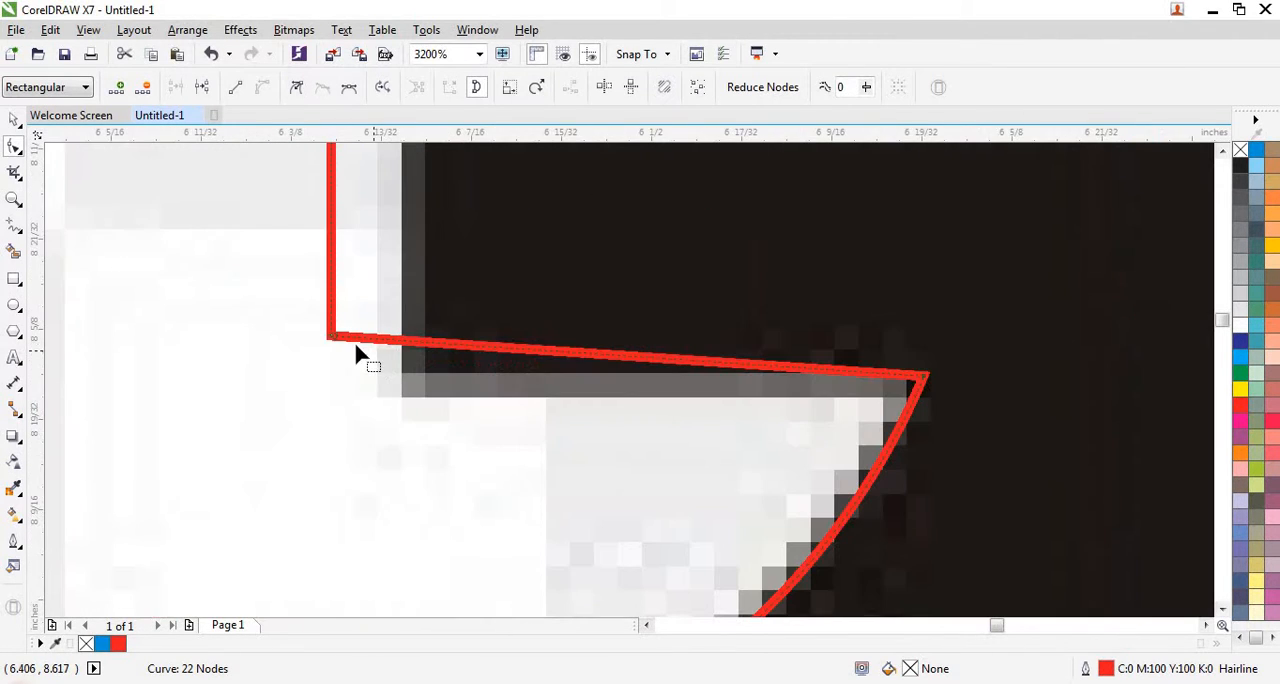
pyautogui.moveTo(331, 339); pyautogui.dragTo(399, 386)
pyautogui.scroll(-2, 329, 408)
pyautogui.scroll(1, 416, 200)
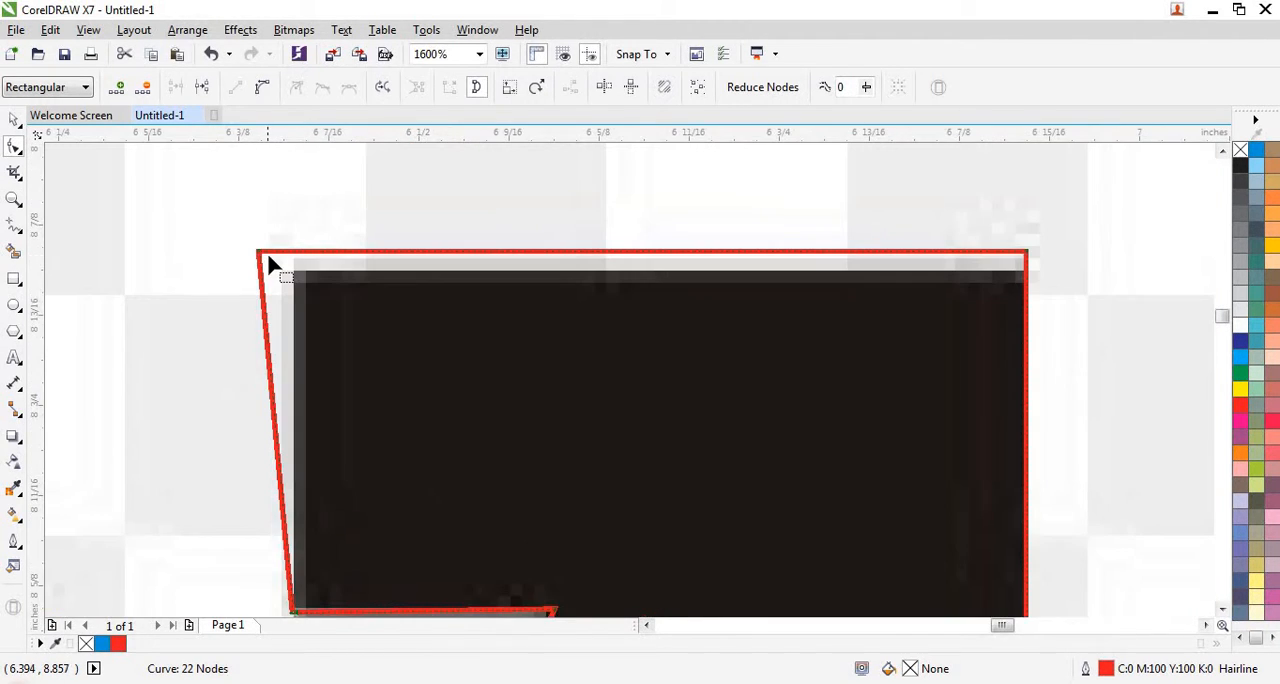
# - Move the two upper corner nodes of the G's crossbar onto the traced lettering's corners
pyautogui.scroll(1, 268, 258)
pyautogui.moveTo(251, 254); pyautogui.dragTo(322, 272)
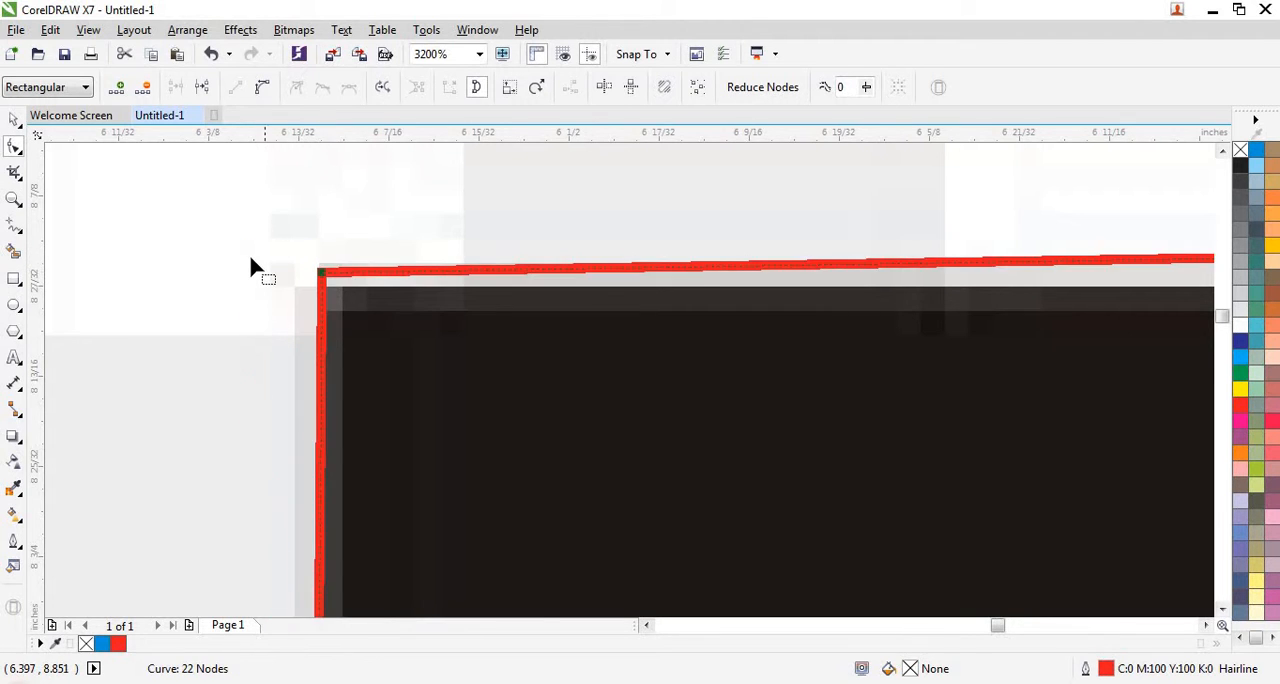
pyautogui.scroll(-2, 248, 252)
pyautogui.scroll(2, 640, 280)
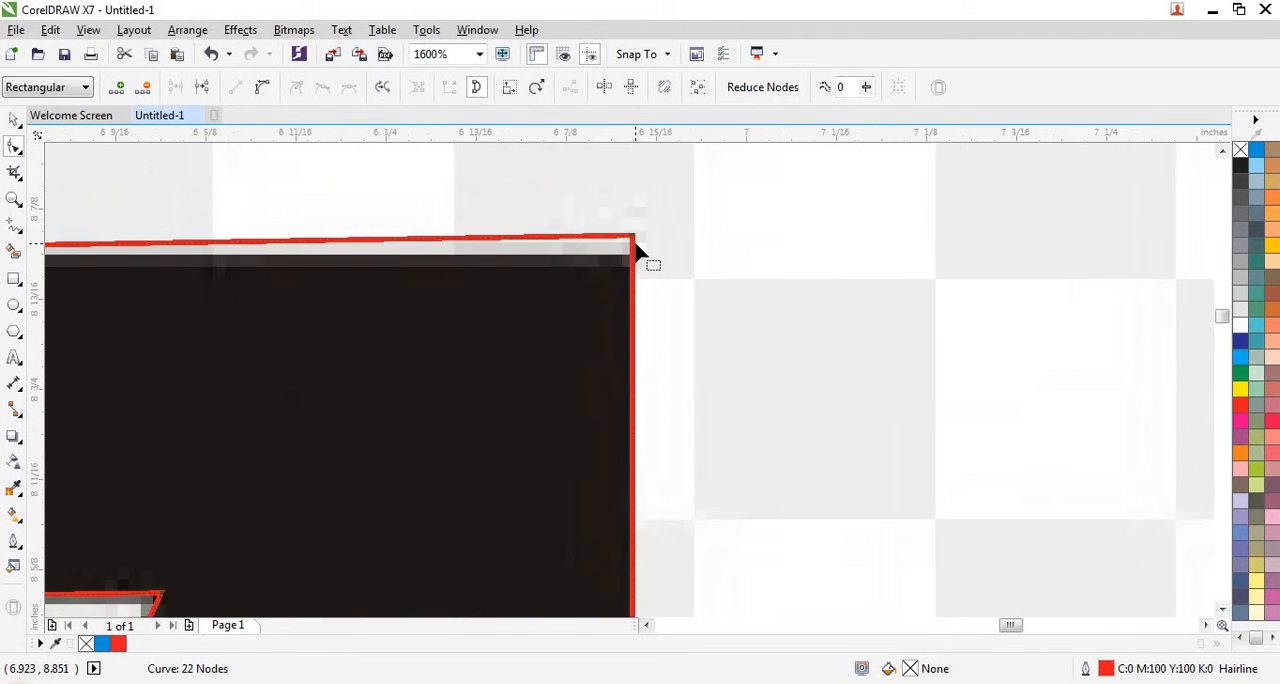
pyautogui.moveTo(634, 245)
pyautogui.mouseDown()
pyautogui.moveTo(634, 263)
pyautogui.moveTo(634, 250)
pyautogui.mouseUp()
pyautogui.scroll(-2, 636, 248)
pyautogui.scroll(-1, 634, 249)
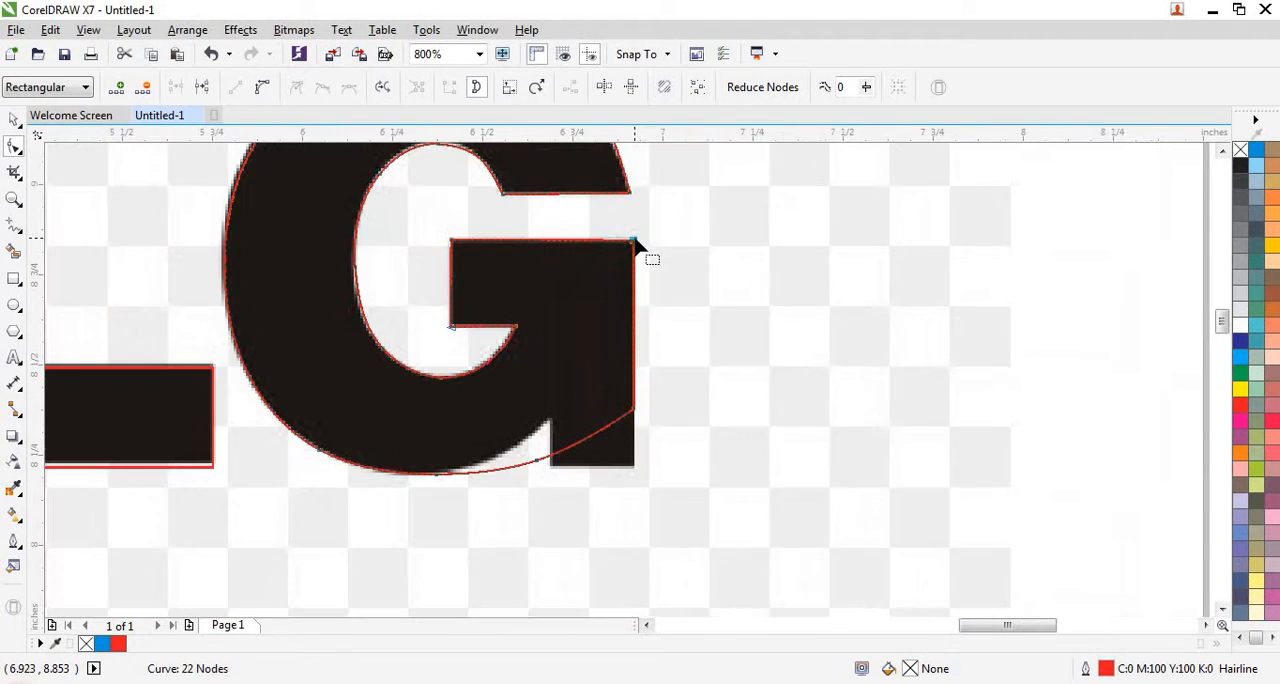
# - Move the node at the lower end of the G's right edge straight up along that edge
pyautogui.scroll(1, 634, 434)
pyautogui.scroll(1, 505, 465)
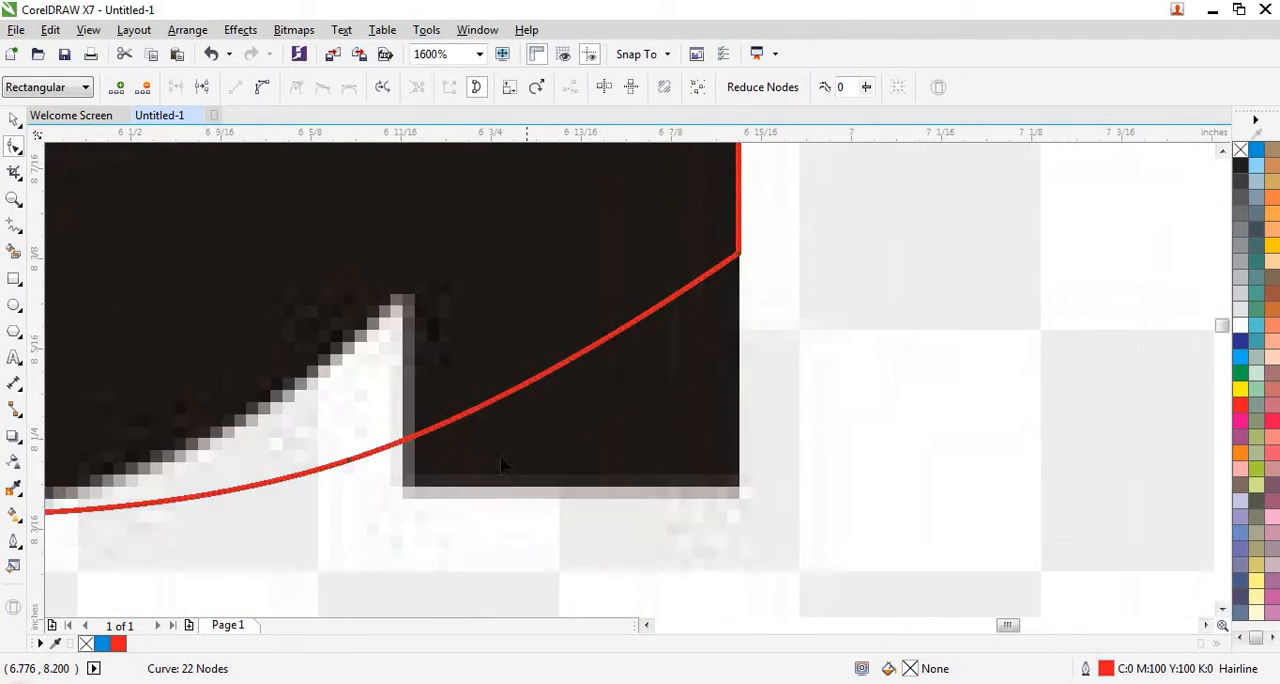
pyautogui.scroll(-2, 482, 433)
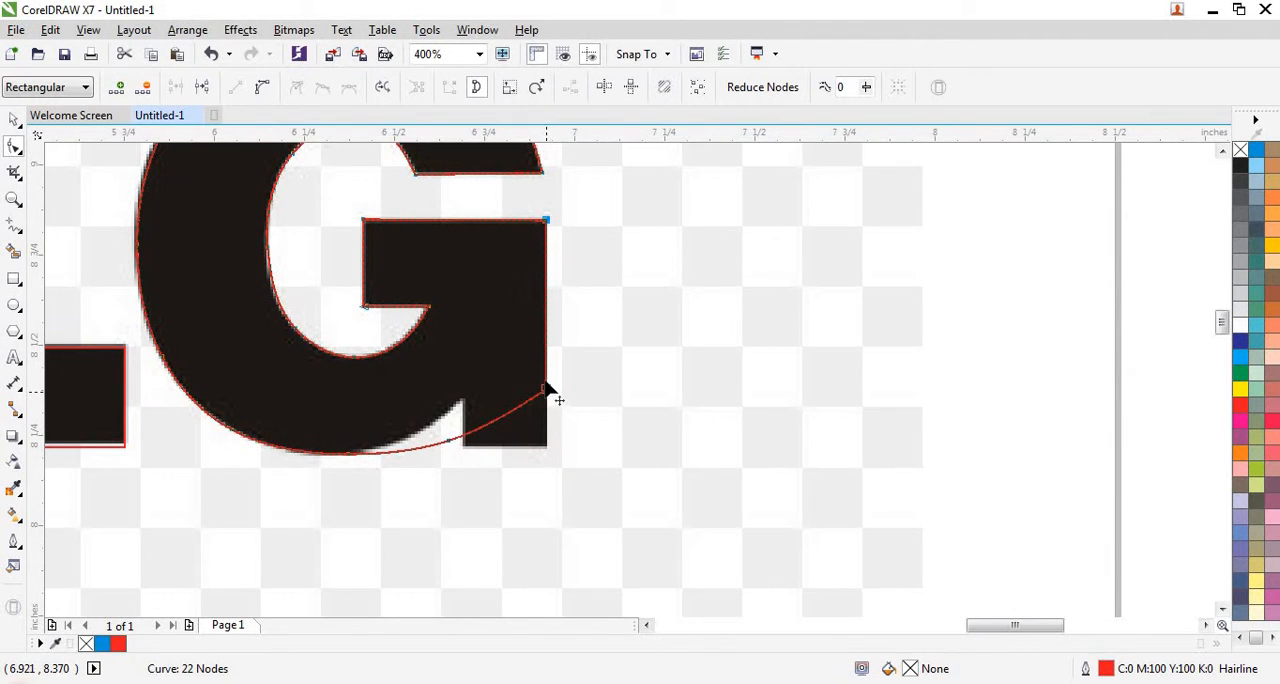
pyautogui.moveTo(547, 391); pyautogui.dragTo(547, 343)
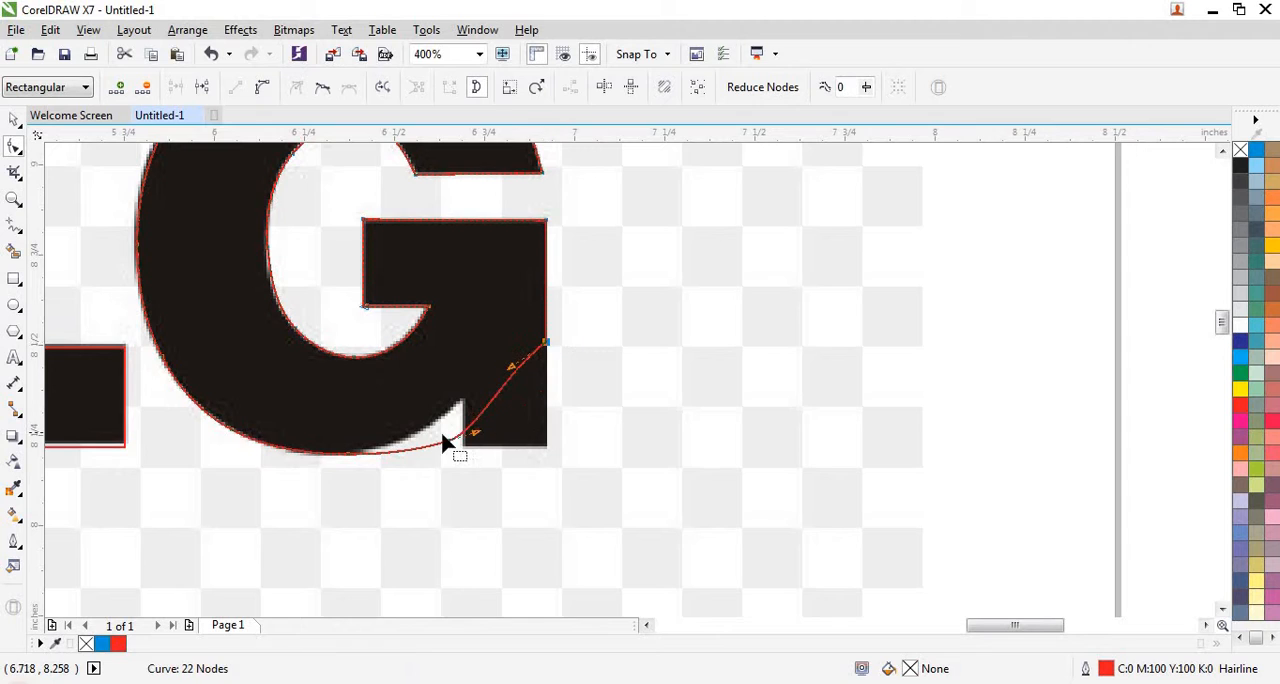
# - Delete the node on the G's lower outer curve beside the notch of the traced spur
pyautogui.scroll(1, 443, 431)
pyautogui.moveTo(437, 421); pyautogui.dragTo(485, 471)
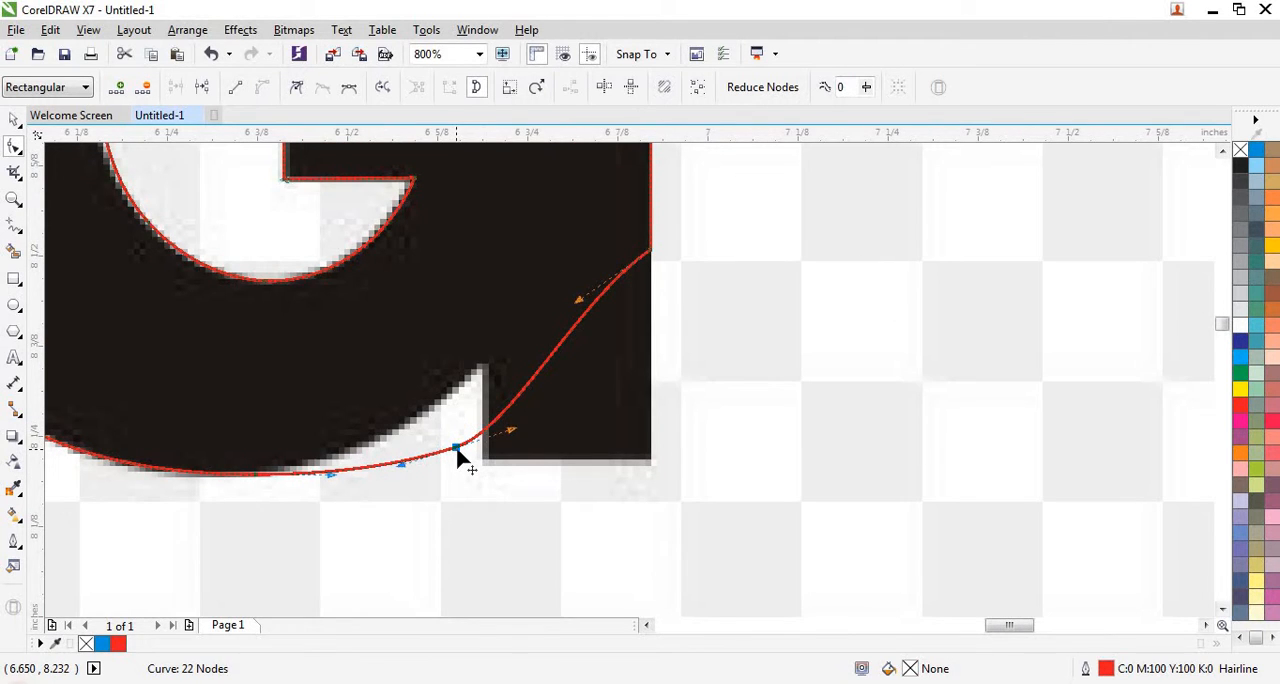
pyautogui.press('Delete')
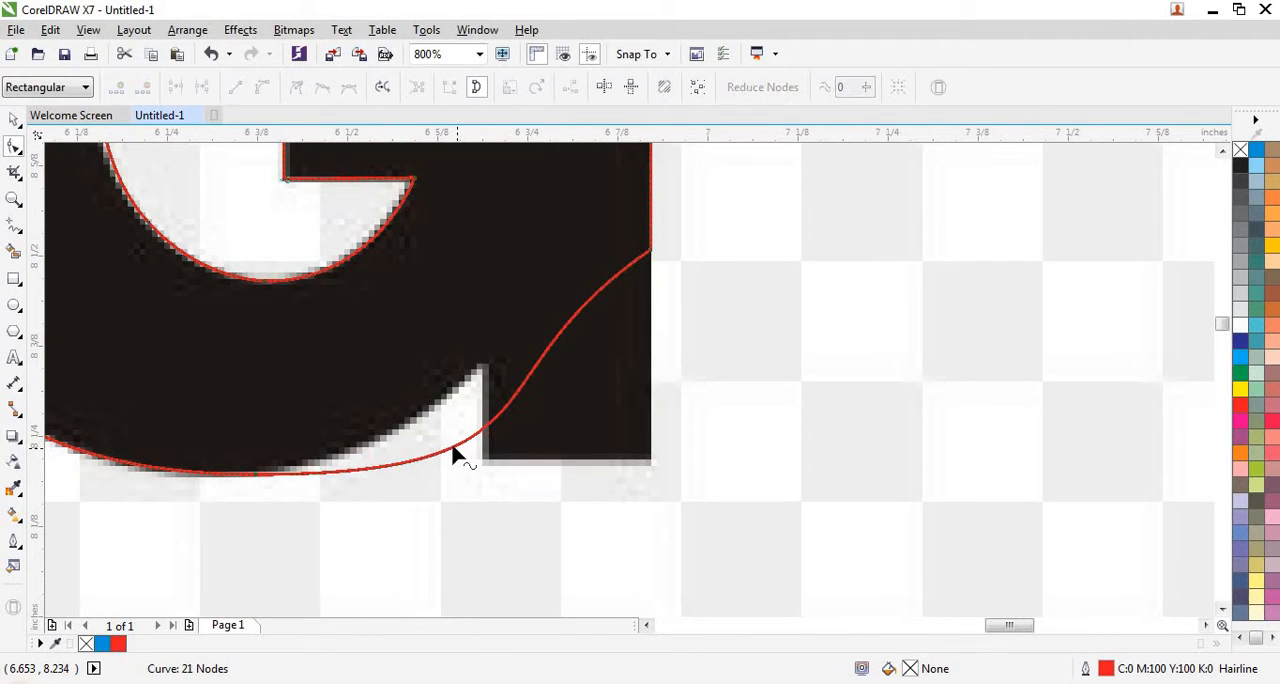
pyautogui.scroll(1, 455, 450)
pyautogui.scroll(-1, 488, 455)
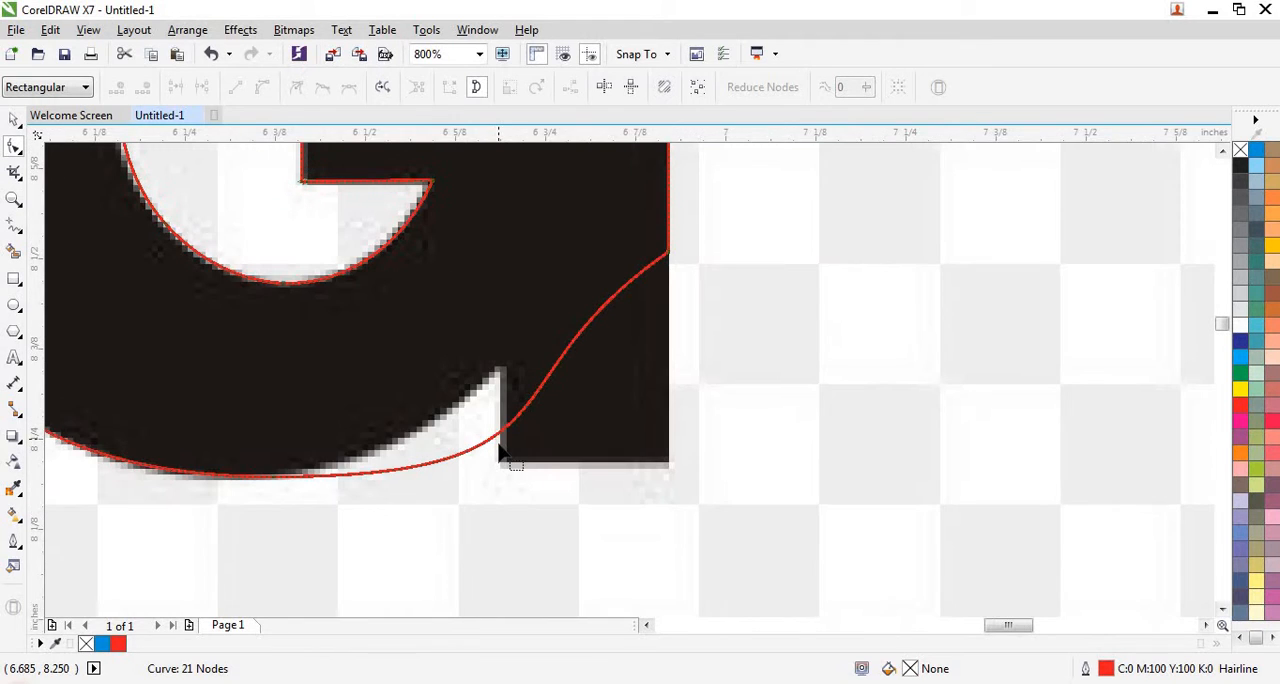
# - Pull the G's lower outer curve up to the spur's notch corner, anchor it there with a new node, and delete the node at the bottom of the curve
pyautogui.moveTo(503, 437); pyautogui.dragTo(503, 367)
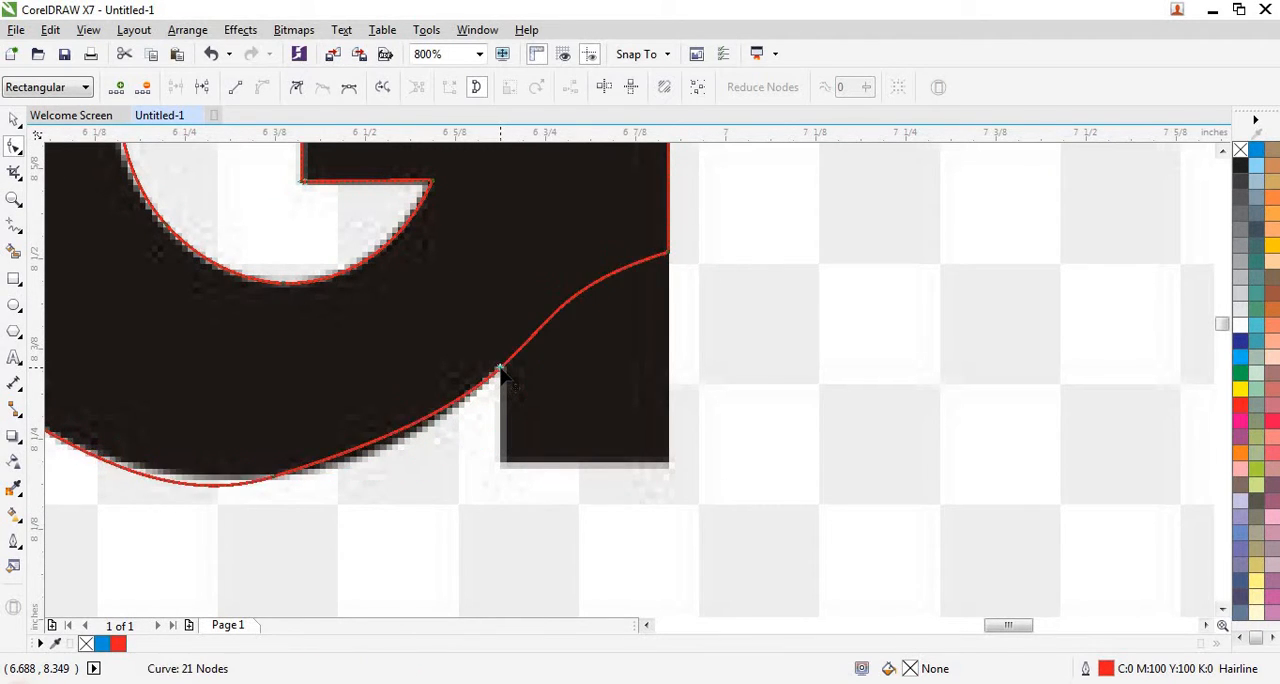
pyautogui.doubleClick(503, 367)
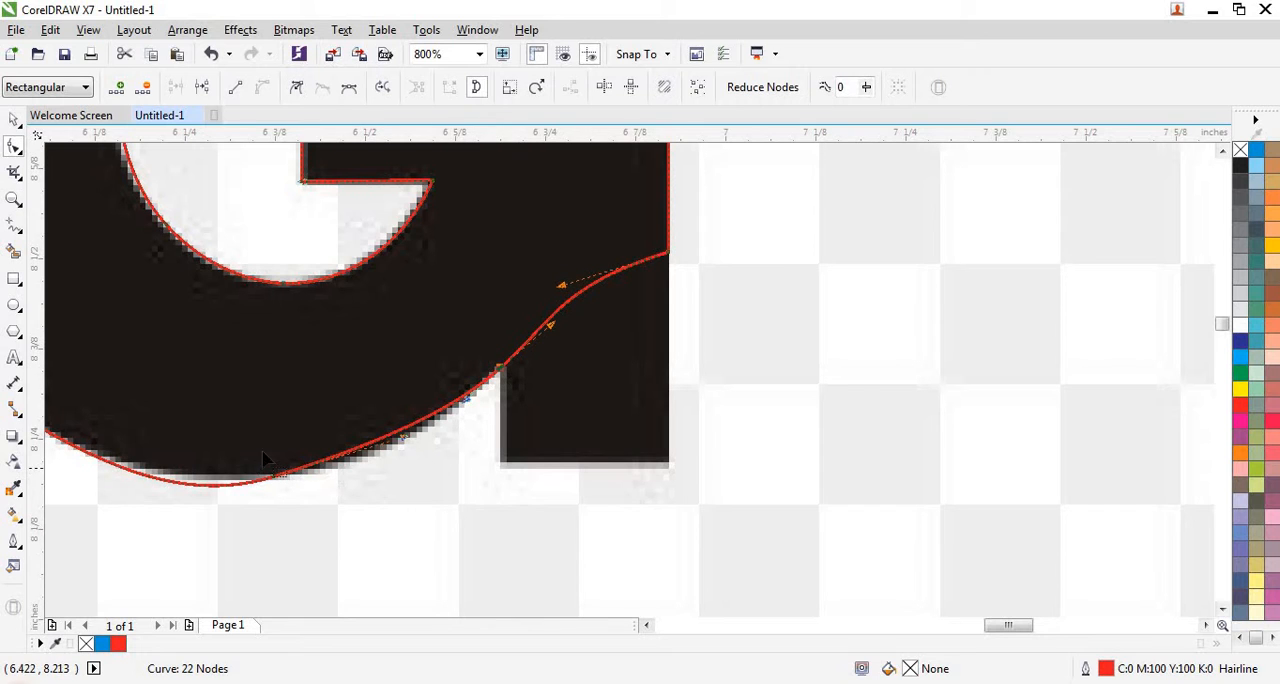
pyautogui.moveTo(312, 419); pyautogui.dragTo(220, 518)
pyautogui.press('Delete')
pyautogui.scroll(-1, 460, 472)
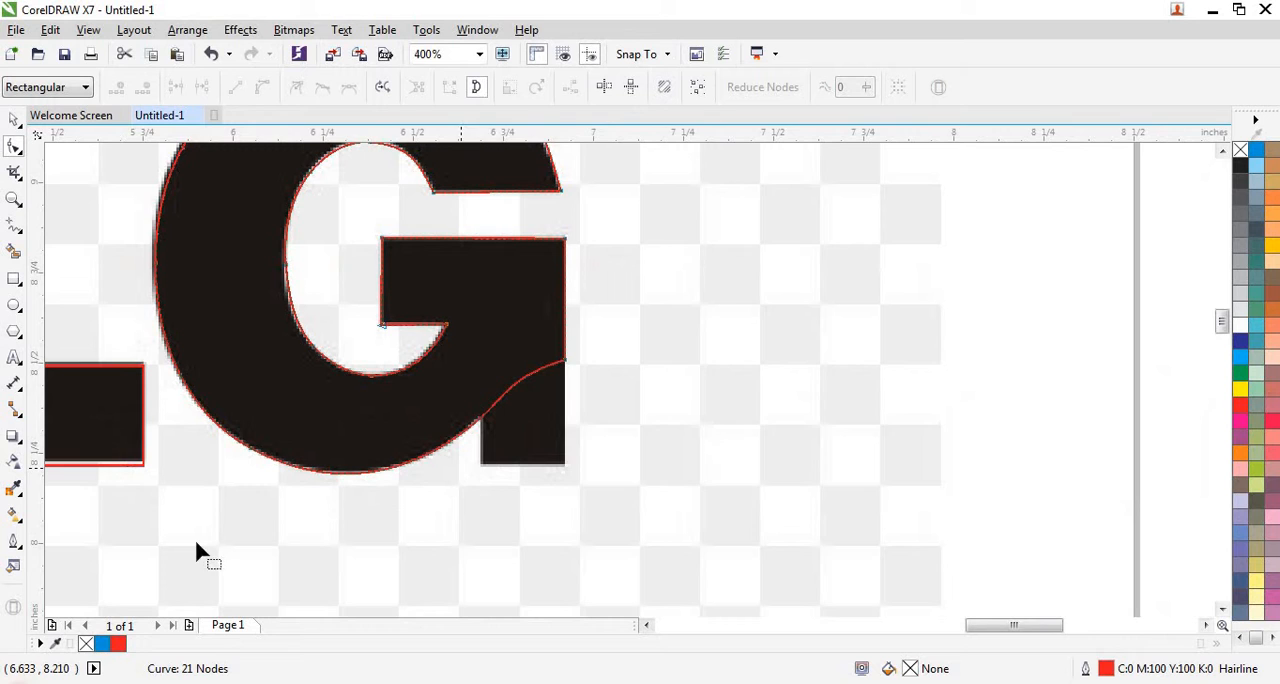
pyautogui.scroll(-1, 251, 435)
# - Move the top node of the G's outer curve up onto the traced lettering's upper edge
pyautogui.scroll(1, 323, 297)
pyautogui.scroll(1, 441, 287)
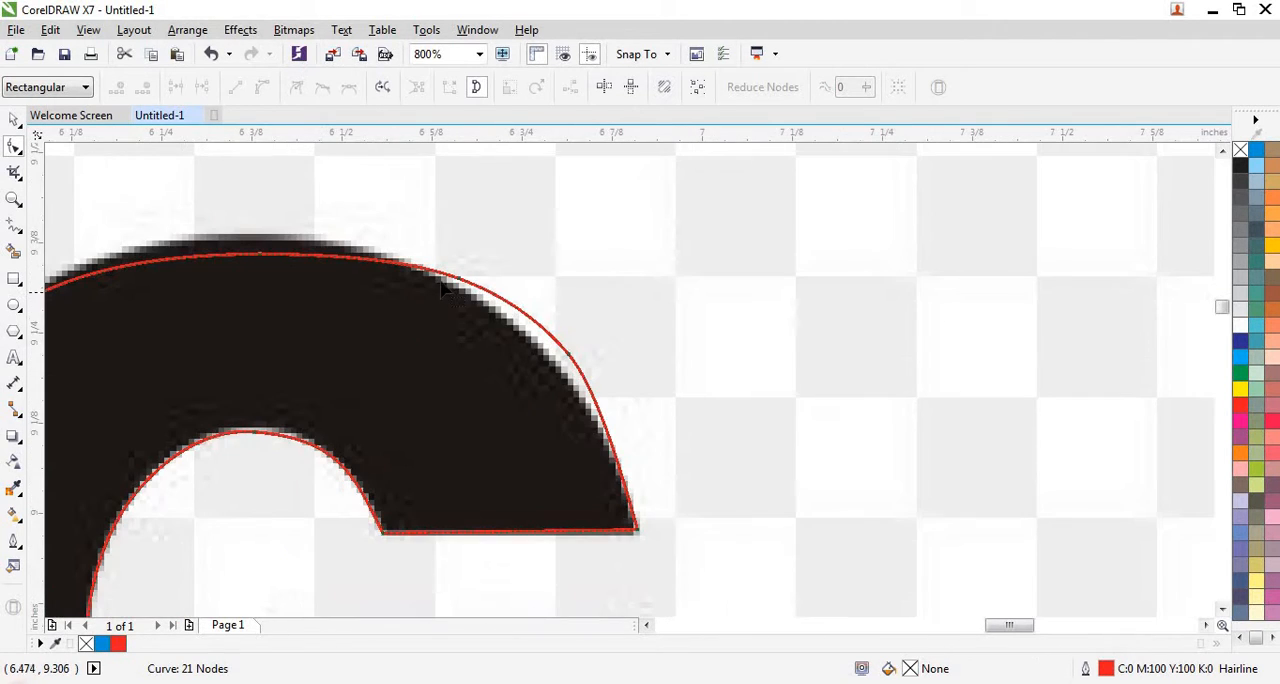
pyautogui.moveTo(362, 188); pyautogui.dragTo(252, 236)
pyautogui.scroll(-1, 365, 233)
pyautogui.scroll(2, 195, 220)
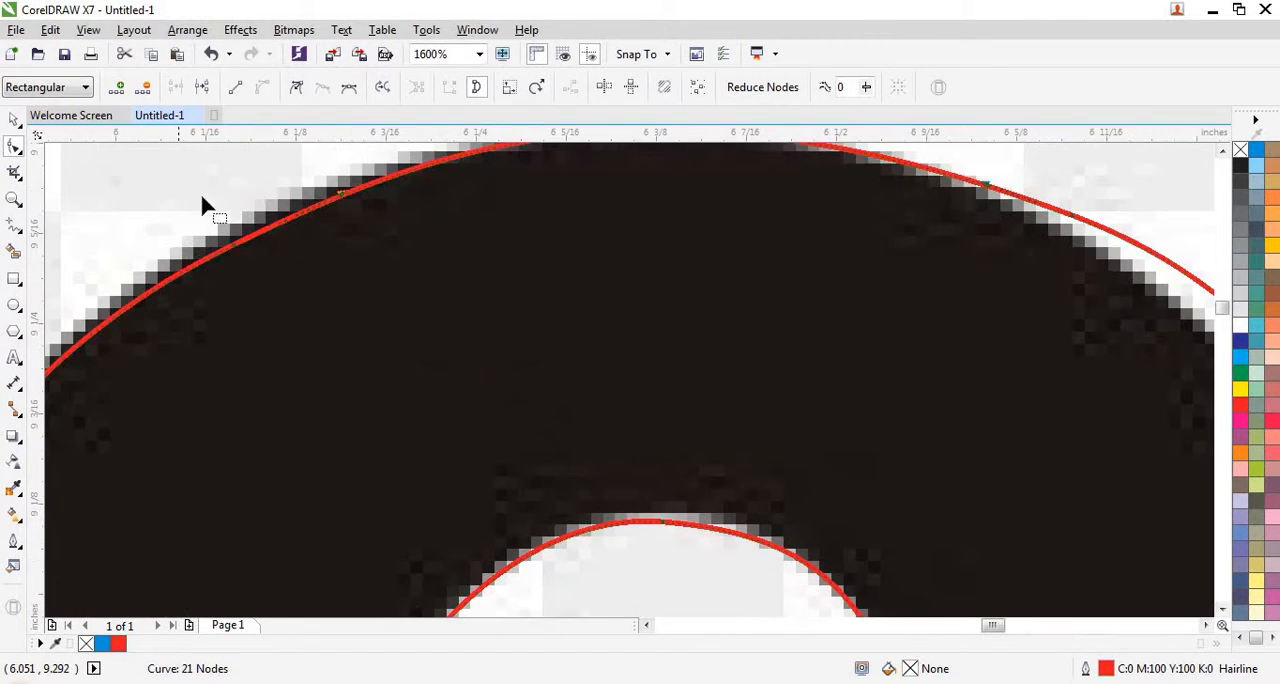
# - Delete the node on the G's outer curve just left of its top
pyautogui.moveTo(367, 167); pyautogui.dragTo(147, 324)
pyautogui.press('Delete')
pyautogui.scroll(-2, 345, 297)
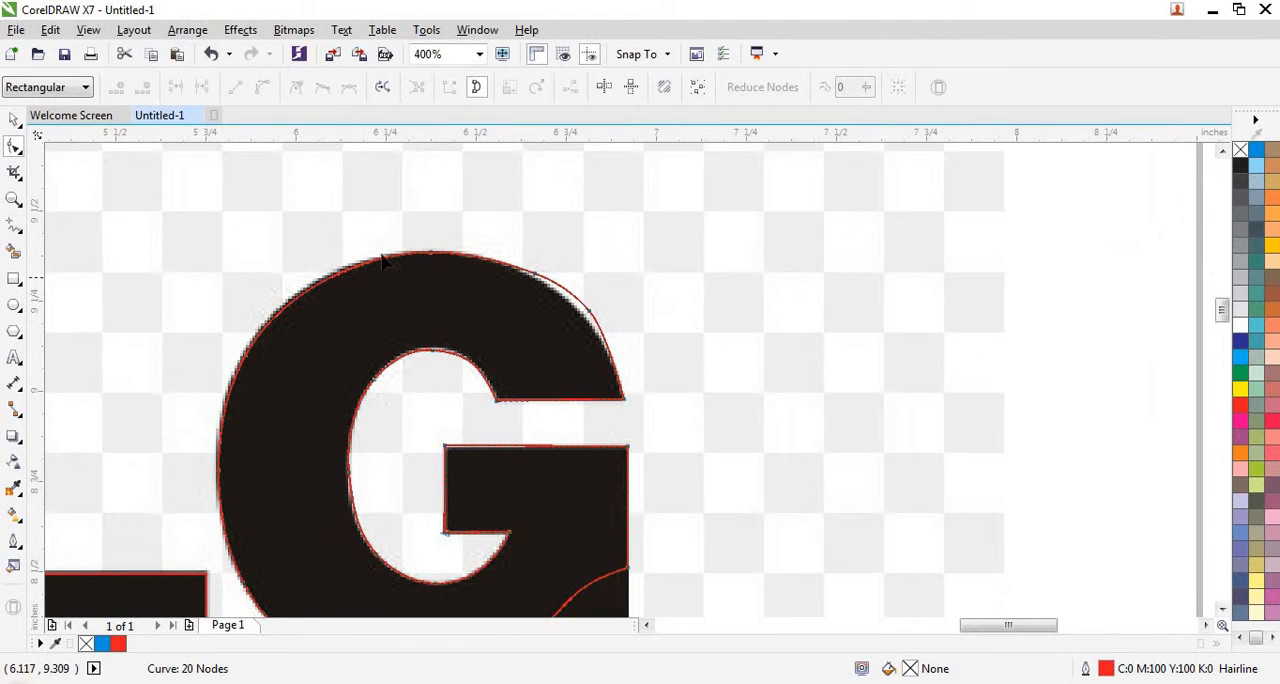
# - Try to bend the G's upper-left outer curve outward with the control handle of its lower node
pyautogui.scroll(1, 383, 260)
pyautogui.moveTo(498, 212); pyautogui.dragTo(315, 308)
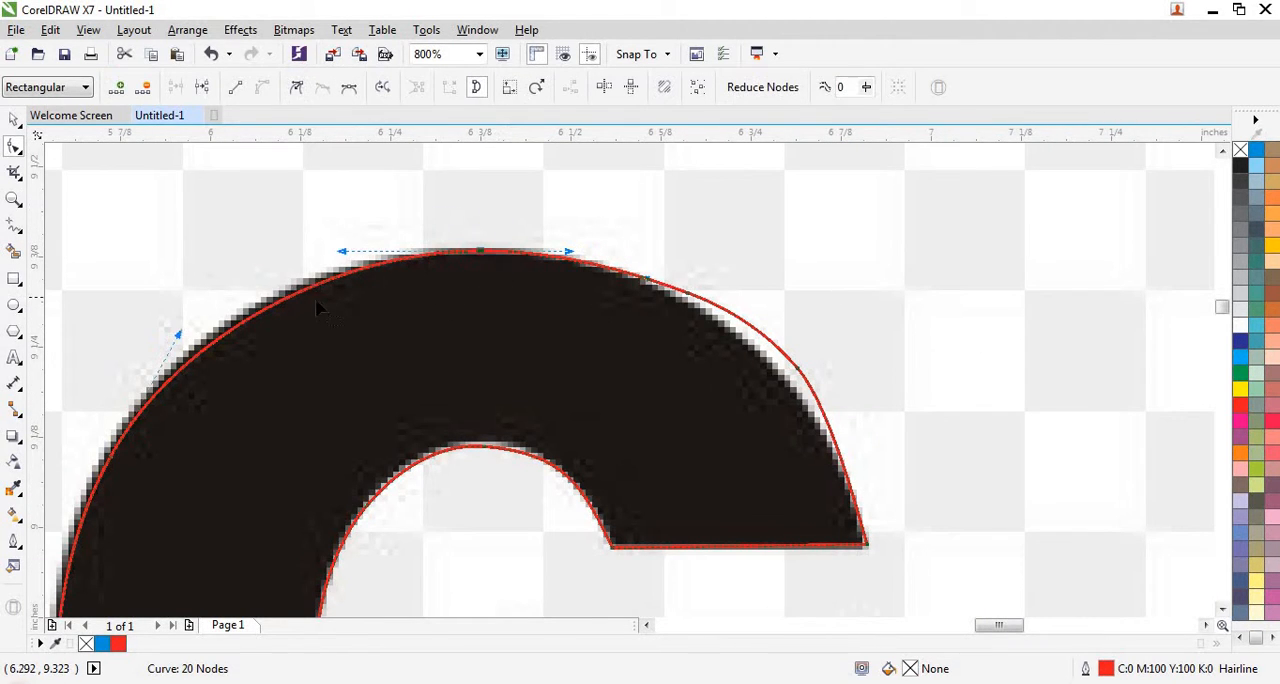
pyautogui.moveTo(180, 334); pyautogui.dragTo(163, 322)
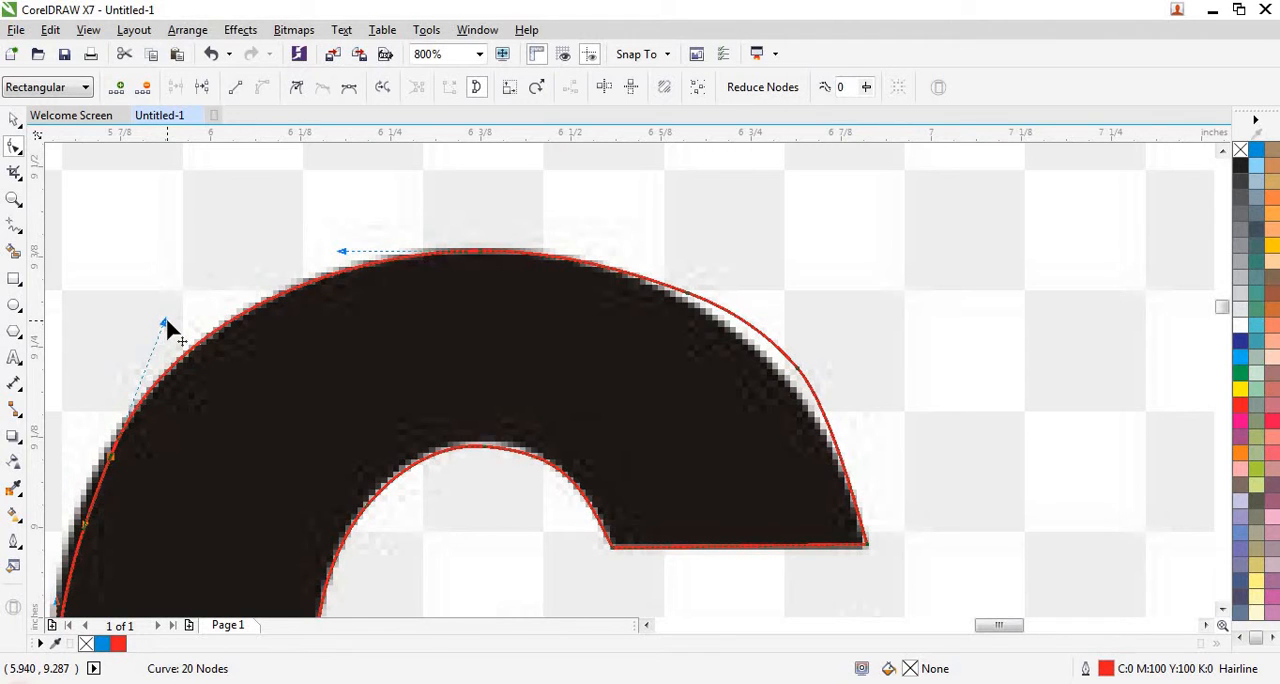
pyautogui.hotkey('ctrl', 'z')
# - Move the node on the G's upper-left outer curve outward onto the traced lettering's edge
pyautogui.scroll(-1, 395, 270)
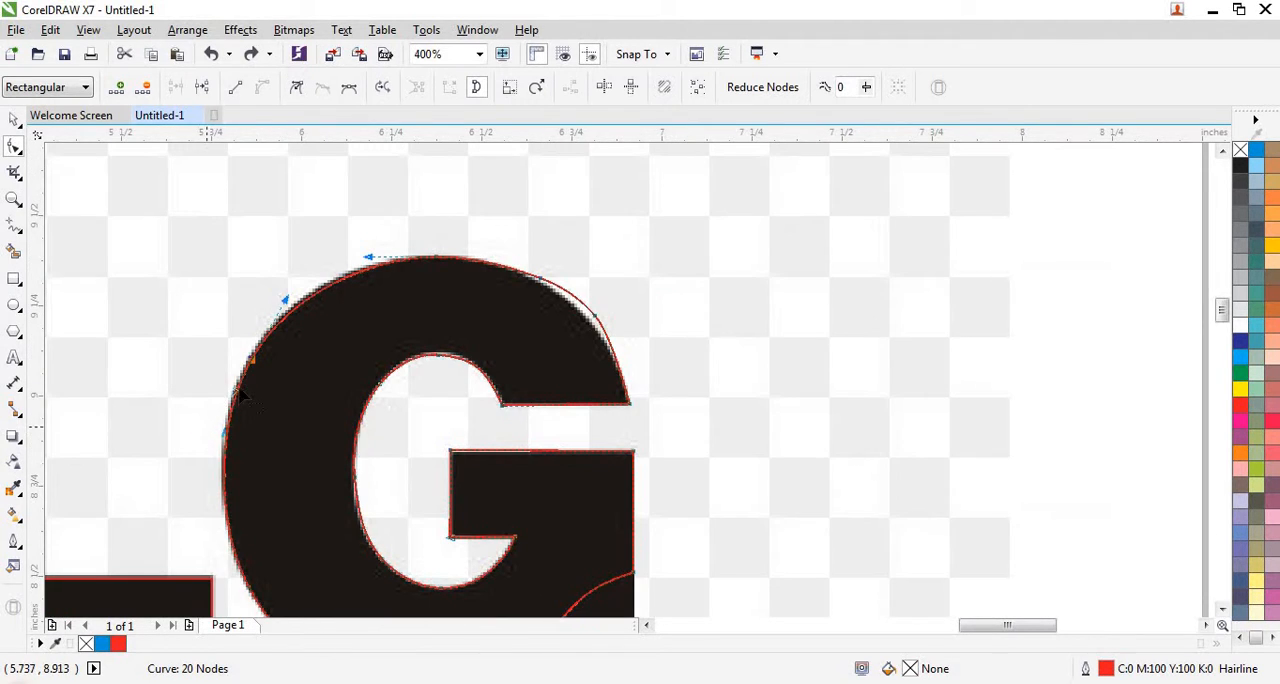
pyautogui.scroll(1, 268, 247)
pyautogui.scroll(2, 279, 277)
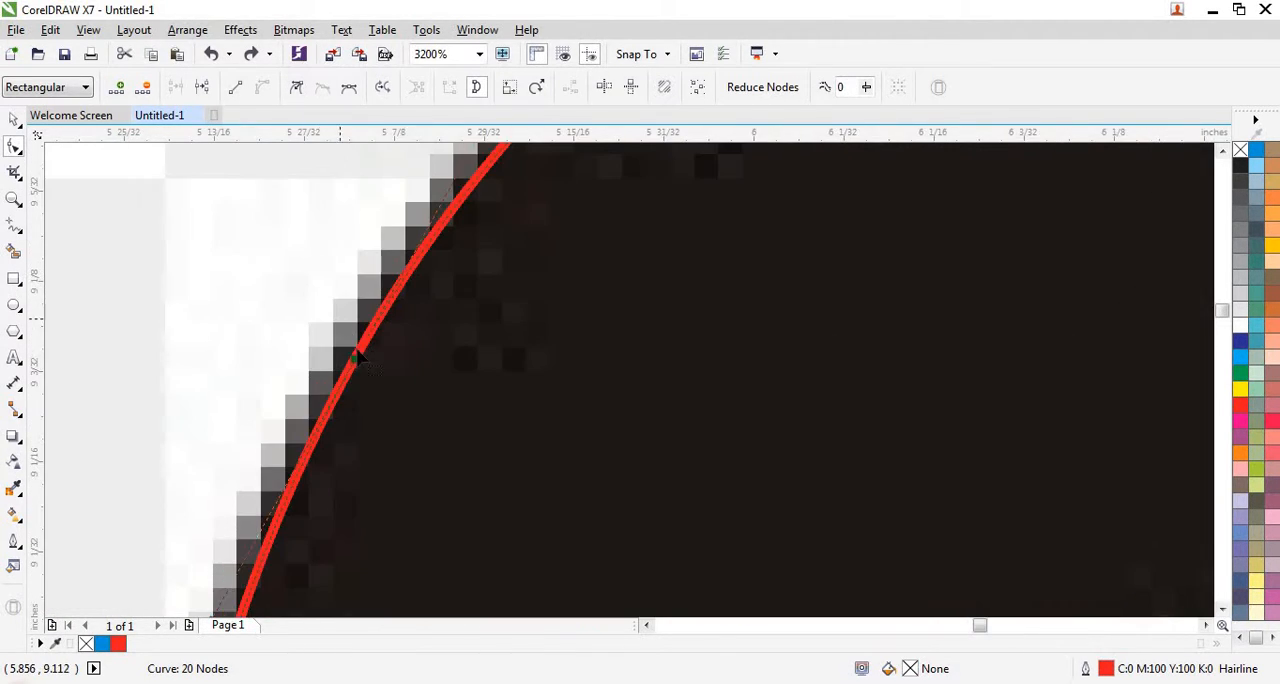
pyautogui.moveTo(360, 370); pyautogui.dragTo(334, 352)
pyautogui.scroll(-1, 289, 351)
pyautogui.scroll(-2, 289, 351)
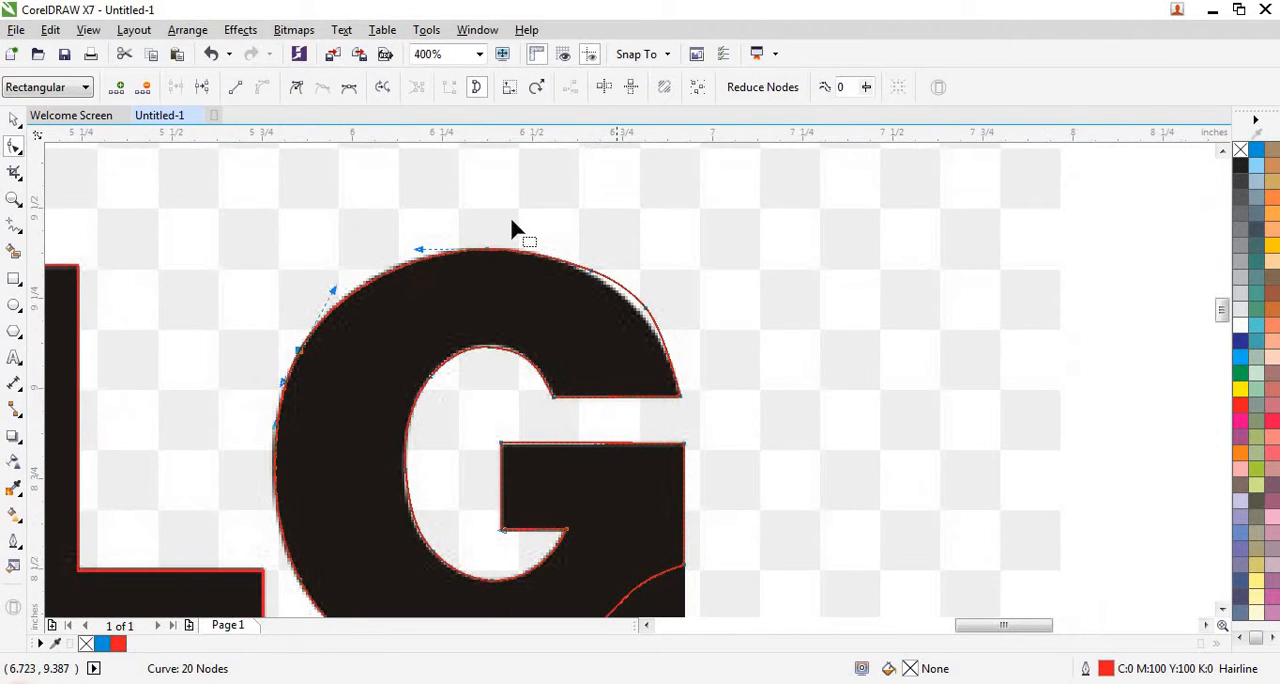
# - Raise the left control handle of the G's top node so the upper-left curve follows the traced edge
pyautogui.scroll(1, 511, 224)
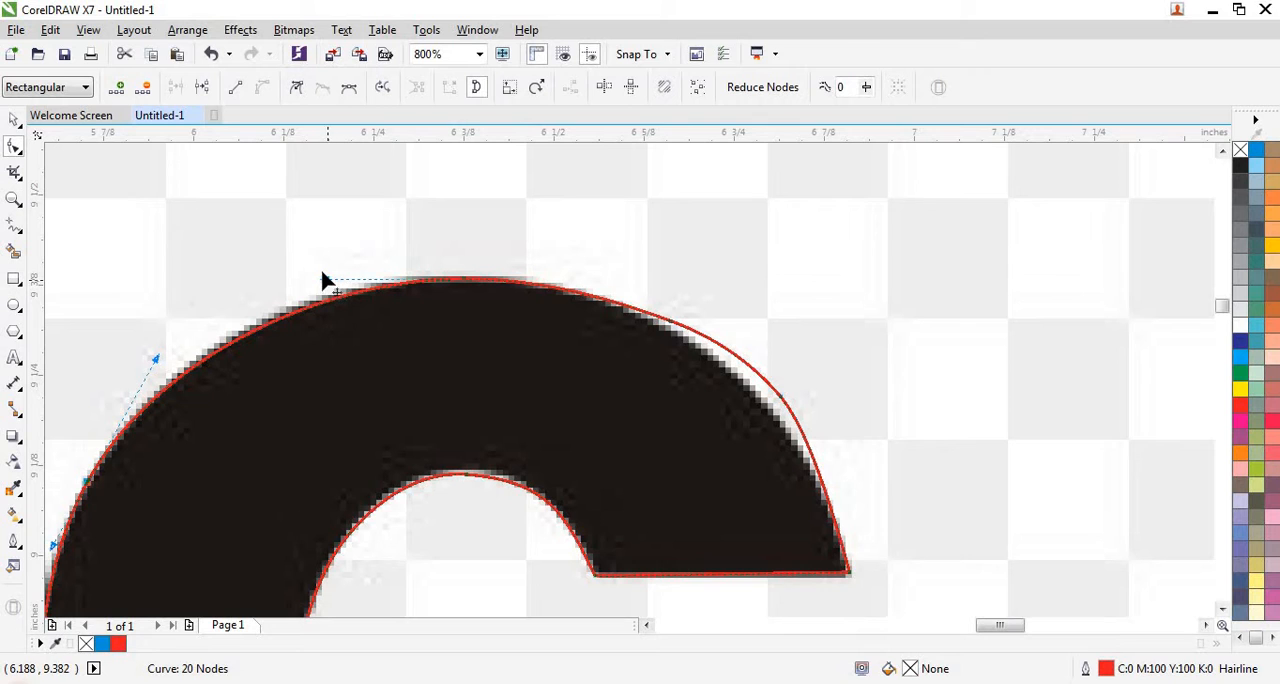
pyautogui.moveTo(324, 280); pyautogui.dragTo(317, 269)
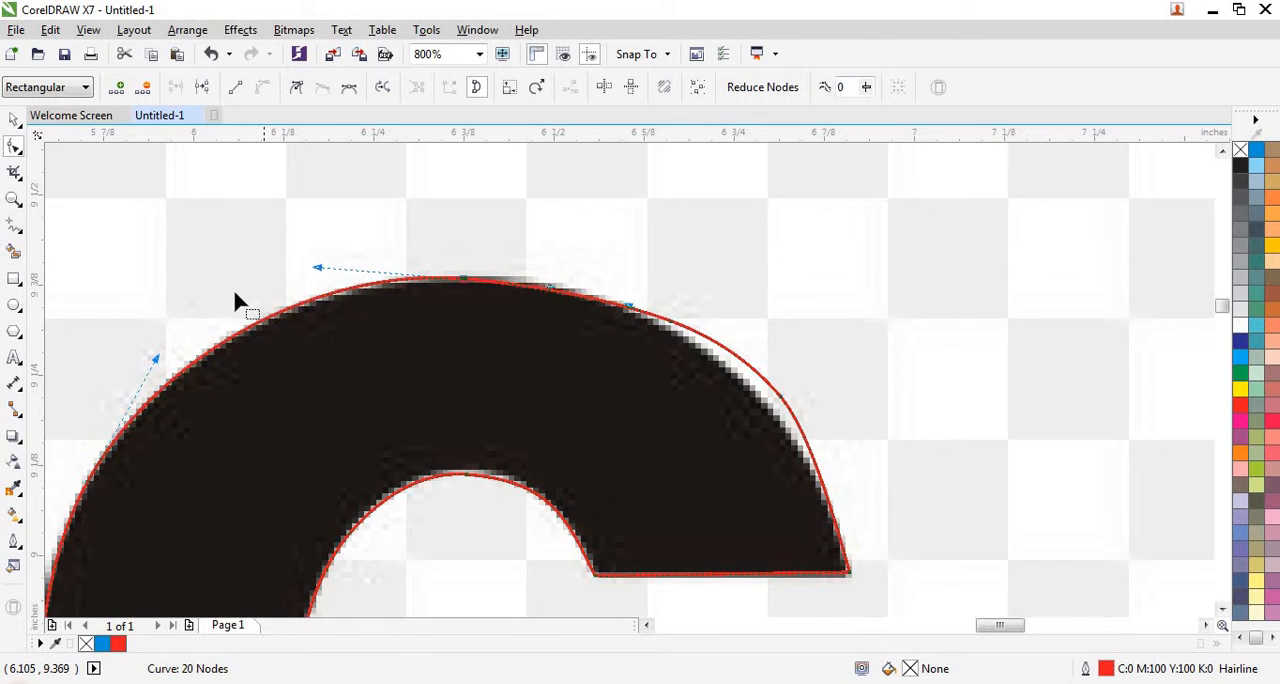
pyautogui.scroll(-1, 232, 286)
# - Add a node on the G's outer curve close to the left of its top node
pyautogui.scroll(2, 318, 290)
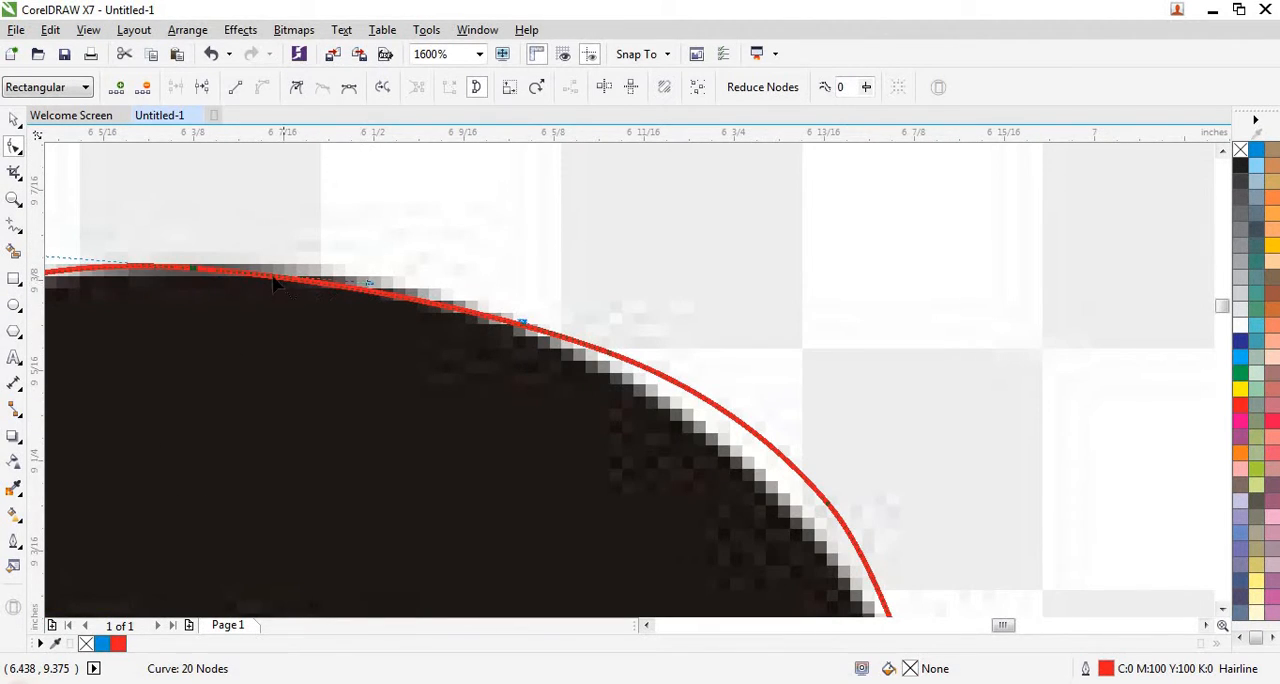
pyautogui.doubleClick(130, 268)
pyautogui.scroll(-3, 298, 283)
pyautogui.scroll(1, 475, 298)
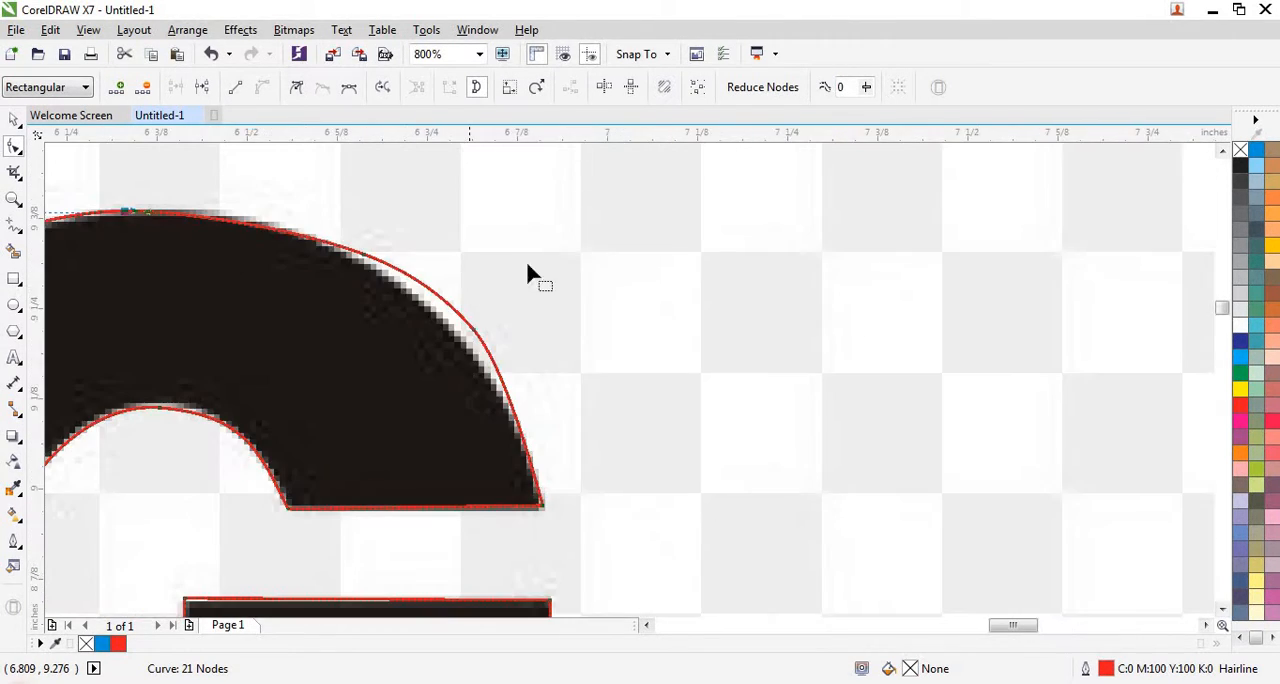
# - Delete the node on the G's upper-right shoulder and pull that curve inward onto the traced edge
pyautogui.moveTo(530, 260); pyautogui.dragTo(414, 357)
pyautogui.doubleClick(467, 326)
pyautogui.scroll(1, 466, 323)
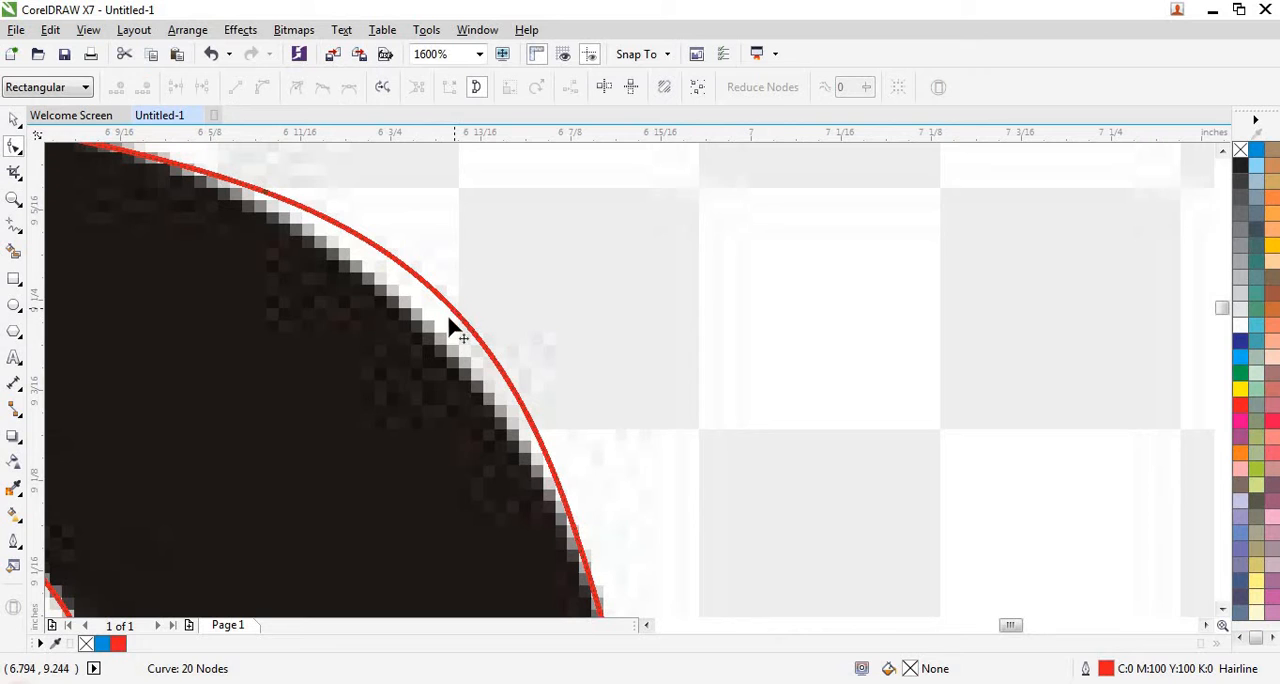
pyautogui.moveTo(449, 320); pyautogui.dragTo(462, 357)
pyautogui.scroll(-2, 592, 322)
pyautogui.scroll(1, 600, 340)
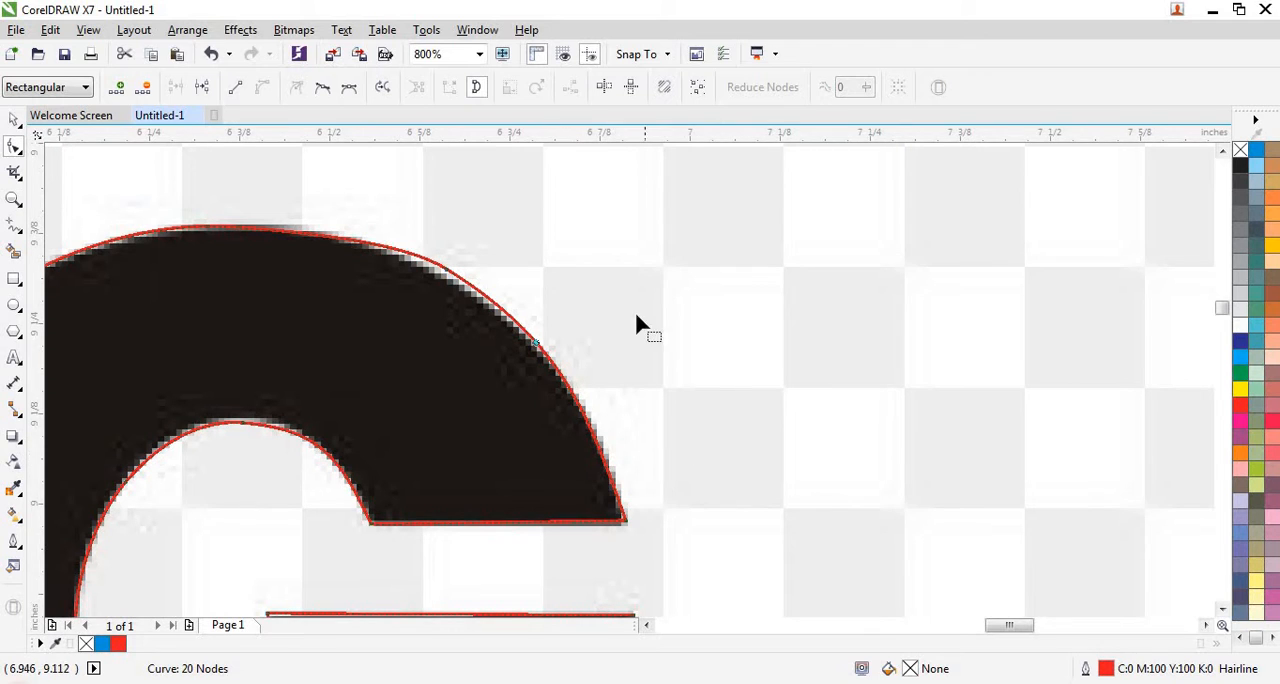
# - Add a node on the G's upper-left outer curve, a short distance before the two top nodes
pyautogui.moveTo(600, 333); pyautogui.dragTo(493, 398)
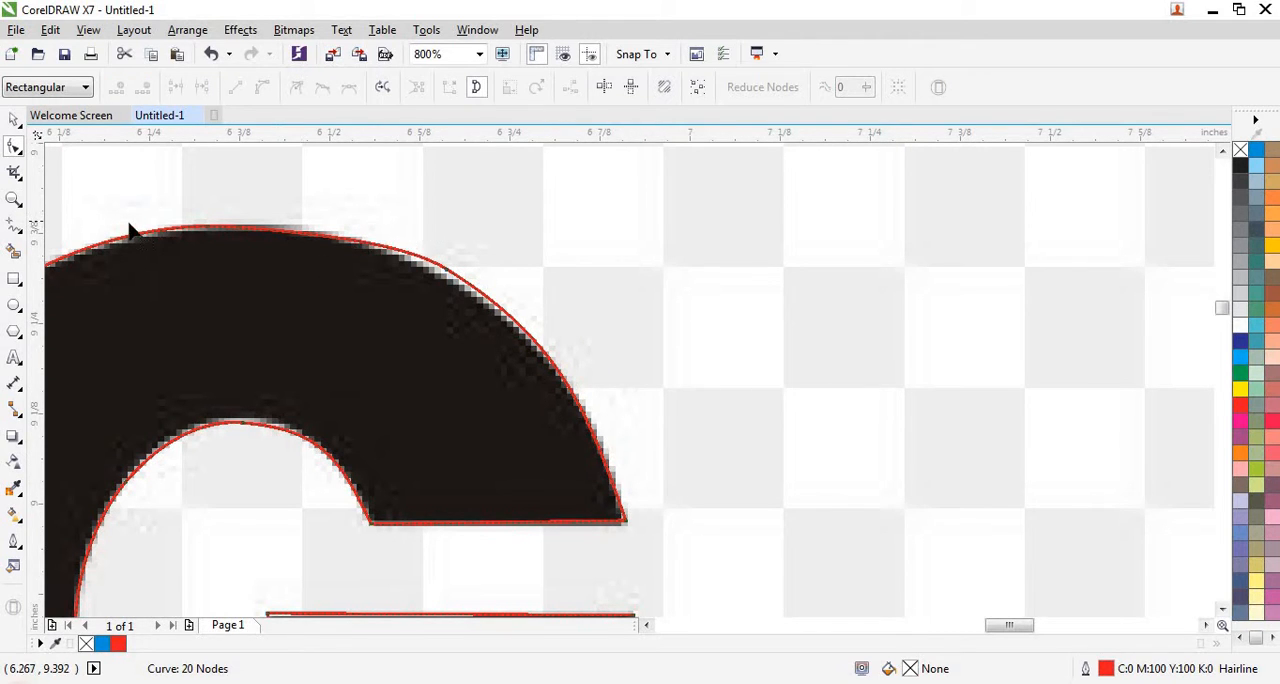
pyautogui.scroll(1, 132, 236)
pyautogui.scroll(-1, 322, 218)
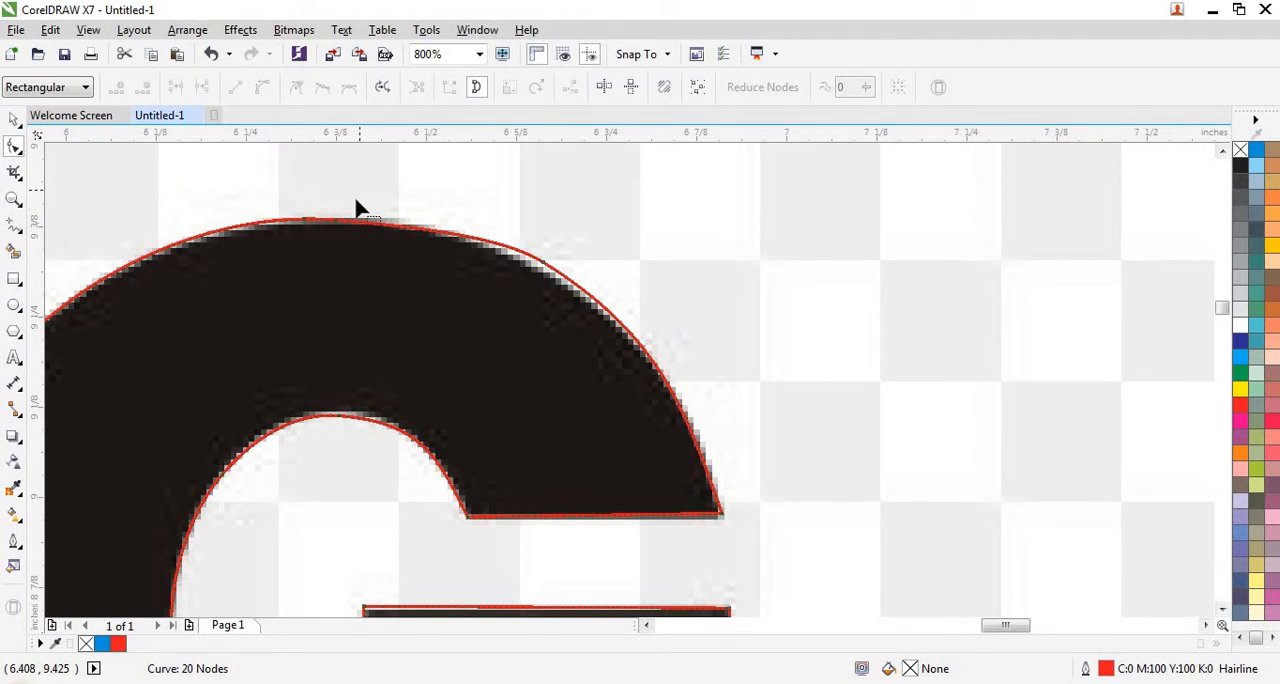
pyautogui.moveTo(345, 212); pyautogui.dragTo(303, 262)
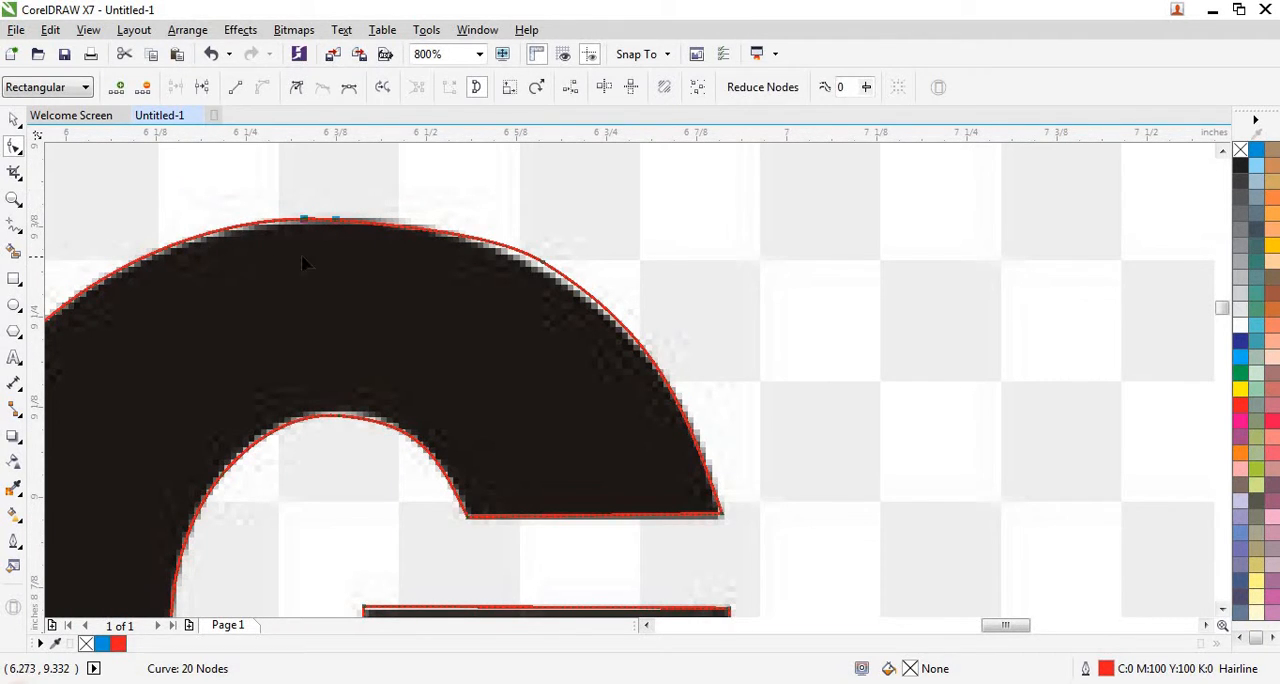
pyautogui.click(197, 247)
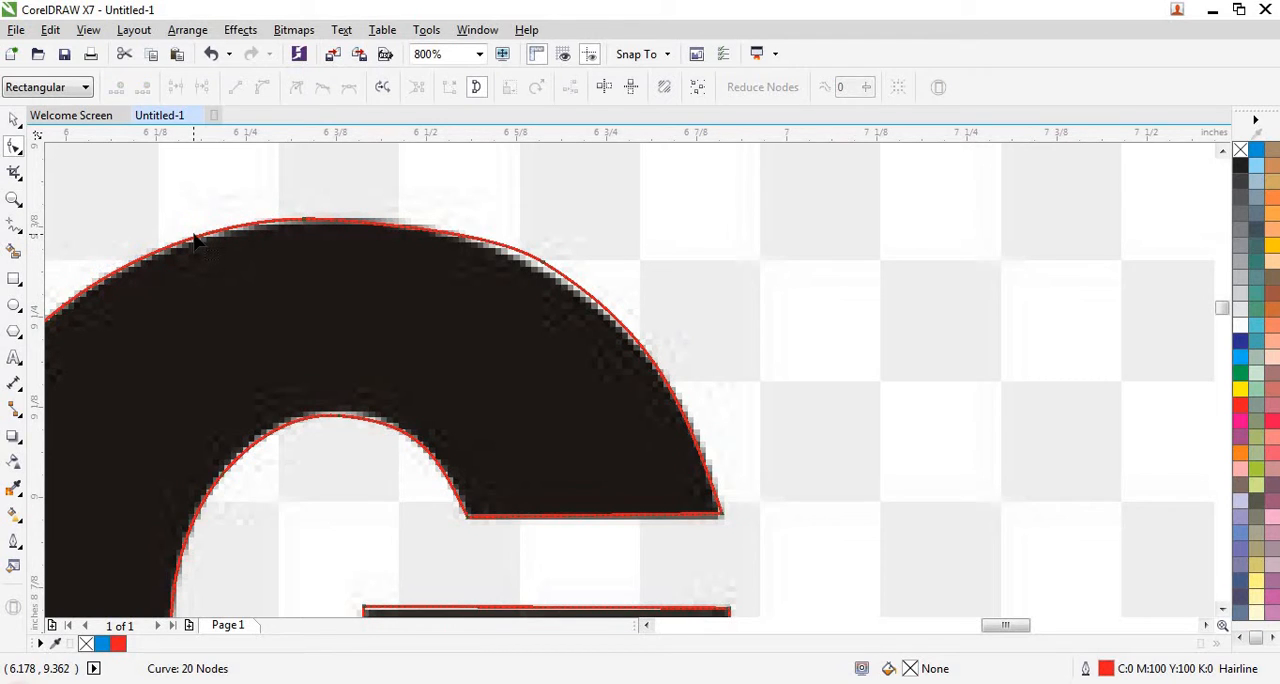
pyautogui.doubleClick(197, 247)
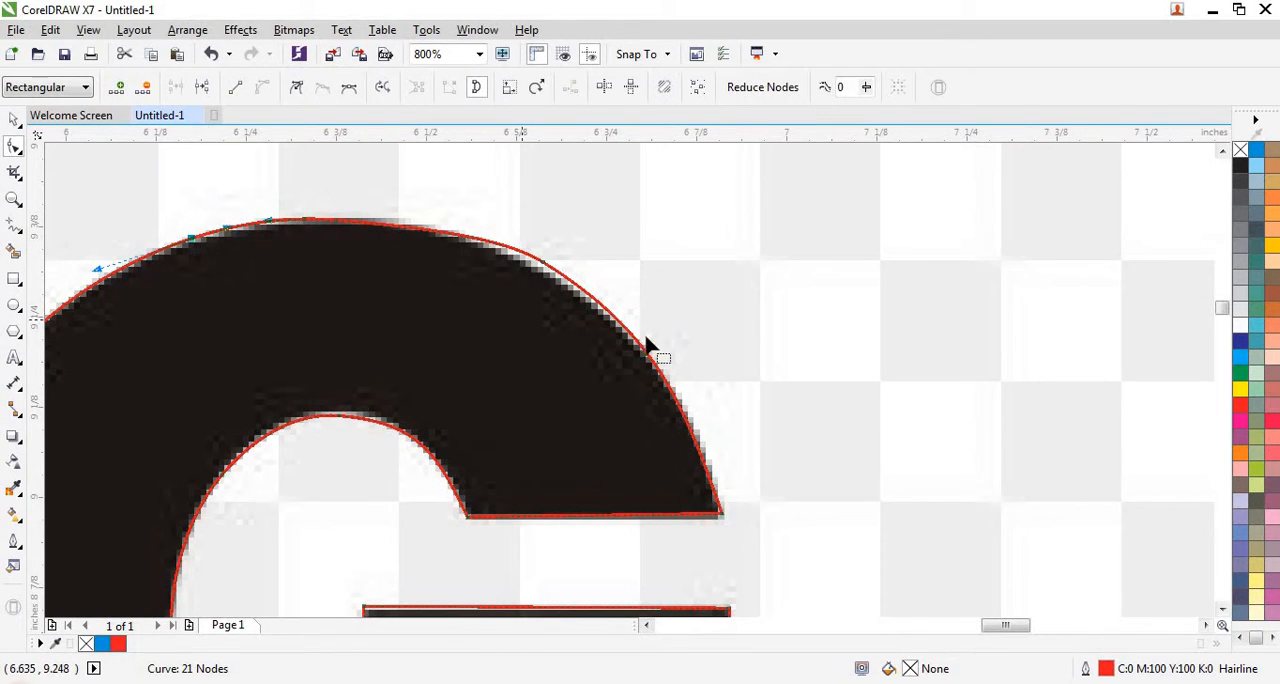
# - Delete the two neighbouring nodes at the very top of the G's outer curve
pyautogui.moveTo(433, 222); pyautogui.dragTo(243, 270)
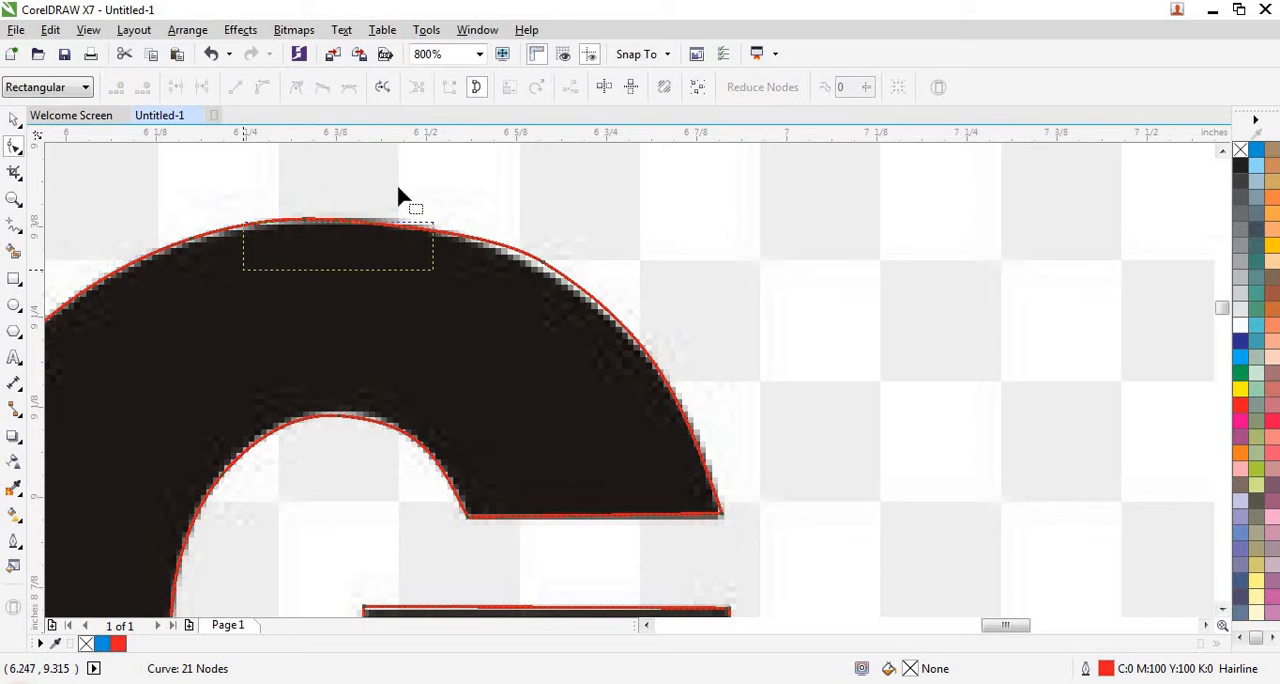
pyautogui.moveTo(440, 178); pyautogui.dragTo(295, 262)
pyautogui.moveTo(257, 262); pyautogui.dragTo(258, 262)
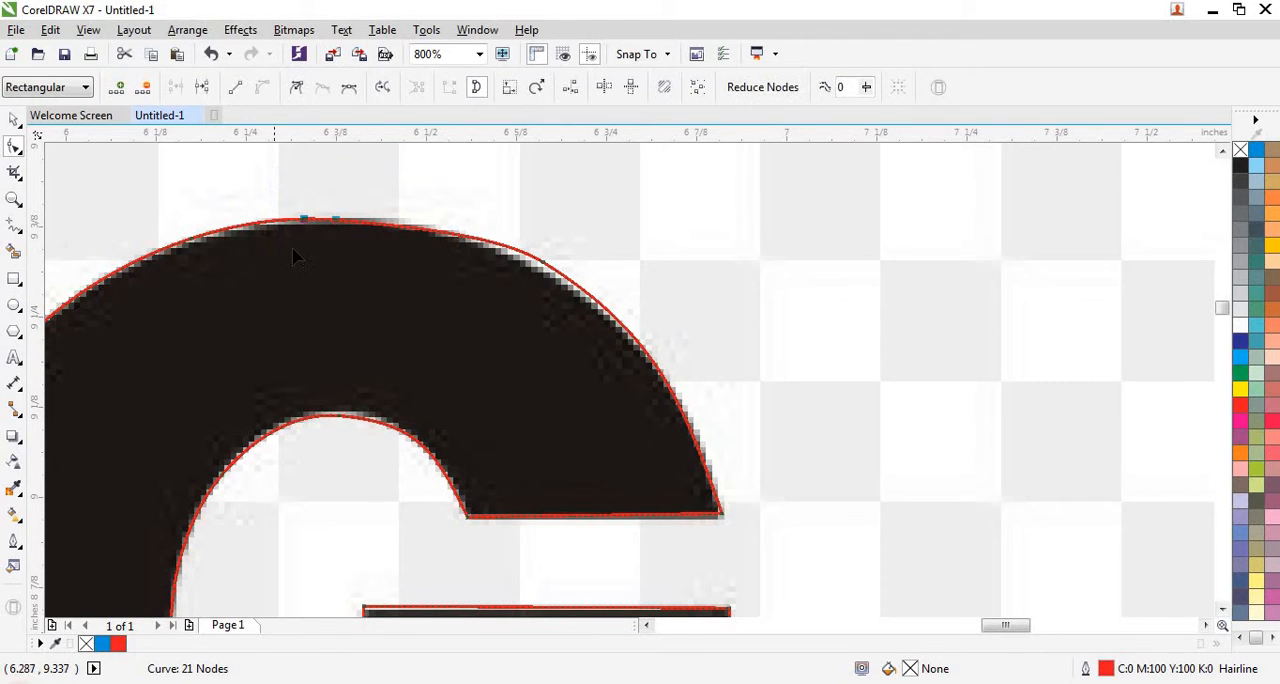
pyautogui.press('Delete')
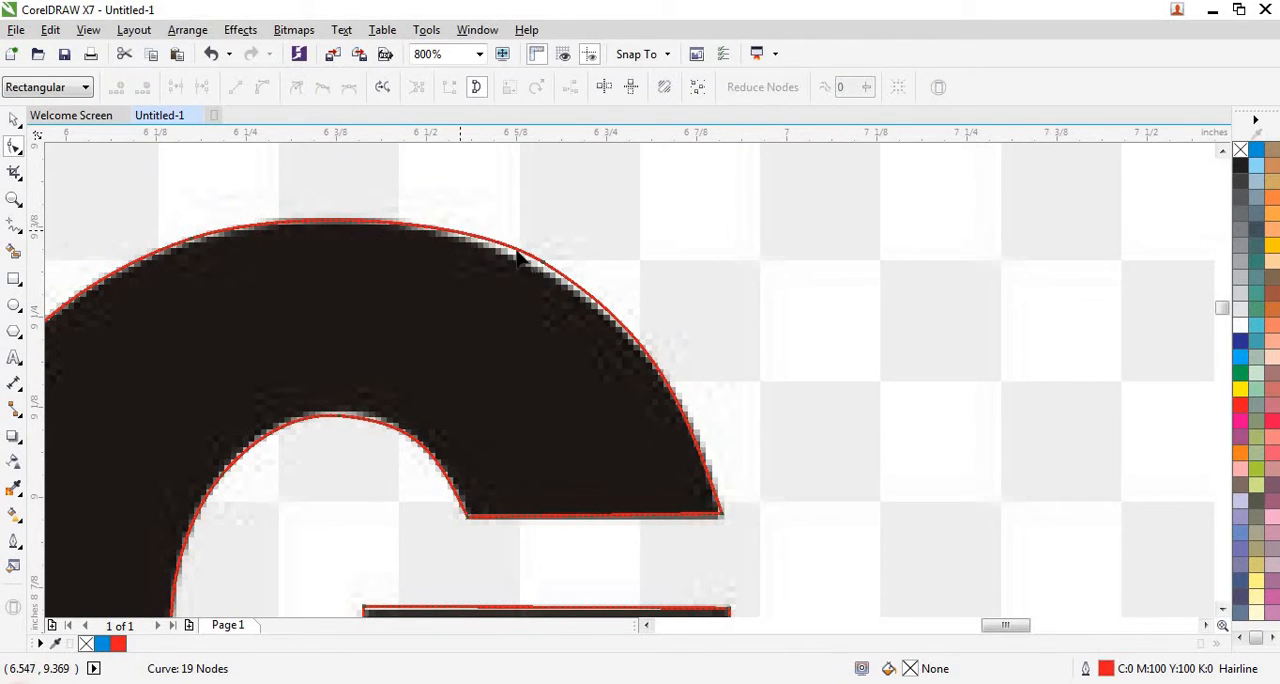
# - Move the node on the G's upper-right outer curve slightly down onto the traced lettering's edge
pyautogui.moveTo(646, 247); pyautogui.dragTo(472, 330)
pyautogui.scroll(3, 540, 268)
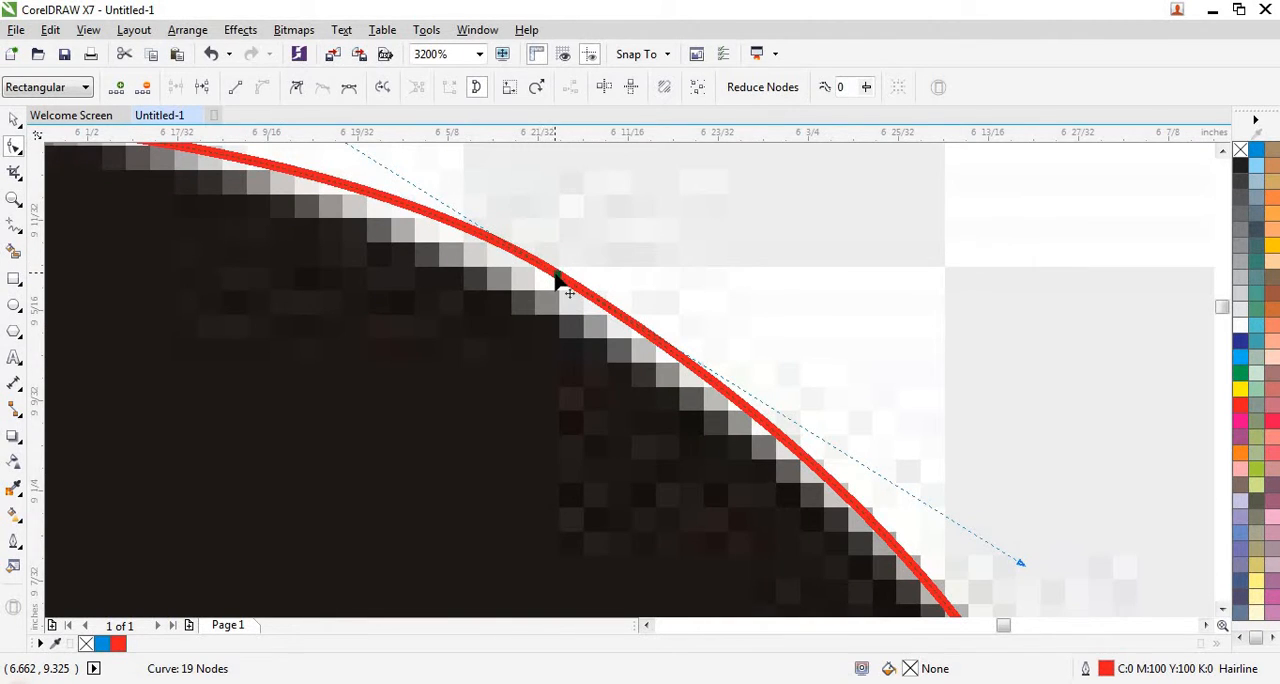
pyautogui.click(556, 290)
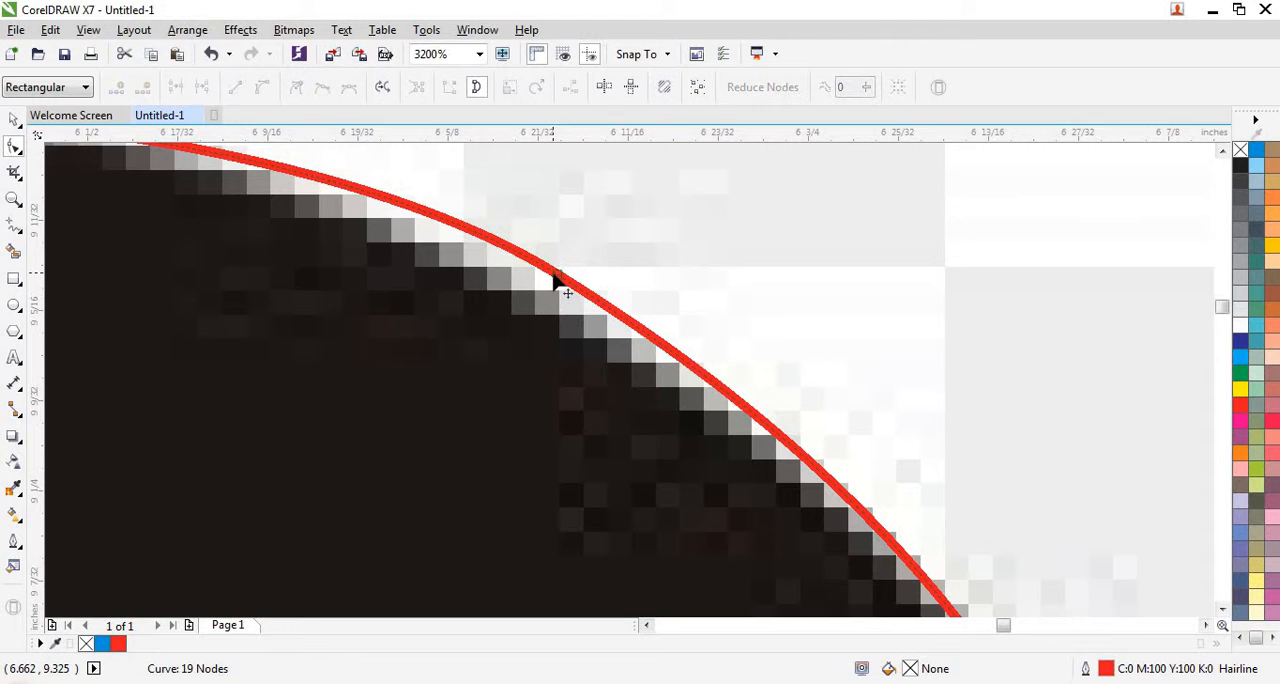
pyautogui.moveTo(556, 272); pyautogui.dragTo(553, 295)
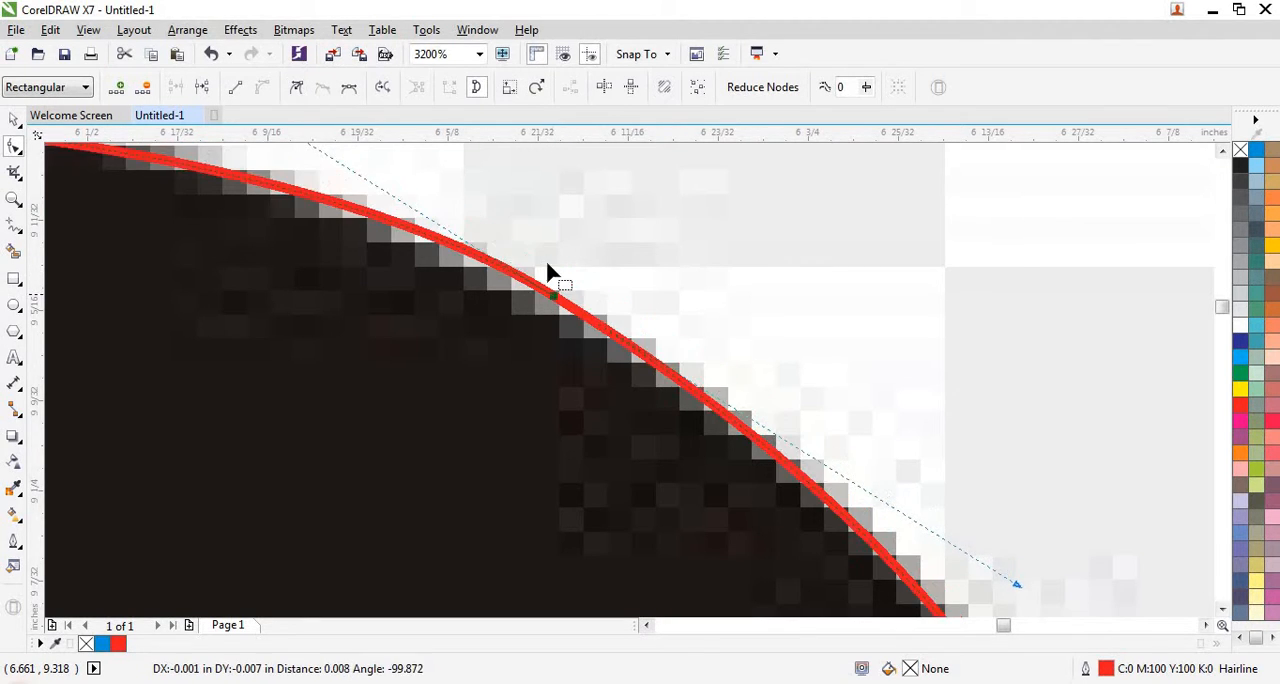
# - Raise the right control handle of the upper-left node so the G's top curve meets the traced edge
pyautogui.scroll(-1, 547, 262)
pyautogui.scroll(-3, 614, 258)
pyautogui.scroll(1, 614, 258)
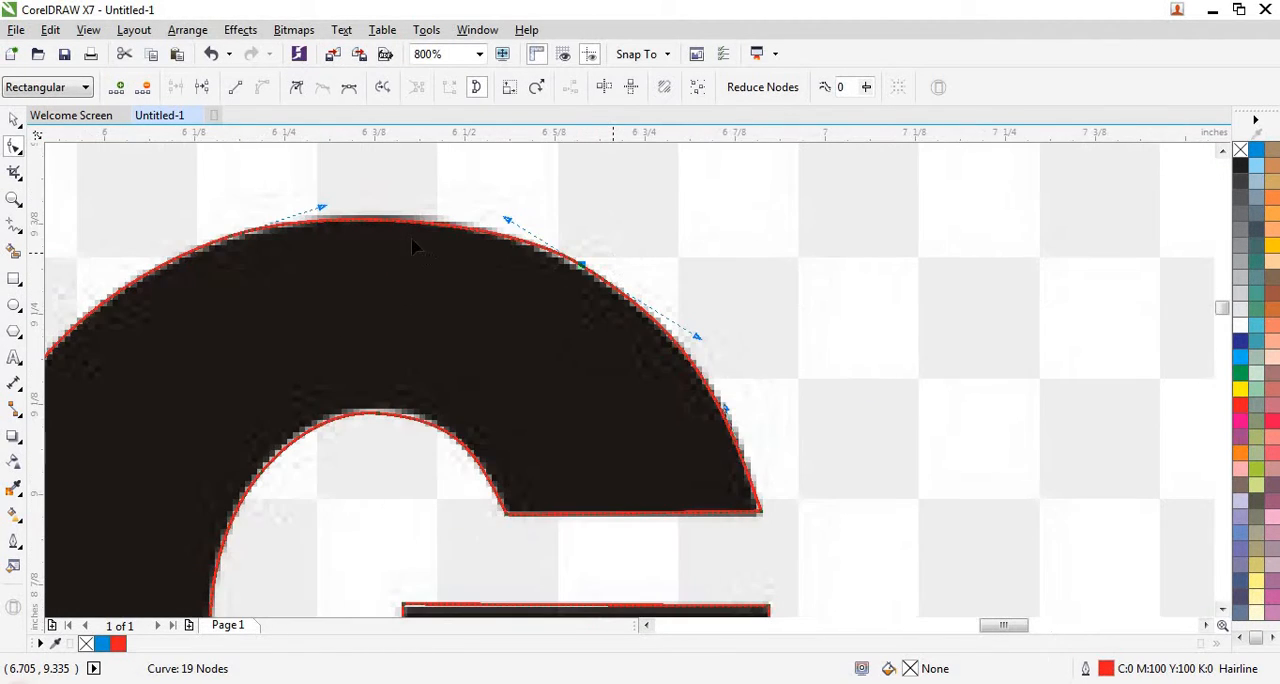
pyautogui.click(325, 215)
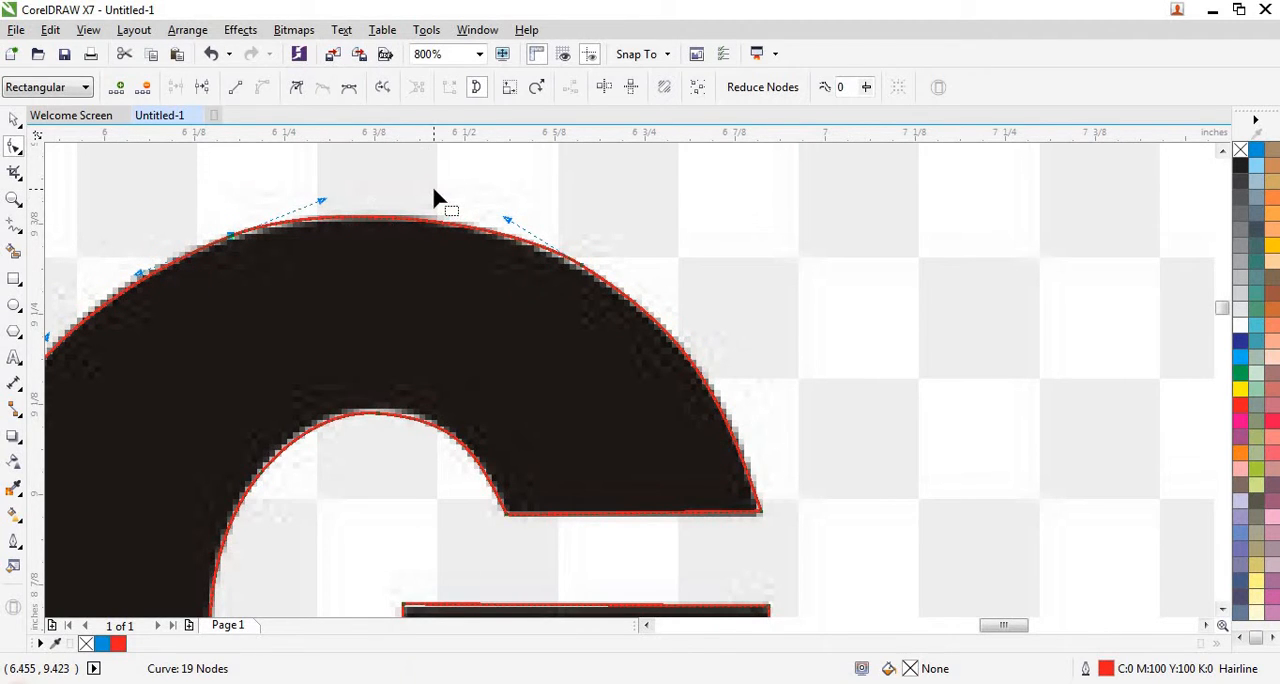
pyautogui.click(434, 192)
# - Add a node on the G's left outer curve and another on its upper-right outer curve
pyautogui.scroll(-1, 434, 192)
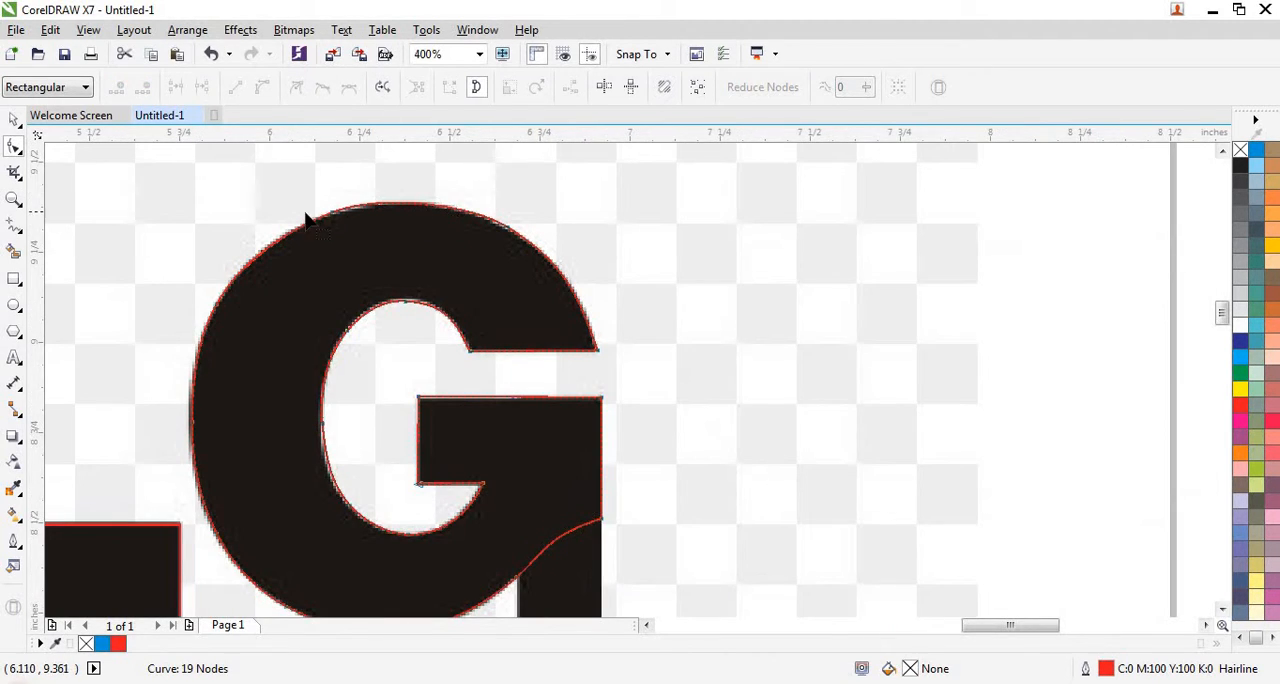
pyautogui.scroll(1, 322, 212)
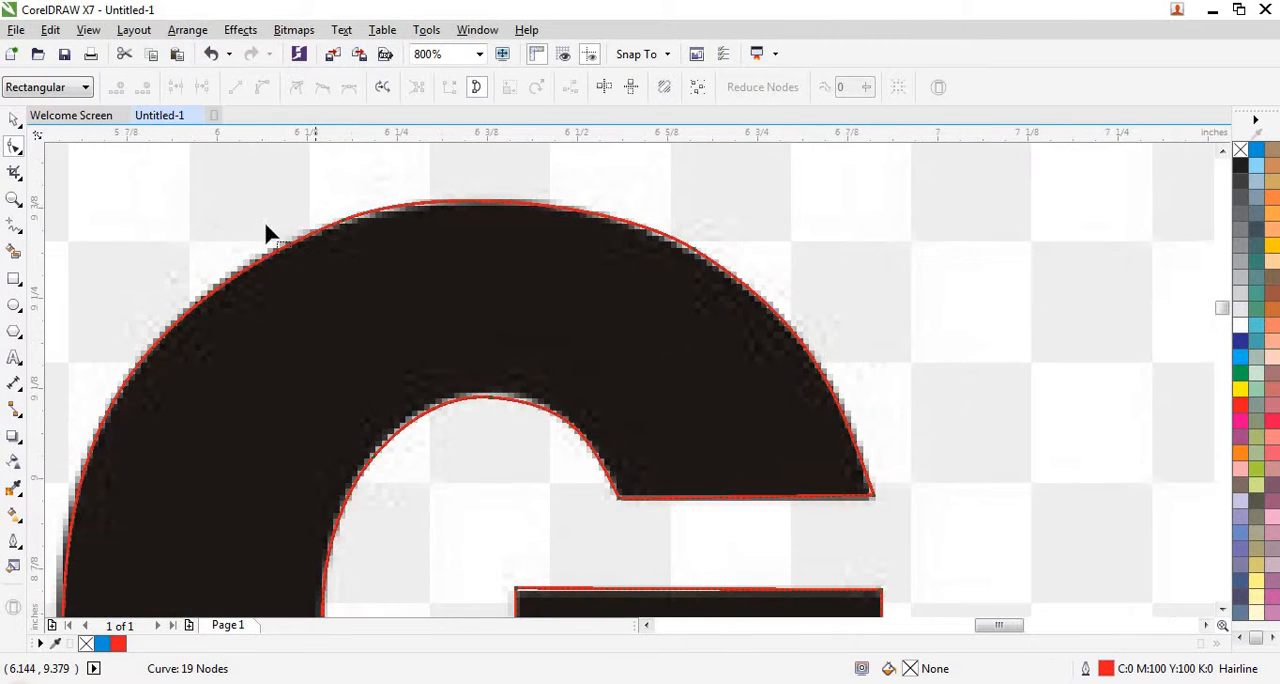
pyautogui.moveTo(366, 188); pyautogui.dragTo(326, 223)
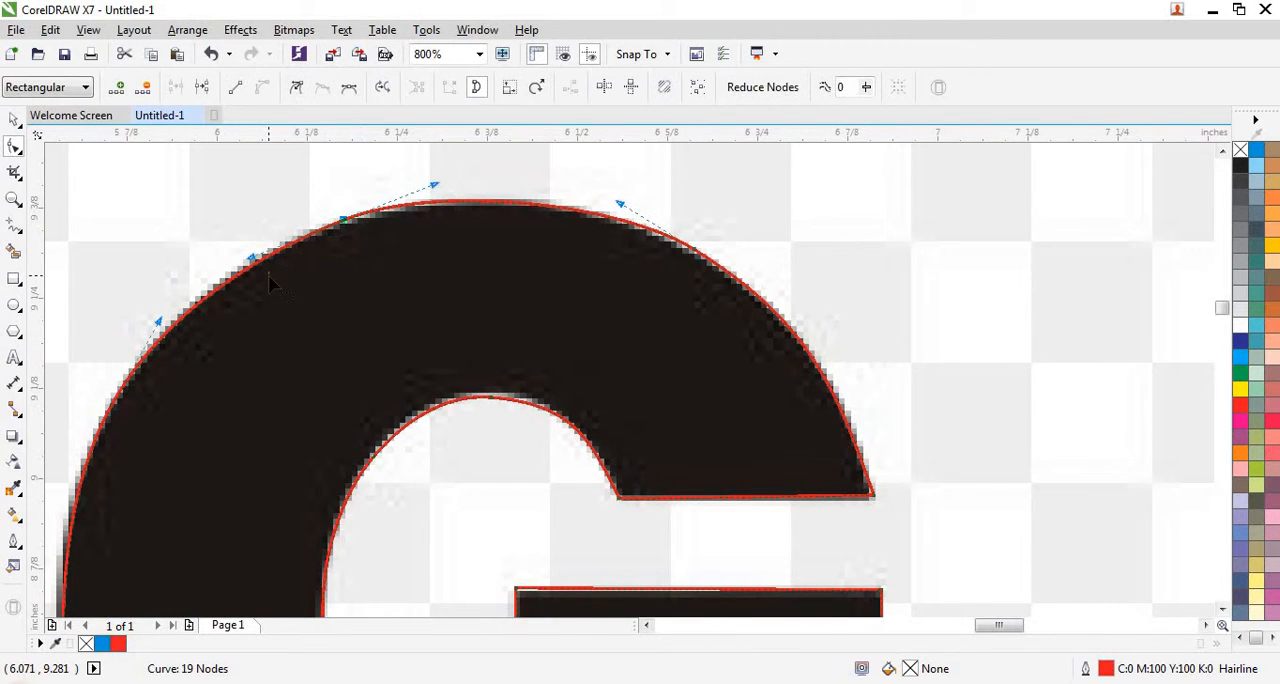
pyautogui.doubleClick(133, 392)
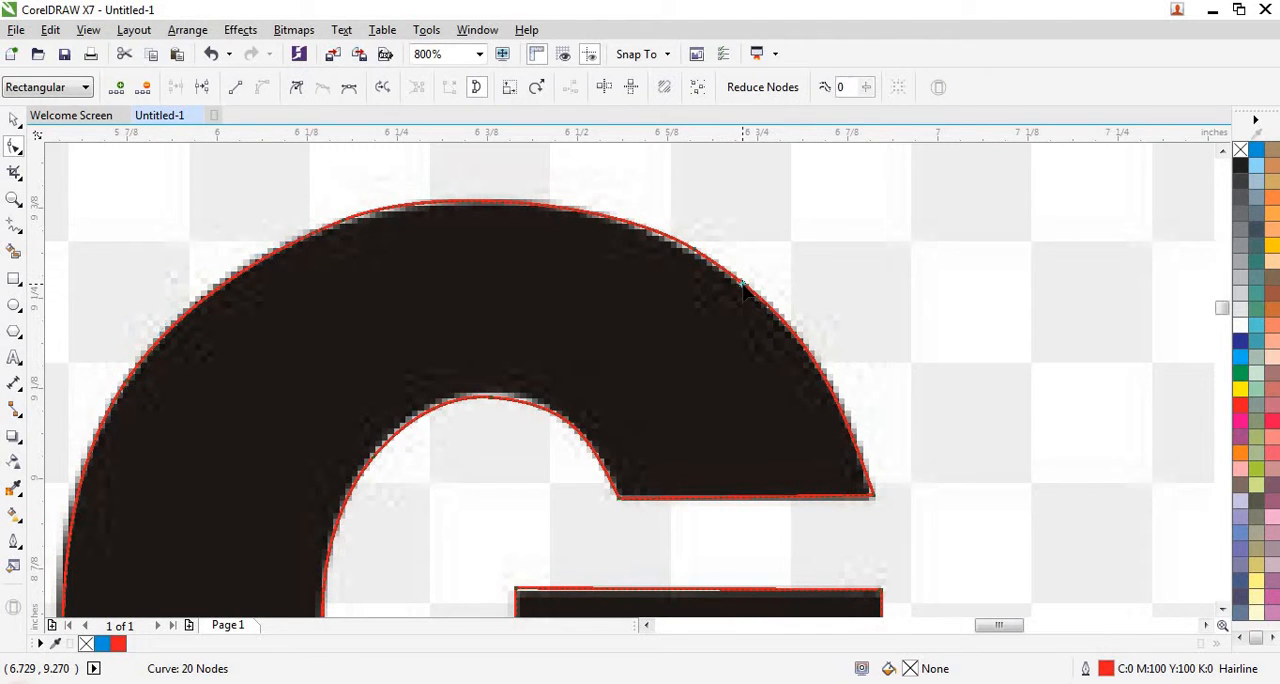
pyautogui.doubleClick(569, 206)
# - Delete the upper-left node on the G's outer curve and bend the top curve down onto the traced edge
pyautogui.moveTo(469, 181); pyautogui.dragTo(253, 284)
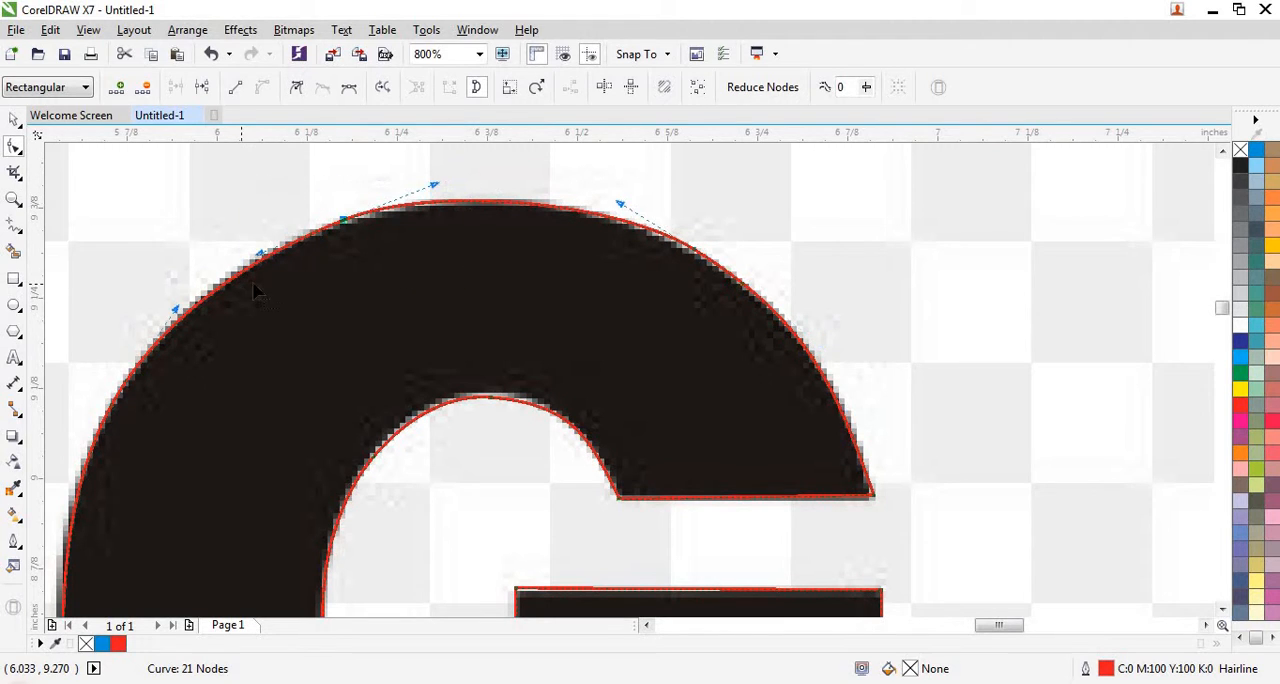
pyautogui.press('Delete')
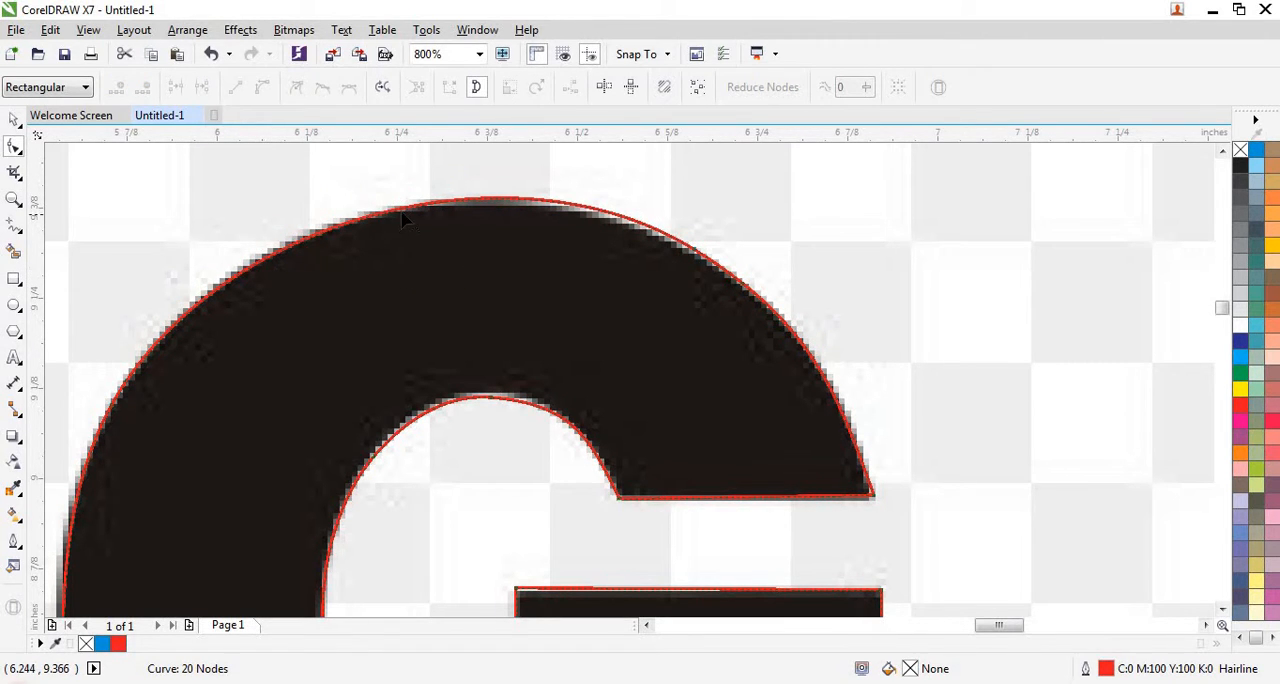
pyautogui.moveTo(407, 215); pyautogui.dragTo(383, 218)
pyautogui.scroll(1, 383, 218)
pyautogui.scroll(-1, 388, 206)
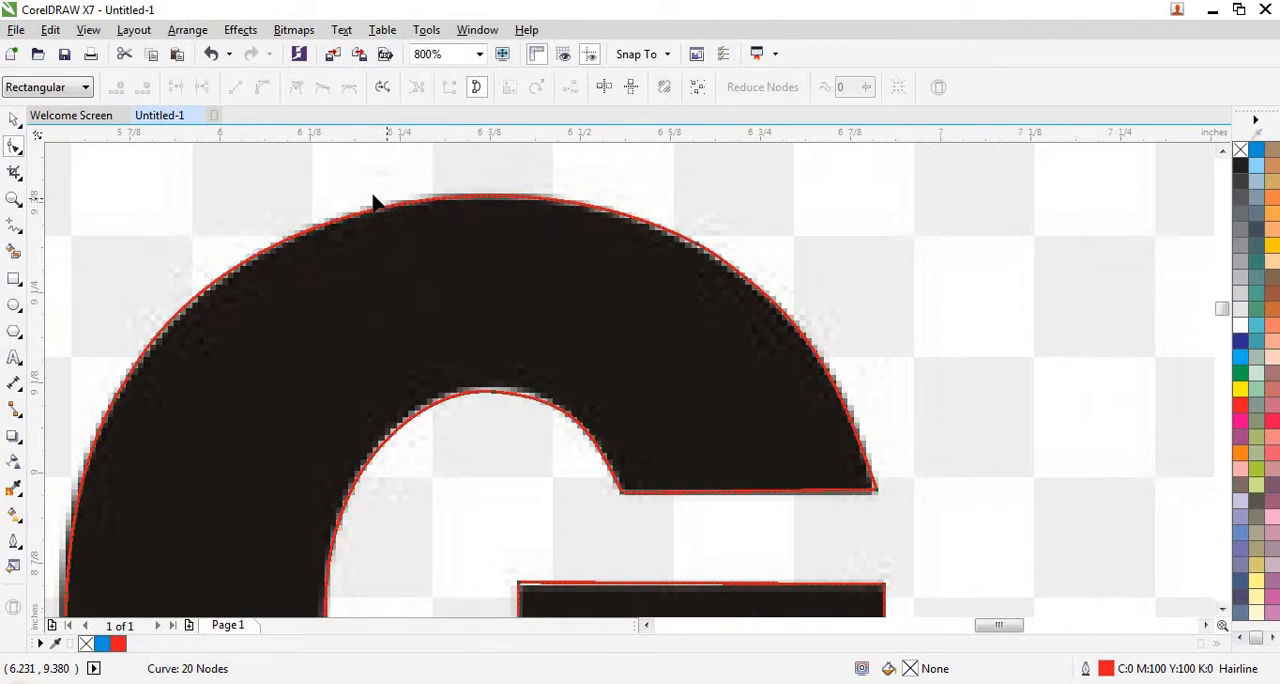
pyautogui.scroll(1, 373, 203)
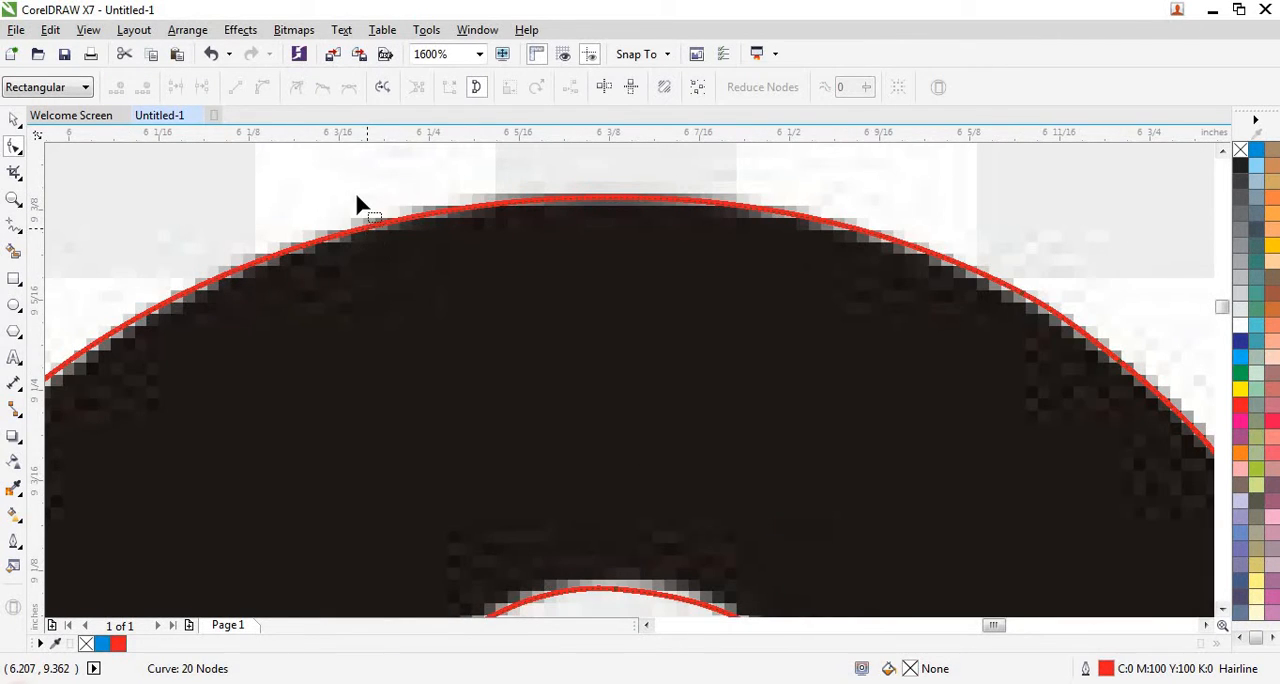
pyautogui.scroll(-1, 358, 203)
pyautogui.scroll(-1, 600, 192)
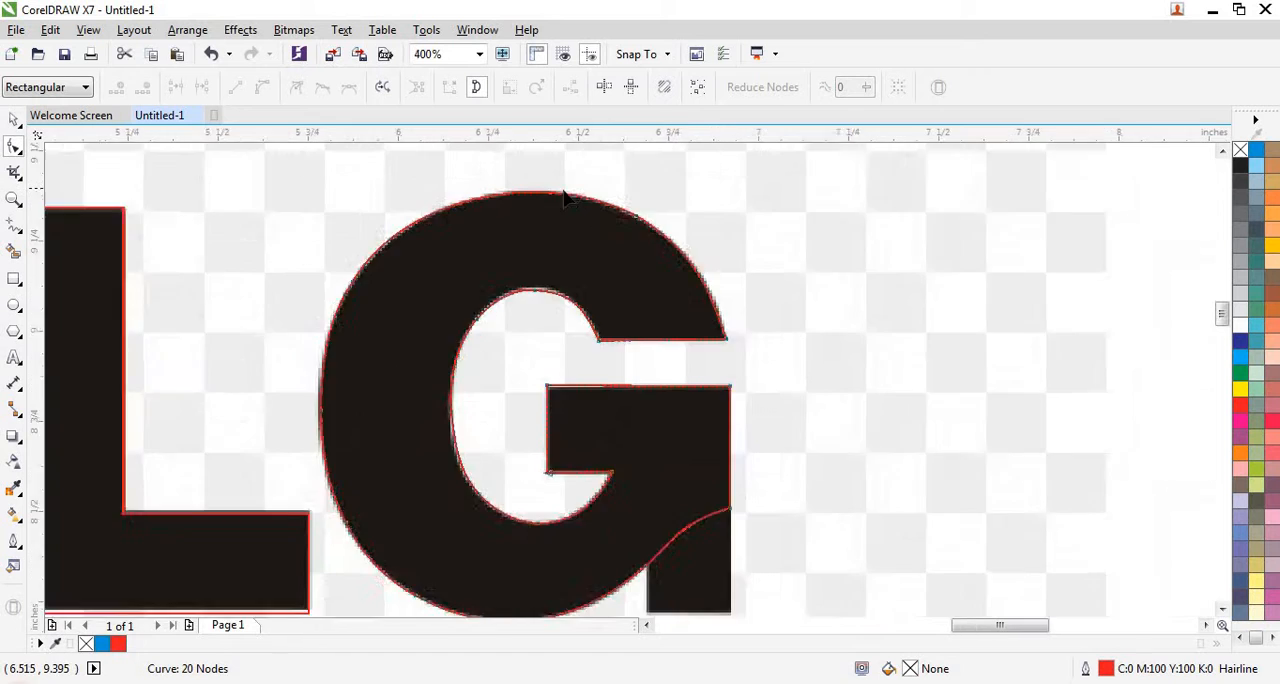
# - Draw a rectangle about 0.178 × 0.197 inches over the G's lower-right spur and colour its outline red
pyautogui.scroll(-1, 645, 372)
pyautogui.scroll(1, 640, 368)
pyautogui.scroll(1, 638, 364)
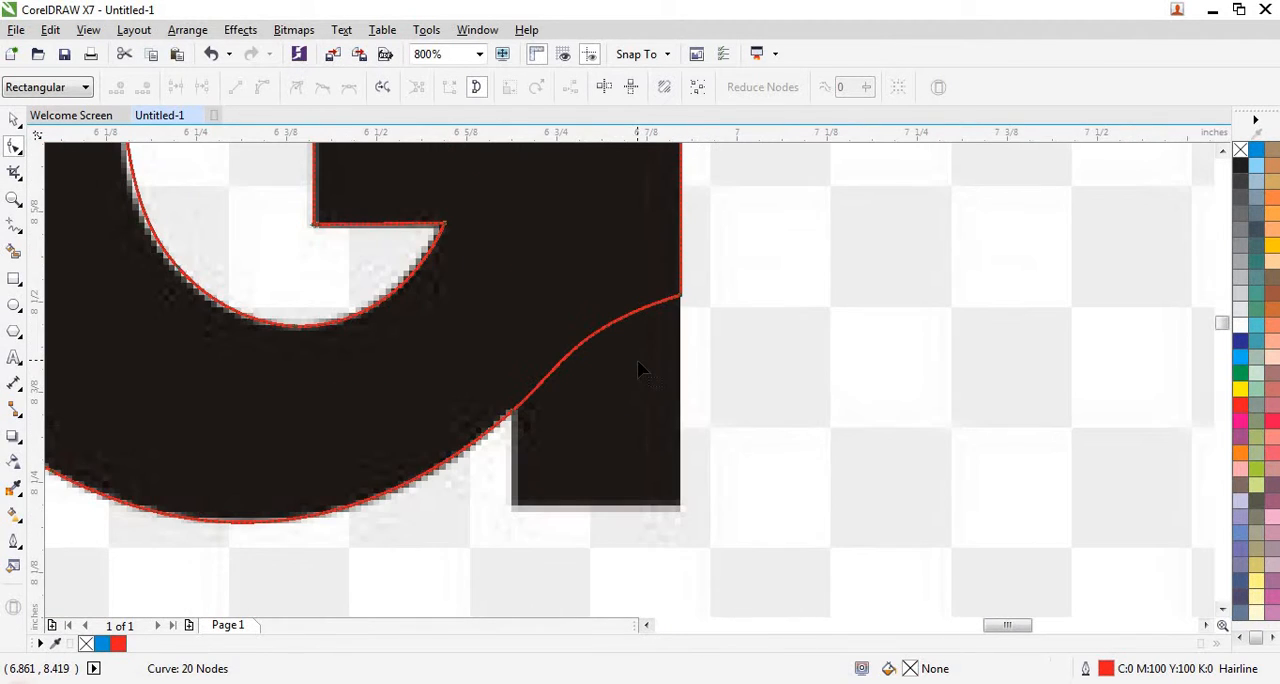
pyautogui.click(14, 281)
pyautogui.moveTo(541, 308); pyautogui.dragTo(671, 452)
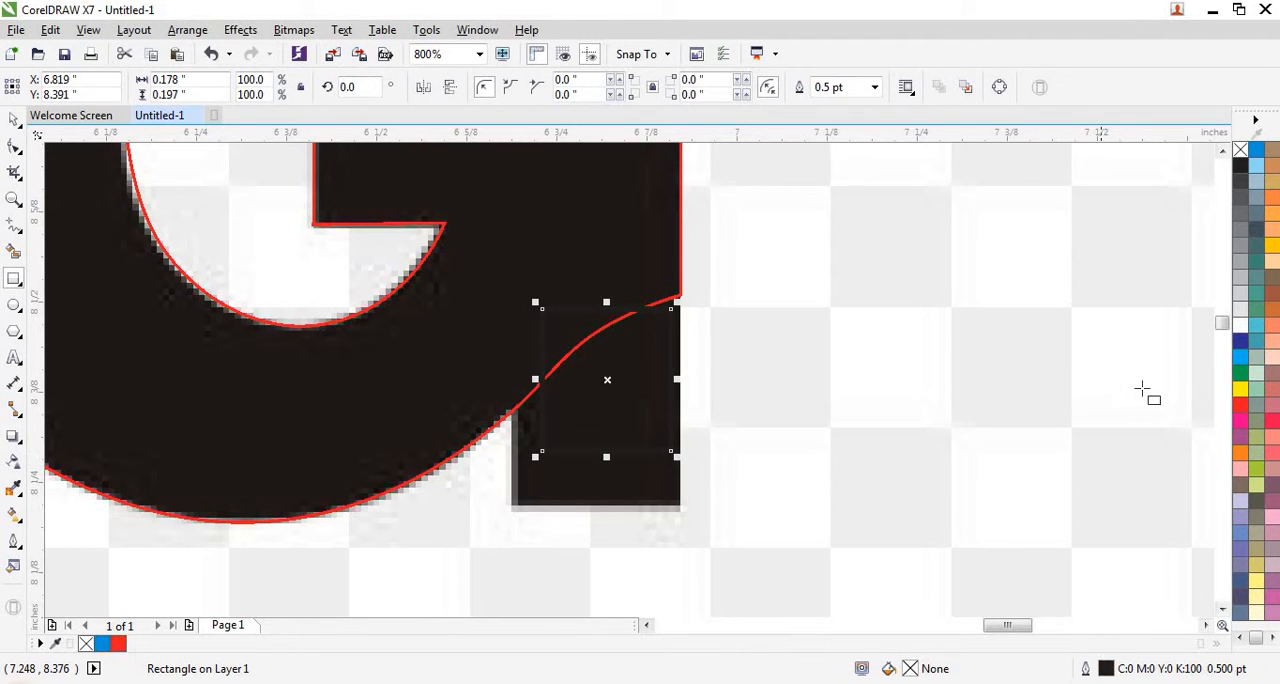
pyautogui.rightClick(1240, 404)
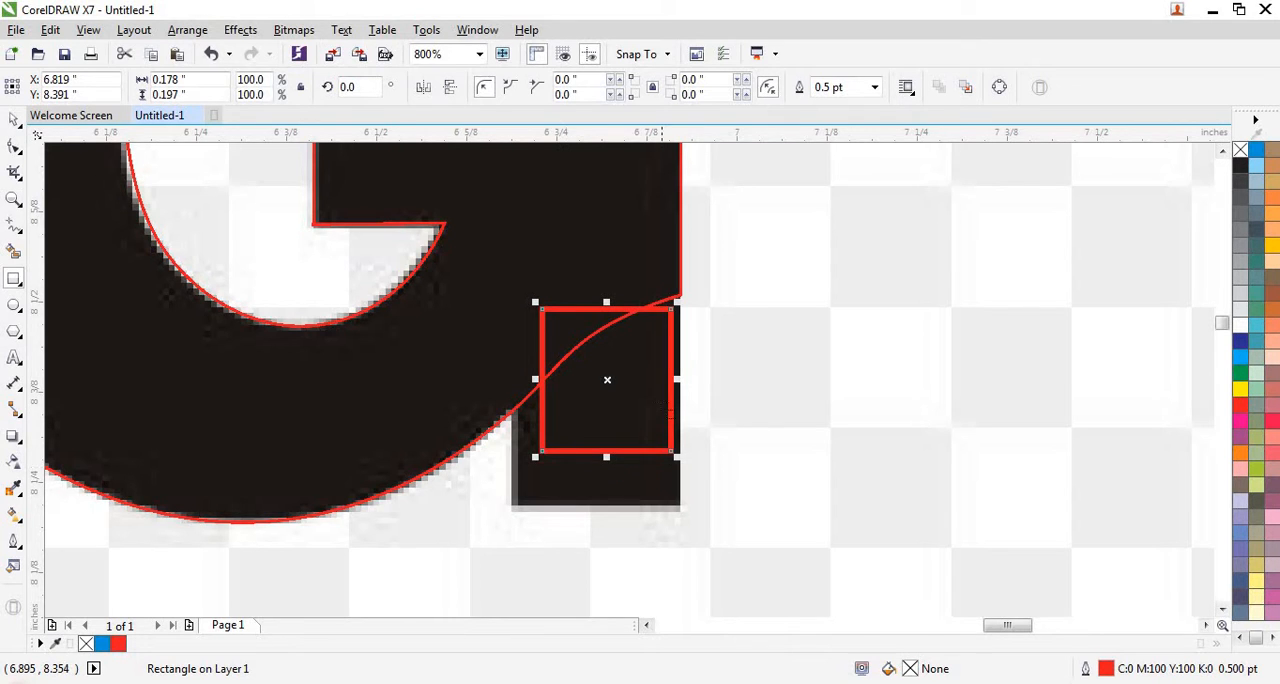
# - Stretch the rectangle's right edge to the spur's right side and raise its top edge, making it about 0.19 × 0.224 inches
pyautogui.scroll(1, 660, 403)
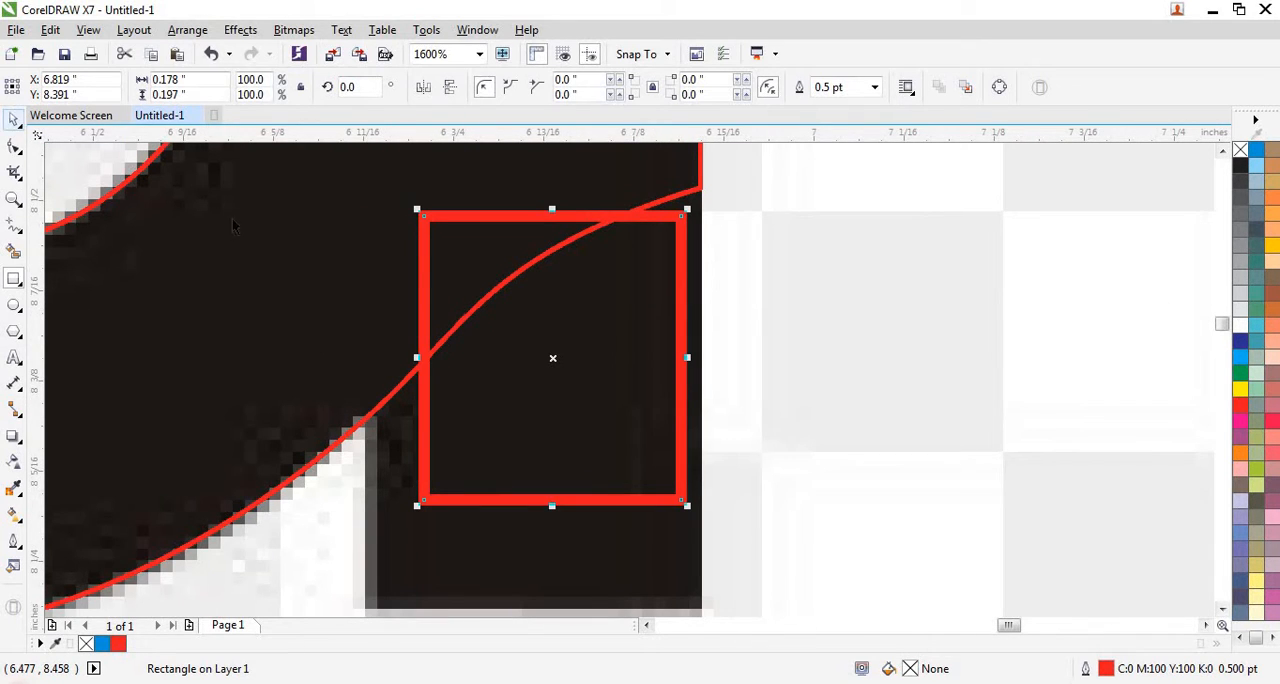
pyautogui.click(14, 119)
pyautogui.moveTo(687, 358); pyautogui.dragTo(706, 359)
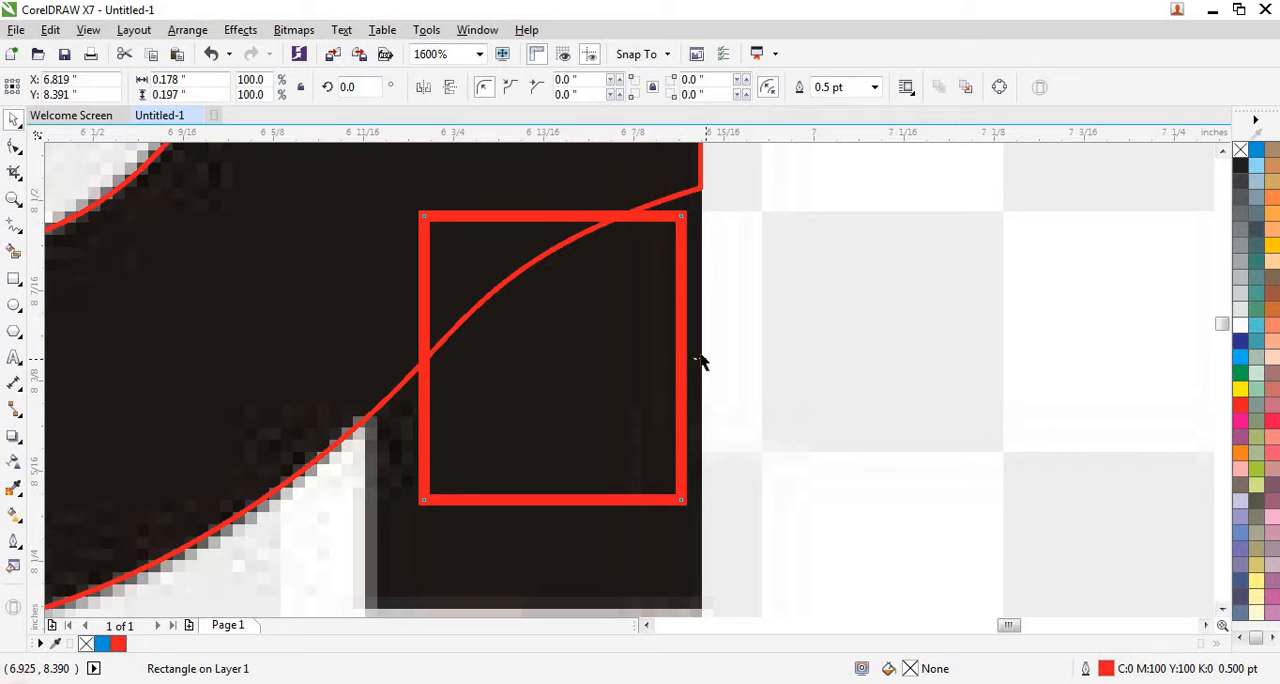
pyautogui.click(700, 359)
pyautogui.click(682, 361)
pyautogui.moveTo(682, 358); pyautogui.dragTo(704, 358)
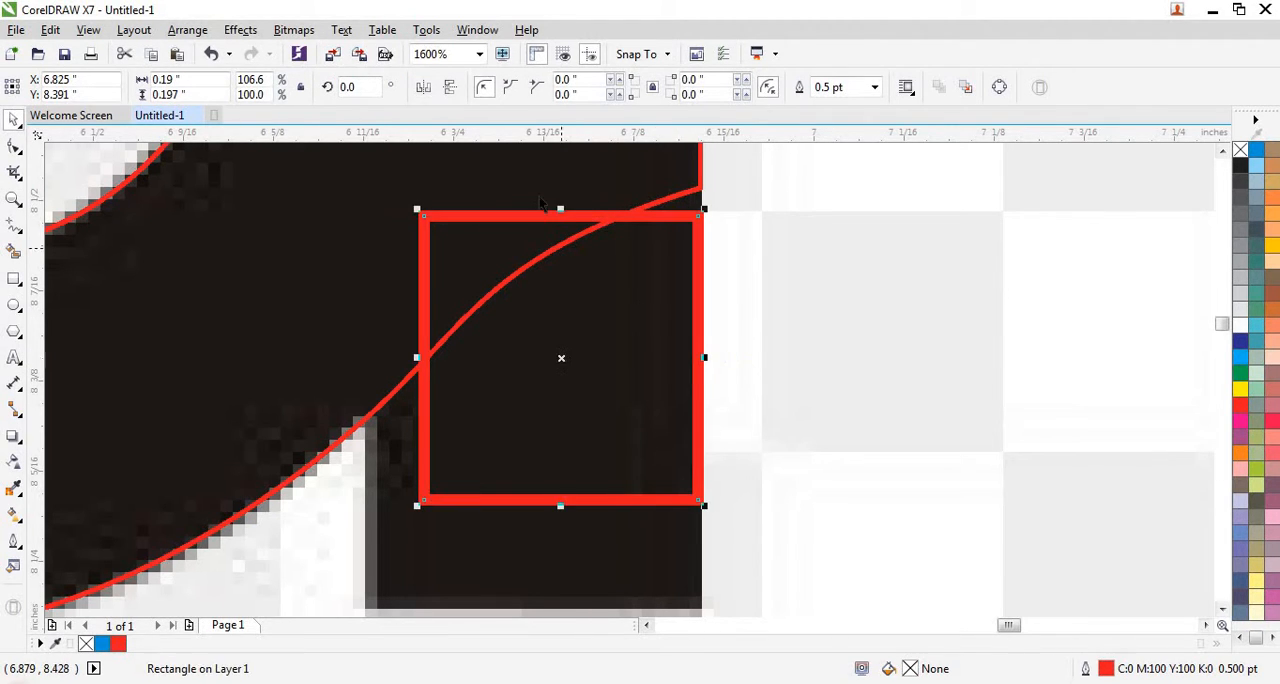
pyautogui.moveTo(561, 212); pyautogui.dragTo(561, 172)
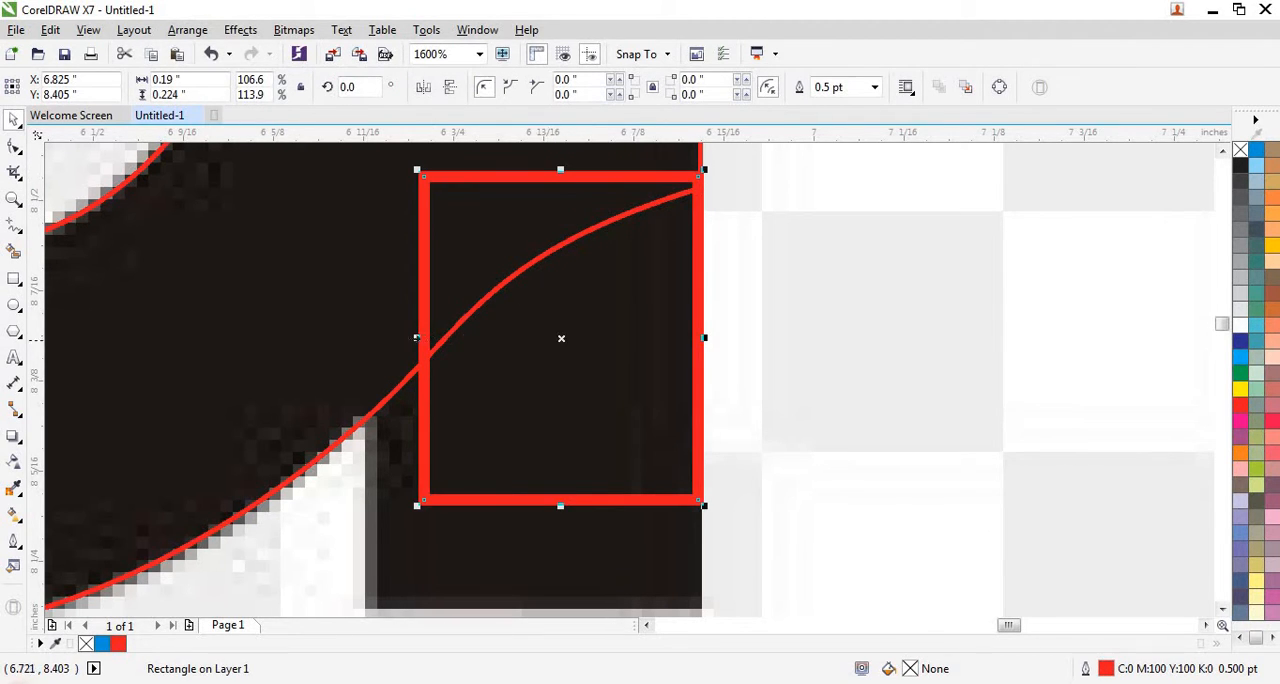
# - Extend the rectangle's left and bottom edges to cover the G's whole spur, making it about 0.227 × 0.303 inches
pyautogui.moveTo(418, 338); pyautogui.dragTo(404, 337)
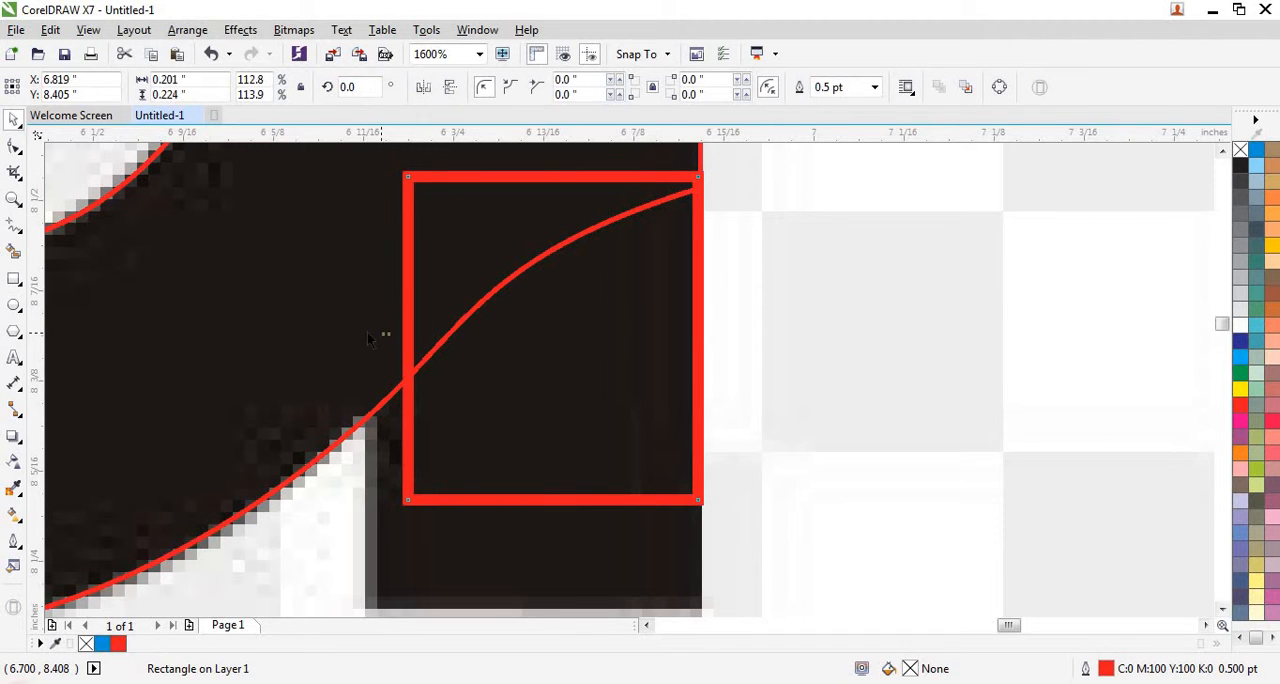
pyautogui.press('Escape')
pyautogui.click(404, 333)
pyautogui.moveTo(404, 337); pyautogui.dragTo(409, 377)
pyautogui.scroll(-2, 367, 345)
pyautogui.scroll(1, 397, 350)
pyautogui.scroll(-2, 463, 372)
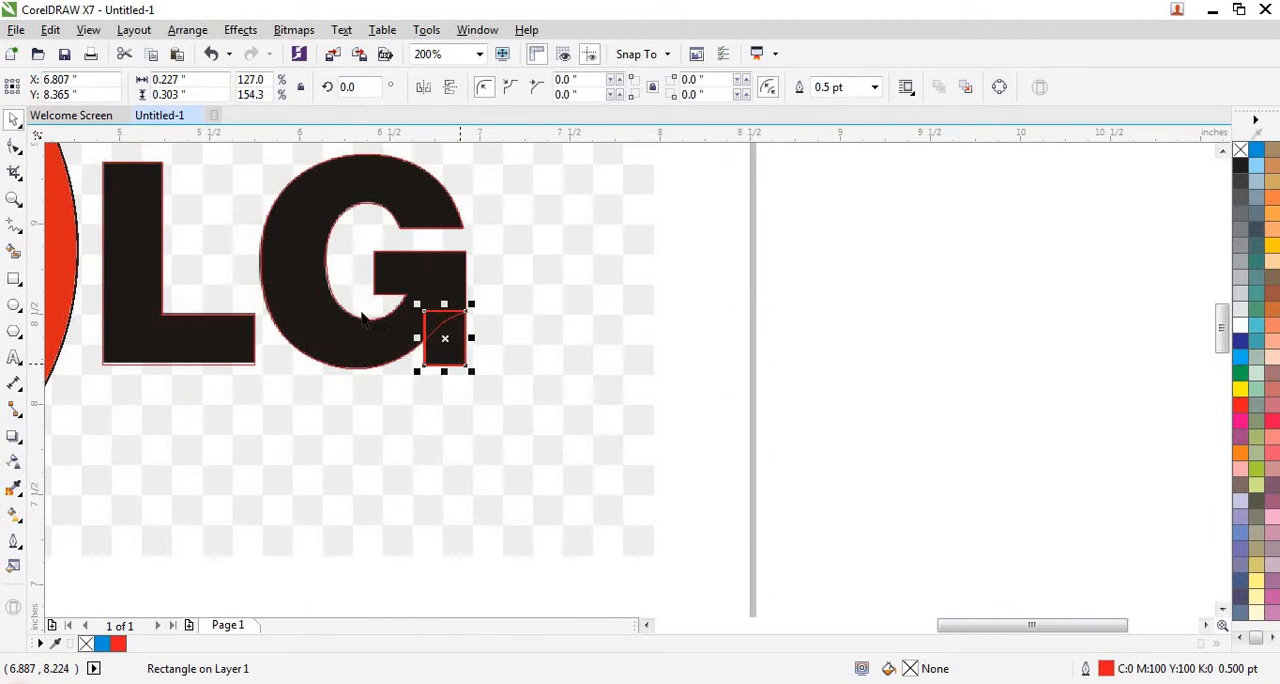
# - Shorten the L text from below to a height of about 1.116 inches so its bottom edge meets the traced lettering
pyautogui.scroll(-1, 380, 351)
pyautogui.scroll(1, 274, 286)
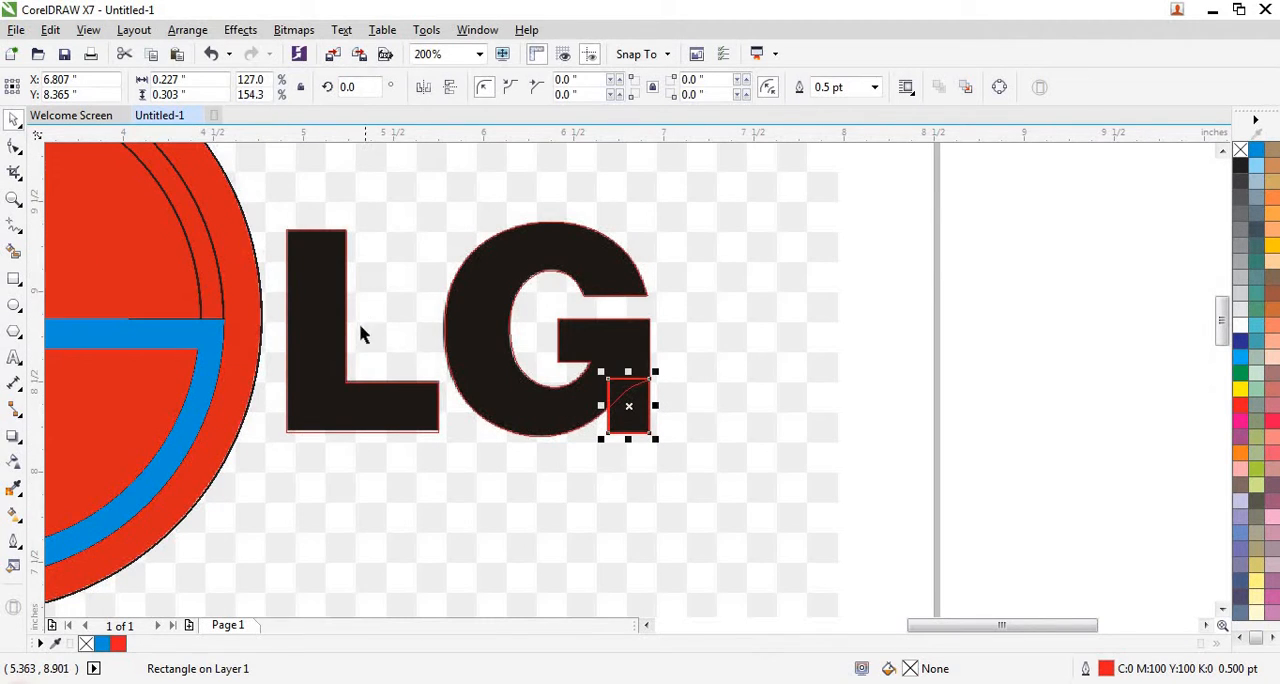
pyautogui.scroll(2, 367, 436)
pyautogui.scroll(1, 337, 437)
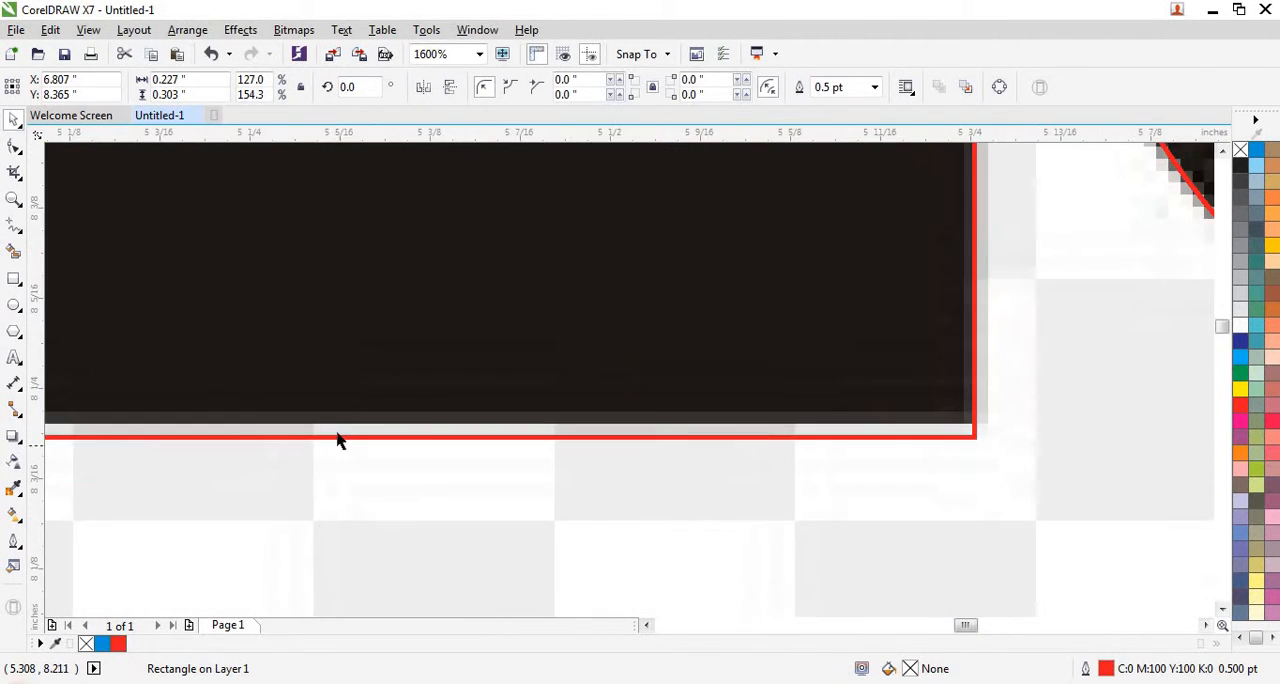
pyautogui.click(343, 448)
pyautogui.click(351, 437)
pyautogui.scroll(1, 351, 437)
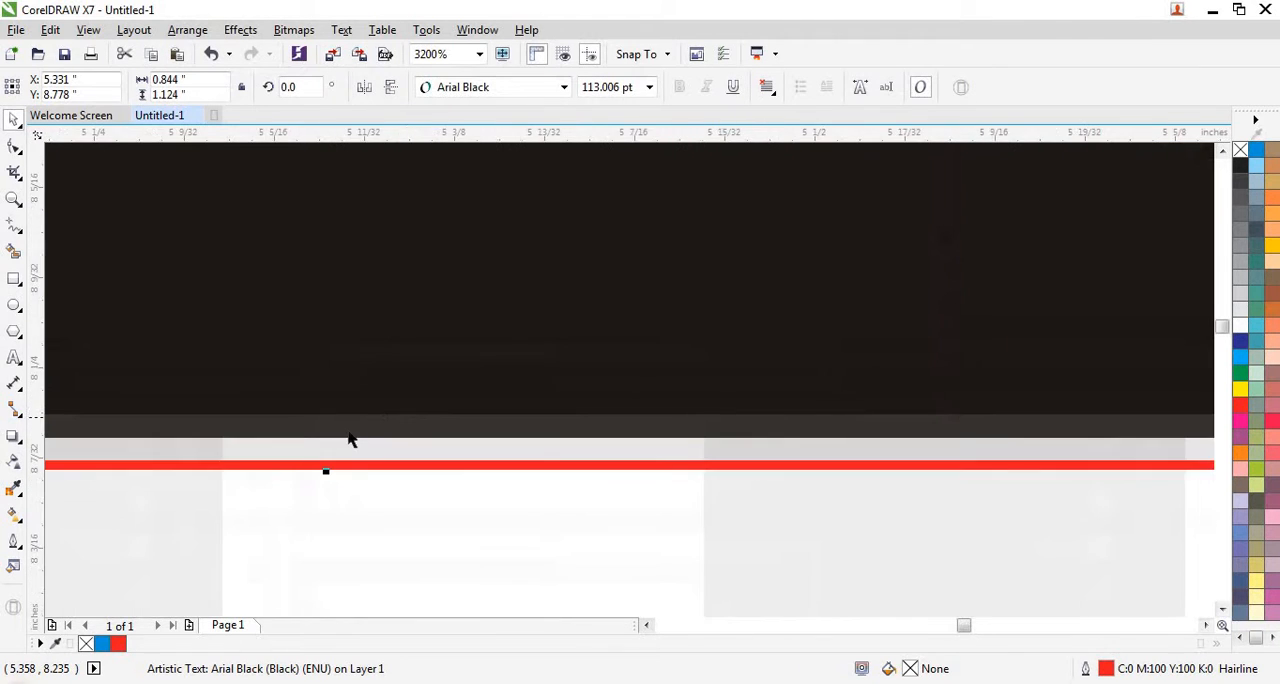
pyautogui.scroll(-1, 337, 450)
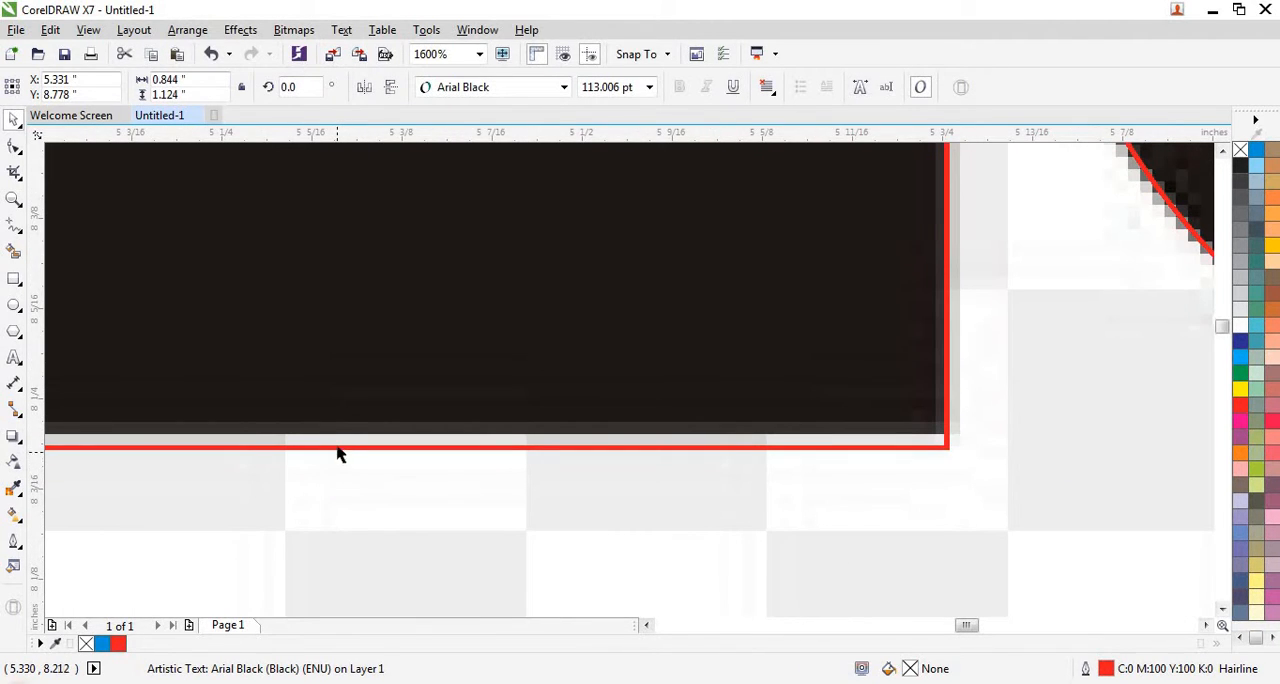
pyautogui.scroll(2, 340, 448)
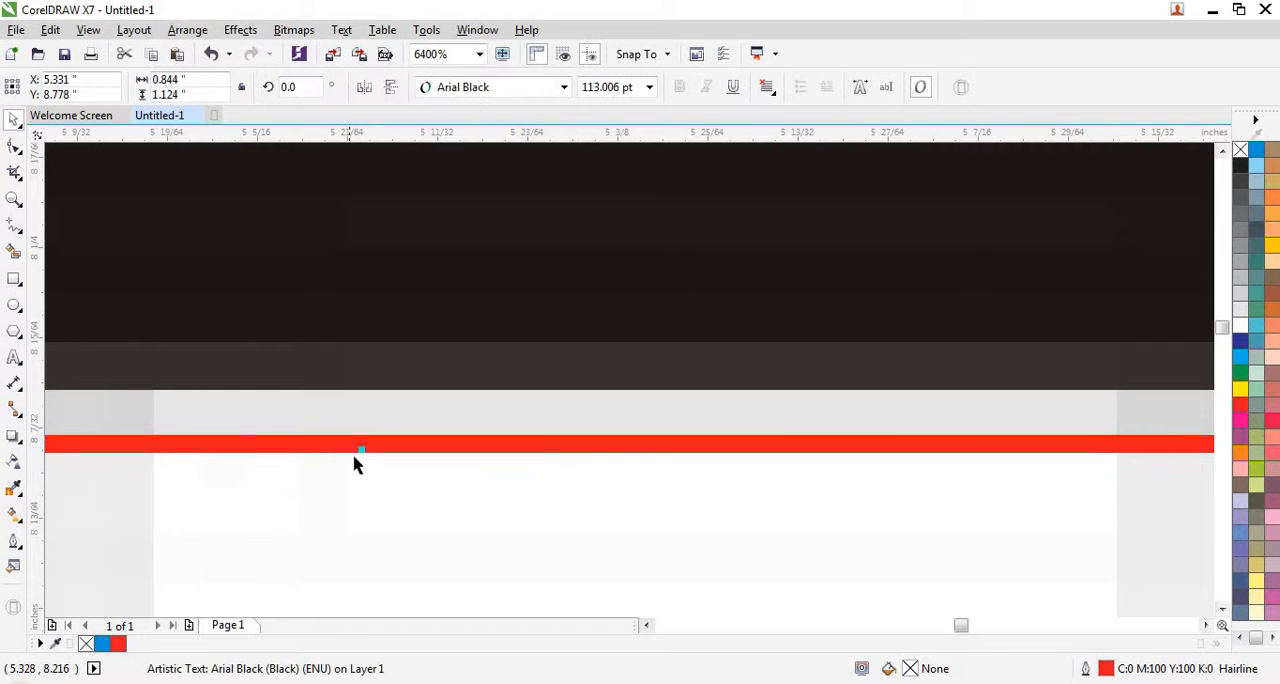
pyautogui.moveTo(362, 449); pyautogui.dragTo(355, 408)
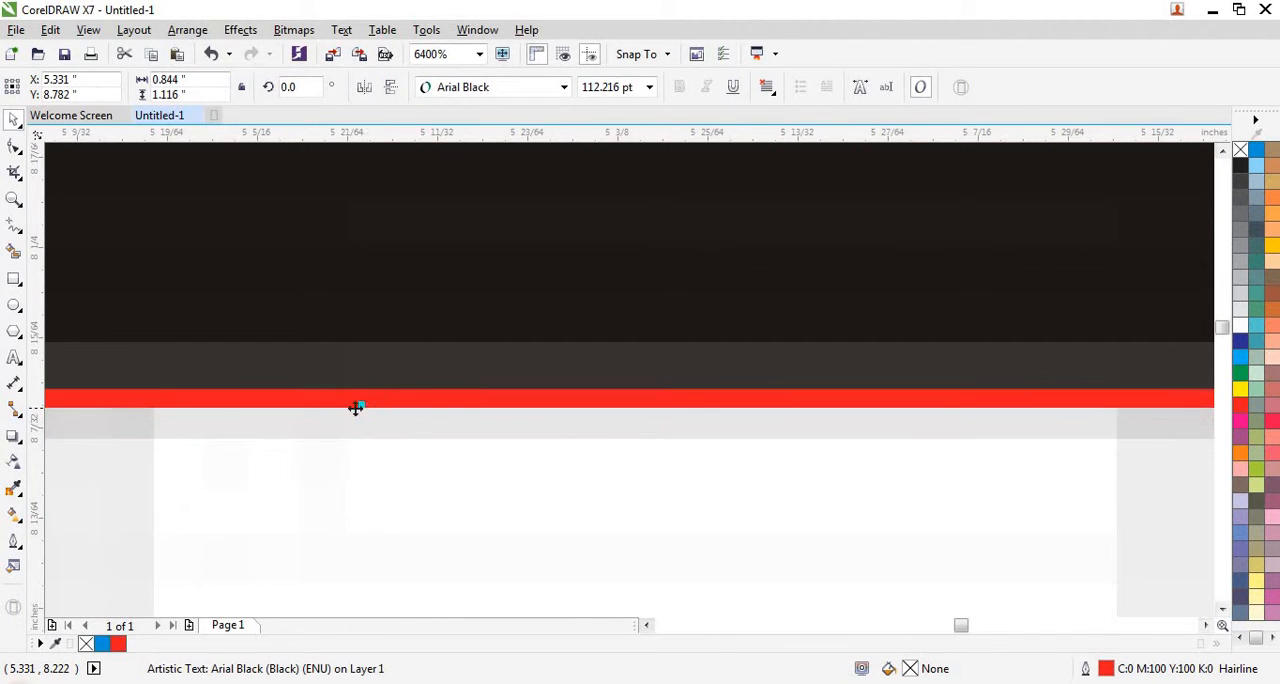
# - Smart-fill the G's body, its spur areas and the L with the blue fill and no outline
pyautogui.scroll(-3, 295, 376)
pyautogui.scroll(-2, 295, 376)
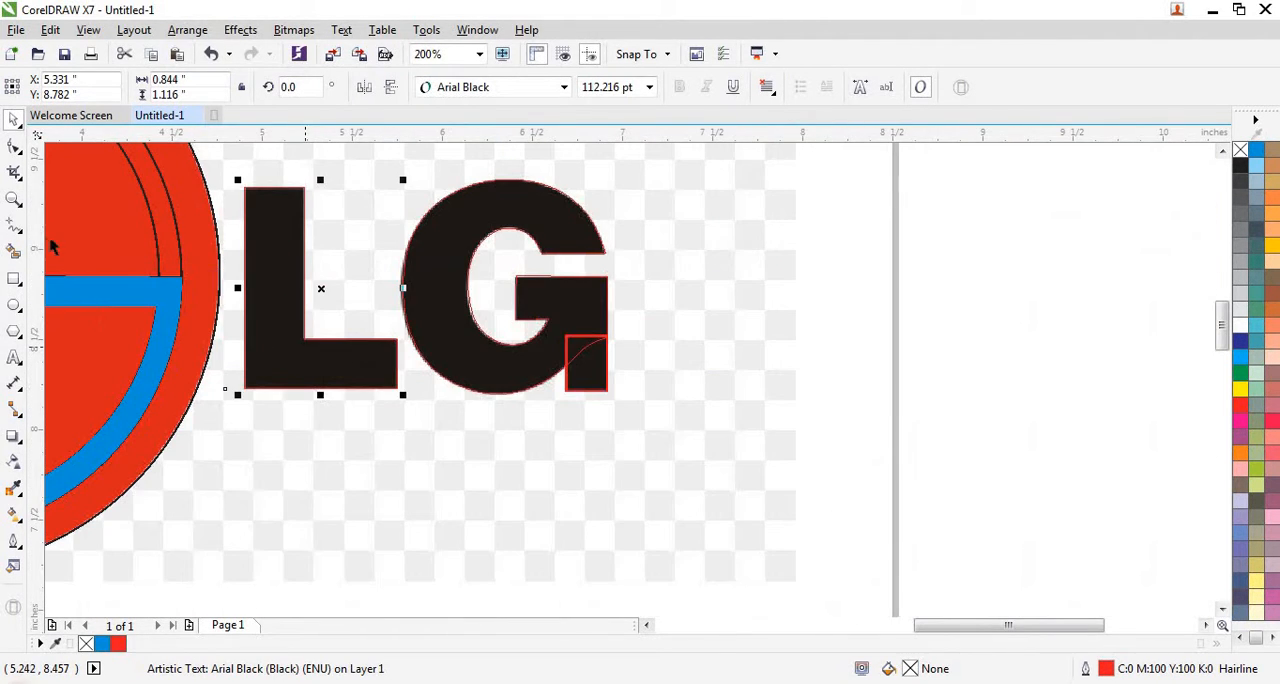
pyautogui.click(14, 250)
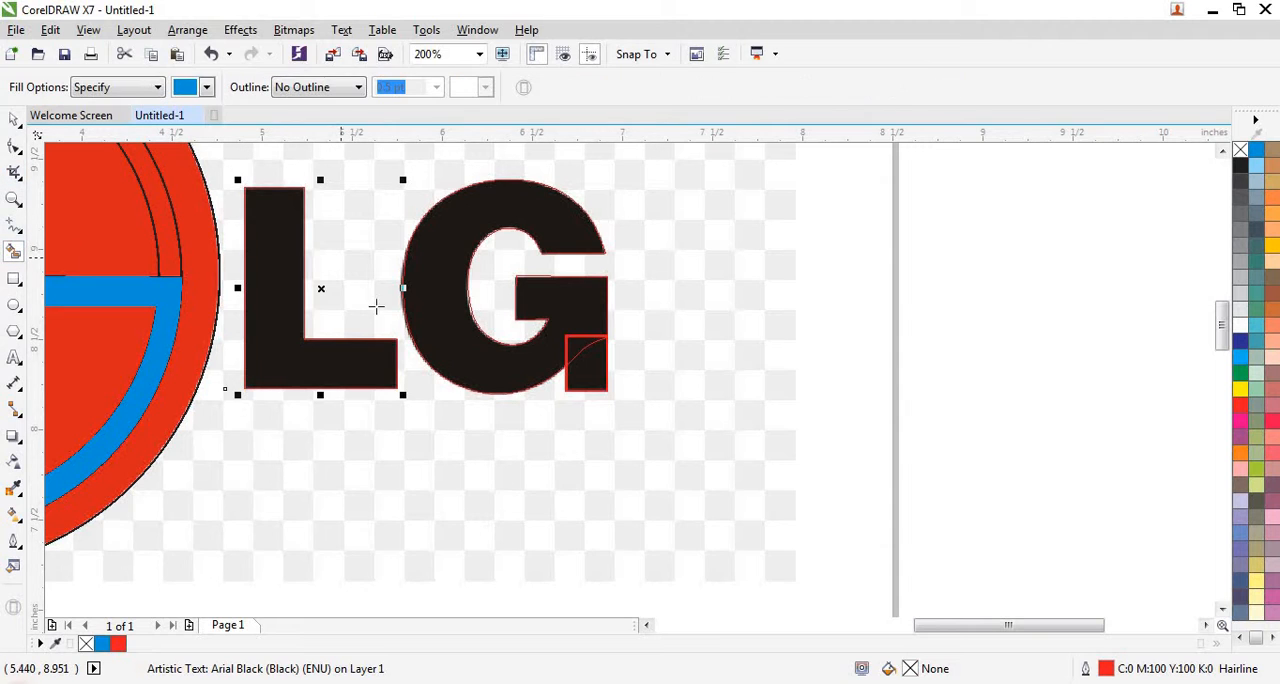
pyautogui.click(419, 326)
pyautogui.click(584, 350)
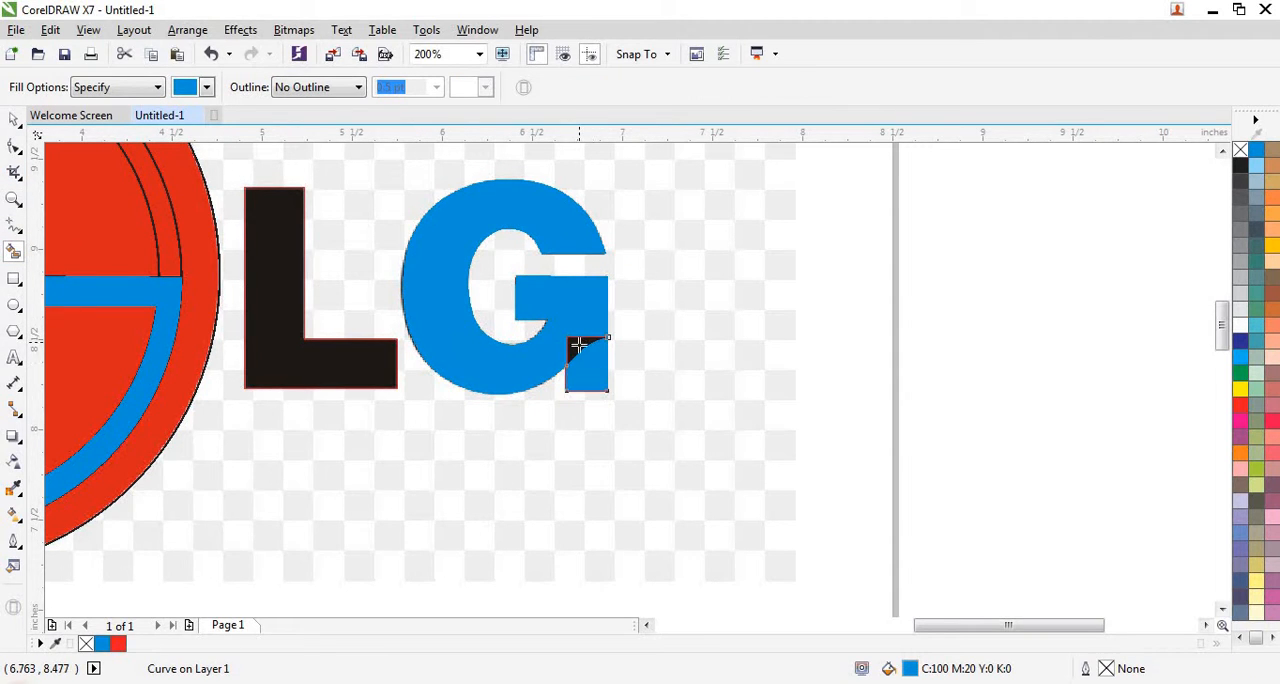
pyautogui.click(274, 363)
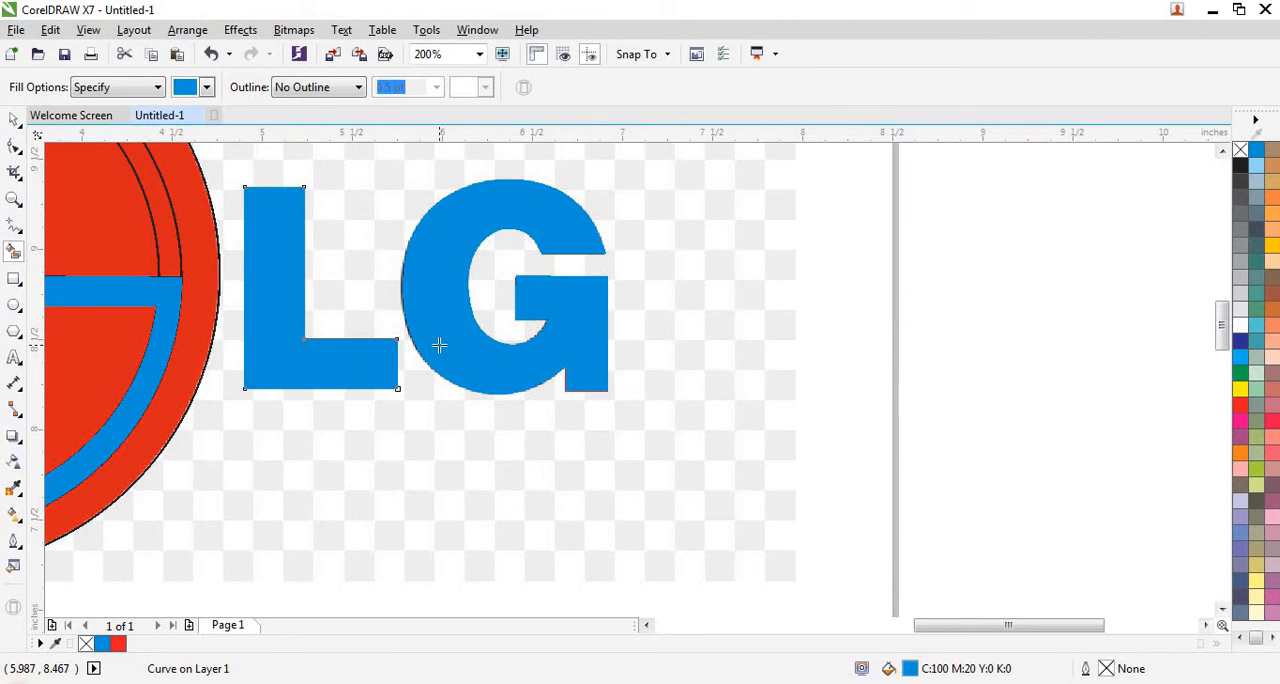
# - Select all the LG lettering pieces together and move them off the traced image to the empty page area below
pyautogui.scroll(-2, 439, 345)
pyautogui.click(14, 119)
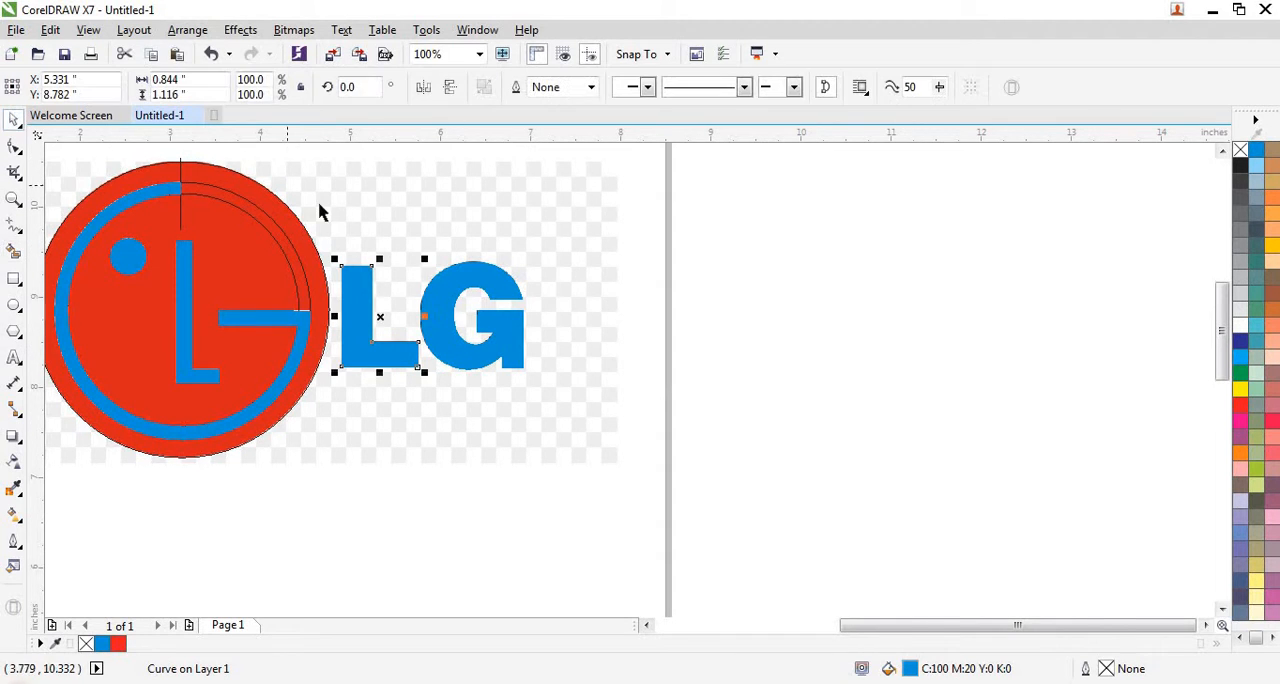
pyautogui.scroll(-2, 320, 212)
pyautogui.click(509, 243)
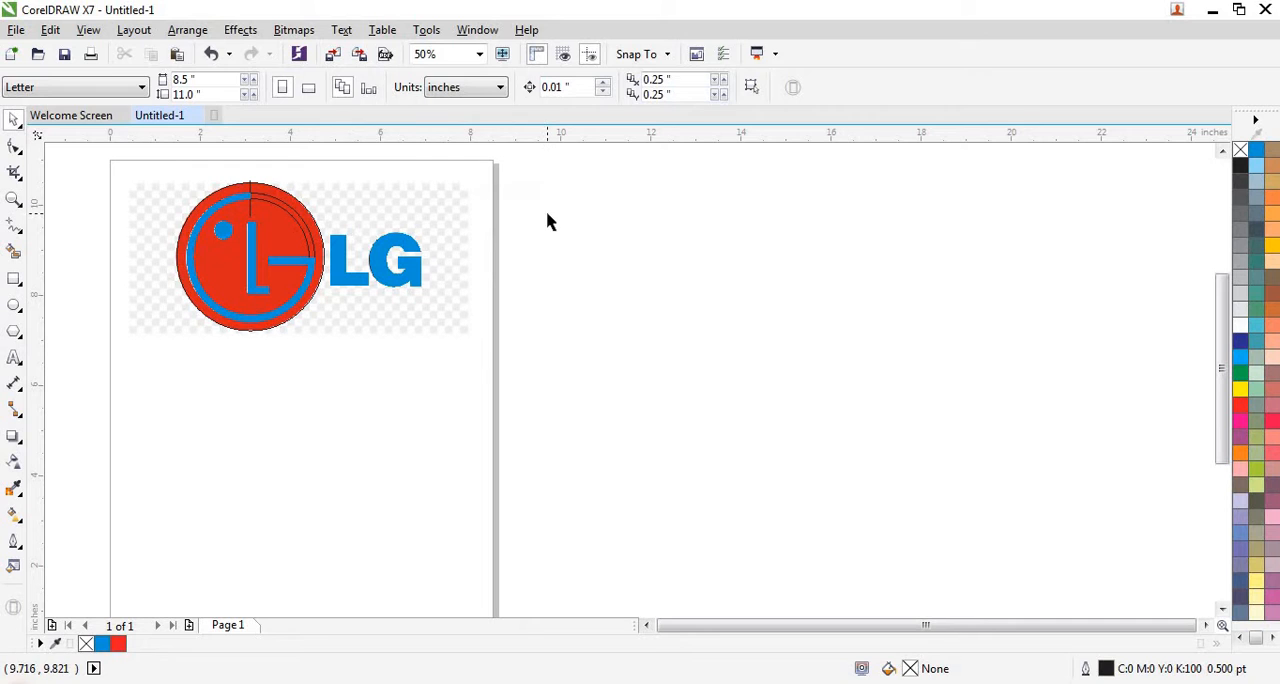
pyautogui.click(470, 267)
pyautogui.click(560, 225)
pyautogui.moveTo(534, 211); pyautogui.dragTo(320, 292)
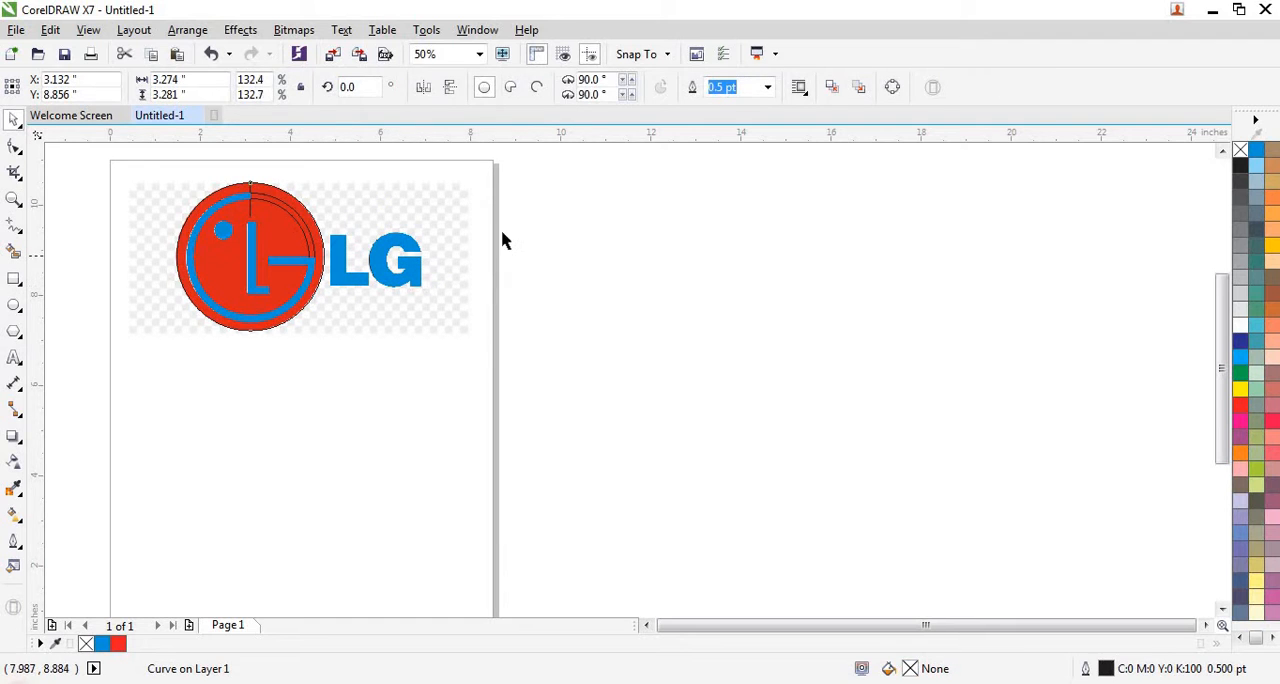
pyautogui.moveTo(551, 200); pyautogui.dragTo(358, 457)
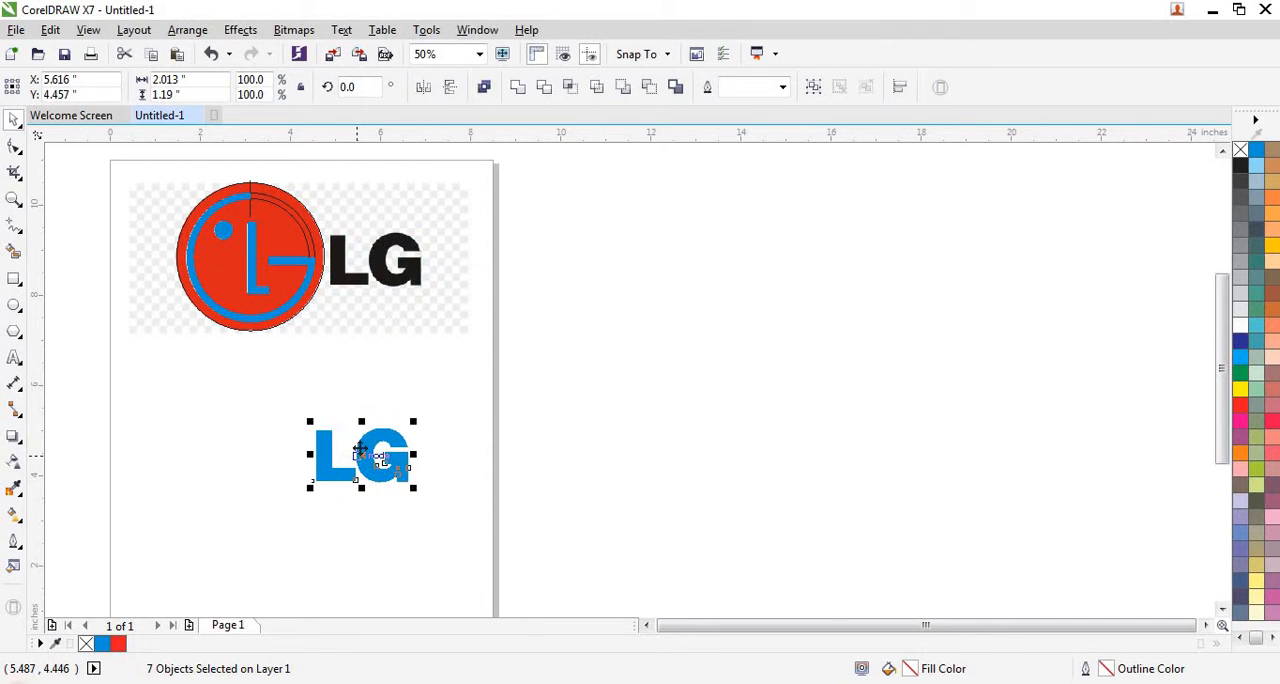
# - Repeat the lettering's move on the emblem's blue ring arc so it sits beside the blue LG lettering below the source image
pyautogui.scroll(2, 312, 466)
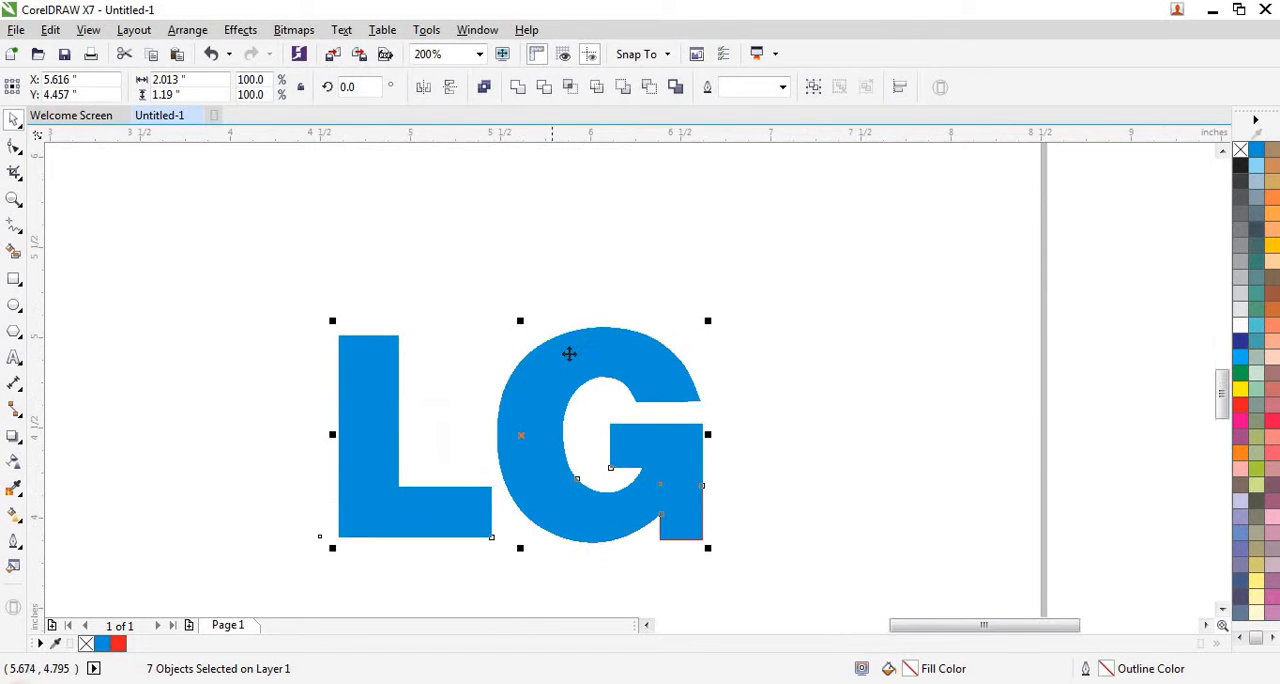
pyautogui.scroll(-1, 569, 353)
pyautogui.scroll(-1, 484, 432)
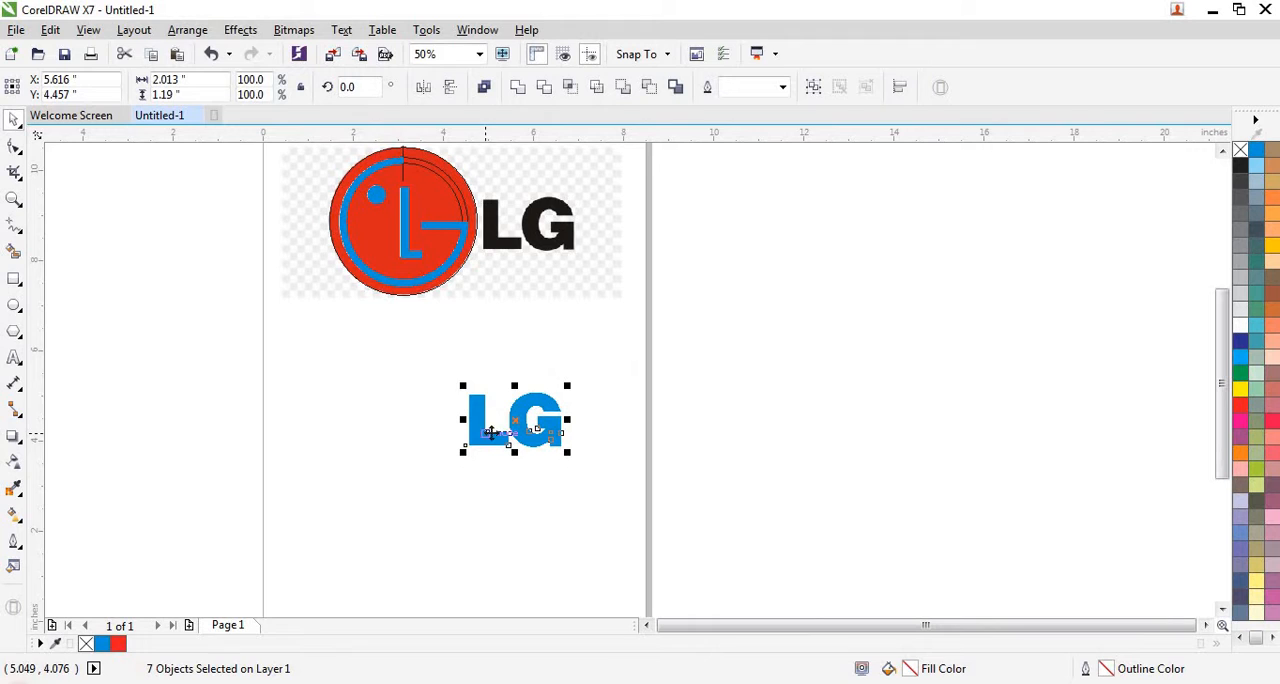
pyautogui.click(414, 281)
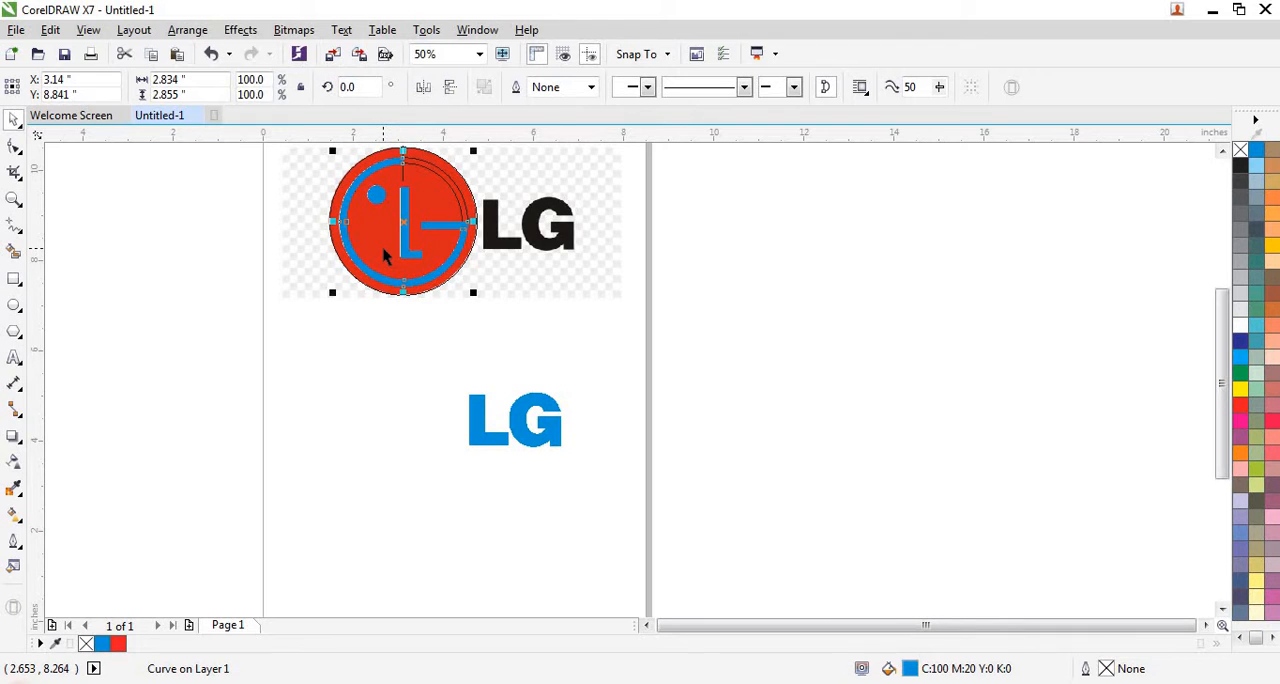
pyautogui.hotkey('ctrl', 'r')
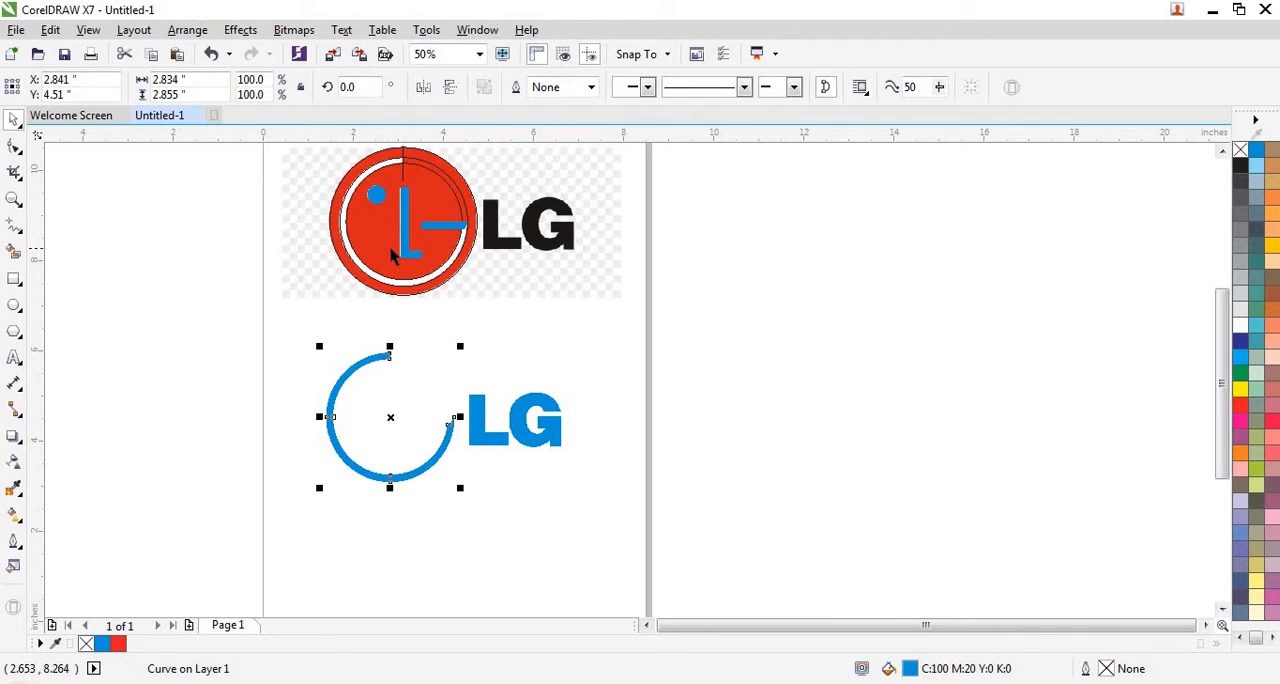
# - Repeat the same move on the emblem's blue G crossbar and the small slanted piece at its outer end
pyautogui.doubleClick(452, 230)
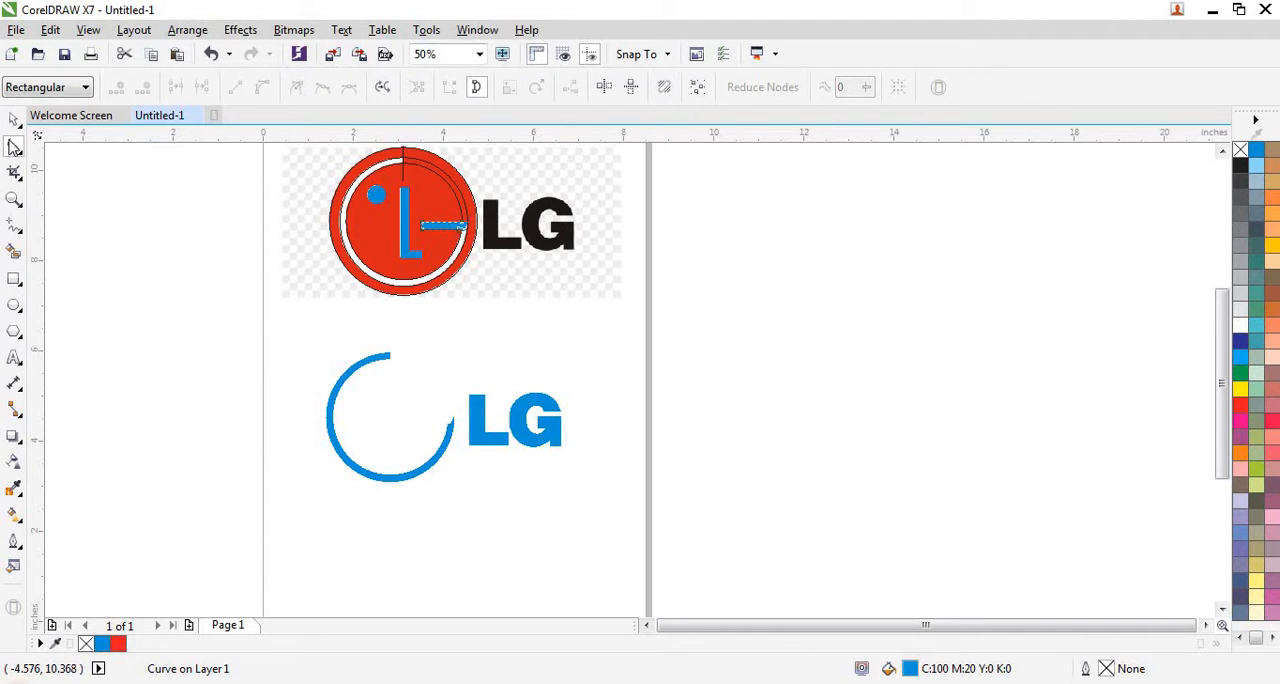
pyautogui.click(14, 119)
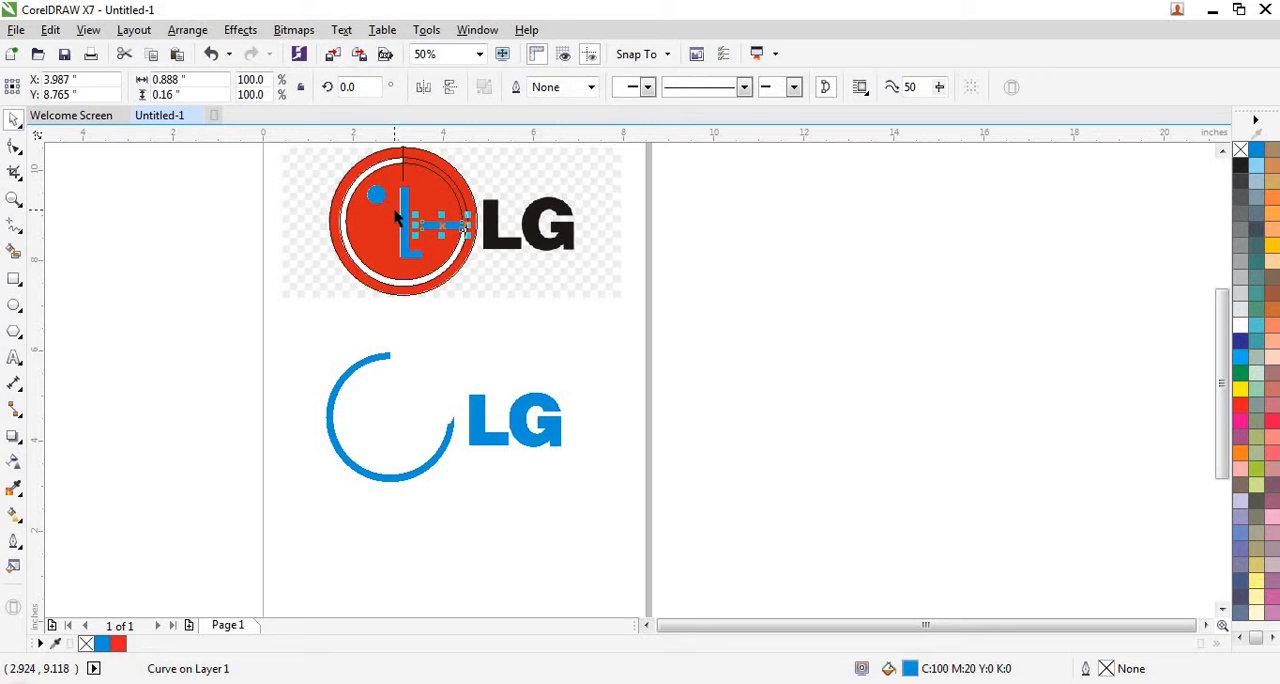
pyautogui.hotkey('ctrl', 'r')
pyautogui.scroll(1, 458, 225)
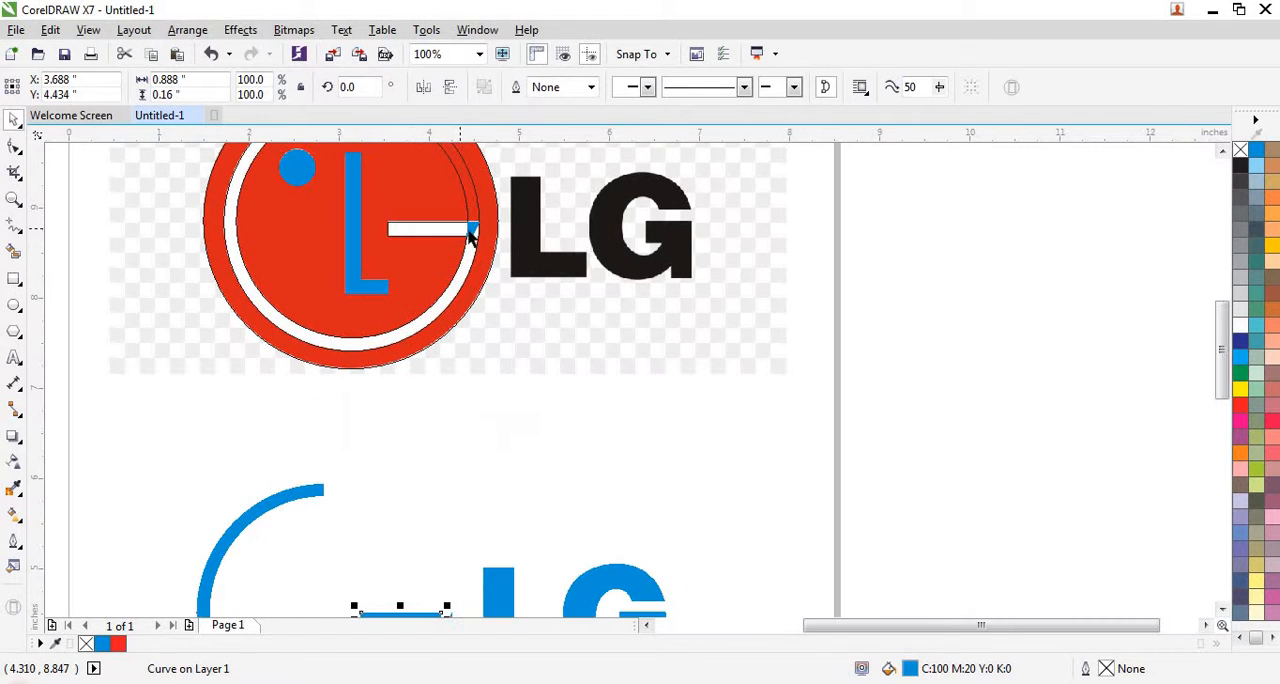
pyautogui.click(470, 230)
pyautogui.hotkey('ctrl', 'r')
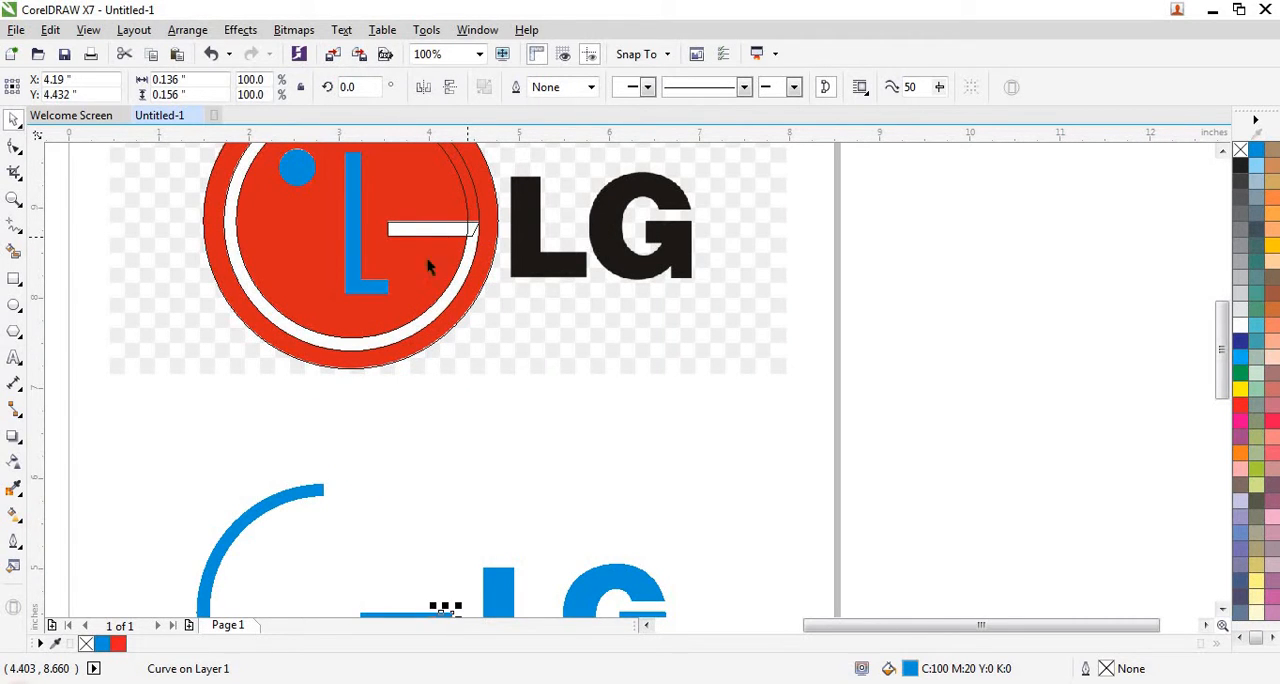
# - Repeat the move on the emblem's blue L pieces: the vertical stem, the corner piece and the foot
pyautogui.click(352, 280)
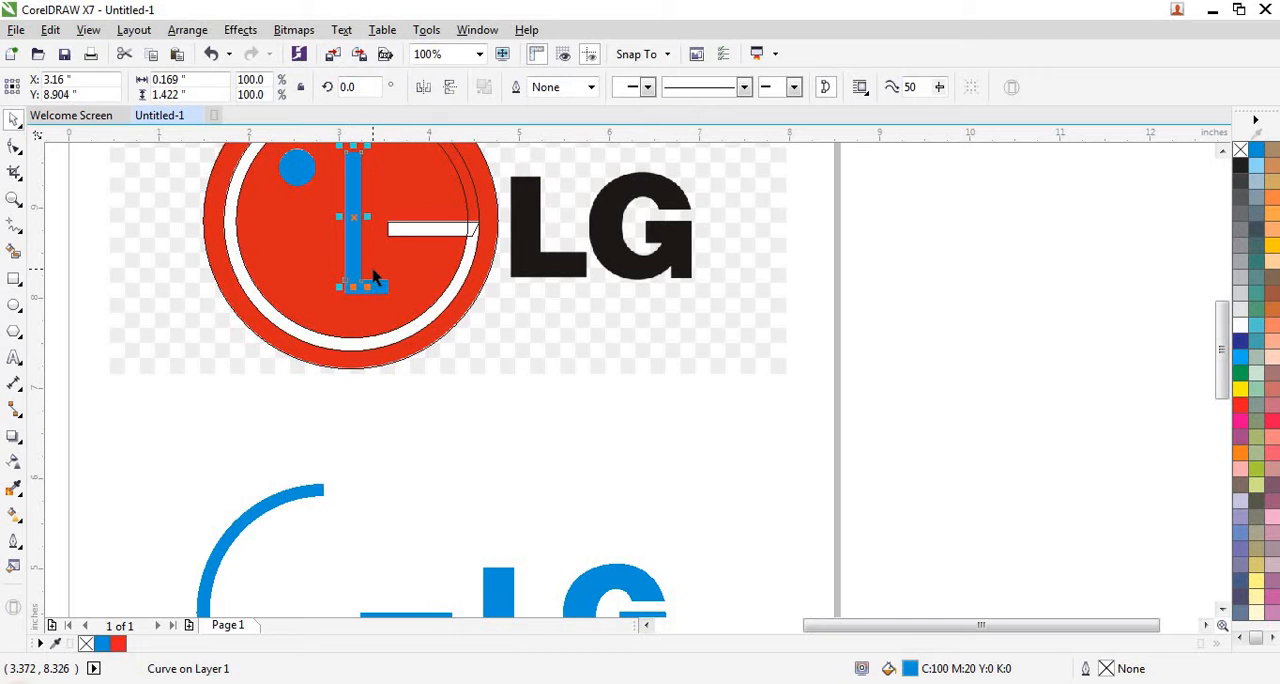
pyautogui.hotkey('ctrl', 'r')
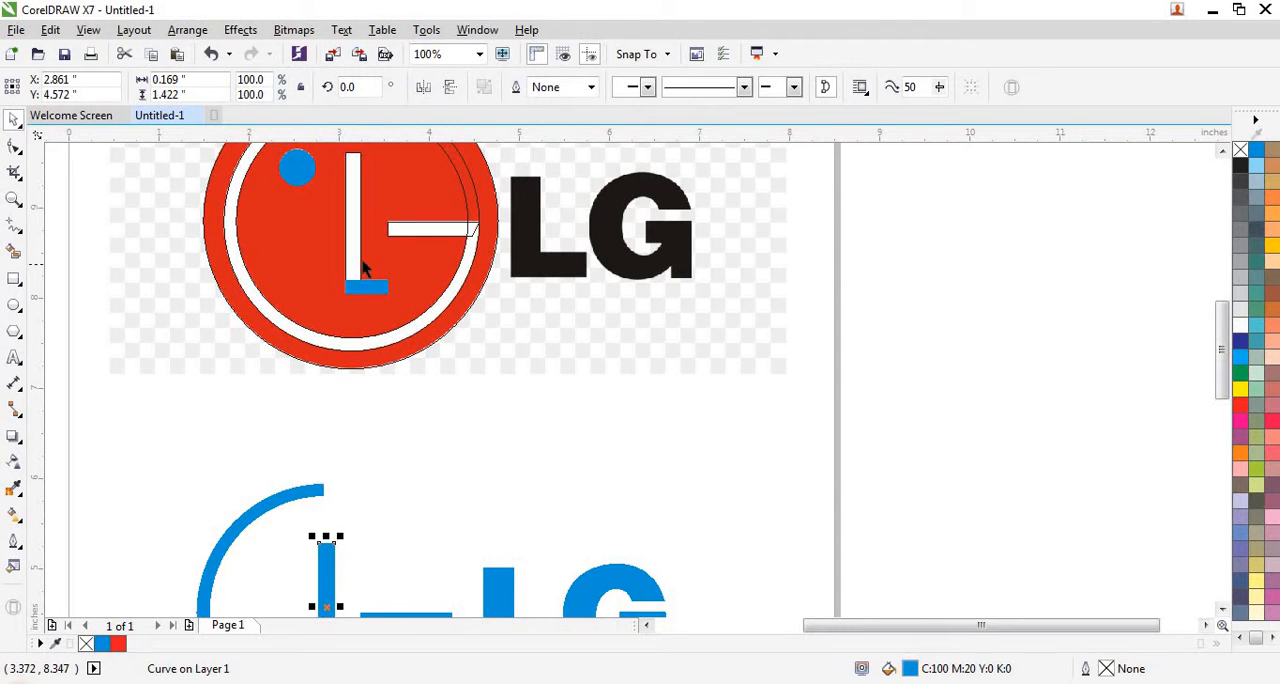
pyautogui.click(359, 290)
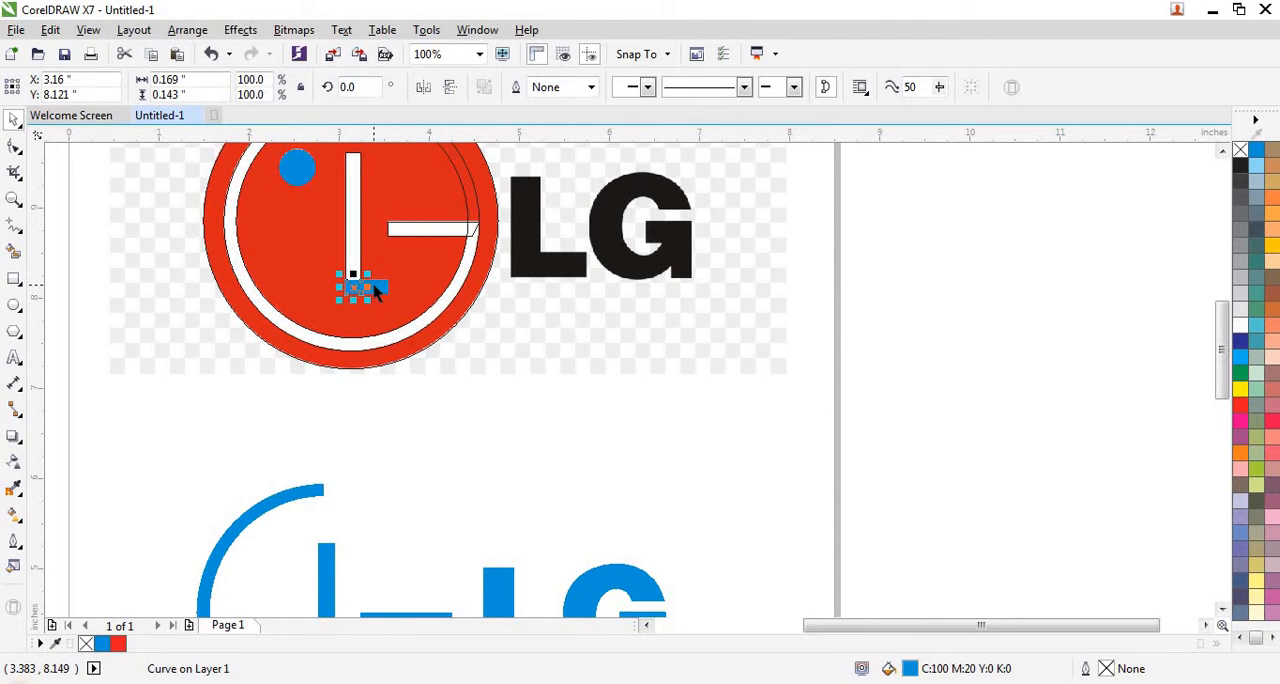
pyautogui.hotkey('ctrl', 'r')
pyautogui.click(377, 286)
pyautogui.hotkey('ctrl', 'r')
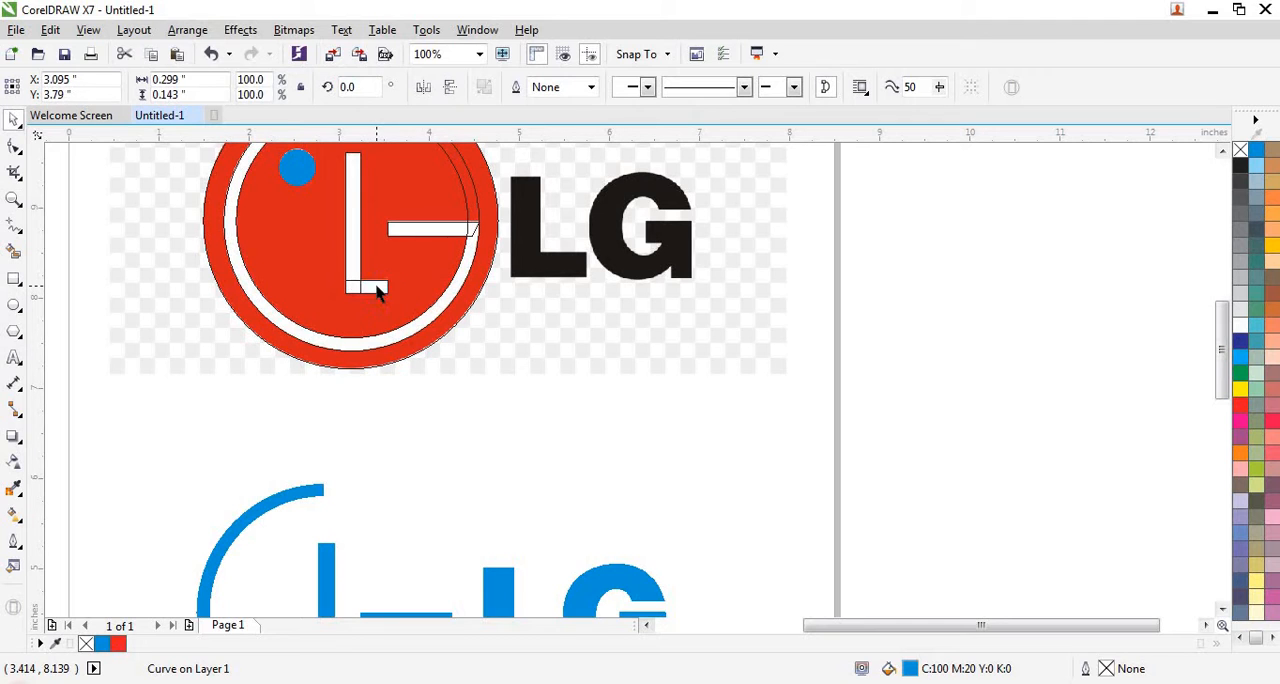
# - Repeat the move on the emblem's blue dot to place it inside the relocated ring
pyautogui.click(298, 168)
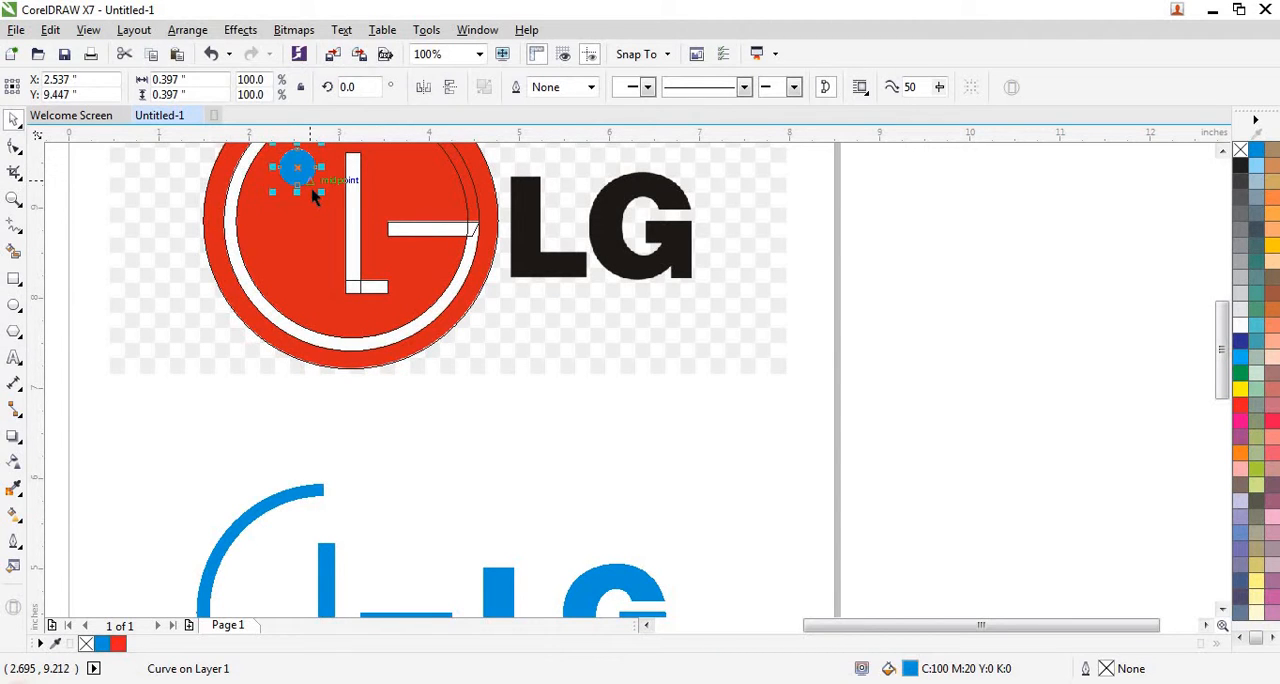
pyautogui.hotkey('ctrl', 'r')
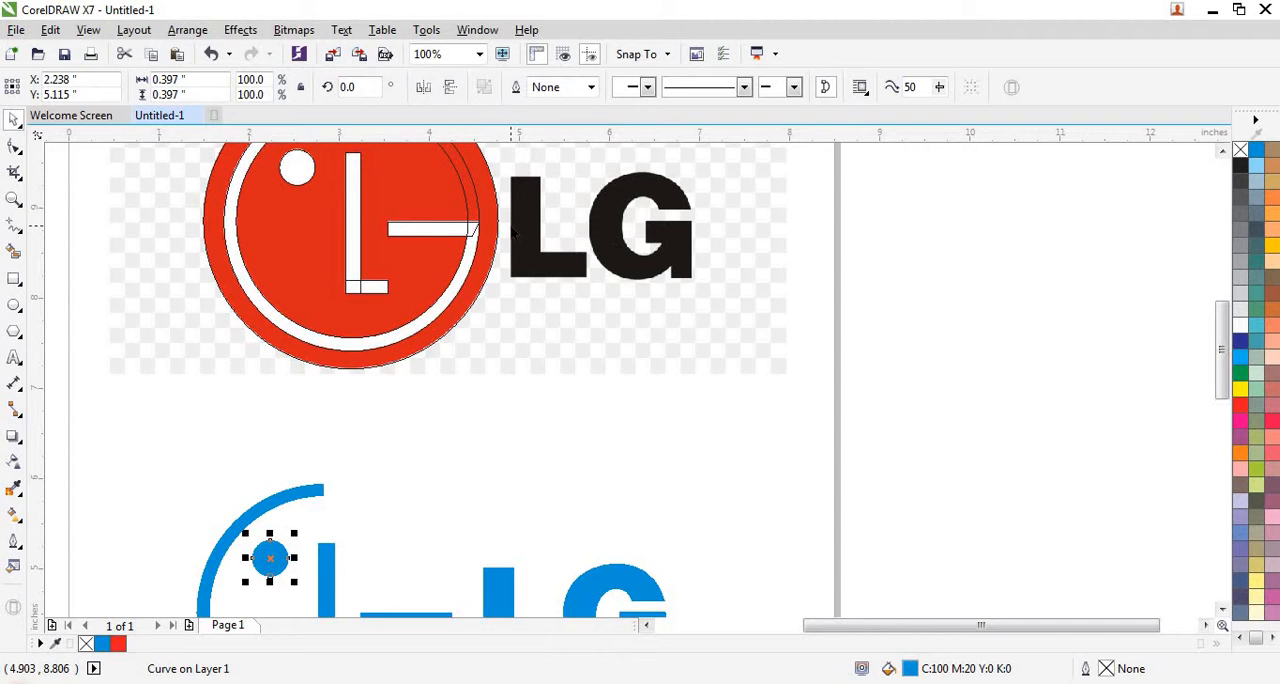
pyautogui.scroll(-1, 271, 551)
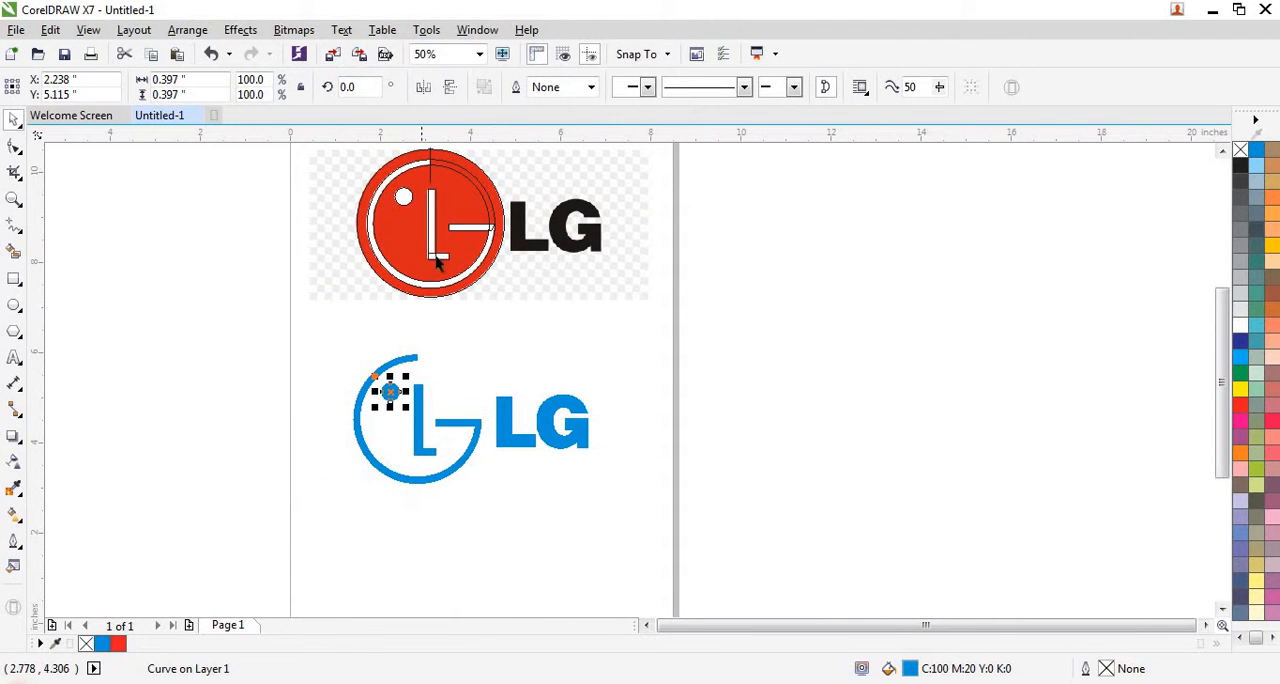
# - Repeat the move on the emblem's outer circle outline so it surrounds the relocated blue shapes
pyautogui.scroll(2, 422, 156)
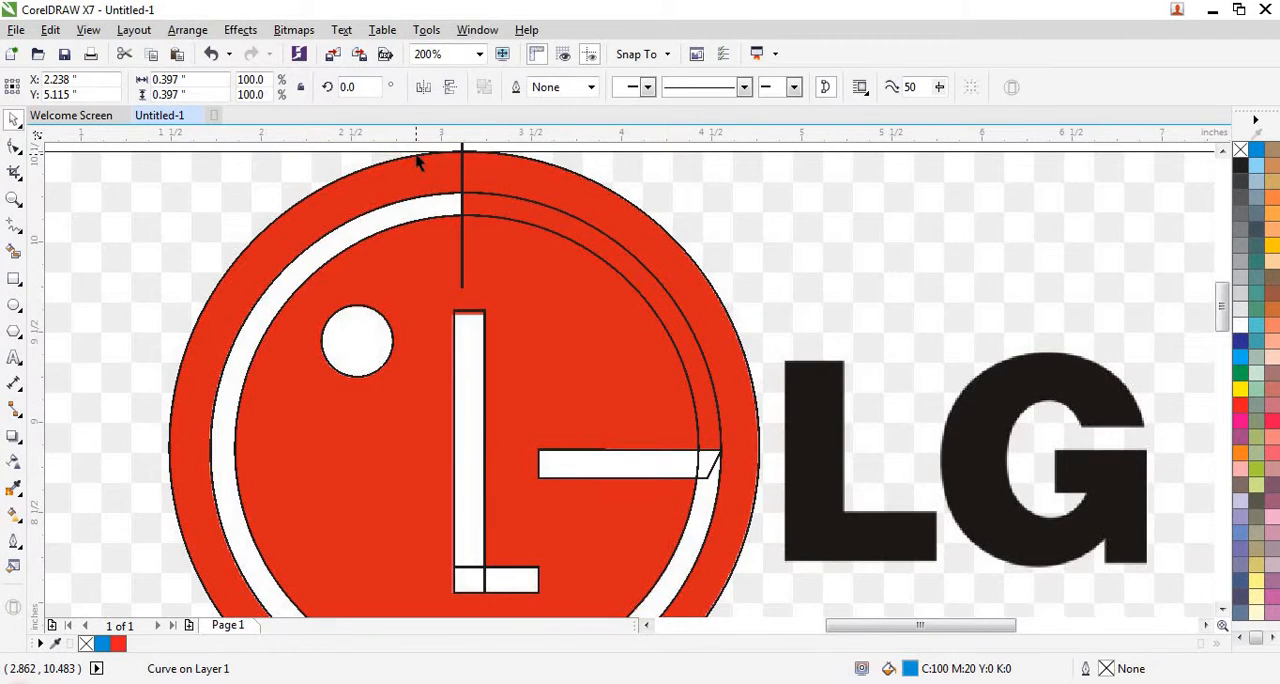
pyautogui.click(418, 163)
pyautogui.scroll(-1, 416, 155)
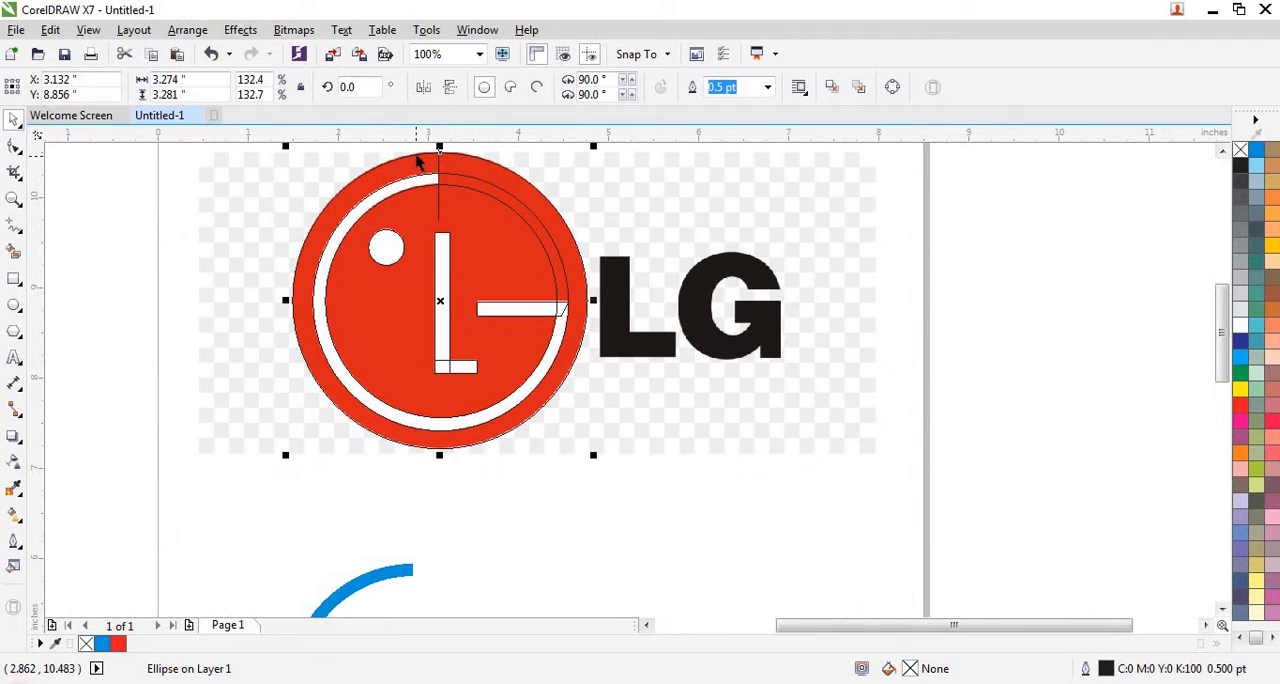
pyautogui.hotkey('ctrl', 'r')
pyautogui.scroll(-1, 412, 164)
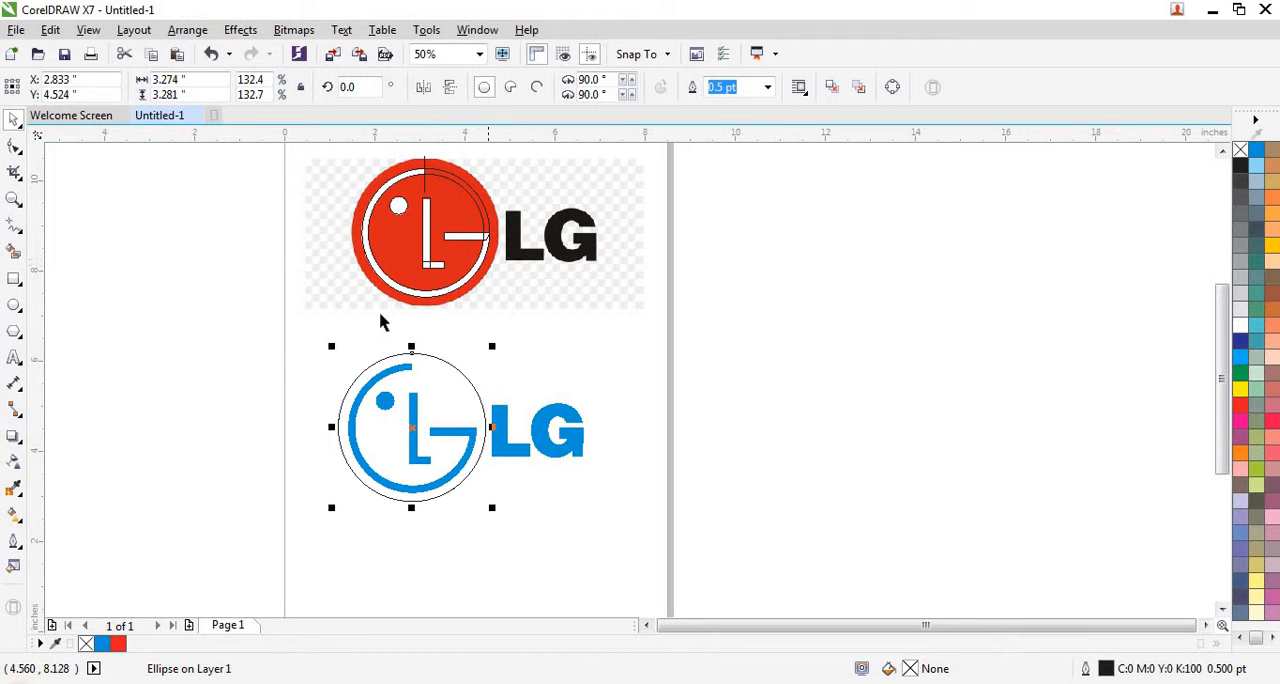
# - Remove the blue fill from the relocated LG lettering pieces and give them a black outline
pyautogui.scroll(1, 376, 402)
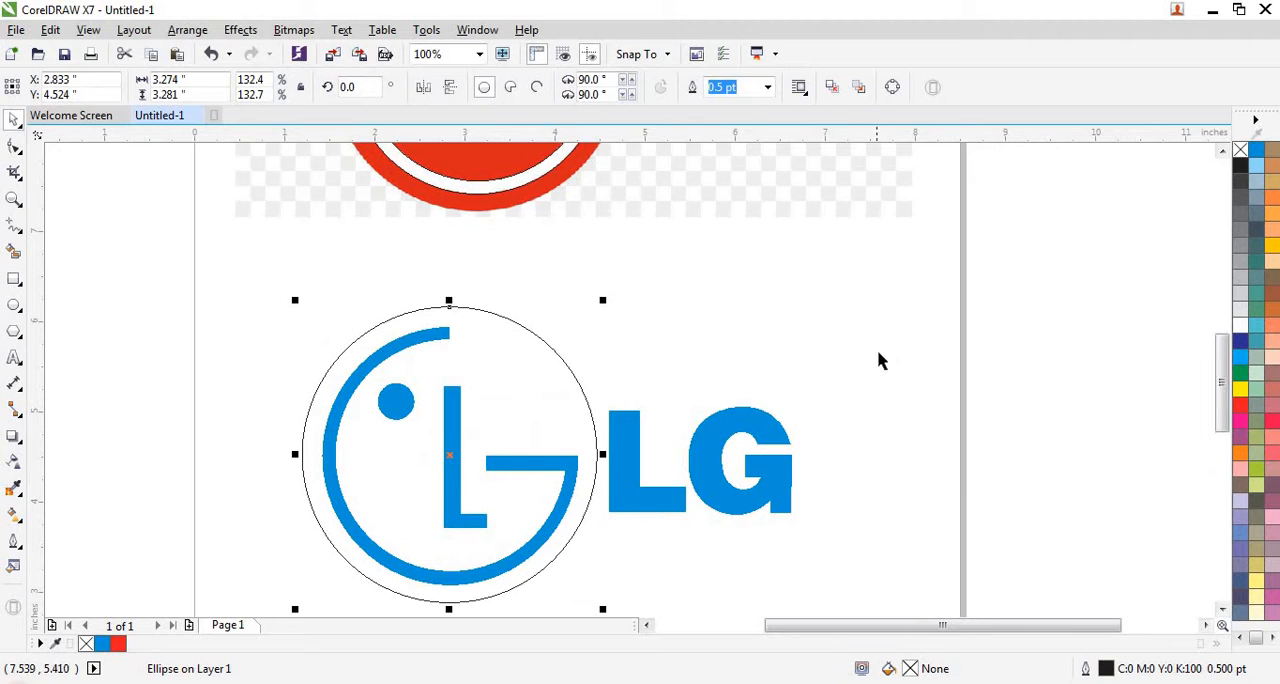
pyautogui.moveTo(880, 352); pyautogui.dragTo(597, 557)
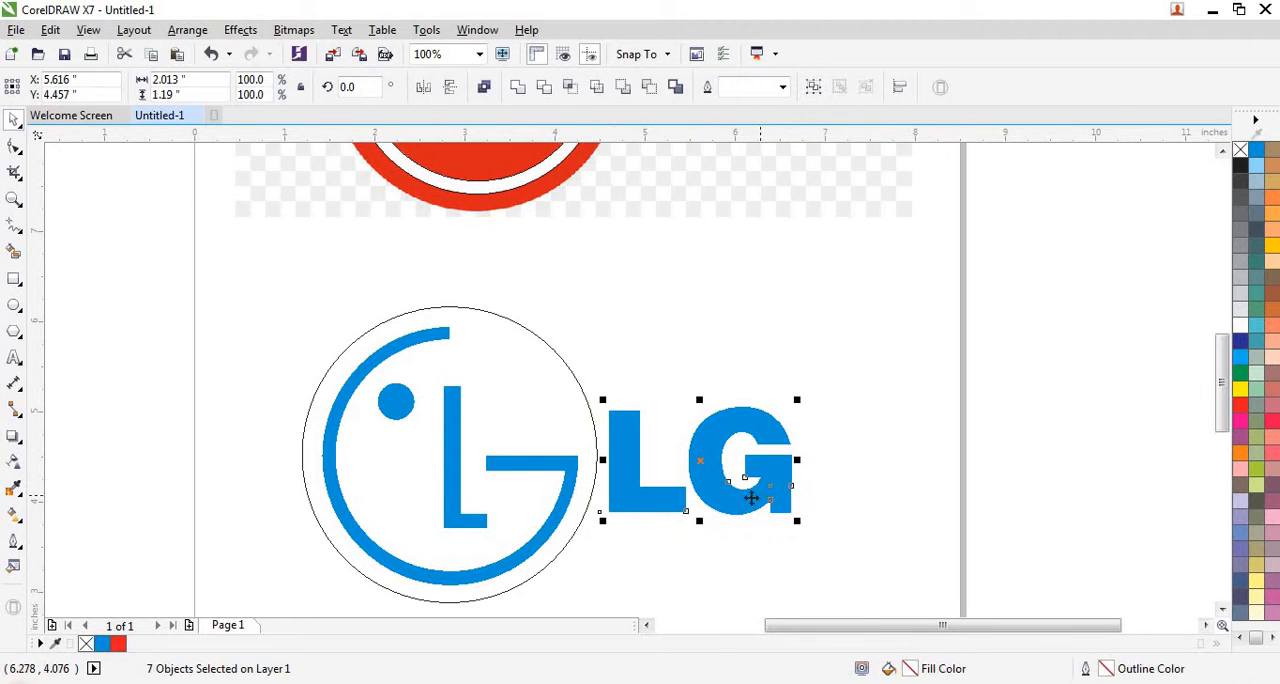
pyautogui.scroll(1, 762, 493)
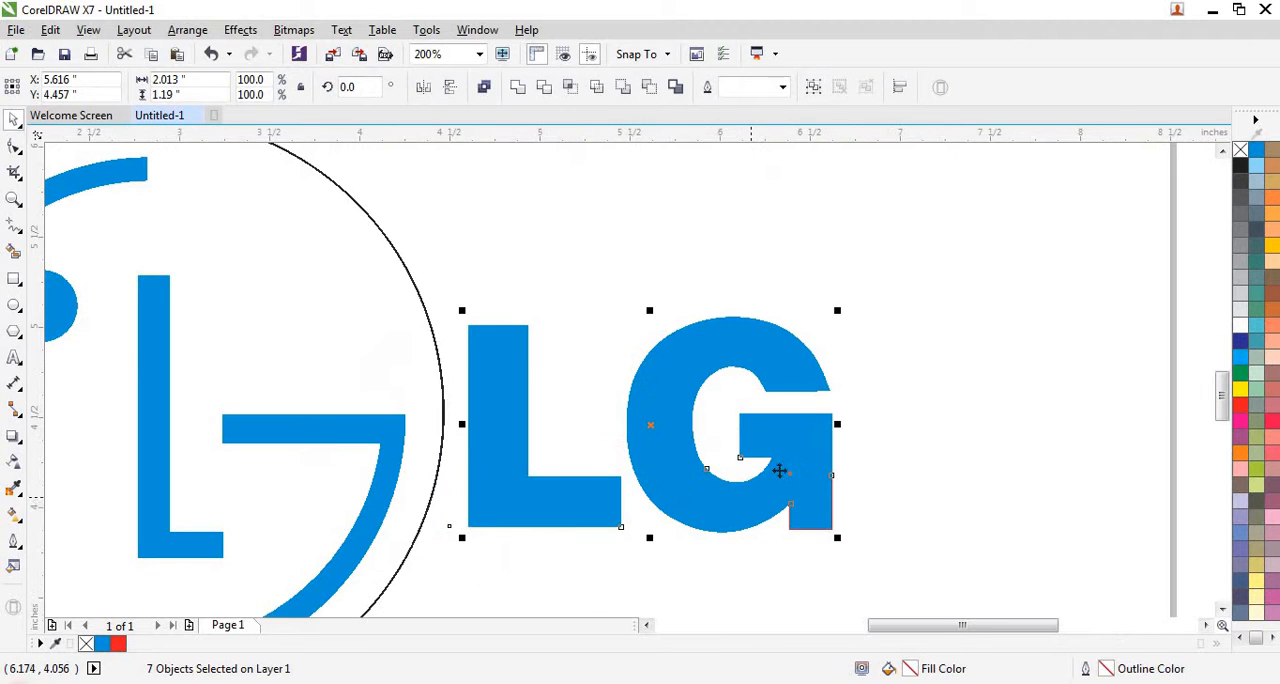
pyautogui.click(1241, 151)
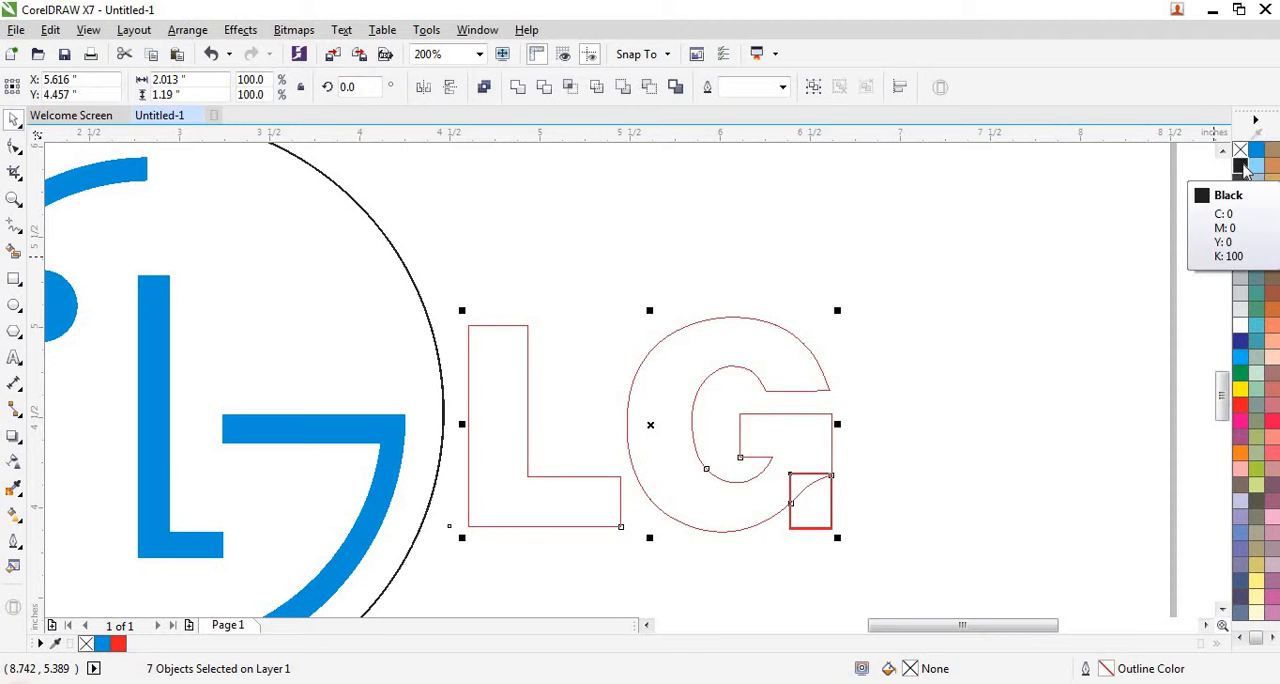
pyautogui.rightClick(1241, 167)
pyautogui.press('Escape')
# - Delete the extra curved piece overlapping the G's lower corner and weld the remaining LG lettering outlines into one curve
pyautogui.scroll(2, 835, 495)
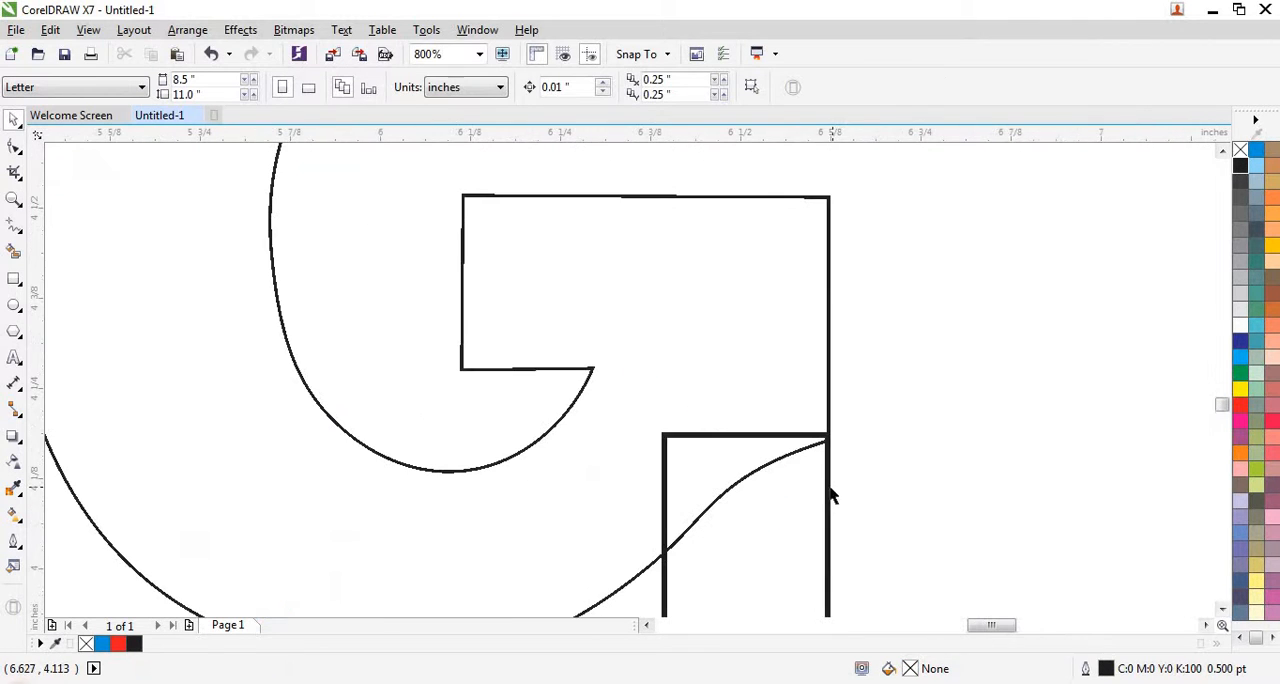
pyautogui.press('F10')
pyautogui.click(778, 438)
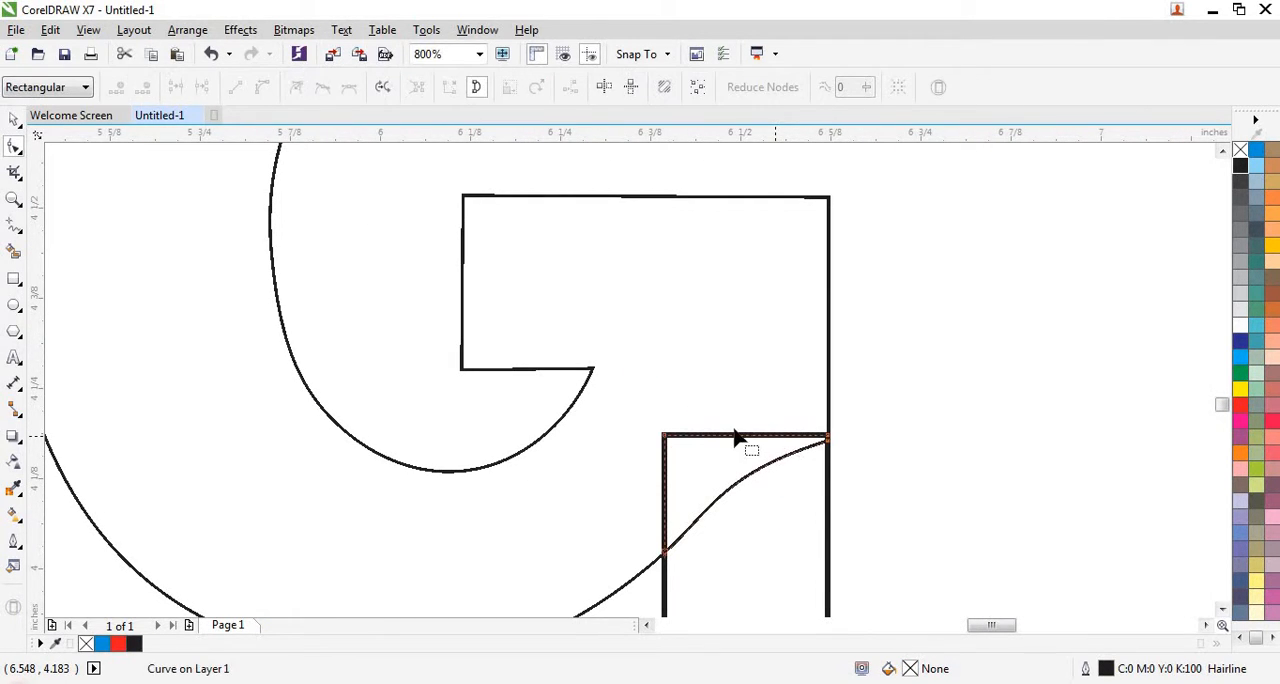
pyautogui.scroll(-2, 757, 425)
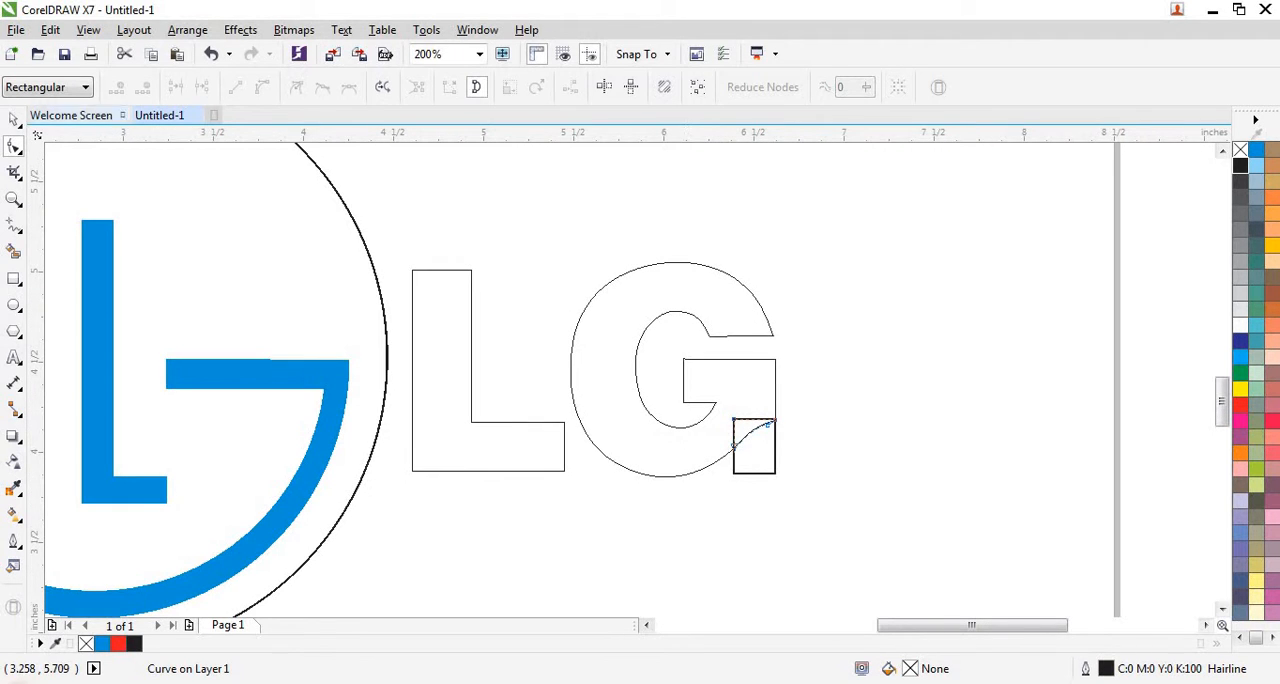
pyautogui.click(14, 121)
pyautogui.click(872, 212)
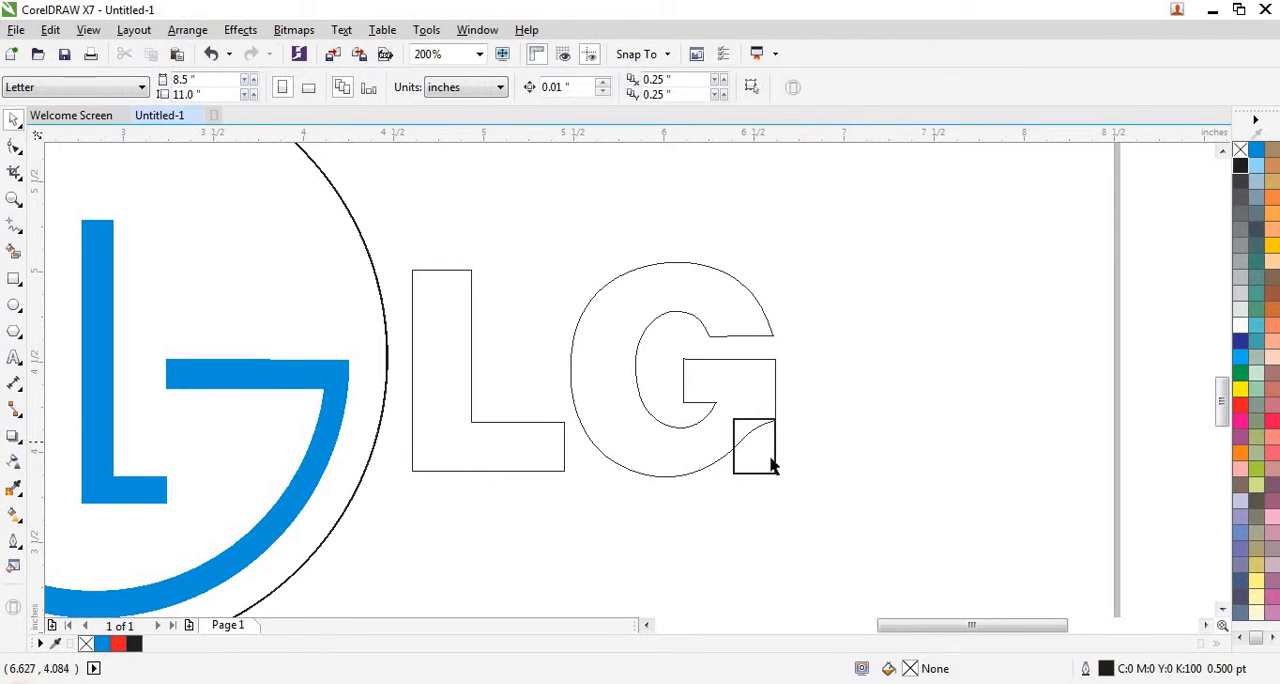
pyautogui.moveTo(777, 460); pyautogui.dragTo(805, 450)
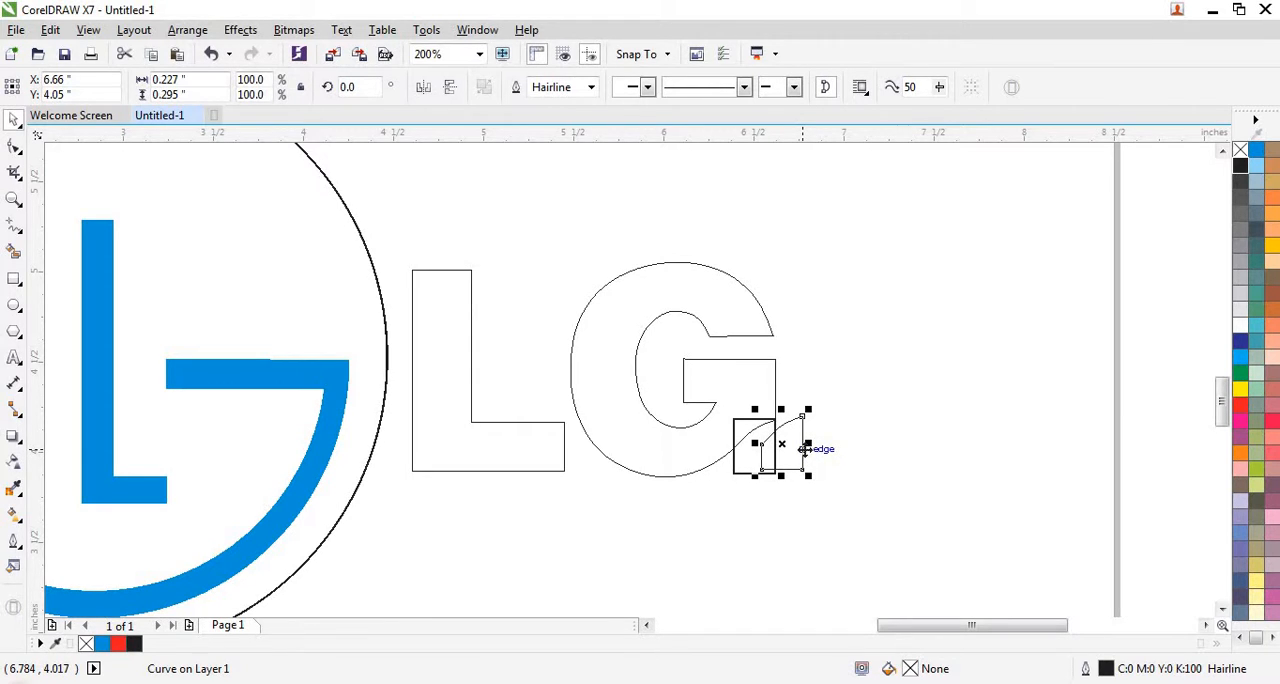
pyautogui.press('Delete')
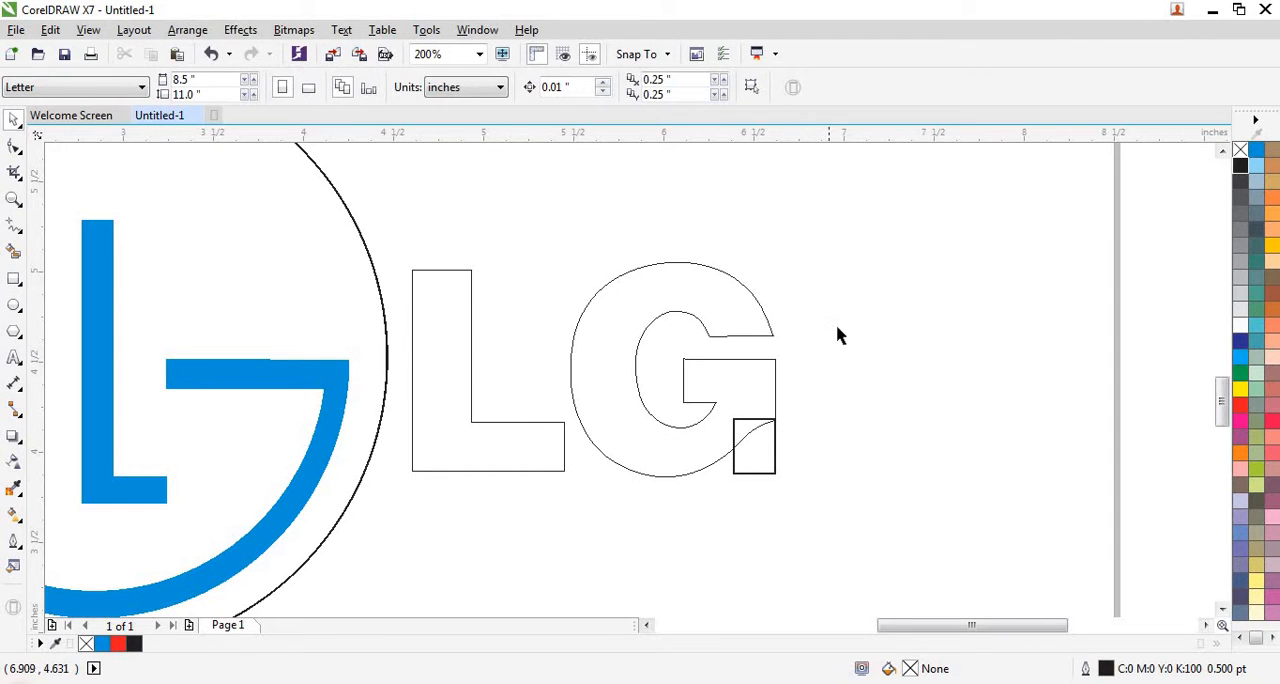
pyautogui.moveTo(890, 199); pyautogui.dragTo(397, 515)
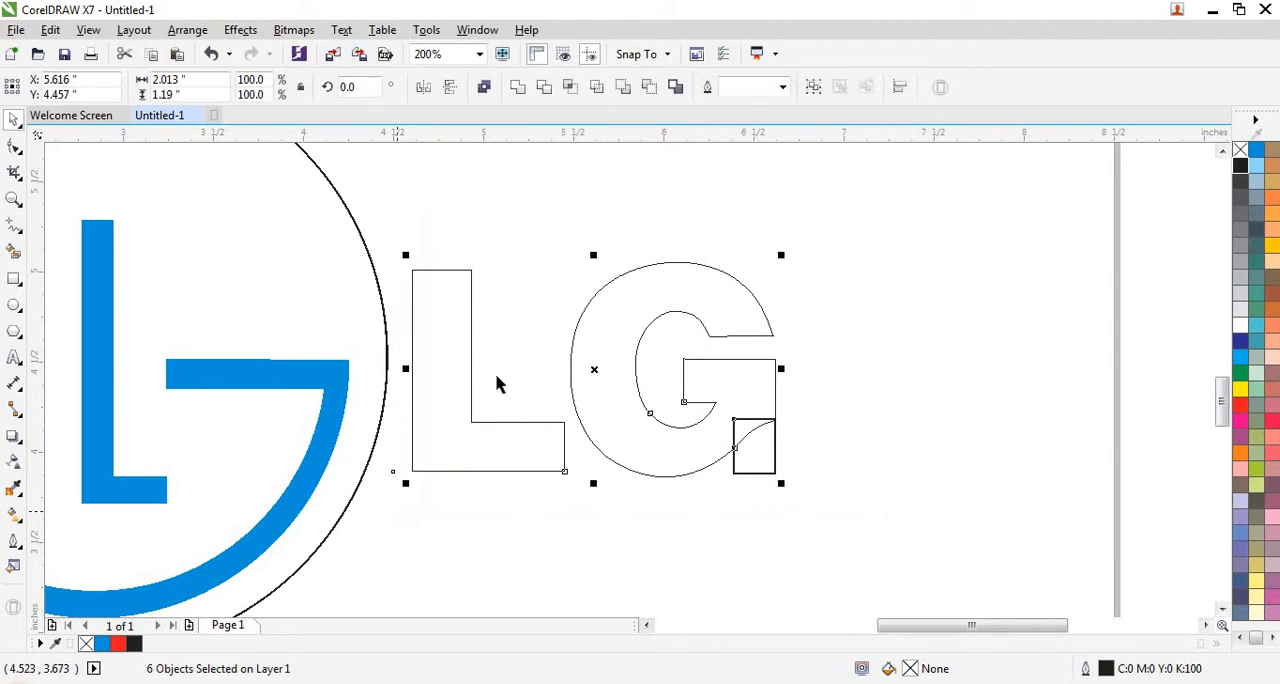
pyautogui.click(514, 88)
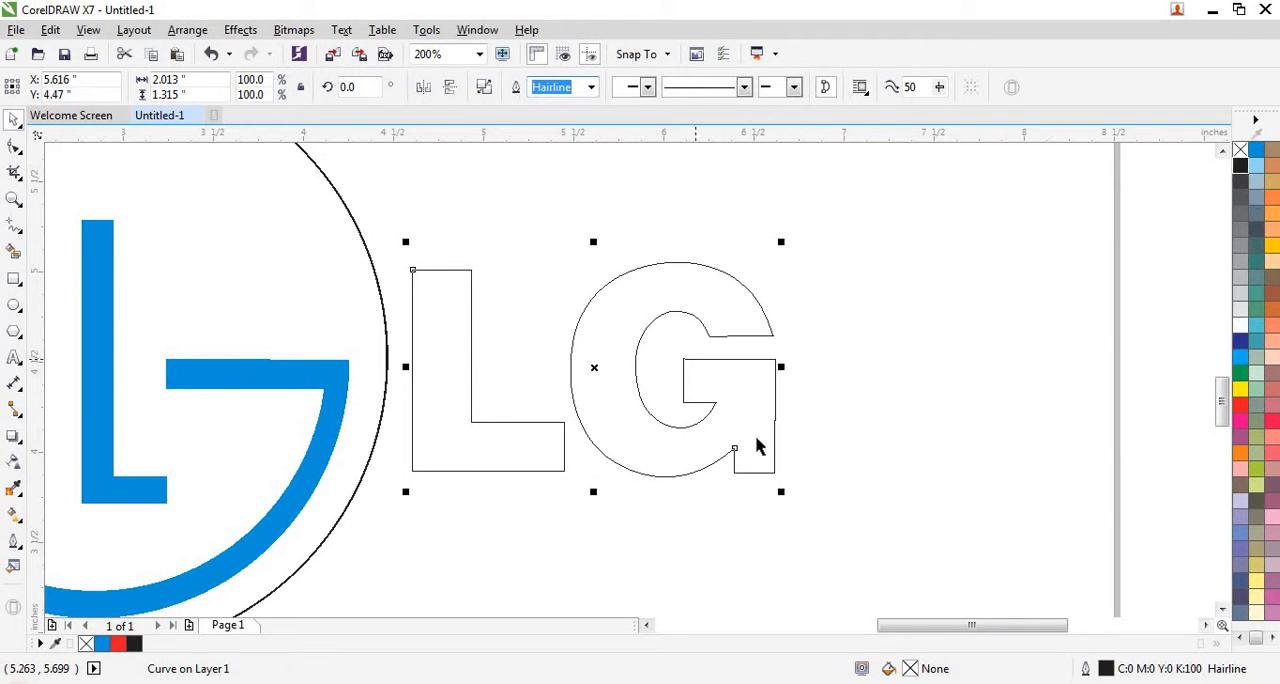
# - Delete the surplus nodes forming the small notch on the outer vertical edge of the lettering's G
pyautogui.scroll(2, 789, 426)
pyautogui.scroll(1, 841, 367)
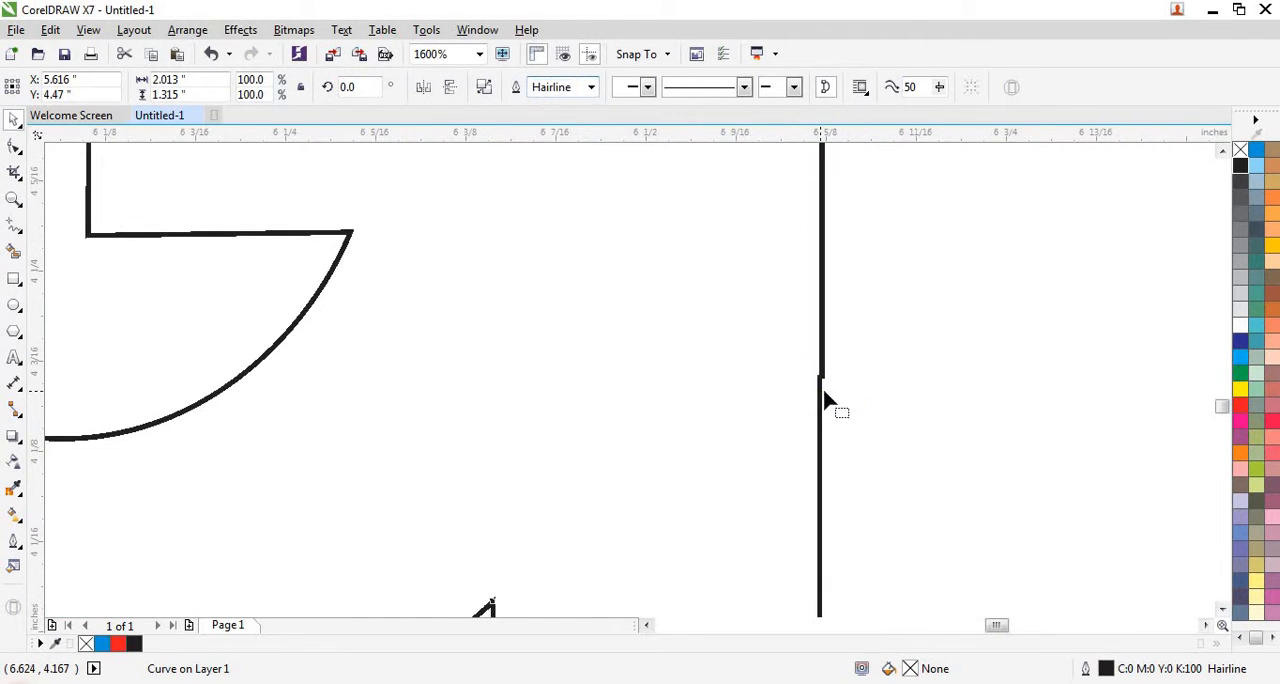
pyautogui.press('F10')
pyautogui.moveTo(856, 344); pyautogui.dragTo(793, 431)
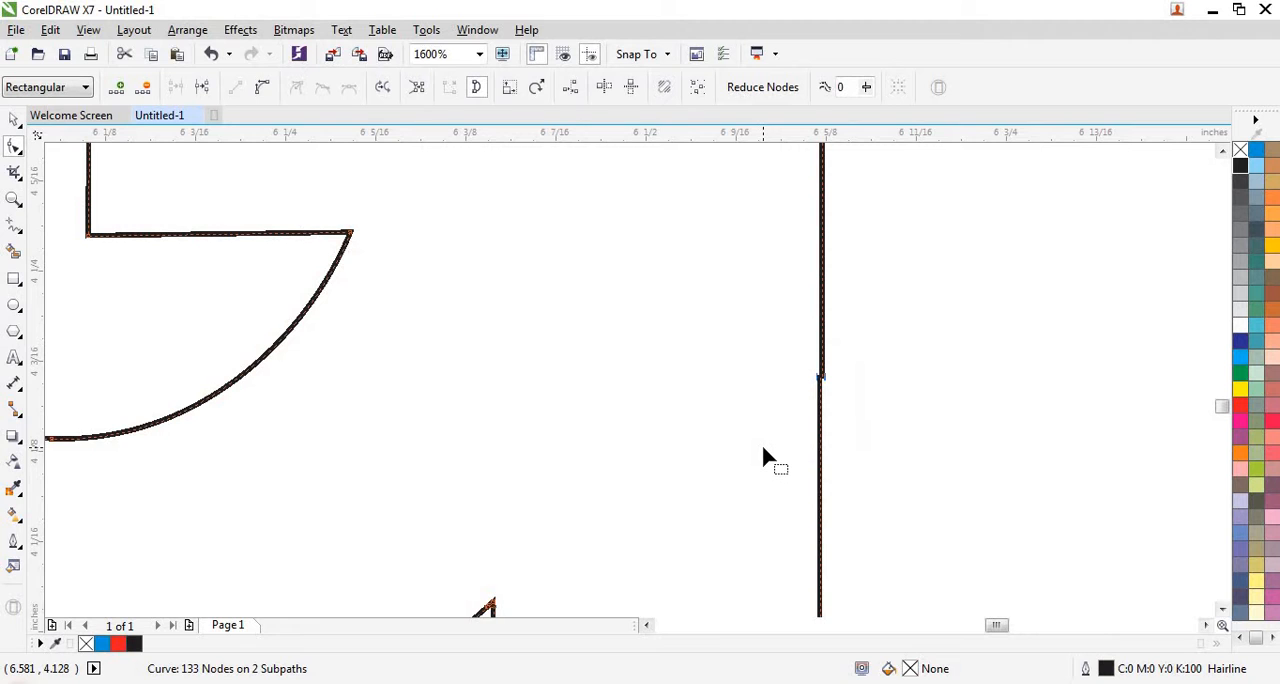
pyautogui.press('Delete')
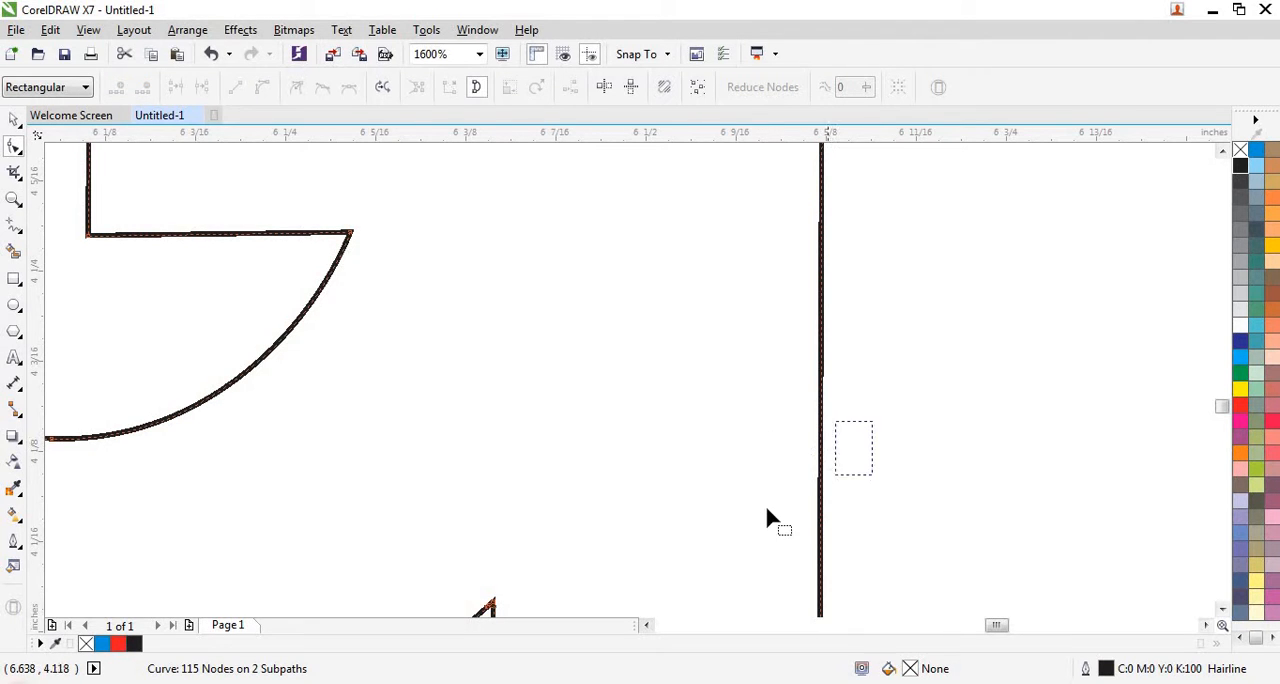
# - Examine the welded LG lettering outline for remaining notches, including the inner corner of the G's opening
pyautogui.scroll(-3, 764, 502)
pyautogui.scroll(1, 799, 398)
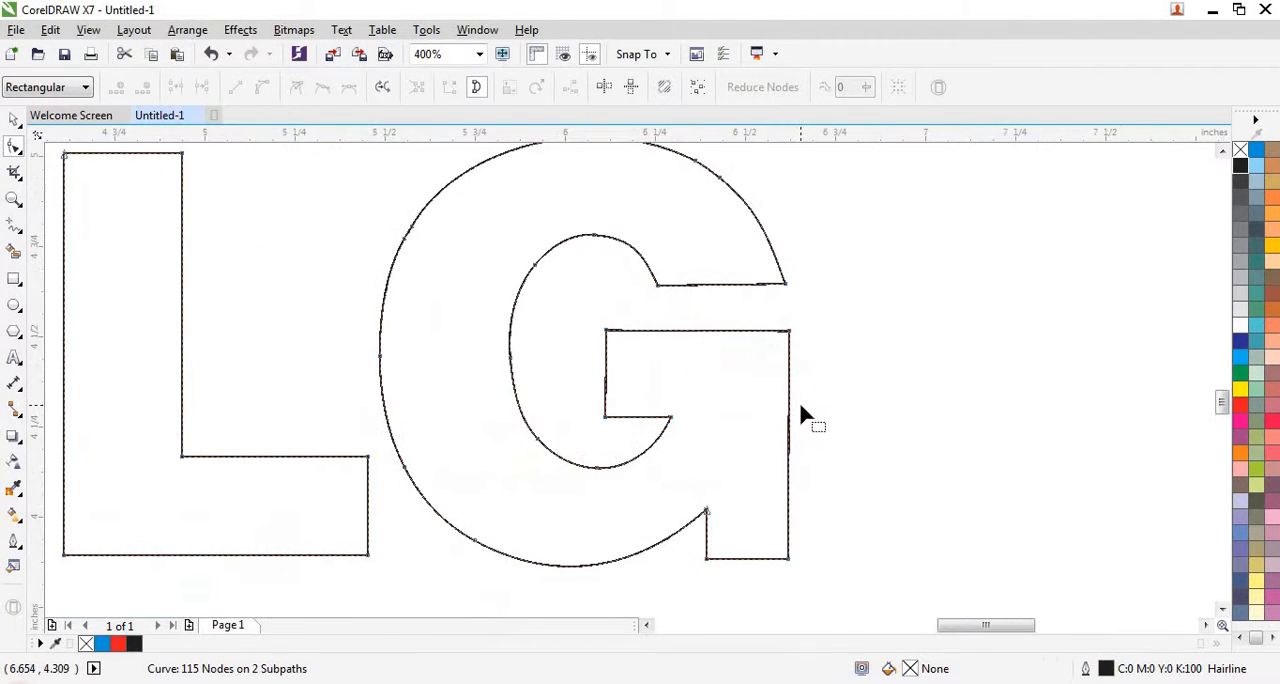
pyautogui.scroll(-1, 800, 413)
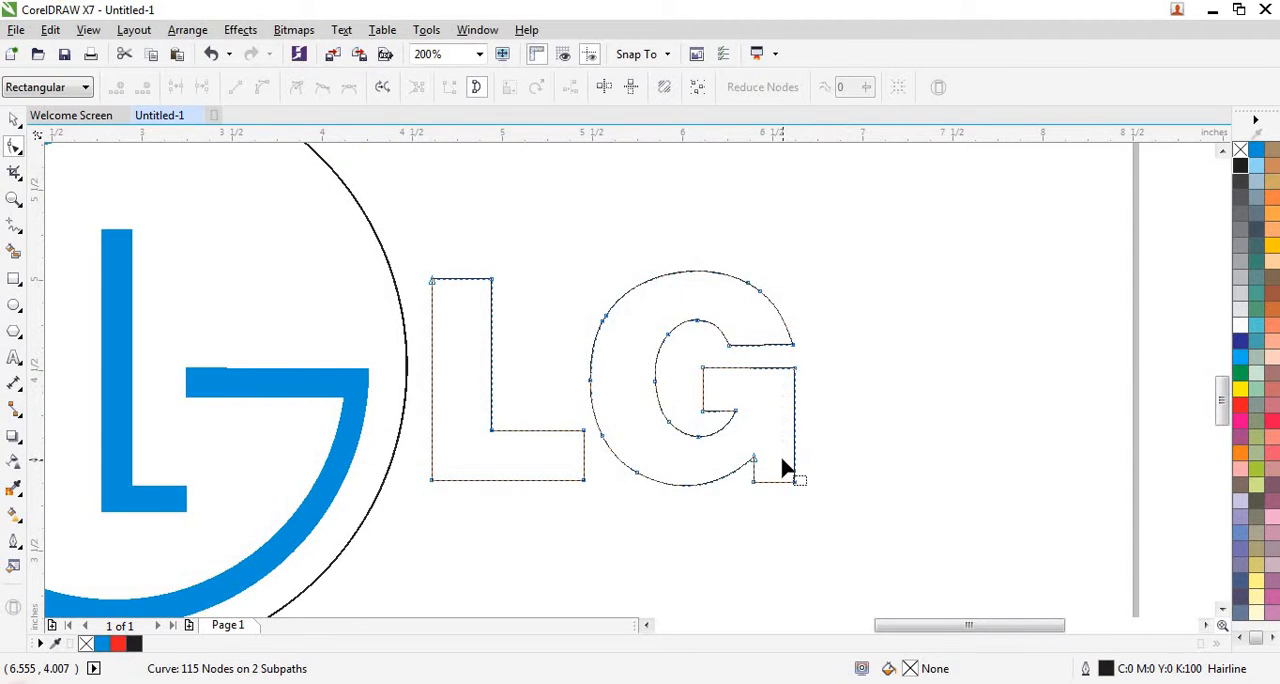
pyautogui.scroll(1, 790, 470)
pyautogui.scroll(-1, 865, 425)
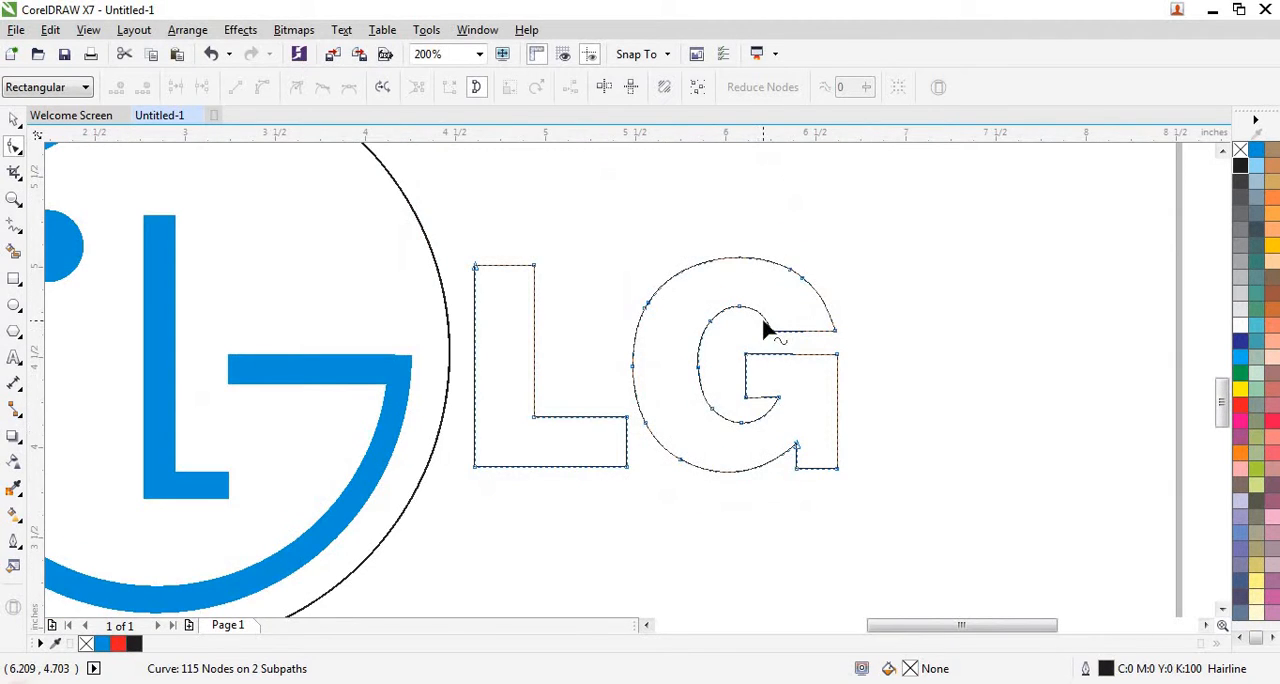
pyautogui.scroll(1, 862, 337)
pyautogui.scroll(1, 808, 343)
pyautogui.scroll(2, 807, 340)
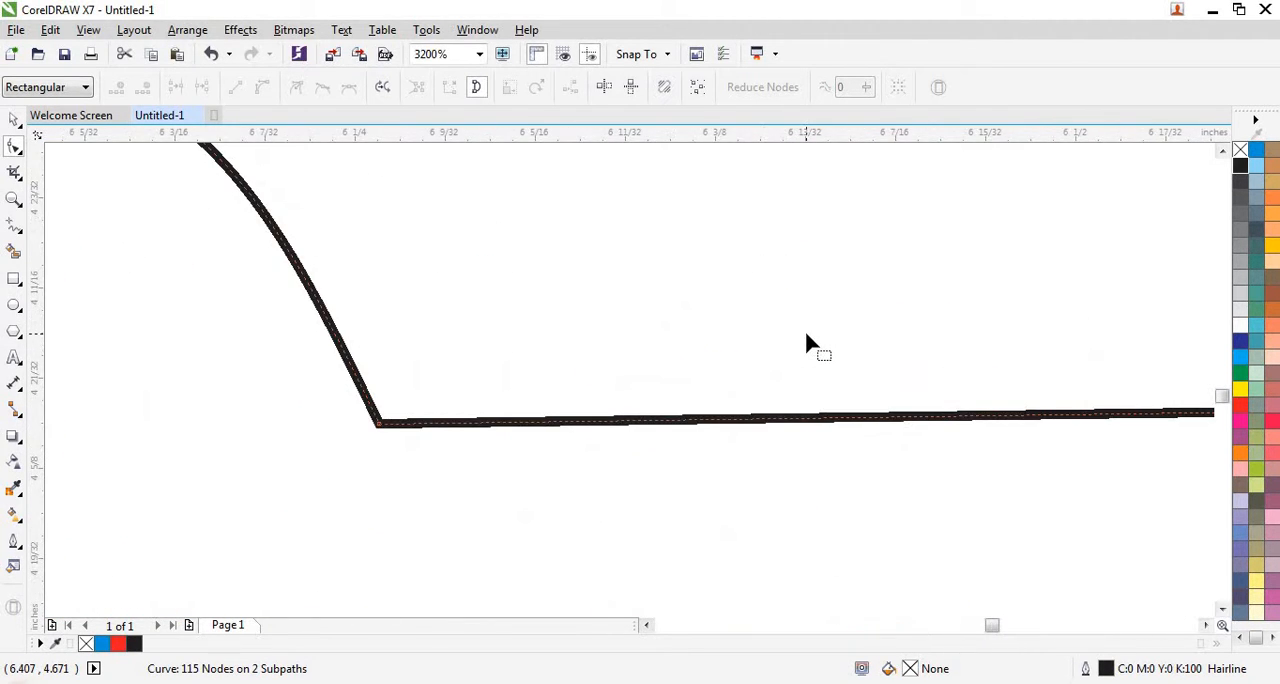
pyautogui.scroll(-3, 806, 340)
pyautogui.scroll(-1, 808, 343)
pyautogui.scroll(-1, 586, 389)
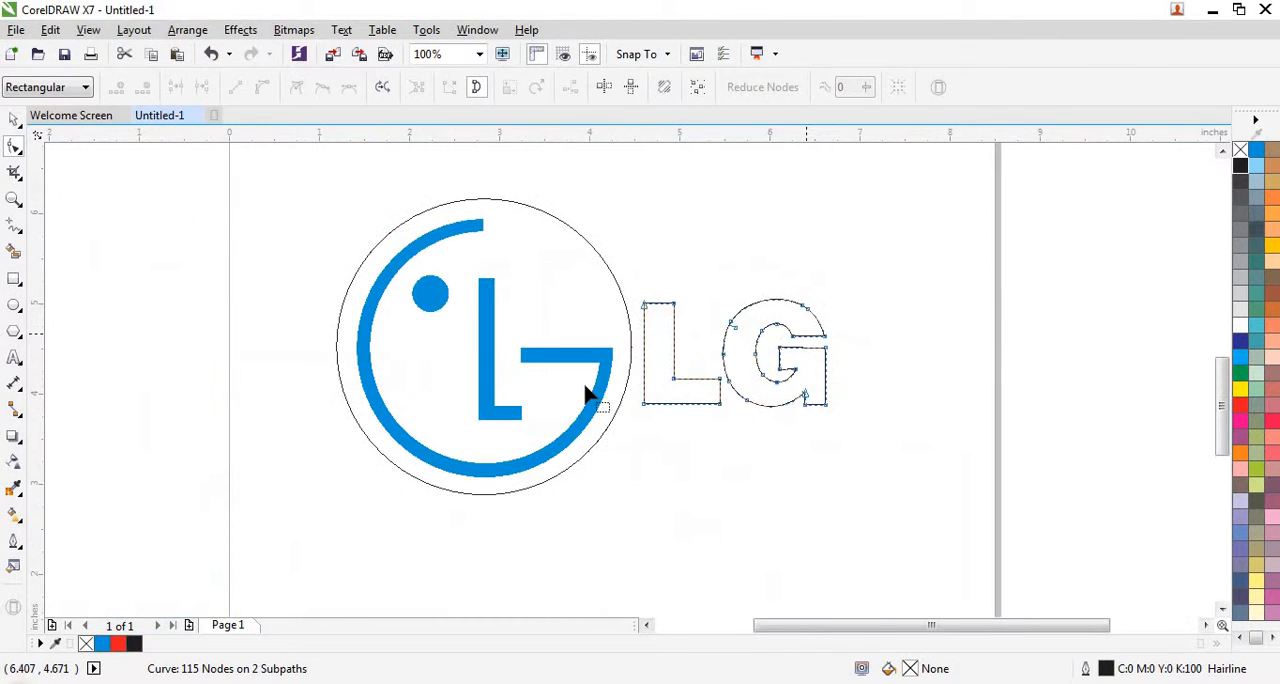
pyautogui.click(14, 119)
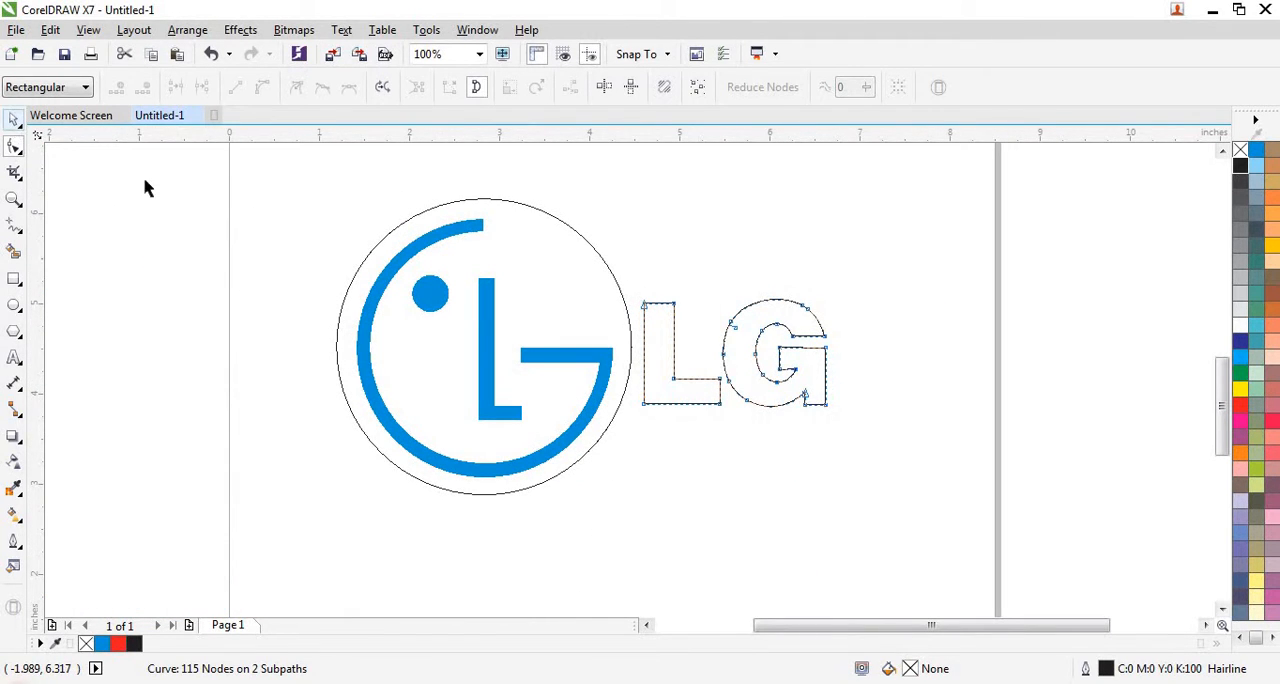
pyautogui.click(146, 186)
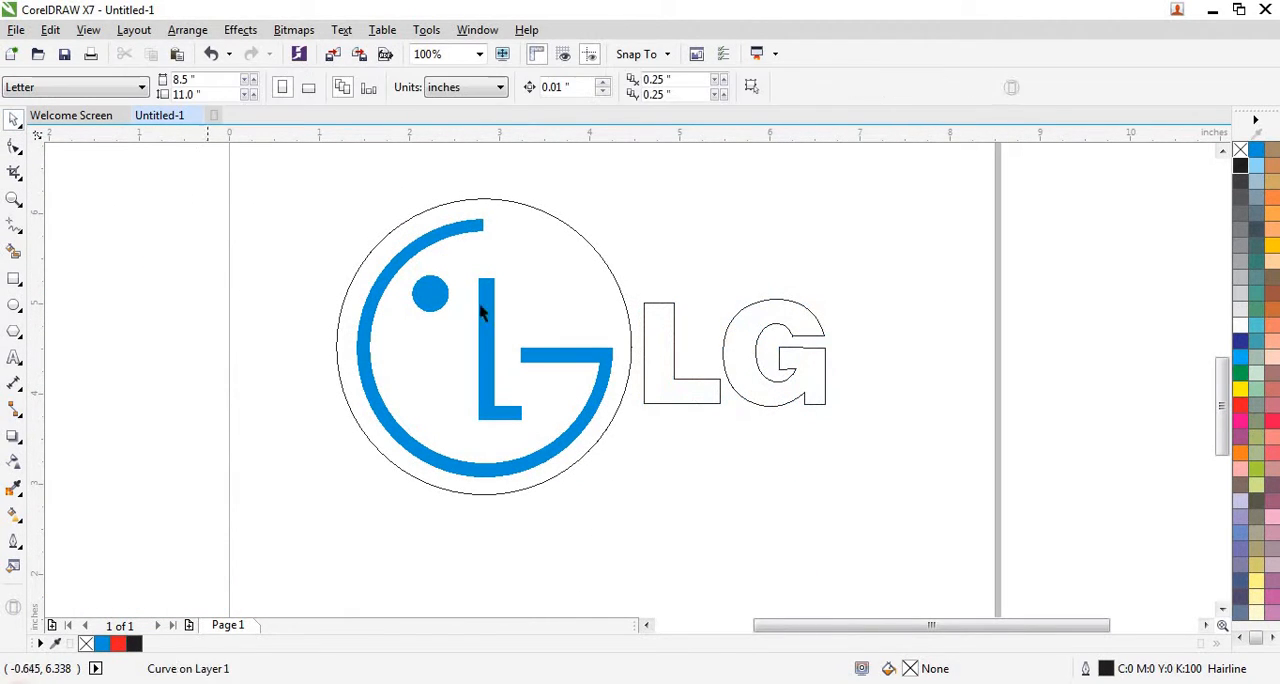
# - Weld the emblem's G crossbar, its small end piece and the blue ring arc into one shape
pyautogui.click(556, 356)
pyautogui.scroll(1, 601, 352)
pyautogui.scroll(1, 601, 352)
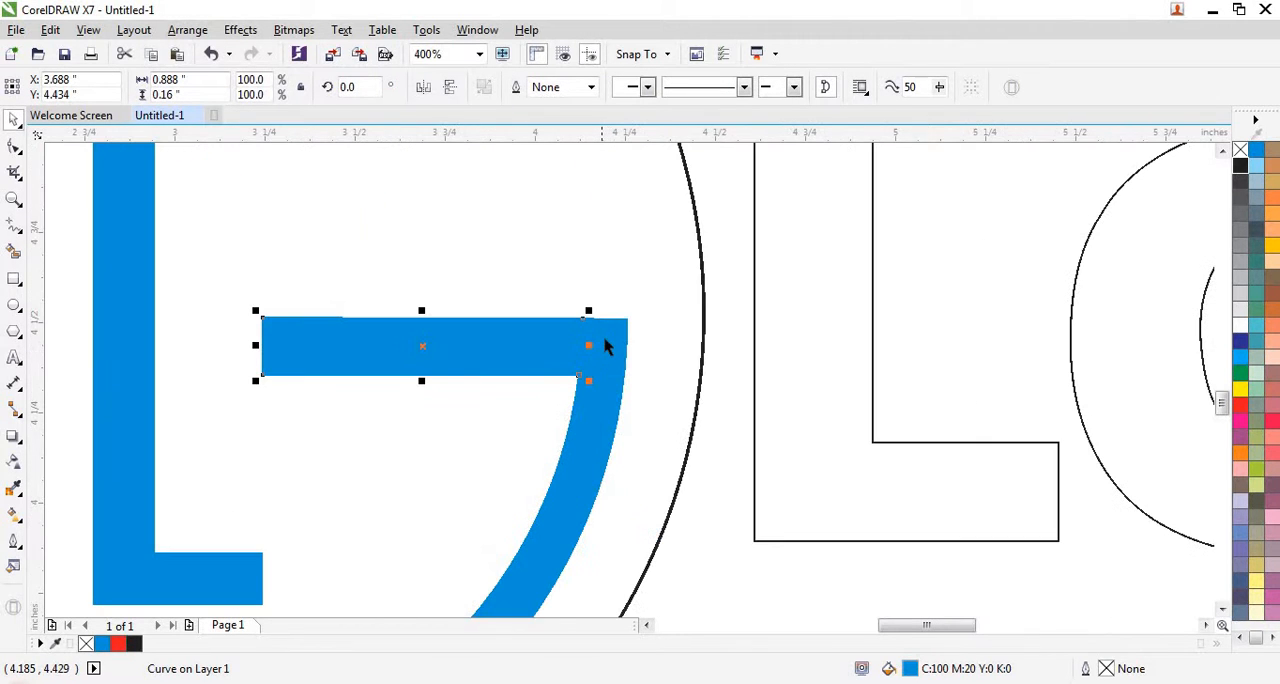
pyautogui.keyDown('shift'); pyautogui.click(600, 394); pyautogui.keyUp('shift')
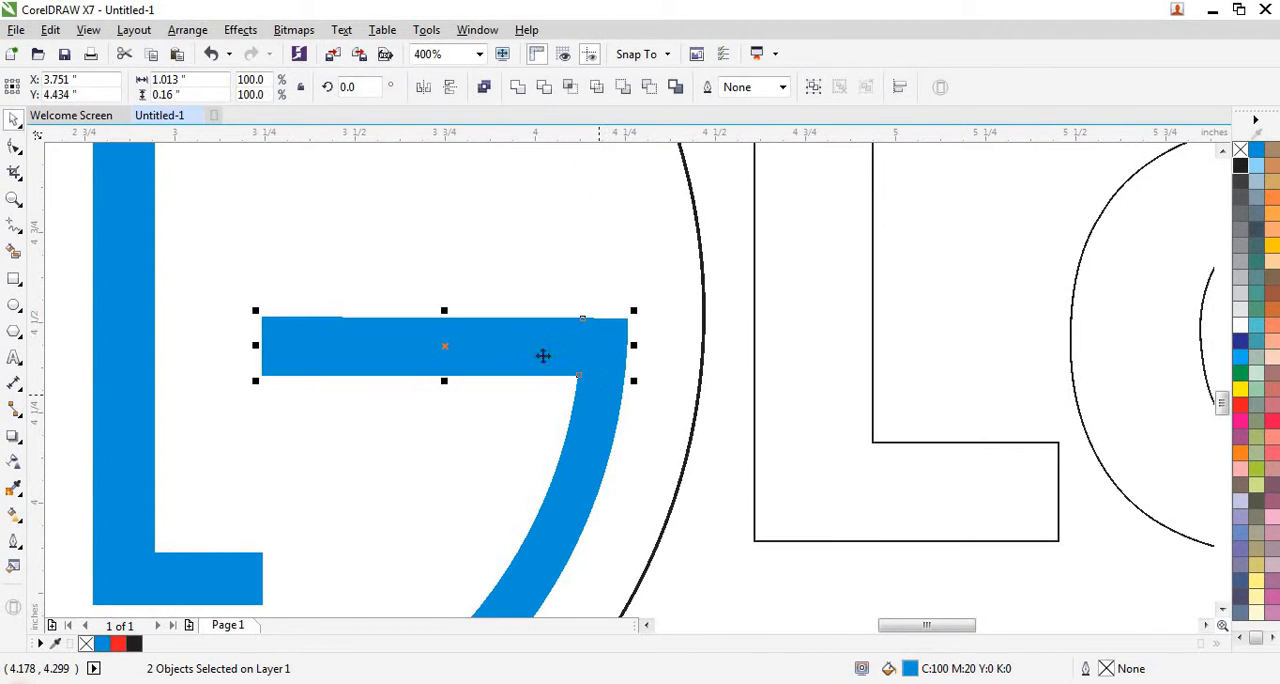
pyautogui.keyDown('shift'); pyautogui.click(578, 436); pyautogui.keyUp('shift')
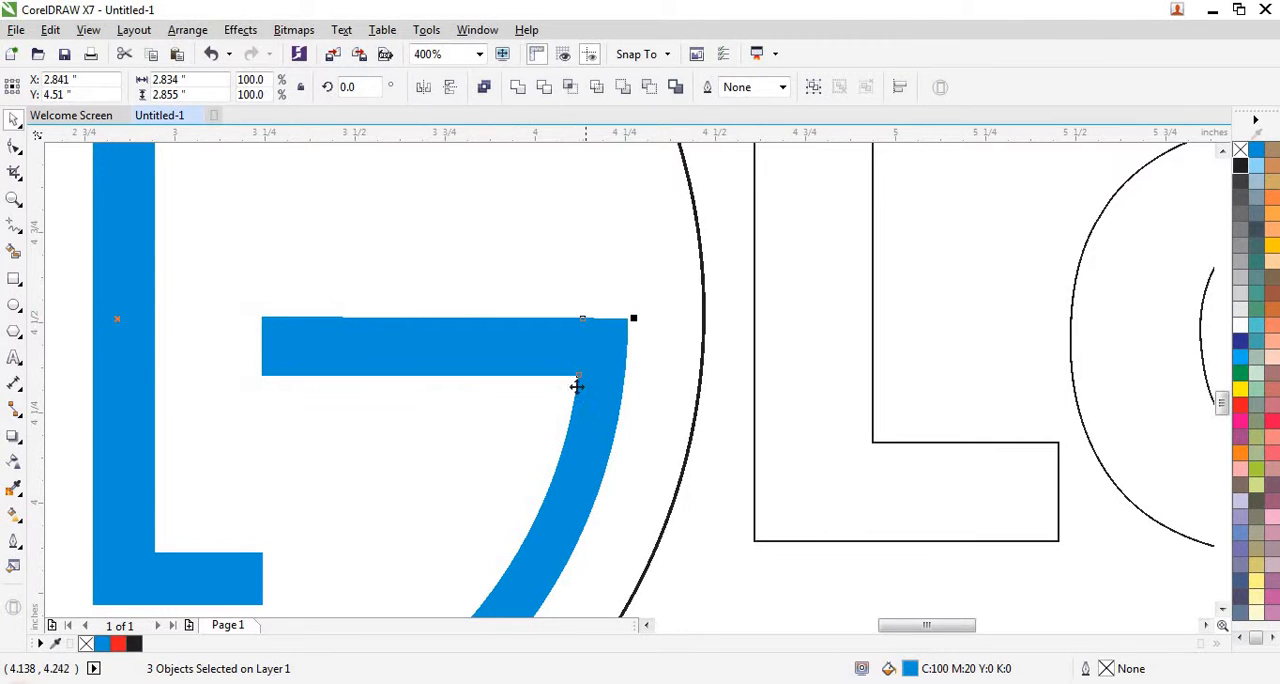
pyautogui.click(515, 94)
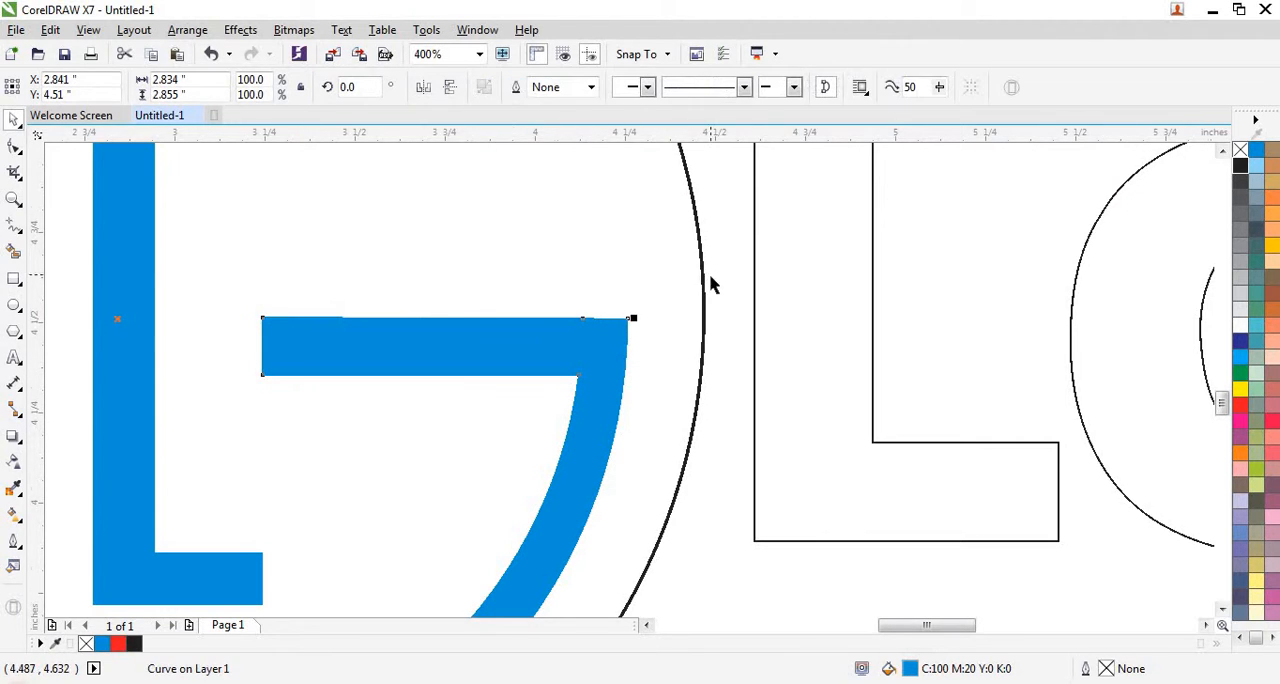
# - Weld the emblem's L stem, corner piece and foot into one shape
pyautogui.scroll(-1, 711, 283)
pyautogui.scroll(1, 380, 429)
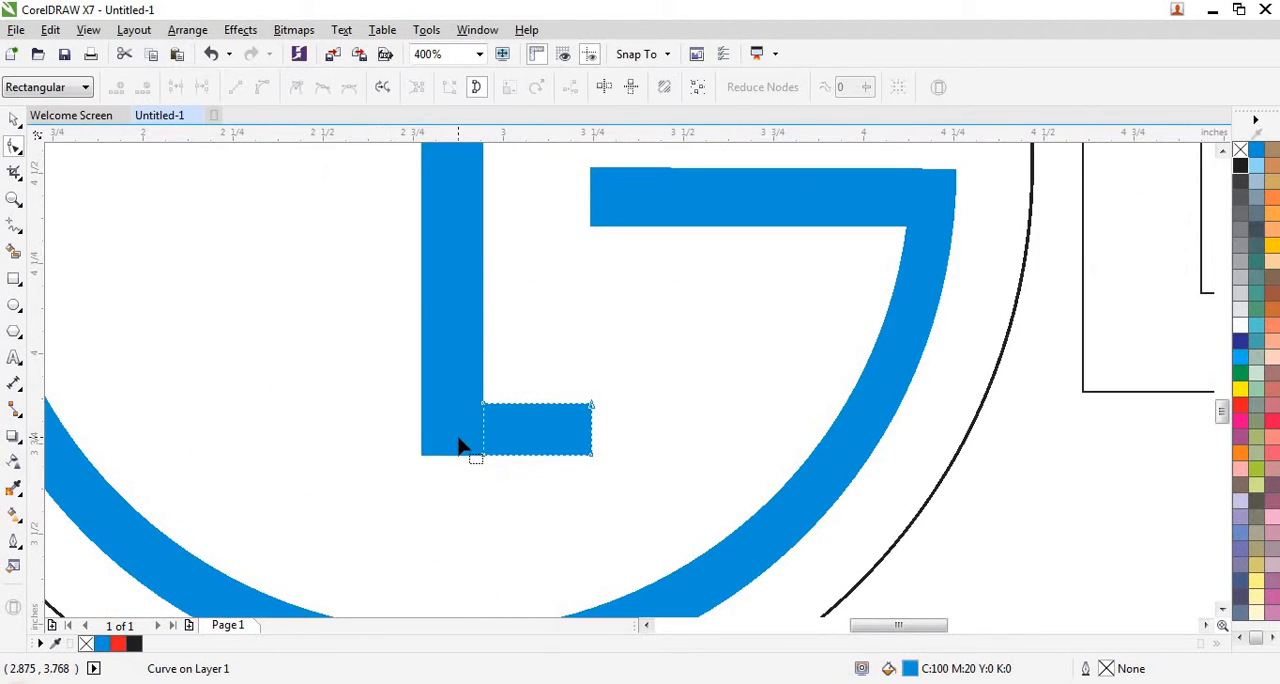
pyautogui.click(16, 120)
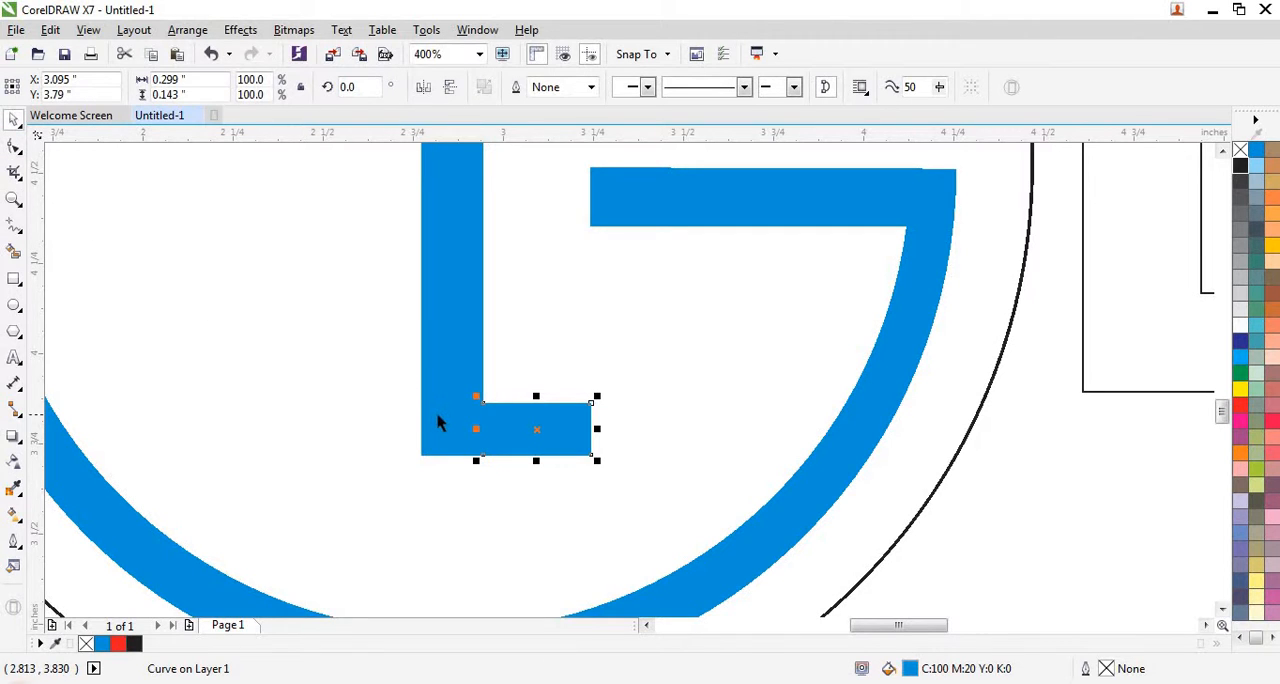
pyautogui.keyDown('shift'); pyautogui.click(453, 450); pyautogui.keyUp('shift')
pyautogui.keyDown('shift'); pyautogui.click(449, 436); pyautogui.keyUp('shift')
pyautogui.keyDown('shift'); pyautogui.click(458, 377); pyautogui.keyUp('shift')
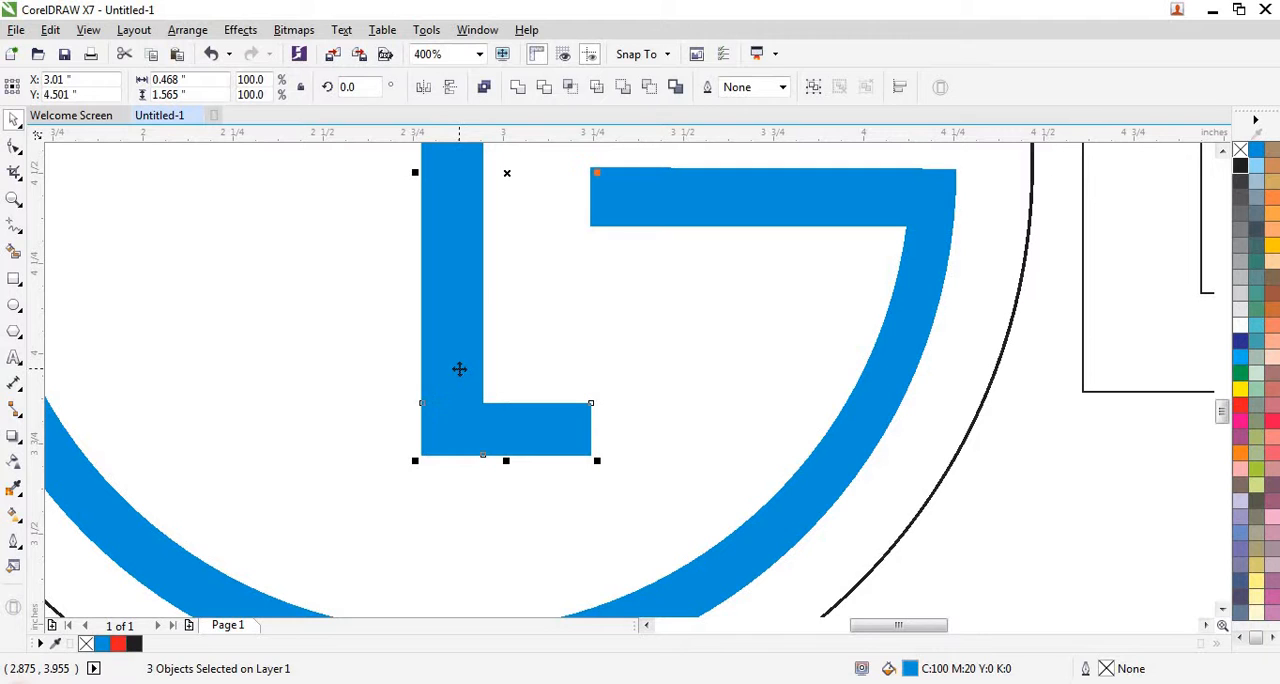
# - Fill the emblem's ring-shaped G, L and dot with white and its outer circle with red
pyautogui.scroll(-3, 588, 403)
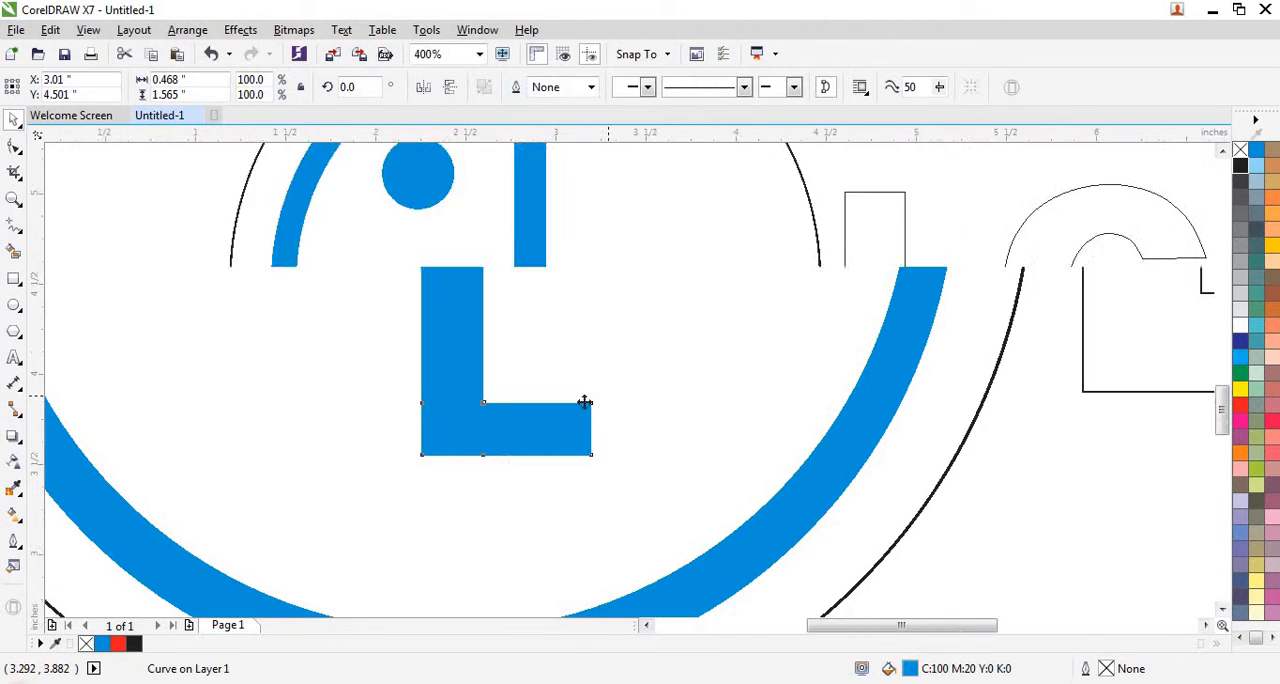
pyautogui.click(449, 313)
pyautogui.moveTo(450, 307); pyautogui.dragTo(612, 470)
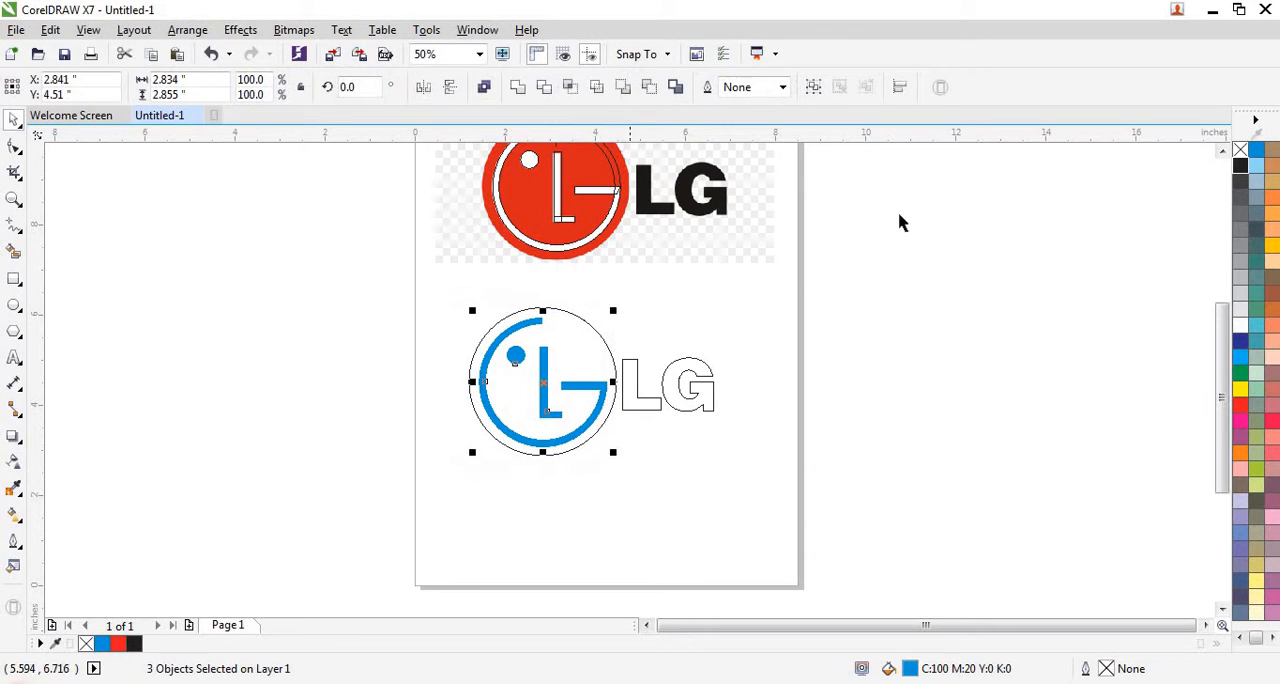
pyautogui.click(1240, 328)
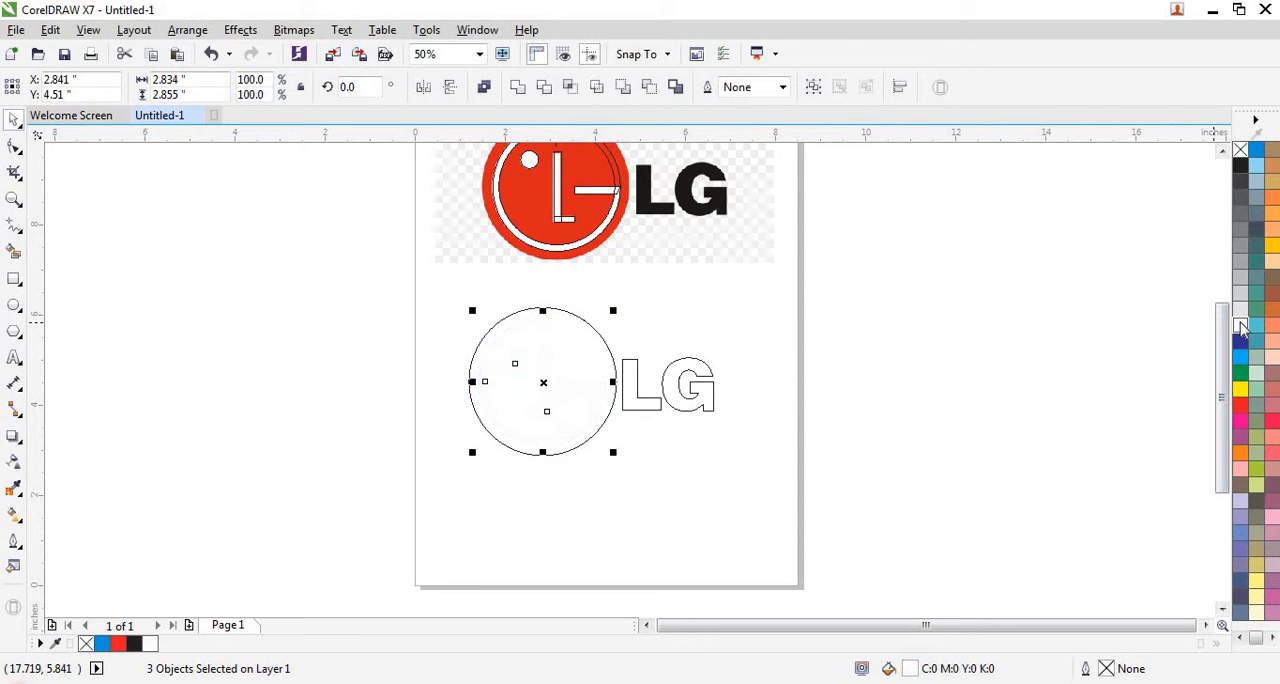
pyautogui.click(660, 317)
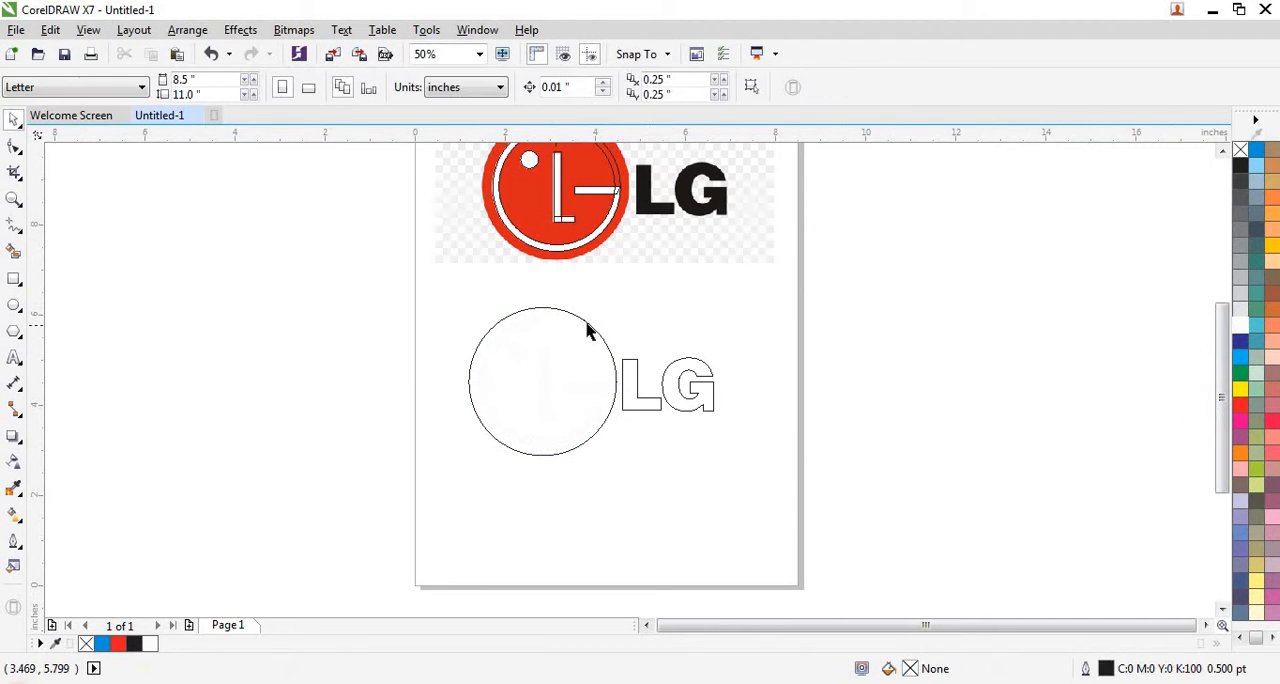
pyautogui.click(596, 328)
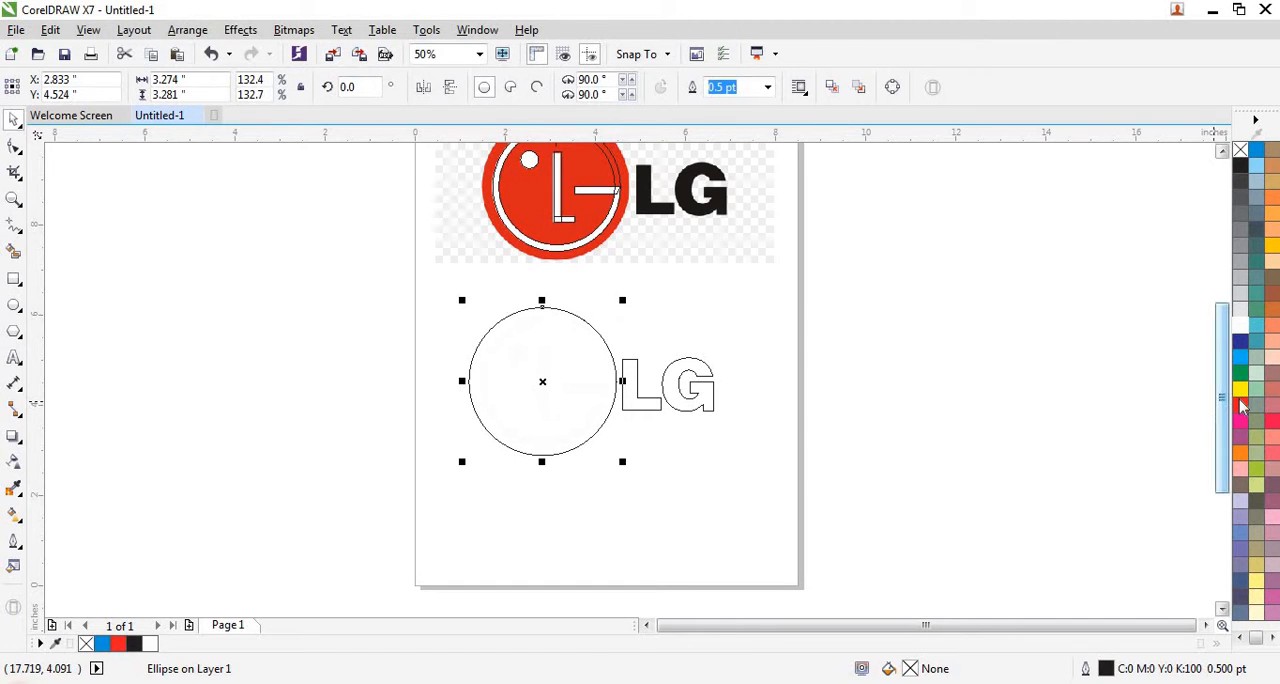
pyautogui.click(1240, 405)
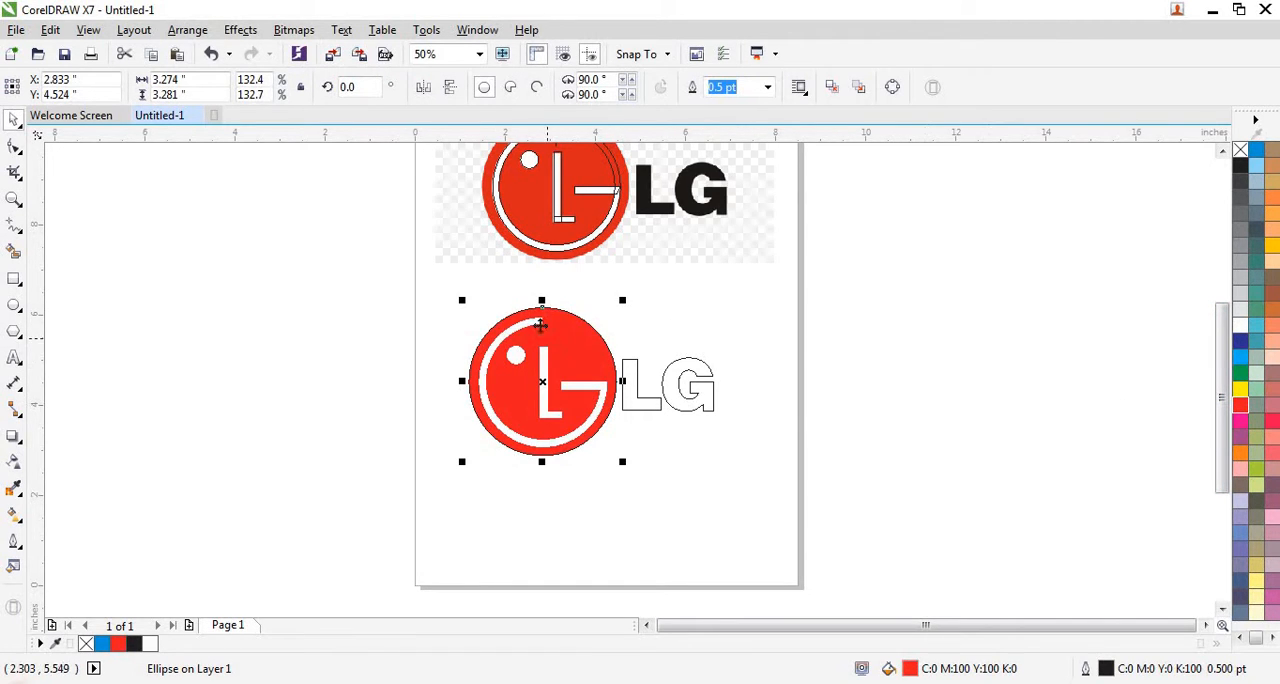
# - Fill the welded LG lettering beside the emblem with black
pyautogui.click(416, 299)
pyautogui.moveTo(416, 299); pyautogui.dragTo(766, 510)
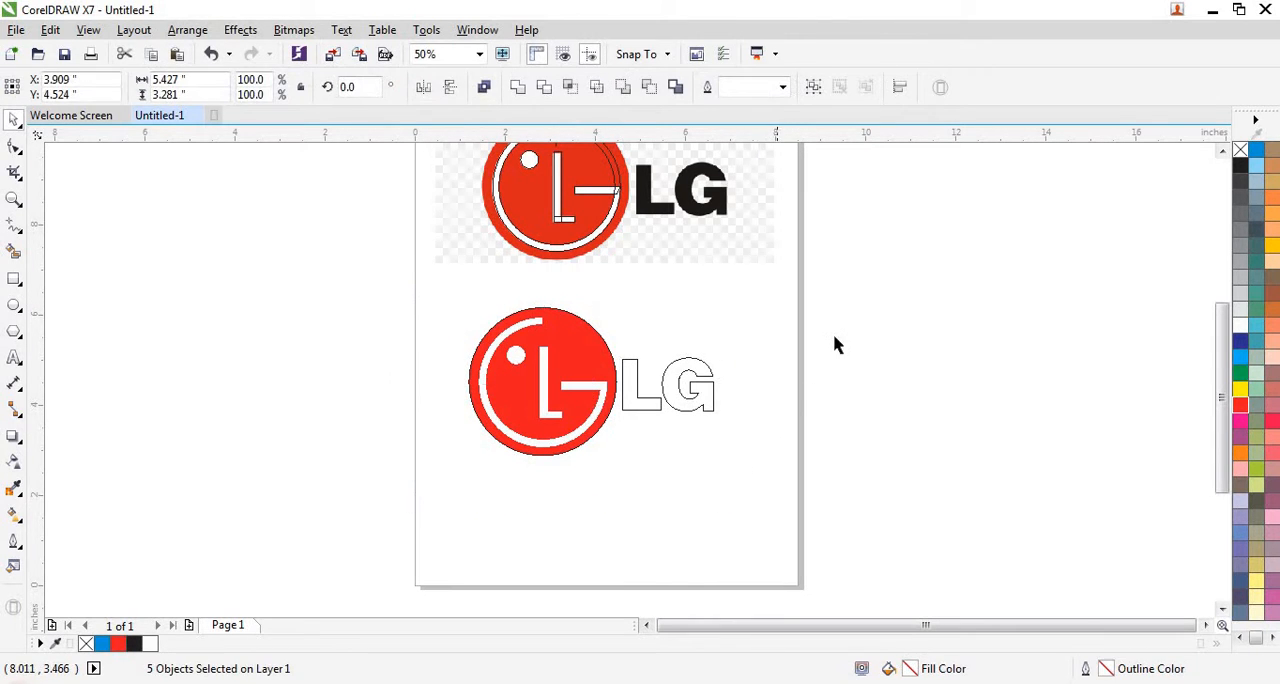
pyautogui.moveTo(843, 323); pyautogui.dragTo(616, 442)
pyautogui.moveTo(852, 298); pyautogui.dragTo(630, 452)
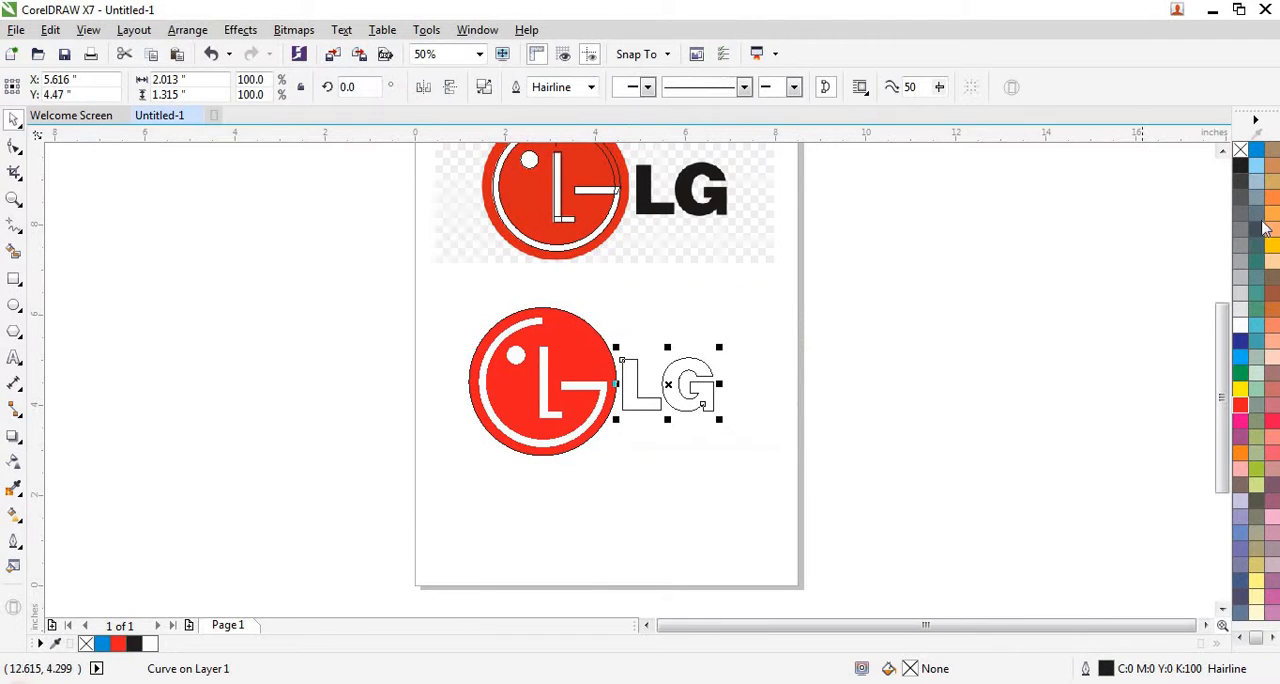
pyautogui.click(1241, 166)
pyautogui.click(1059, 273)
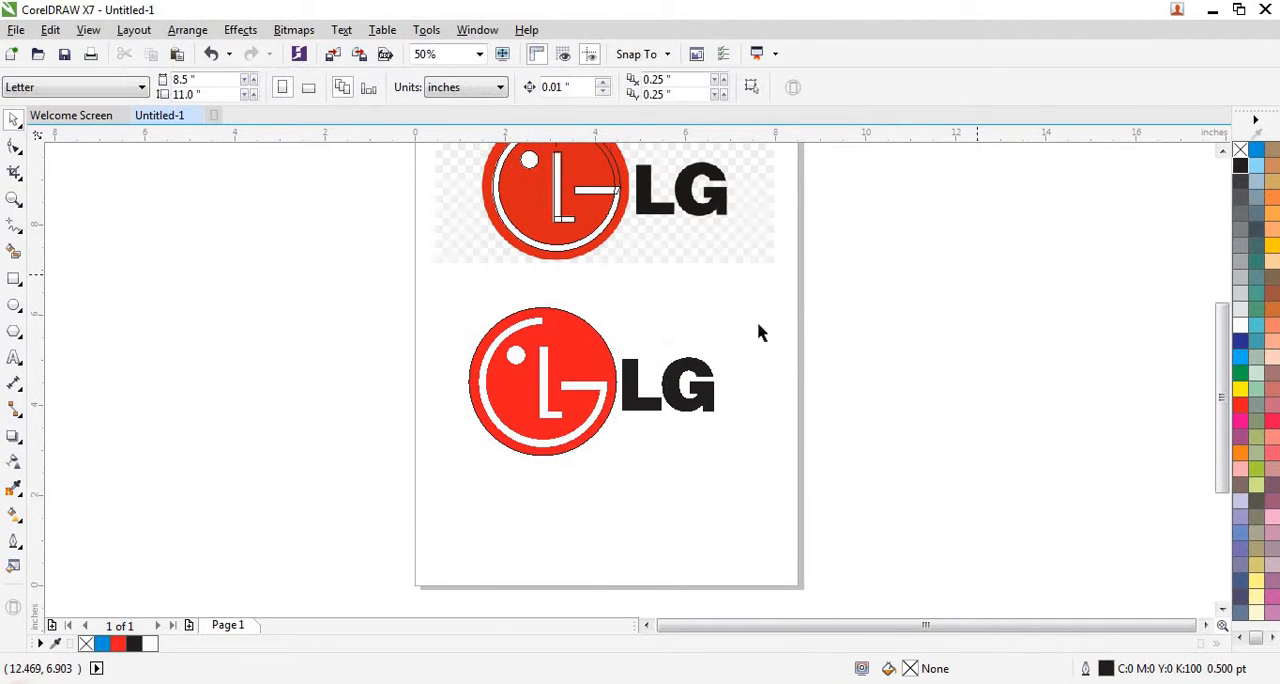
# - Remove the outlines from the emblem's four shapes and from the black LG lettering
pyautogui.moveTo(494, 384); pyautogui.dragTo(623, 488)
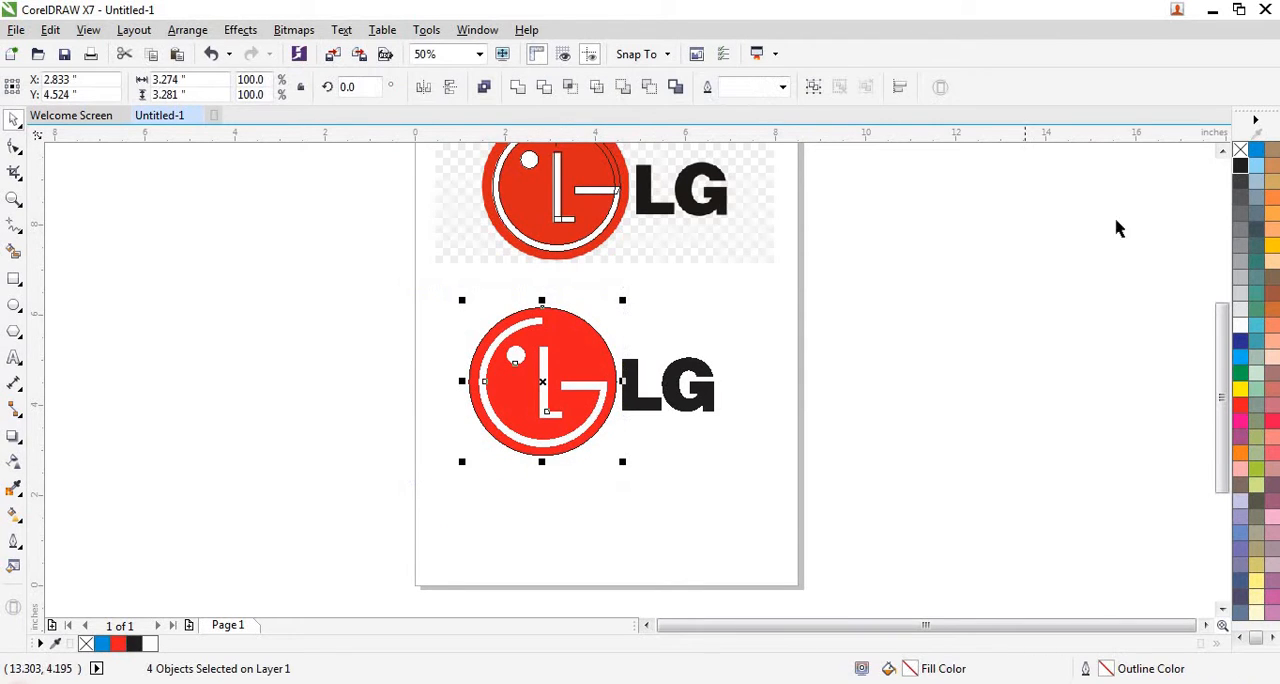
pyautogui.rightClick(1240, 152)
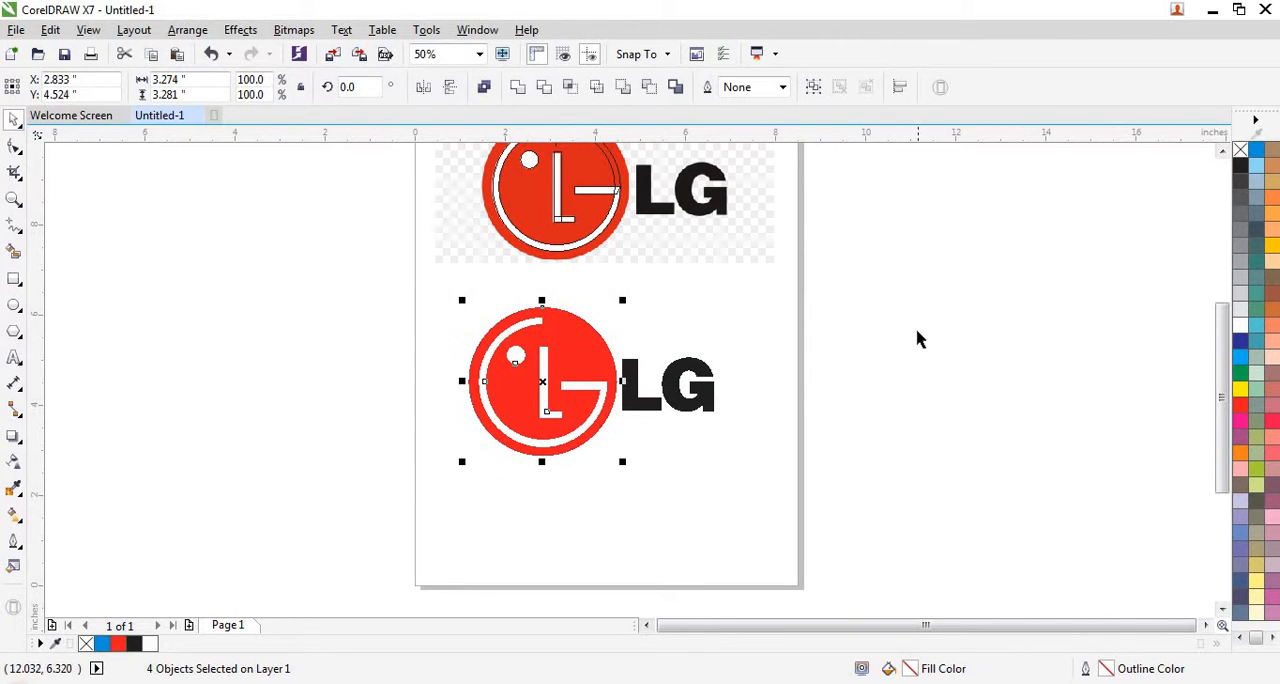
pyautogui.click(920, 330)
pyautogui.moveTo(923, 308); pyautogui.dragTo(614, 448)
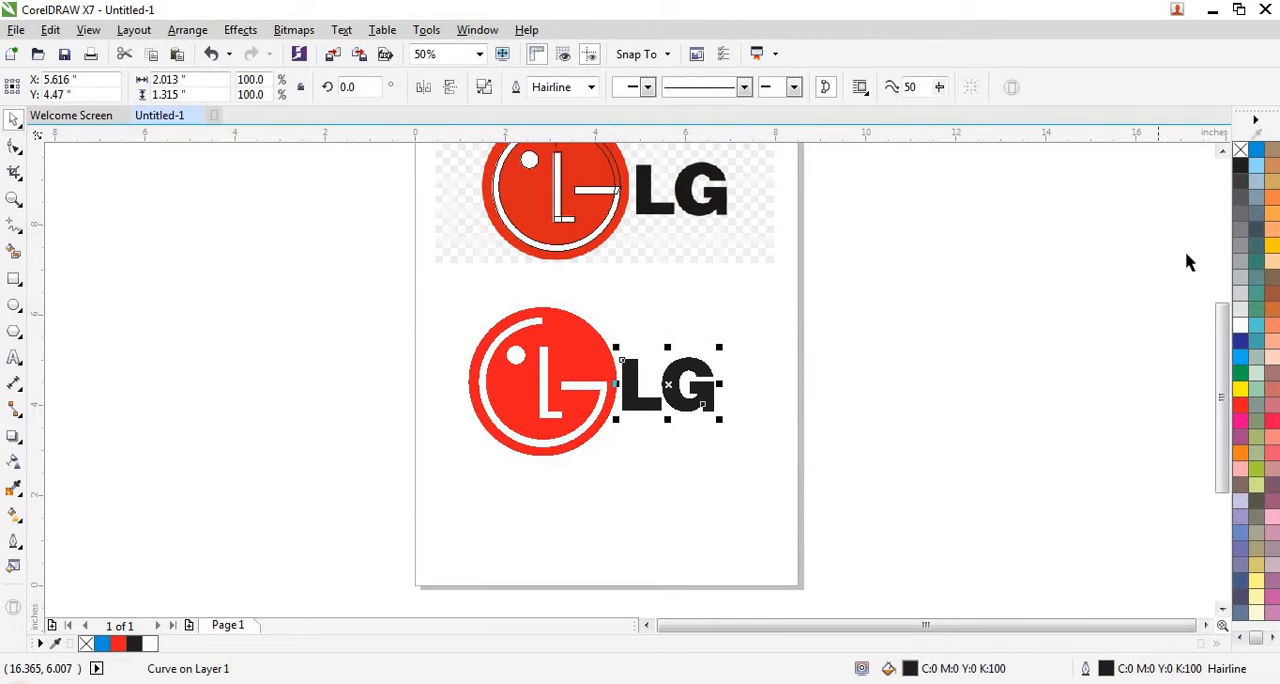
pyautogui.rightClick(1240, 152)
pyautogui.click(880, 297)
# - Darken the emblem's outer circle to a uniform CMYK fill of C 0, M 100, Y 100, K 20
pyautogui.click(594, 345)
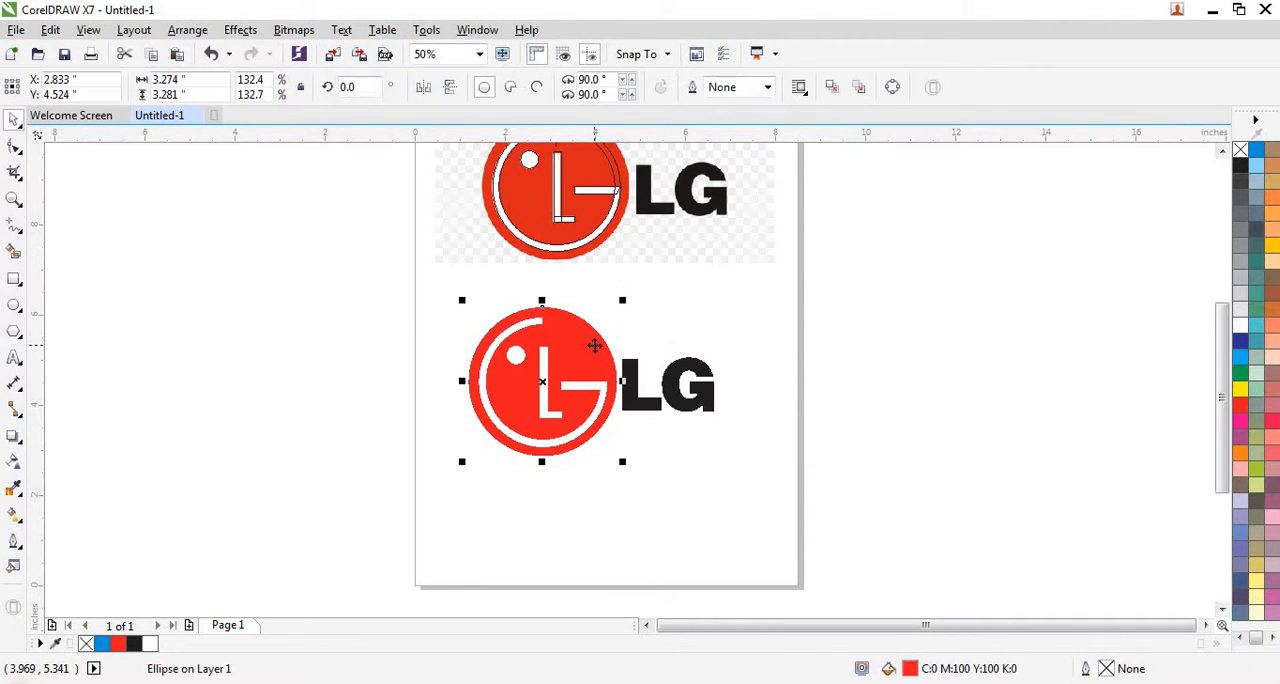
pyautogui.hotkey('shift', 'F2')
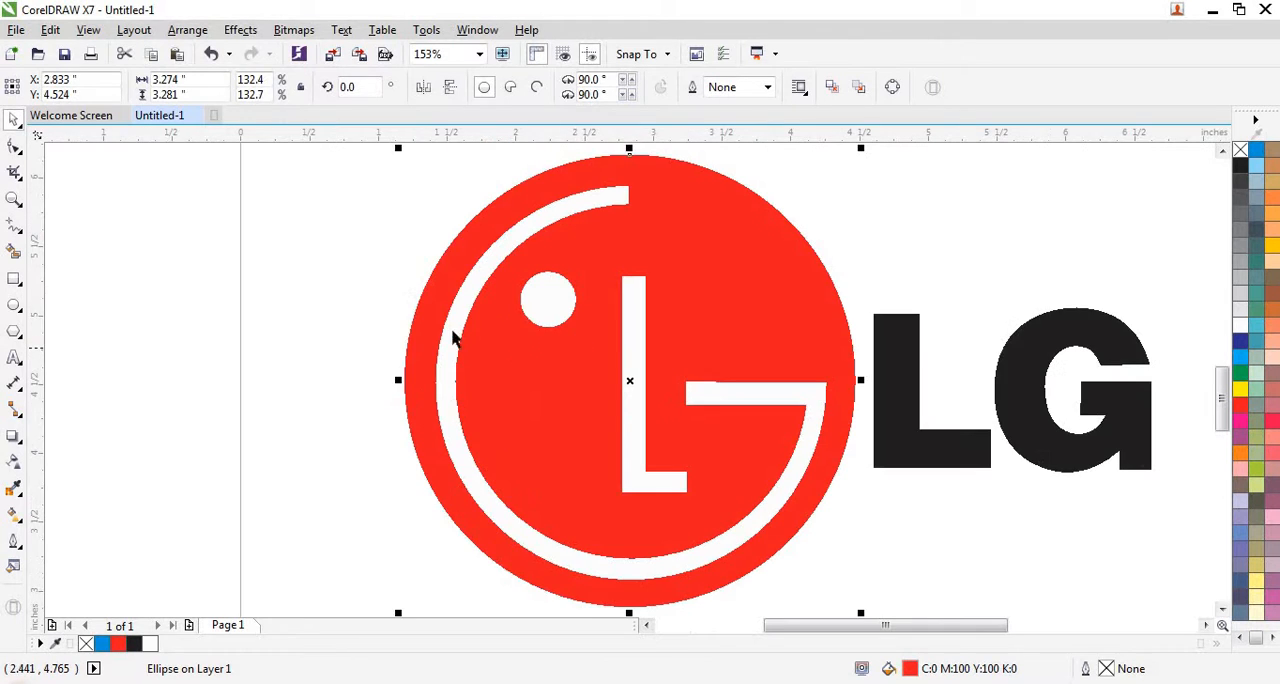
pyautogui.click(320, 323)
pyautogui.click(694, 320)
pyautogui.doubleClick(910, 670)
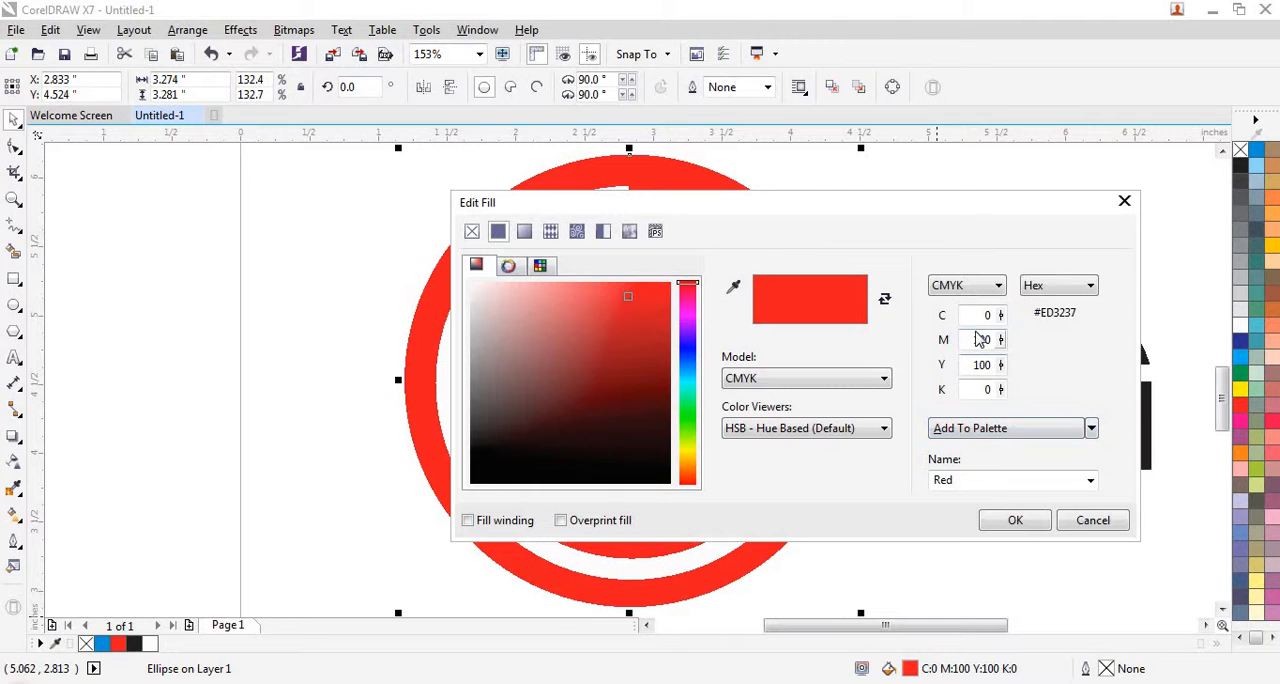
pyautogui.moveTo(979, 388); pyautogui.dragTo(1001, 389)
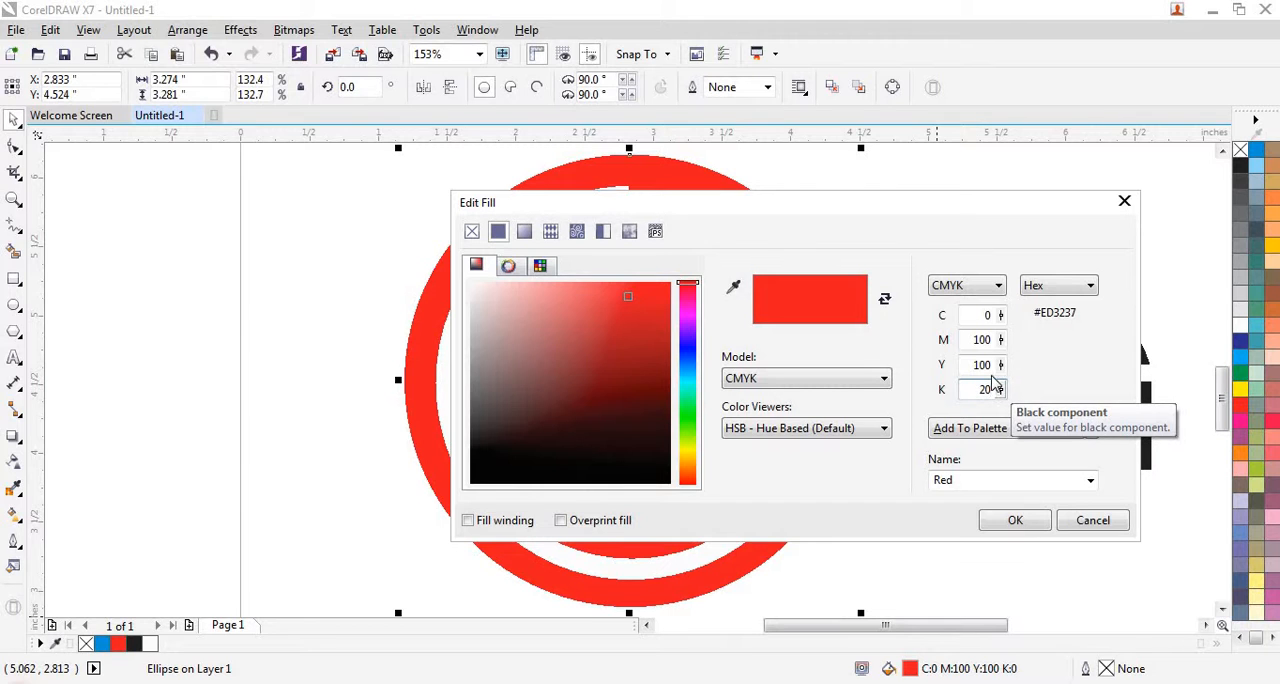
pyautogui.write('20')
pyautogui.click(988, 315)
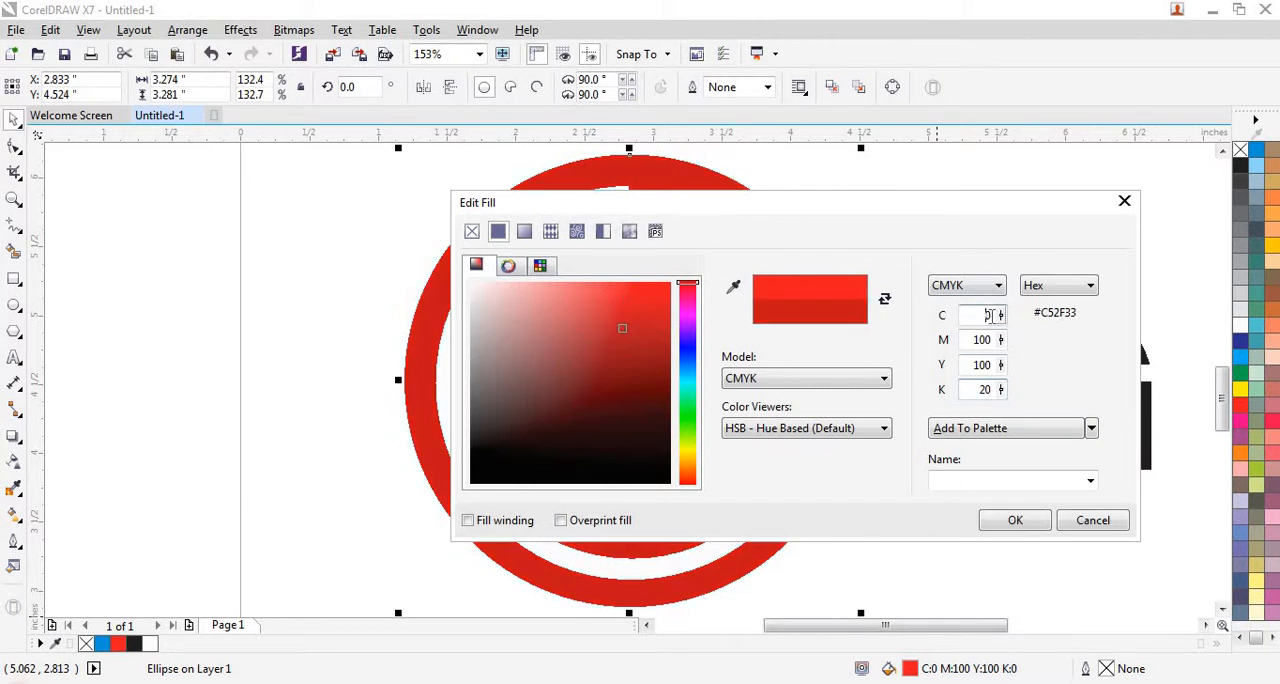
pyautogui.click(1013, 528)
pyautogui.click(391, 480)
# - Delete the leftover tracing shapes lying over the emblem in the source image
pyautogui.scroll(-2, 436, 473)
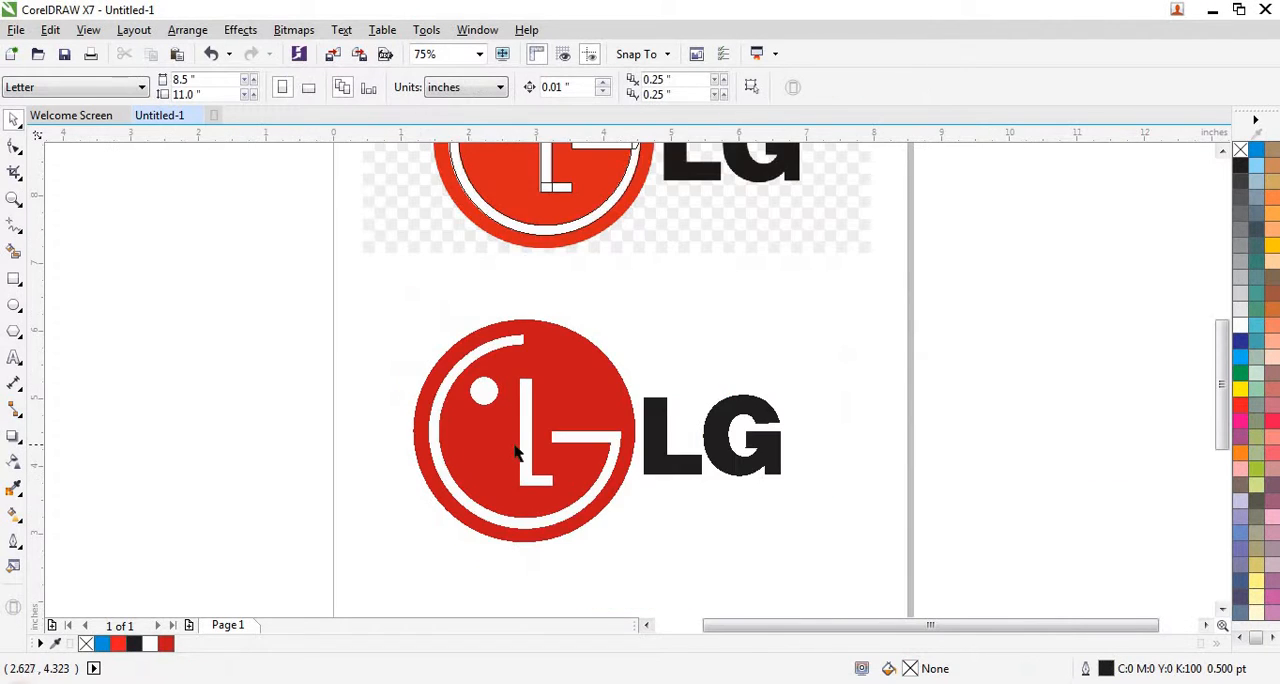
pyautogui.scroll(-1, 515, 452)
pyautogui.scroll(1, 500, 357)
pyautogui.scroll(-1, 517, 337)
pyautogui.click(408, 311)
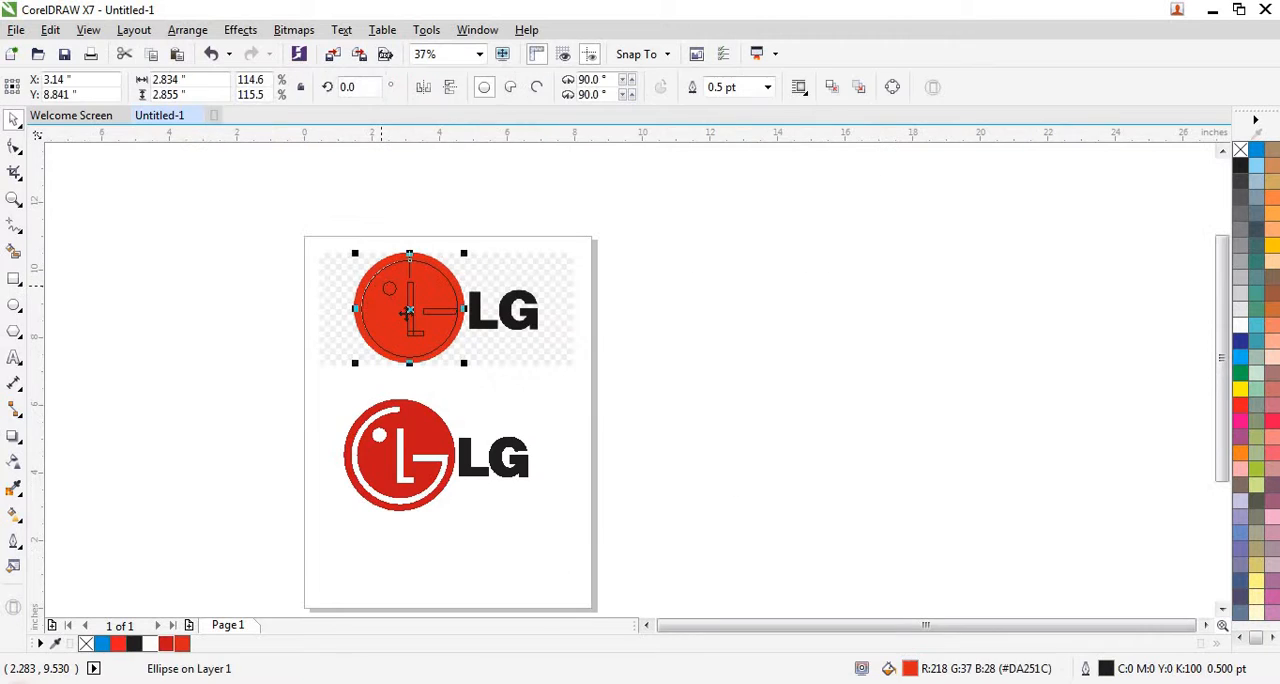
pyautogui.moveTo(301, 203); pyautogui.dragTo(487, 390)
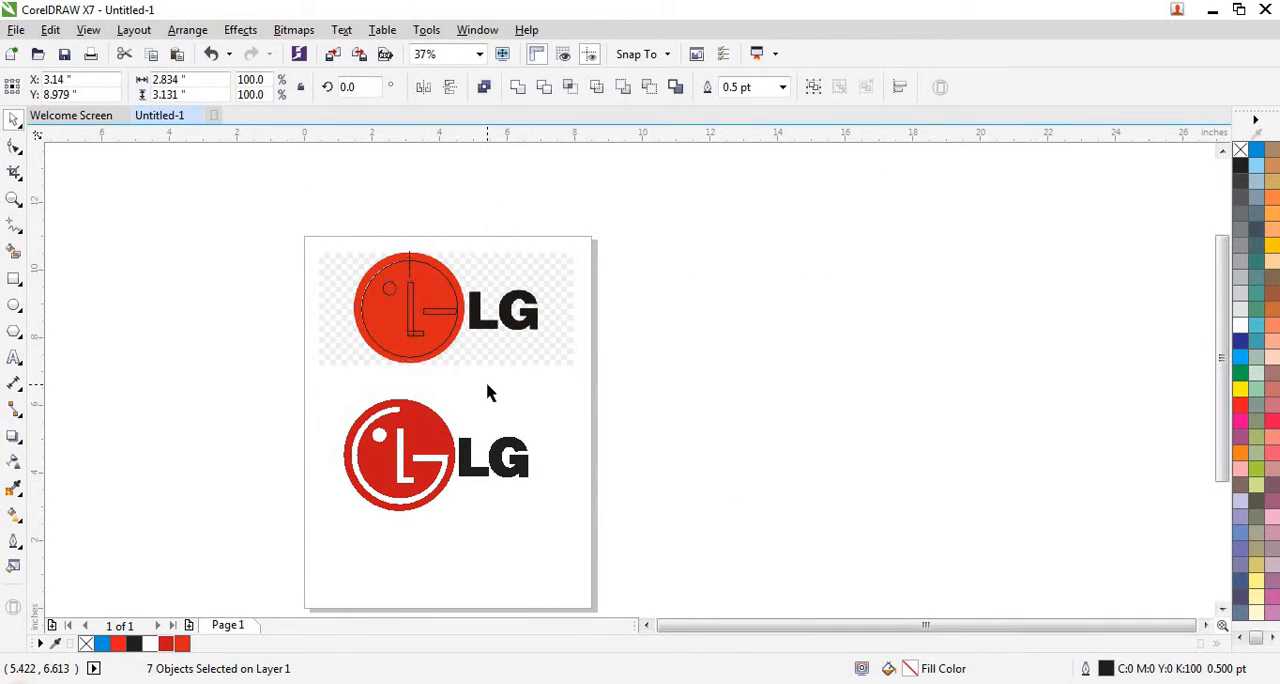
pyautogui.click(487, 393)
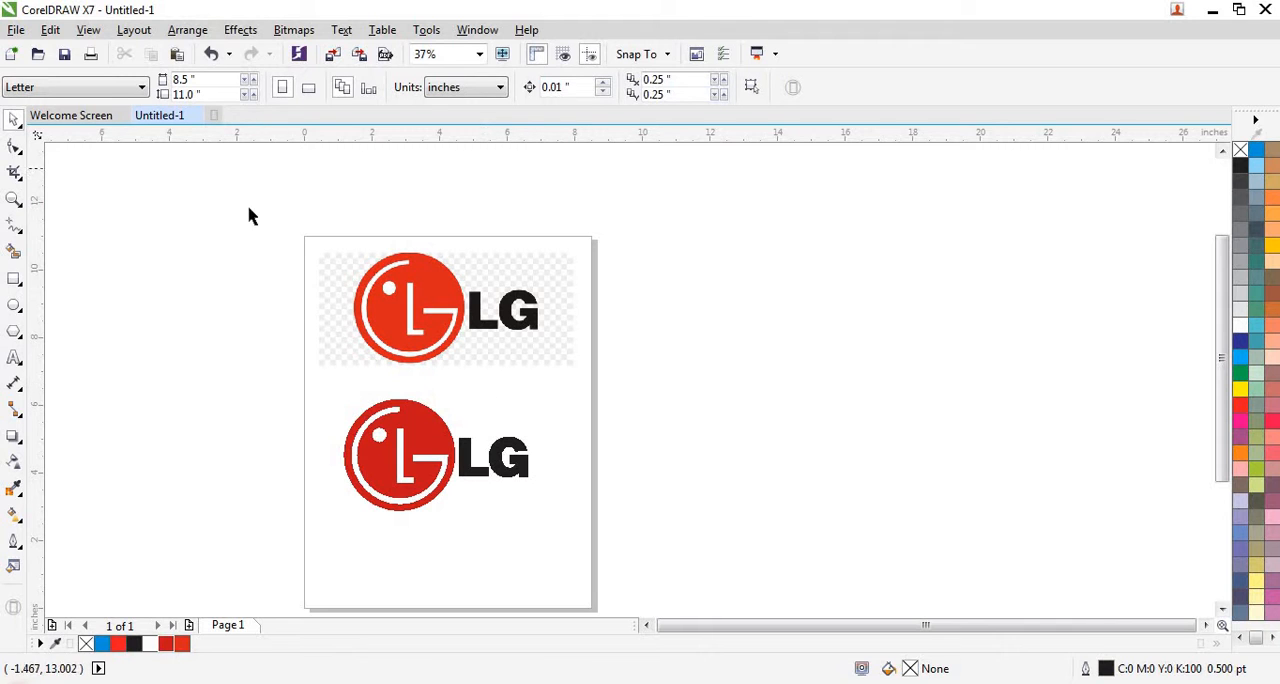
# - Move the complete vector logo up and slightly right so it sits directly beneath the source image, centred at about X 4.267, Y 5.42 inches
pyautogui.moveTo(266, 230); pyautogui.dragTo(650, 393)
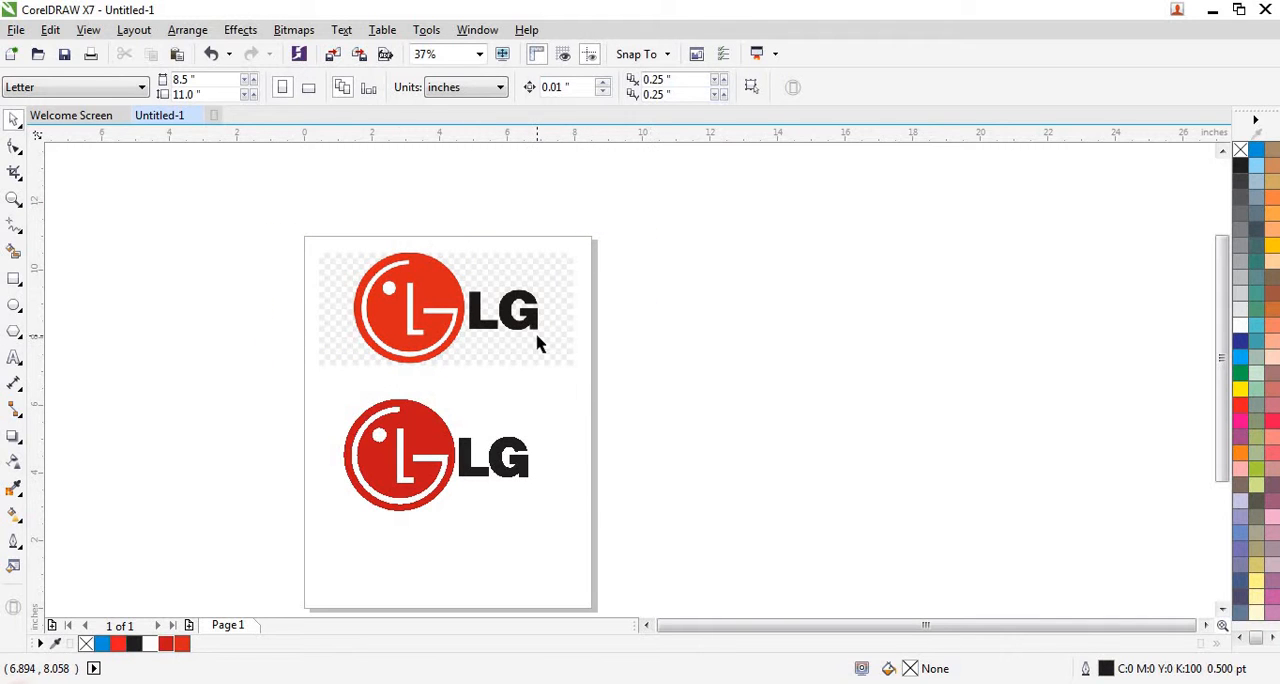
pyautogui.scroll(2, 410, 465)
pyautogui.scroll(2, 390, 455)
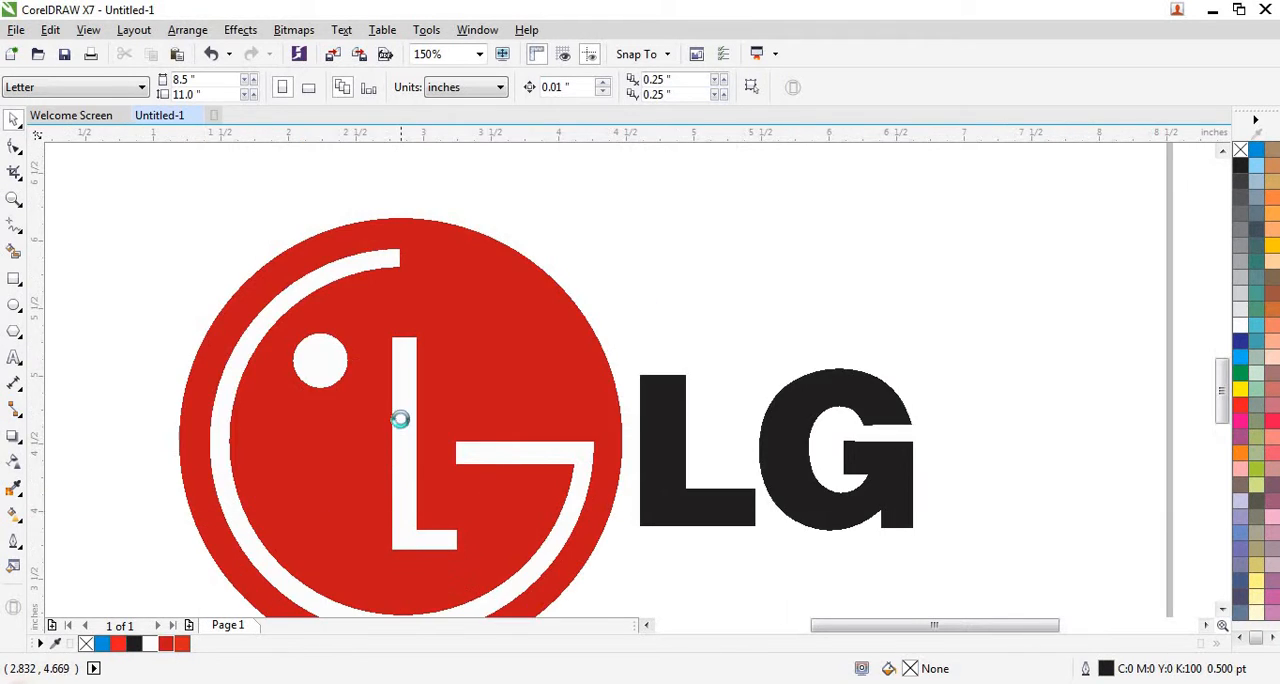
pyautogui.scroll(-2, 400, 420)
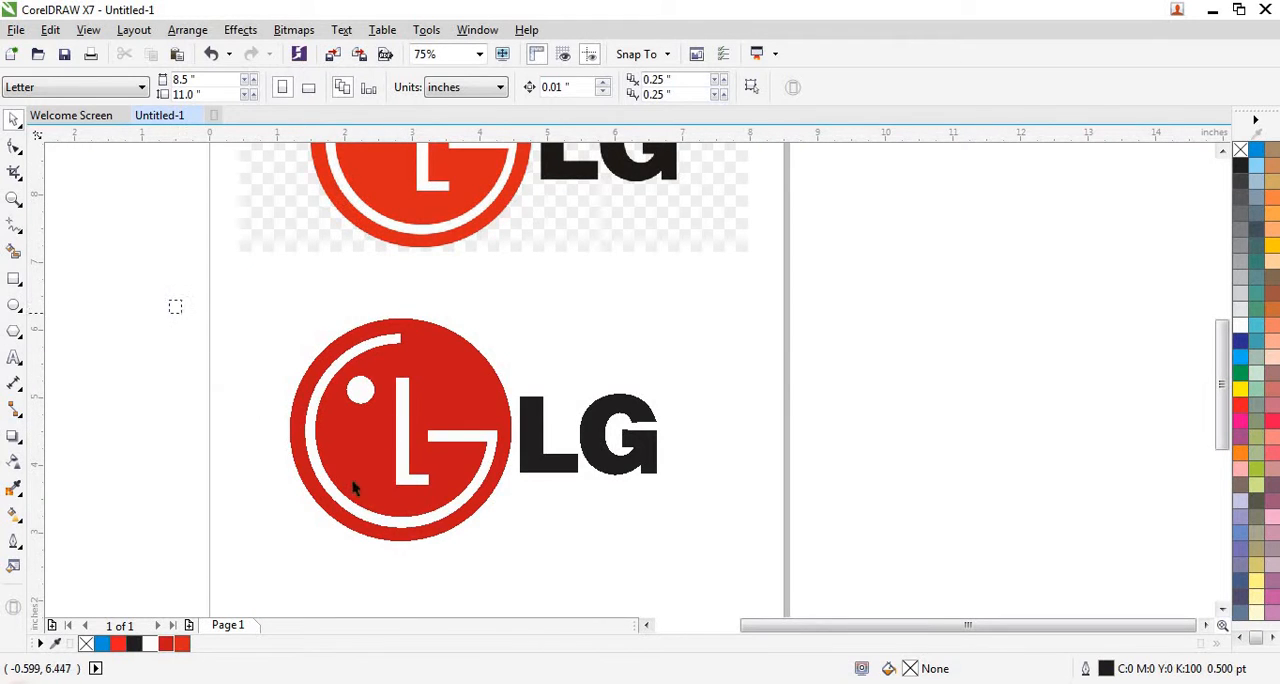
pyautogui.moveTo(175, 306); pyautogui.dragTo(769, 606)
pyautogui.scroll(-2, 537, 526)
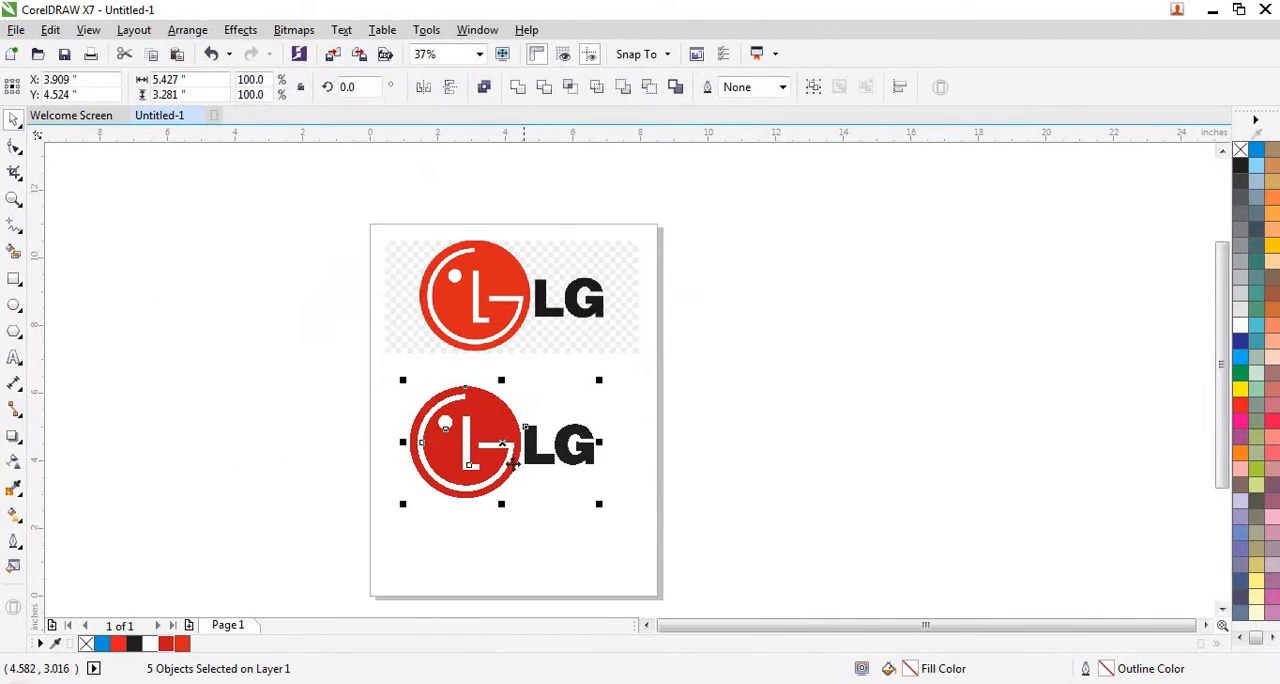
pyautogui.moveTo(512, 462); pyautogui.dragTo(516, 418)
pyautogui.click(537, 520)
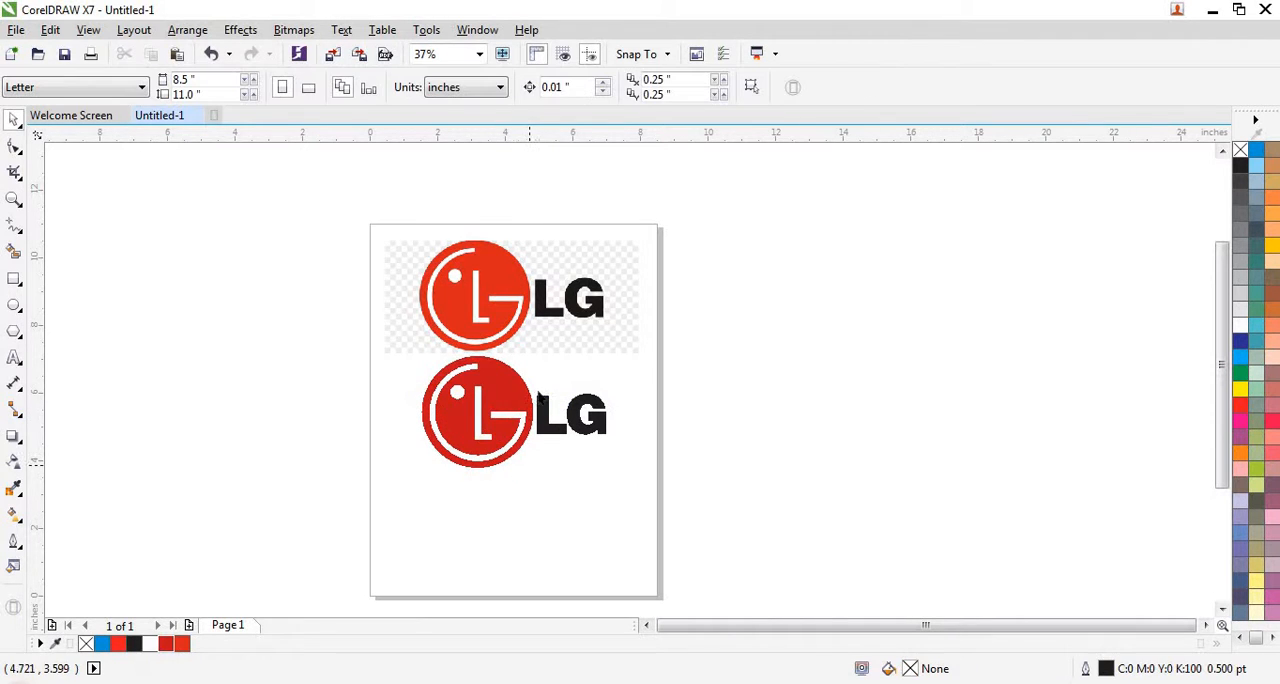
# - Delete the source LG bitmap from the page
pyautogui.rightClick(527, 330)
pyautogui.click(623, 332)
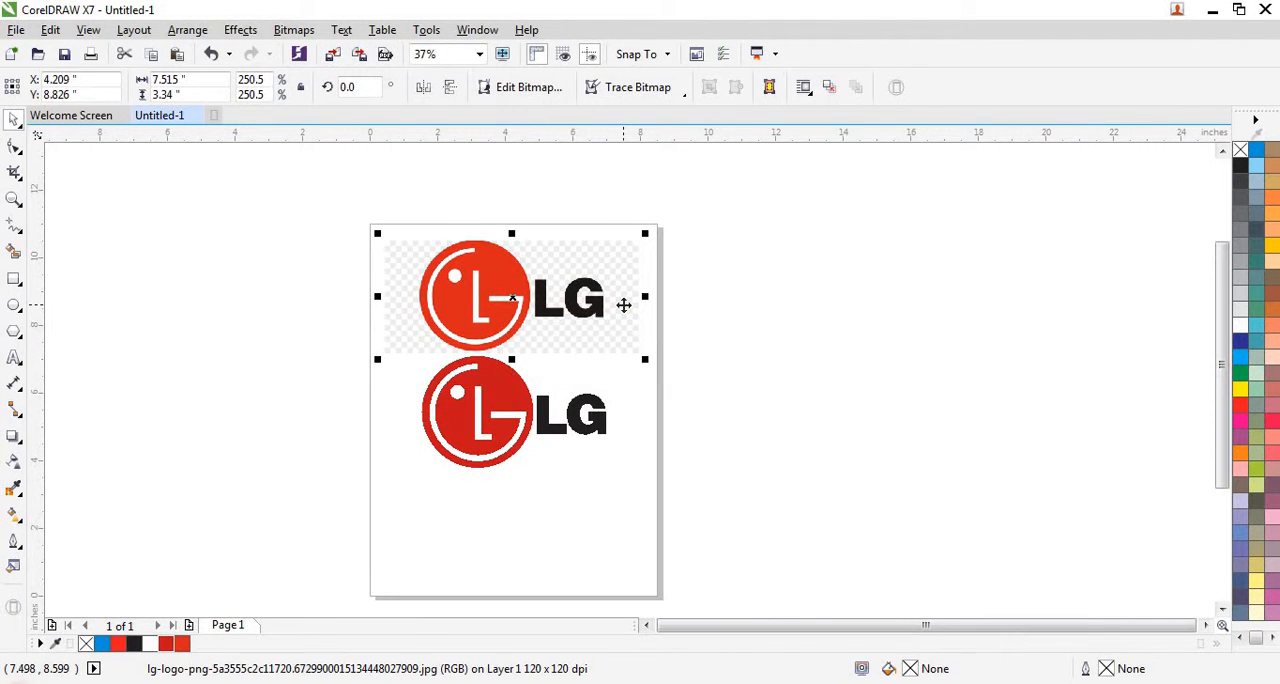
pyautogui.press('Delete')
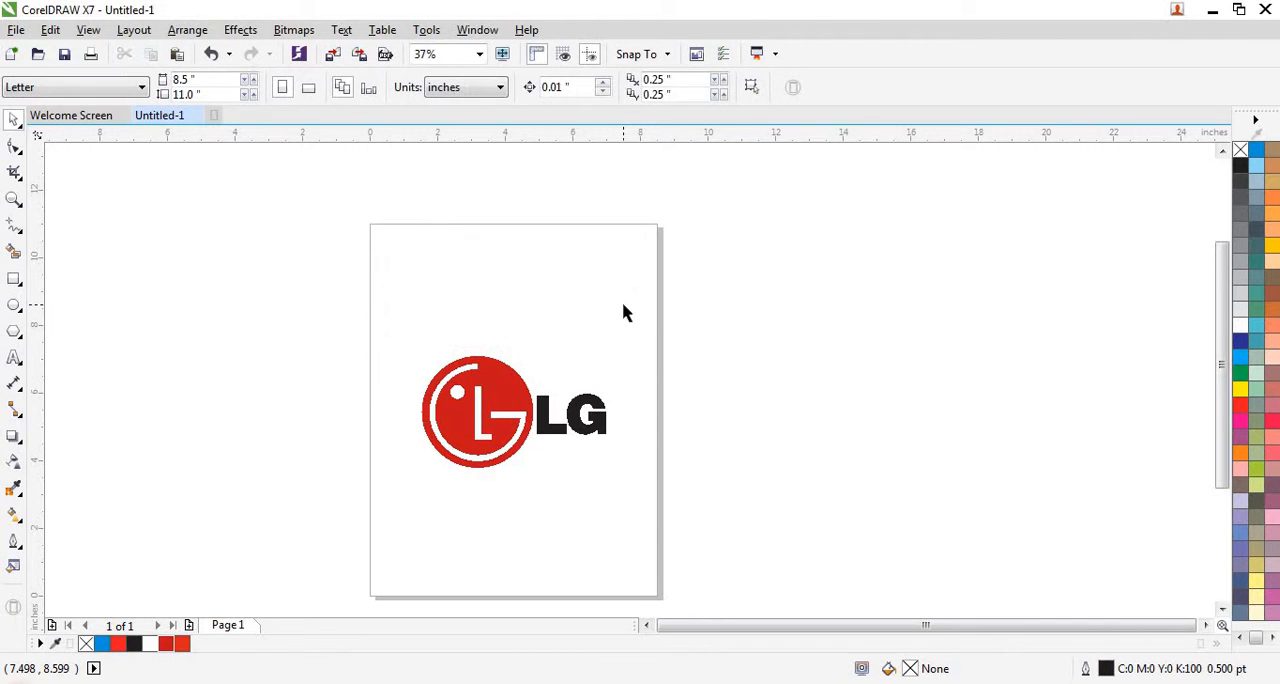
# - Examine the finished LG logo up close, including the joins of the emblem's G and L and the lettering edges
pyautogui.moveTo(702, 296); pyautogui.dragTo(312, 520)
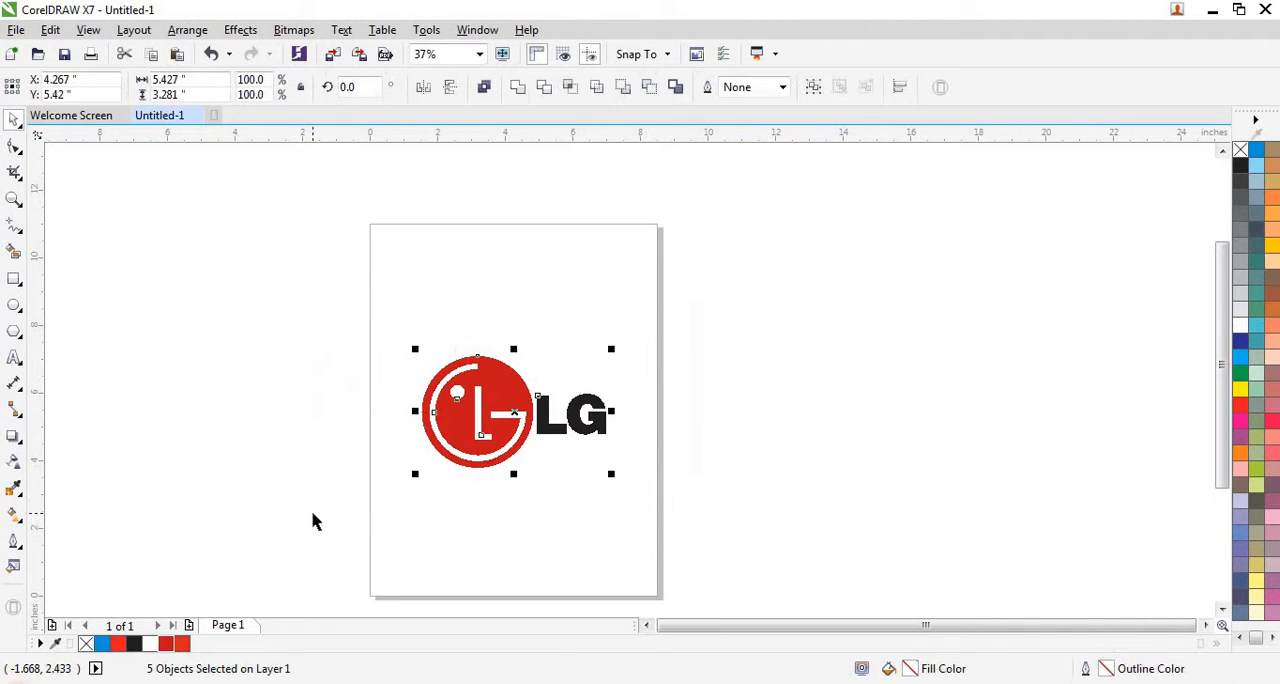
pyautogui.hotkey('shift', 'F2')
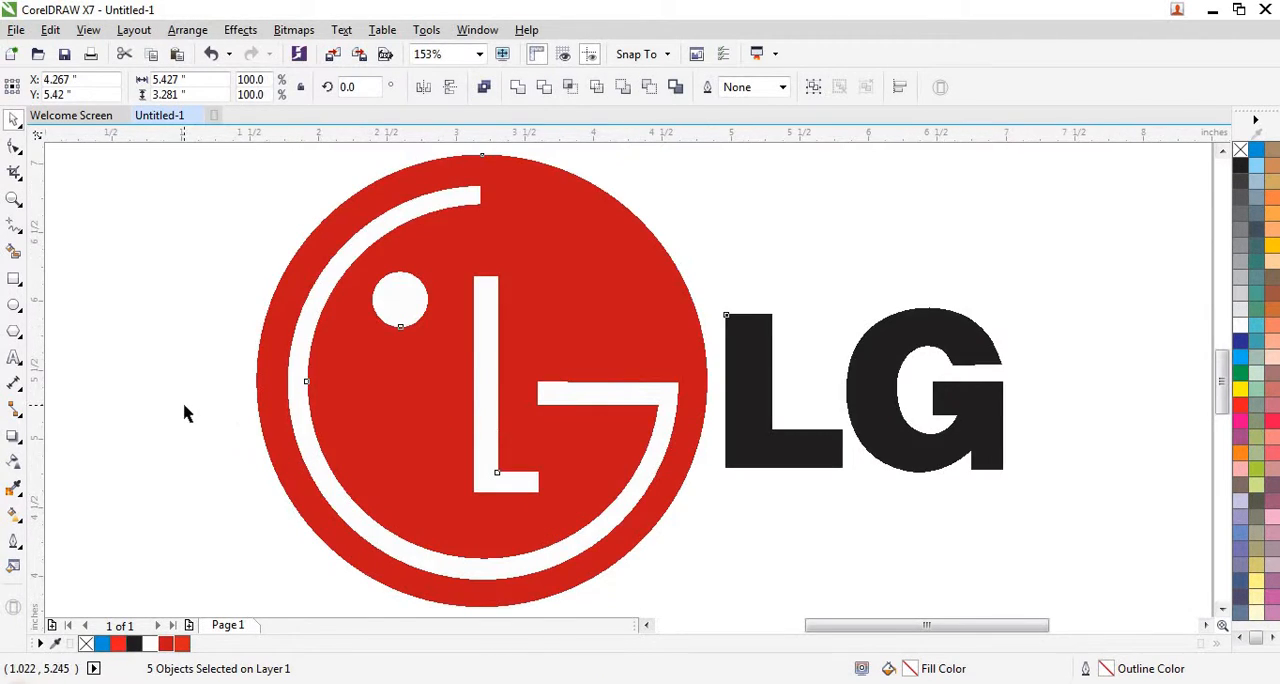
pyautogui.press('Escape')
pyautogui.scroll(2, 657, 403)
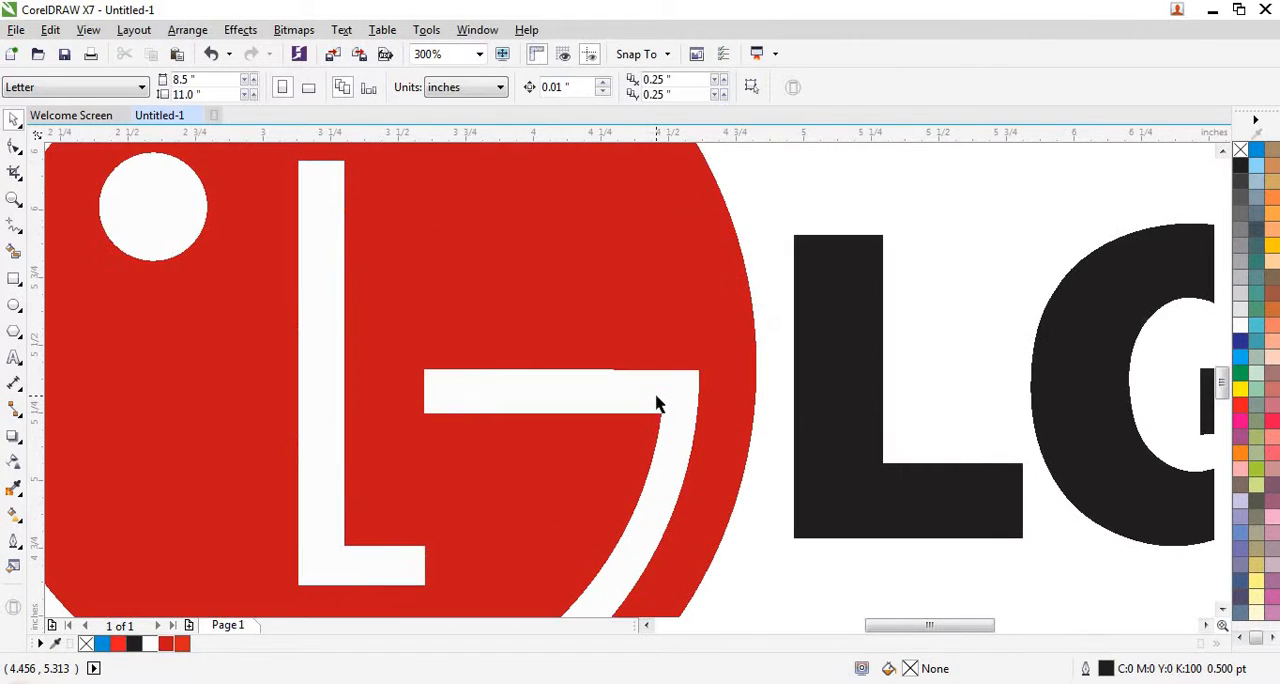
pyautogui.scroll(-2, 633, 335)
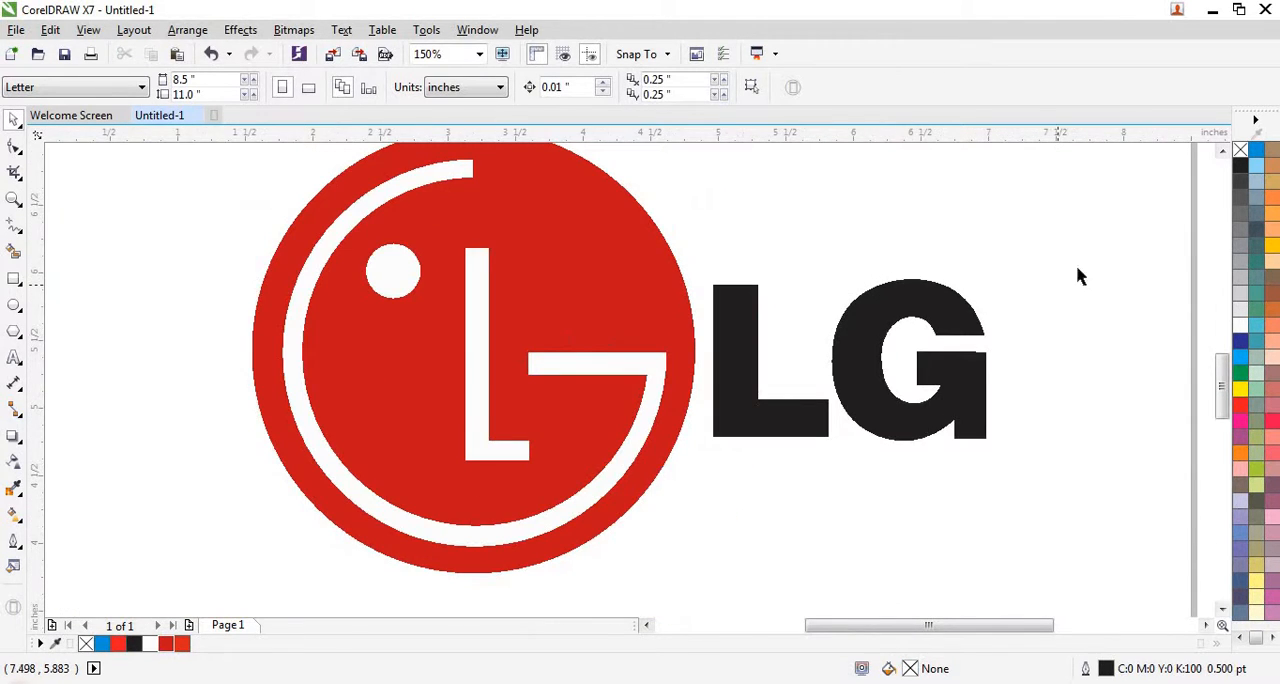
pyautogui.click(1223, 152)
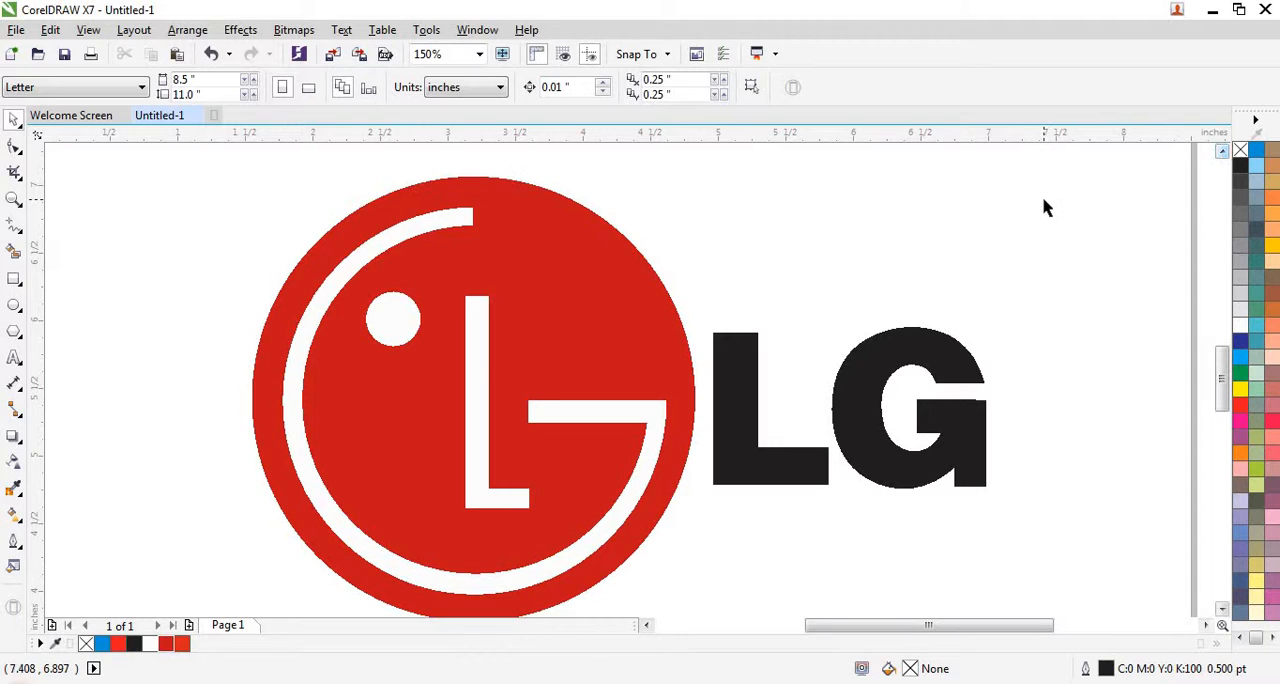
pyautogui.click(1222, 608)
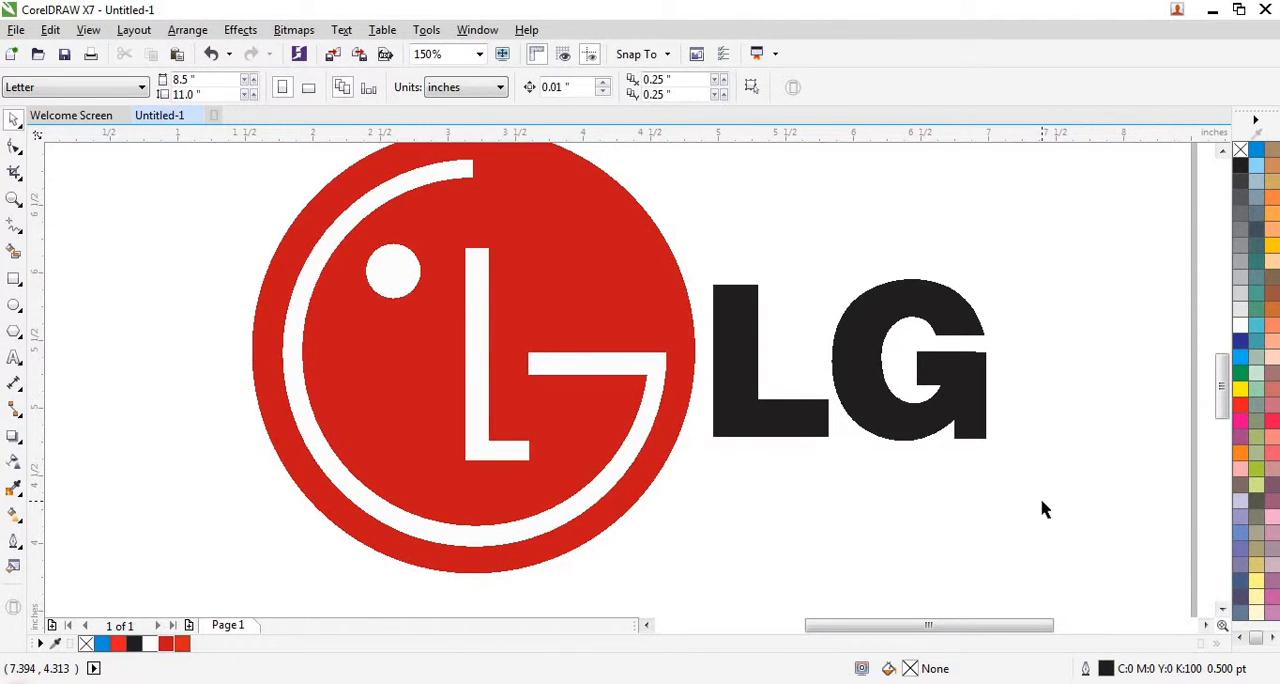